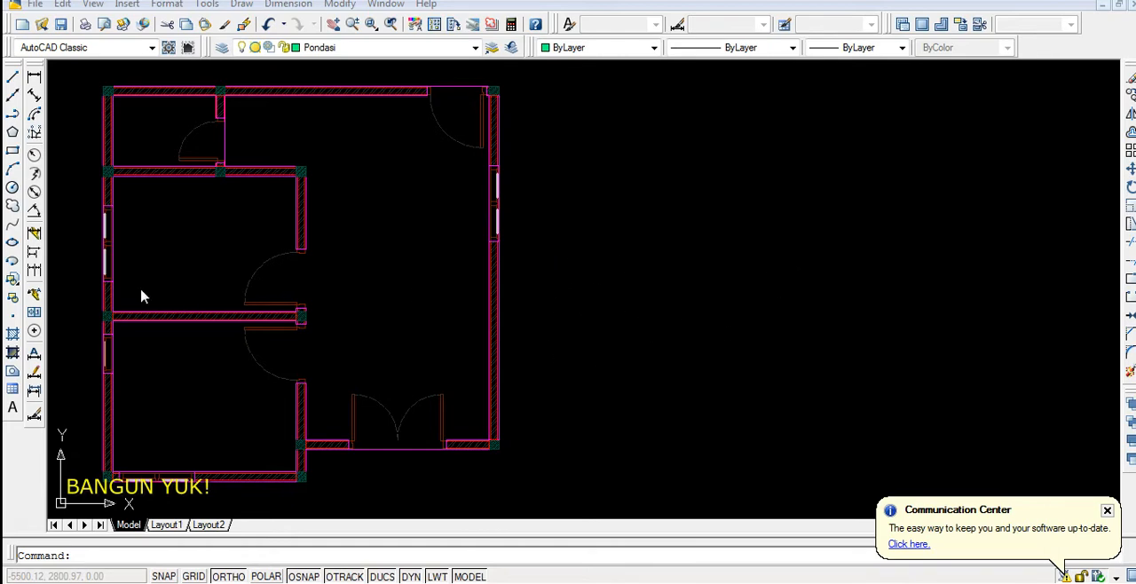
Copy the whole floor plan horizontally about 849 units to the right of the original
{"action": "left_click", "coordinate": [75, 78]}
{"action": "left_click", "coordinate": [578, 496]}
{"action": "type", "text": "co"}
{"action": "key", "text": "Return"}
{"action": "left_click", "coordinate": [361, 336]}
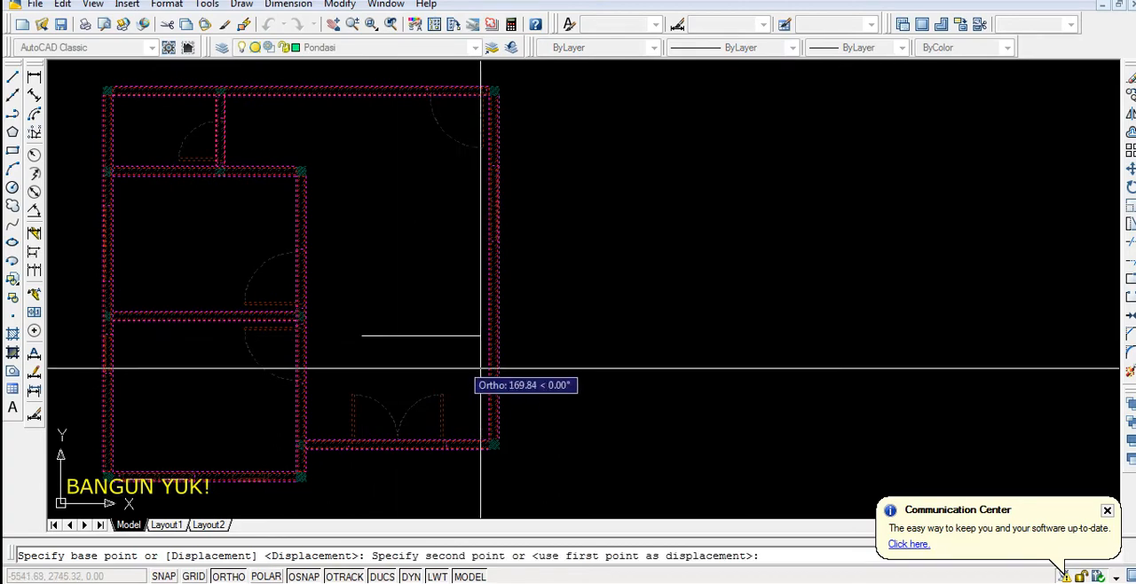
{"action": "left_click", "coordinate": [908, 335]}
{"action": "scroll", "coordinate": [449, 325], "scroll_direction": "down", "scroll_amount": 3}
{"action": "key", "text": "Return"}
Delete the bathroom, rear and upper bedroom doors and the right wall's window from the copied plan
{"action": "scroll", "coordinate": [542, 335], "scroll_direction": "up", "scroll_amount": 2}
{"action": "middle_click_drag", "start_coordinate": [542, 335], "coordinate": [357, 292]}
{"action": "scroll", "coordinate": [461, 225], "scroll_direction": "up", "scroll_amount": 2}
{"action": "left_click", "coordinate": [459, 162]}
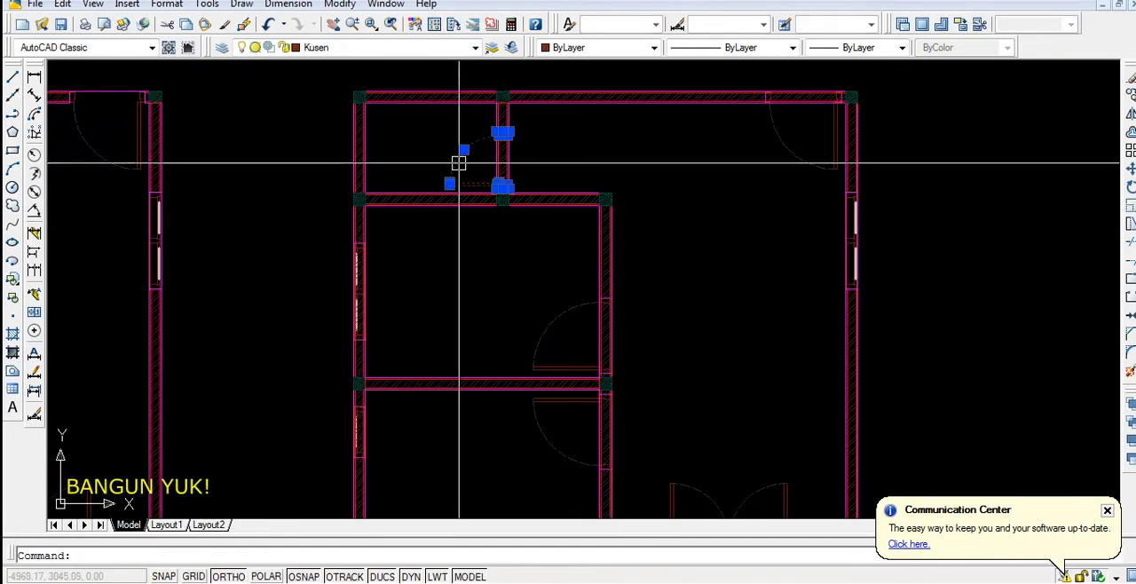
{"action": "key", "text": "Delete"}
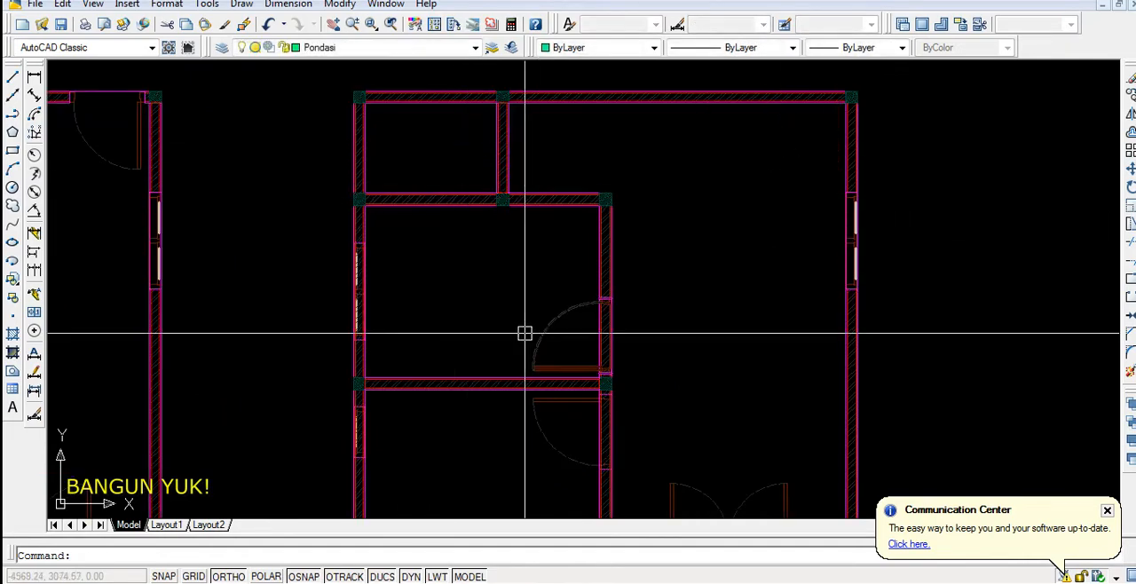
{"action": "left_click", "coordinate": [538, 338]}
{"action": "key", "text": "Delete"}
{"action": "key", "text": "Delete"}
Delete the left wall's windows, the lower bedroom door and the bottom wall's window from the copied plan
{"action": "left_click", "coordinate": [356, 317]}
{"action": "left_click", "coordinate": [542, 426]}
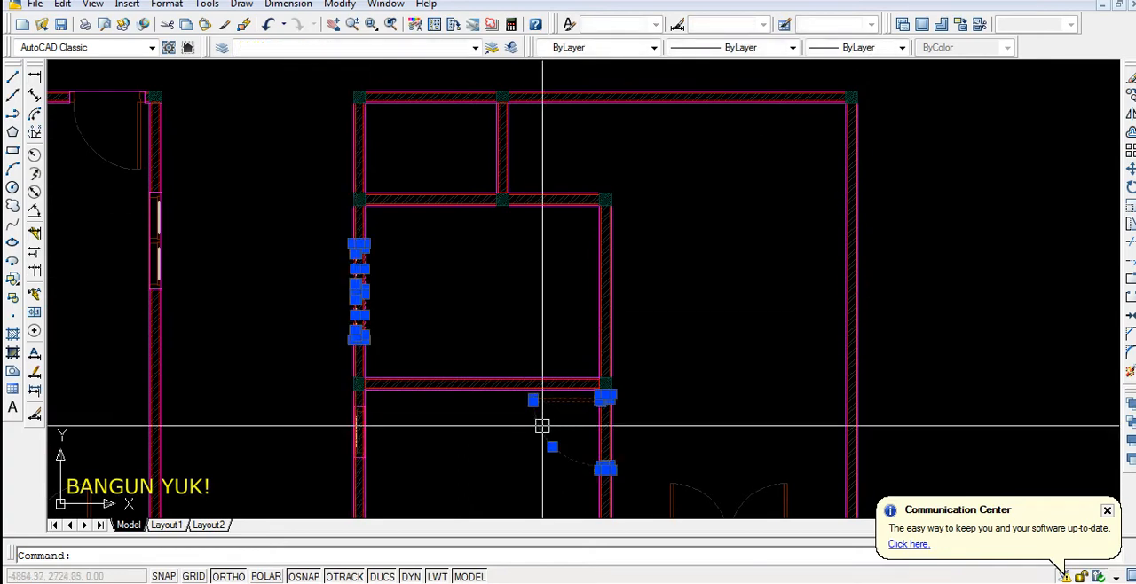
{"action": "scroll", "coordinate": [542, 425], "scroll_direction": "down", "scroll_amount": 3}
{"action": "key", "text": "Delete"}
{"action": "scroll", "coordinate": [386, 387], "scroll_direction": "up", "scroll_amount": 5}
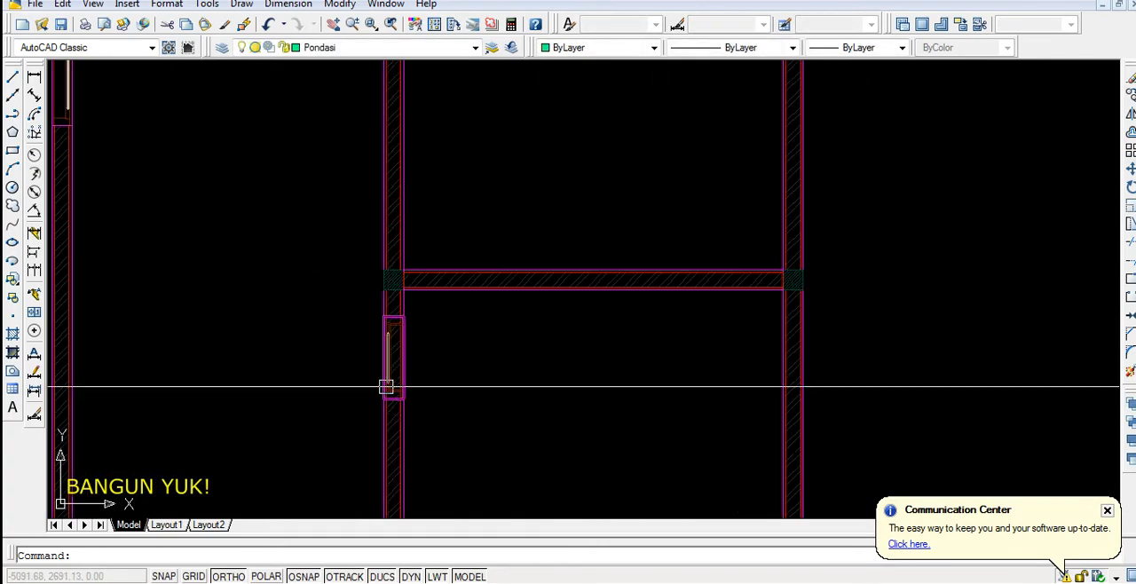
{"action": "scroll", "coordinate": [465, 378], "scroll_direction": "down", "scroll_amount": 4}
{"action": "scroll", "coordinate": [419, 362], "scroll_direction": "up", "scroll_amount": 2}
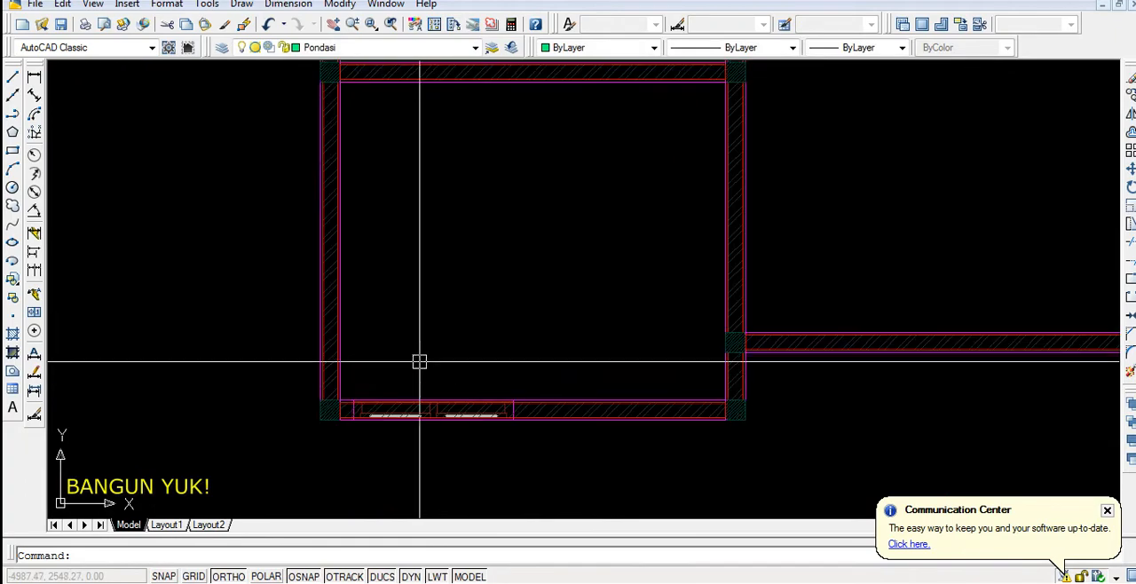
{"action": "left_click", "coordinate": [416, 409]}
{"action": "key", "text": "Delete"}
Explode the outer and inner walls of the copied plan, leaving out the lower-right front wall
{"action": "scroll", "coordinate": [421, 359], "scroll_direction": "down", "scroll_amount": 4}
{"action": "middle_click_drag", "start_coordinate": [451, 225], "coordinate": [451, 279]}
{"action": "left_click", "coordinate": [331, 254]}
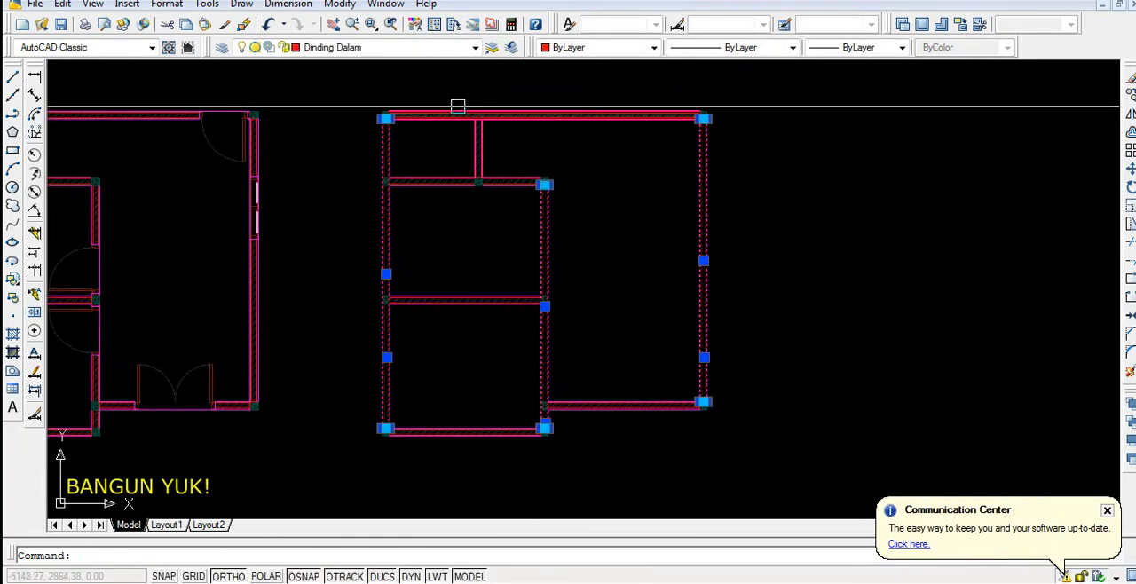
{"action": "left_click", "coordinate": [455, 91]}
{"action": "left_click", "coordinate": [421, 460]}
{"action": "scroll", "coordinate": [519, 142], "scroll_direction": "up", "scroll_amount": 2}
{"action": "left_click", "coordinate": [520, 134]}
{"action": "left_click", "coordinate": [452, 144]}
{"action": "scroll", "coordinate": [489, 208], "scroll_direction": "down", "scroll_amount": 2}
{"action": "scroll", "coordinate": [477, 228], "scroll_direction": "up", "scroll_amount": 1}
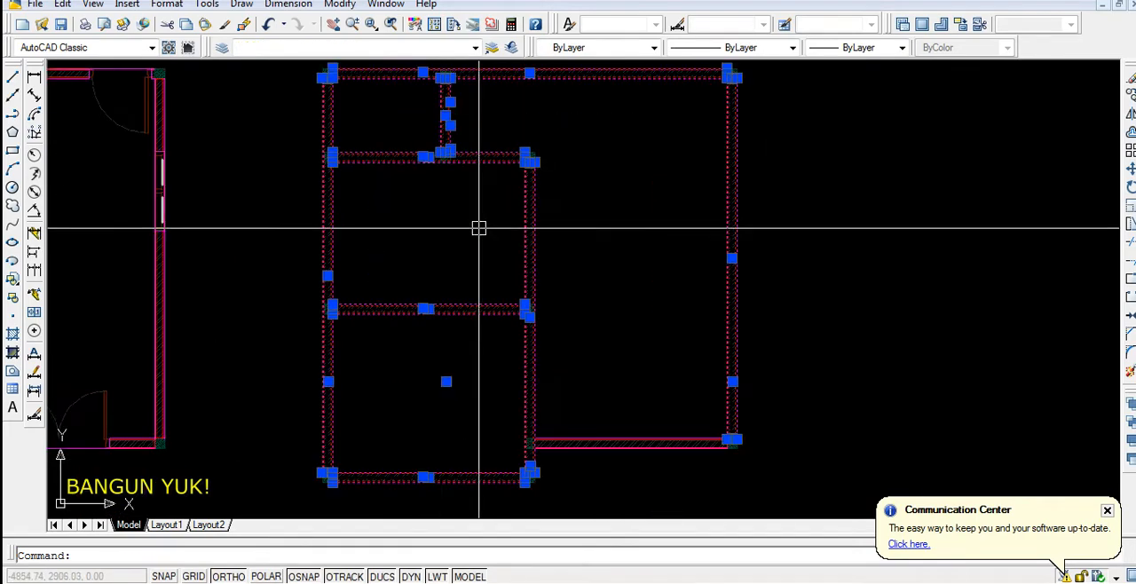
{"action": "scroll", "coordinate": [476, 228], "scroll_direction": "down", "scroll_amount": 2}
{"action": "scroll", "coordinate": [443, 212], "scroll_direction": "up", "scroll_amount": 1}
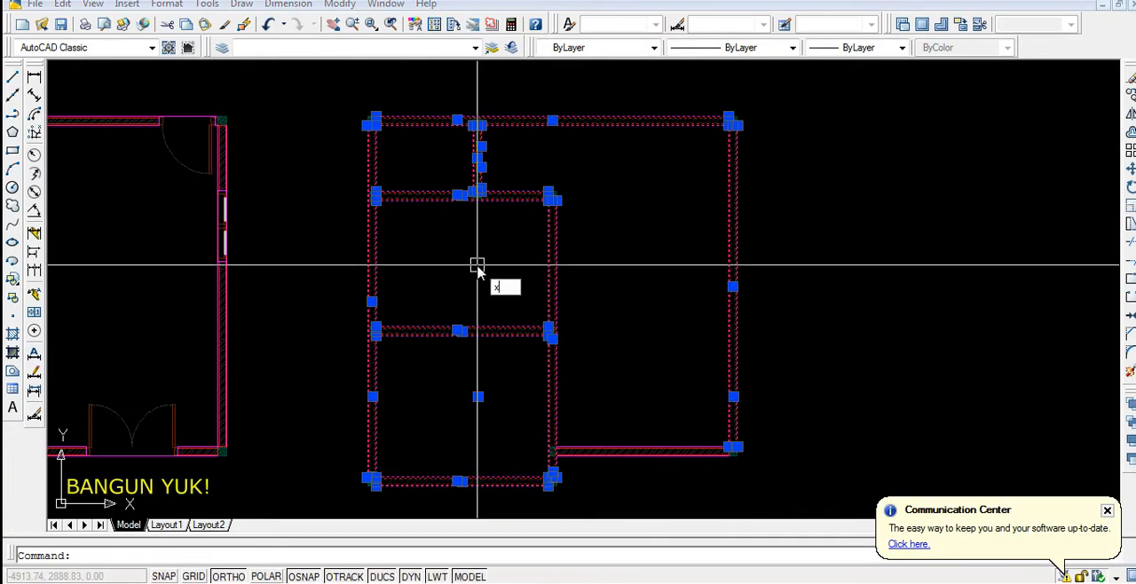
{"action": "key", "text": "Return"}
Delete the inner red outlines and hatches of all the exploded walls in the copied plan
{"action": "scroll", "coordinate": [441, 183], "scroll_direction": "up", "scroll_amount": 4}
{"action": "left_click", "coordinate": [439, 180]}
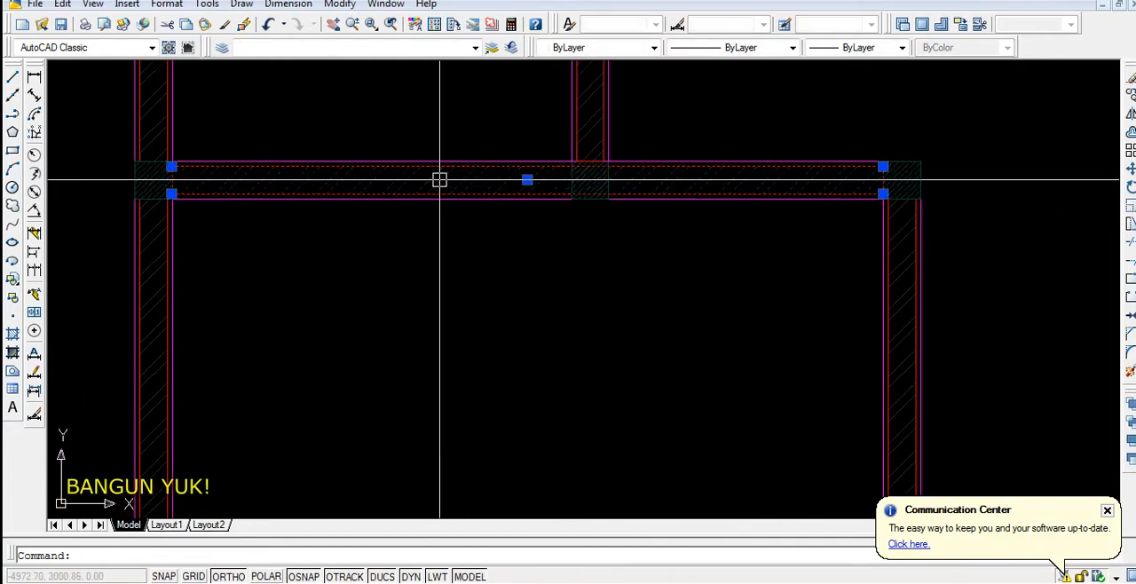
{"action": "scroll", "coordinate": [591, 114], "scroll_direction": "down", "scroll_amount": 2}
{"action": "scroll", "coordinate": [311, 212], "scroll_direction": "up", "scroll_amount": 3}
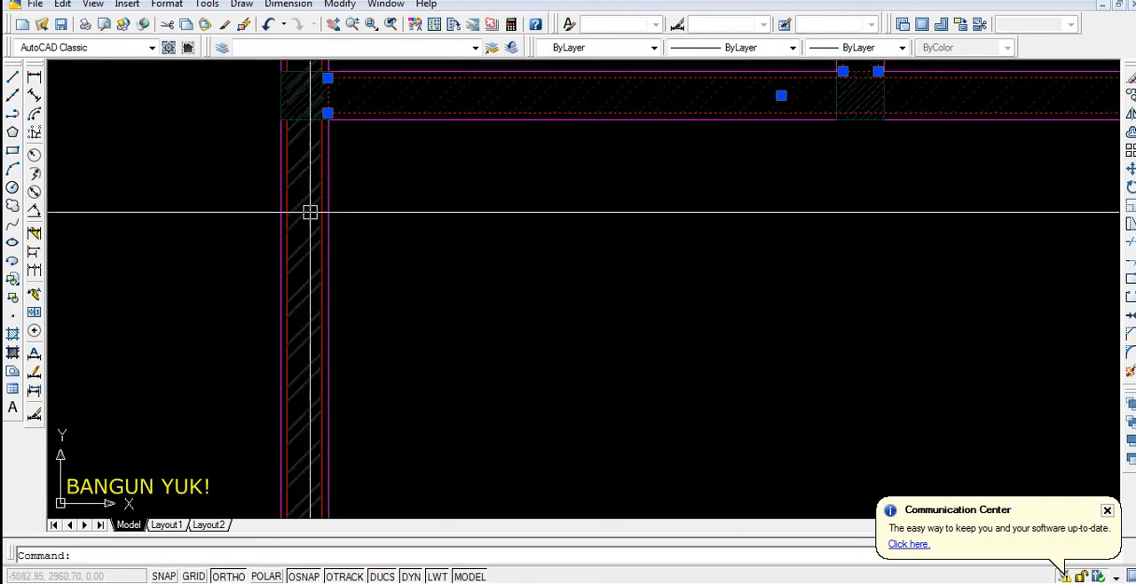
{"action": "scroll", "coordinate": [532, 228], "scroll_direction": "down", "scroll_amount": 5}
{"action": "scroll", "coordinate": [556, 228], "scroll_direction": "up", "scroll_amount": 4}
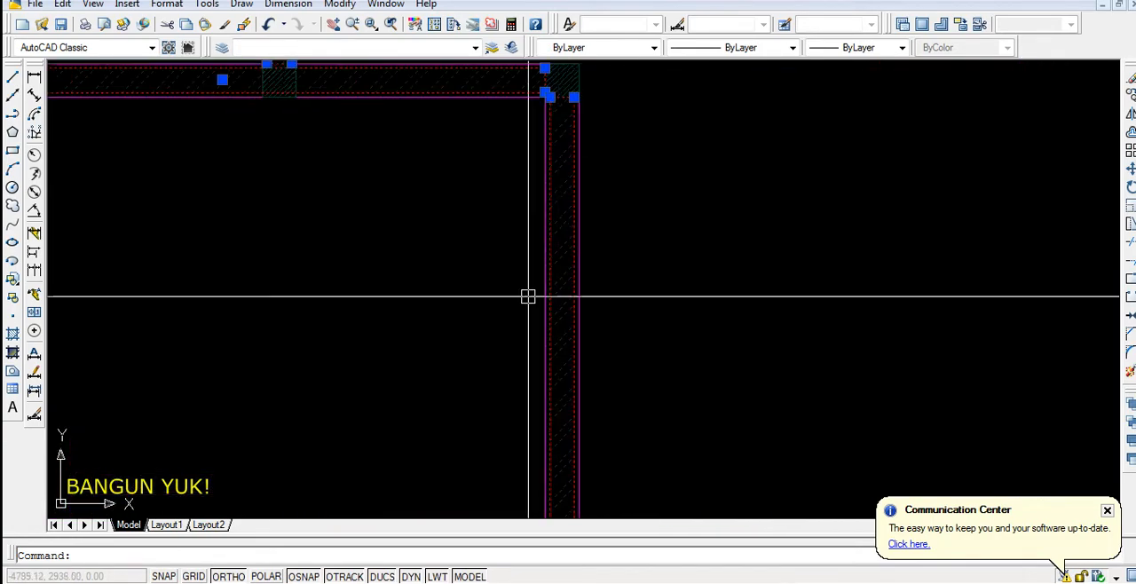
{"action": "scroll", "coordinate": [541, 178], "scroll_direction": "down", "scroll_amount": 3}
{"action": "scroll", "coordinate": [548, 139], "scroll_direction": "up", "scroll_amount": 3}
{"action": "scroll", "coordinate": [546, 124], "scroll_direction": "down", "scroll_amount": 2}
{"action": "scroll", "coordinate": [730, 186], "scroll_direction": "up", "scroll_amount": 4}
{"action": "scroll", "coordinate": [710, 133], "scroll_direction": "down", "scroll_amount": 5}
{"action": "scroll", "coordinate": [702, 122], "scroll_direction": "up", "scroll_amount": 3}
{"action": "scroll", "coordinate": [635, 372], "scroll_direction": "up", "scroll_amount": 5}
{"action": "scroll", "coordinate": [636, 331], "scroll_direction": "down", "scroll_amount": 5}
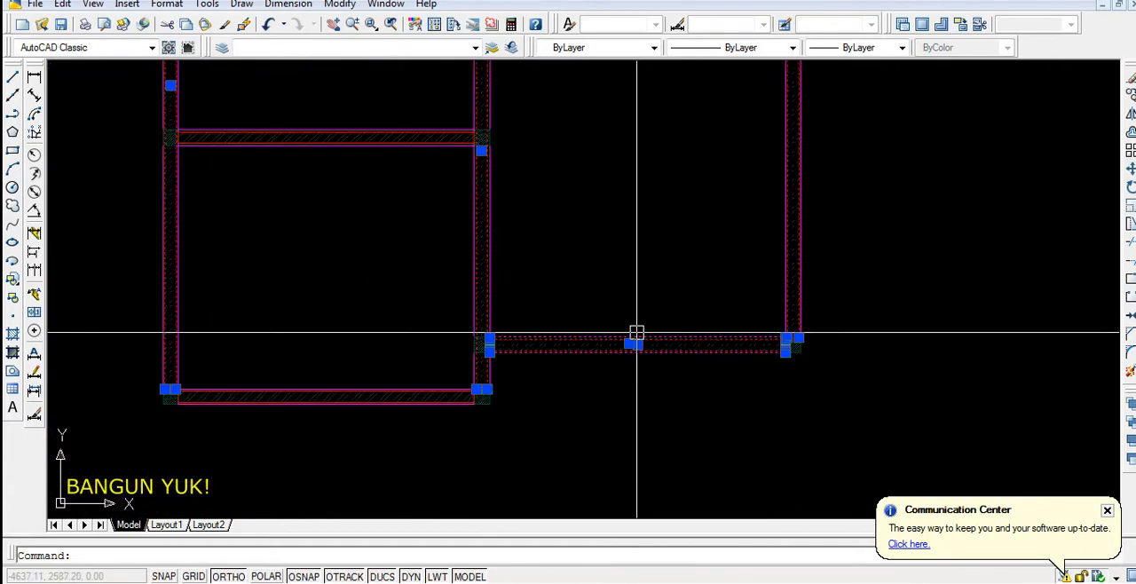
{"action": "scroll", "coordinate": [594, 337], "scroll_direction": "up", "scroll_amount": 3}
{"action": "left_click", "coordinate": [621, 307], "text": "shift"}
{"action": "left_click", "coordinate": [562, 416], "text": "shift"}
{"action": "scroll", "coordinate": [441, 381], "scroll_direction": "down", "scroll_amount": 3}
{"action": "scroll", "coordinate": [446, 367], "scroll_direction": "up", "scroll_amount": 4}
{"action": "scroll", "coordinate": [500, 403], "scroll_direction": "down", "scroll_amount": 4}
{"action": "scroll", "coordinate": [428, 275], "scroll_direction": "up", "scroll_amount": 4}
{"action": "scroll", "coordinate": [428, 275], "scroll_direction": "up", "scroll_amount": 2}
{"action": "left_click", "coordinate": [426, 253]}
{"action": "scroll", "coordinate": [425, 262], "scroll_direction": "down", "scroll_amount": 4}
{"action": "key", "text": "Escape"}
Explode the lower-right front wall and delete its inner red outline and hatch
{"action": "left_click", "coordinate": [708, 350]}
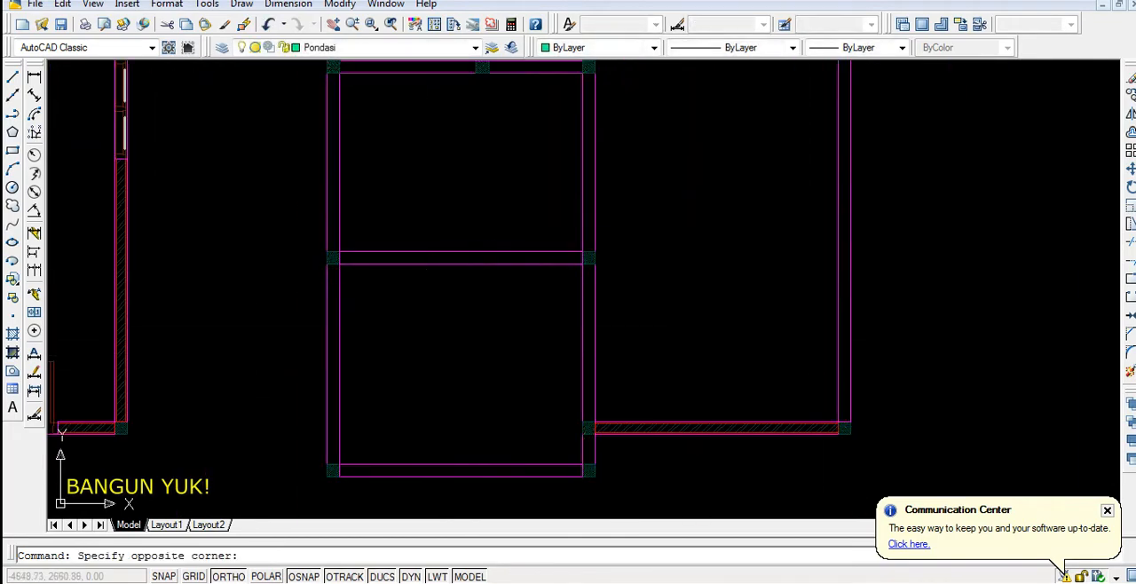
{"action": "left_click", "coordinate": [666, 450]}
{"action": "scroll", "coordinate": [666, 451], "scroll_direction": "up", "scroll_amount": 4}
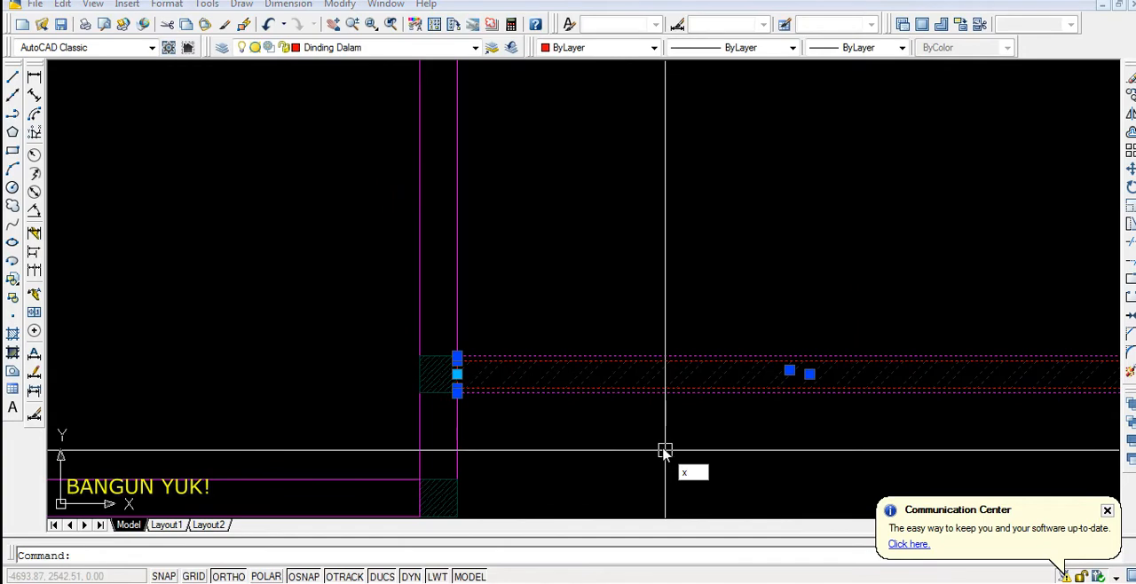
{"action": "key", "text": "Escape"}
{"action": "scroll", "coordinate": [661, 398], "scroll_direction": "up", "scroll_amount": 3}
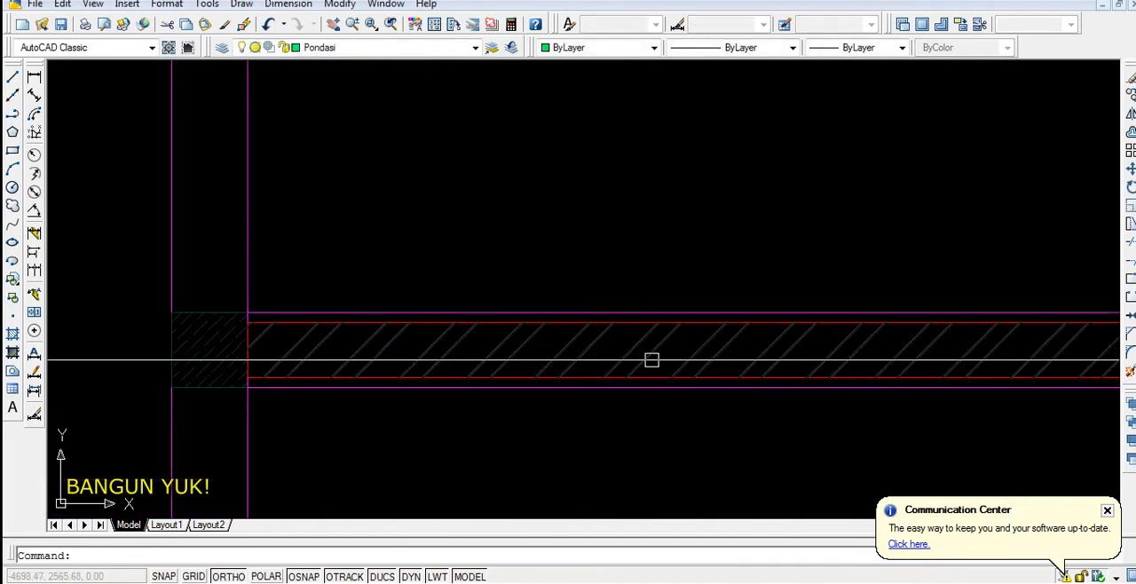
{"action": "left_click", "coordinate": [652, 352]}
{"action": "scroll", "coordinate": [568, 355], "scroll_direction": "down", "scroll_amount": 3}
{"action": "key", "text": "Escape"}
{"action": "scroll", "coordinate": [611, 378], "scroll_direction": "down", "scroll_amount": 5}
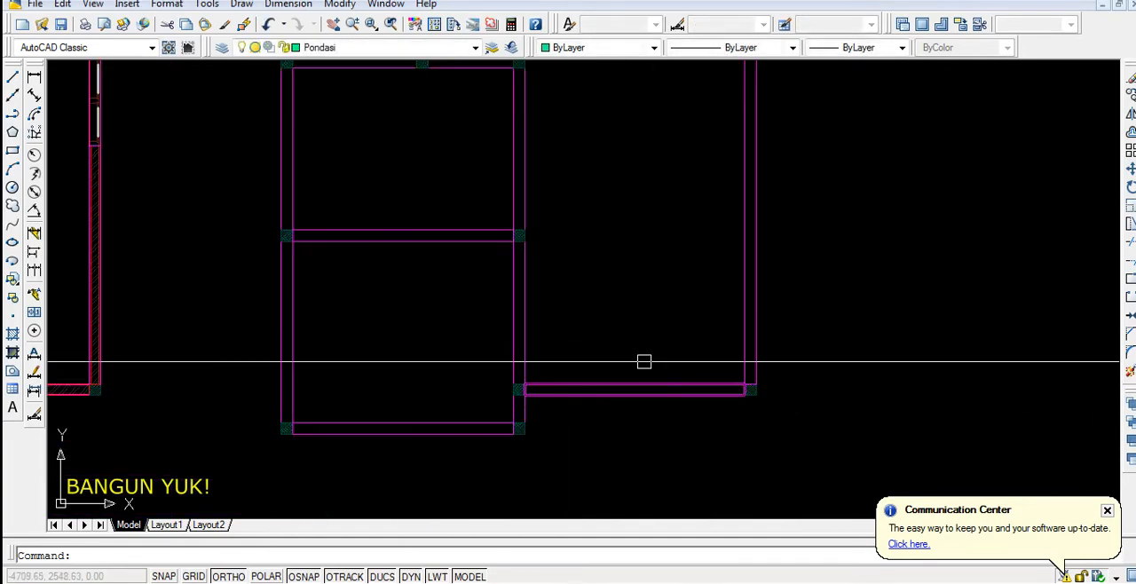
Move the remaining outlines of the copied walls, except the lower-right front wall, to the Sloof layer
{"action": "scroll", "coordinate": [733, 279], "scroll_direction": "up", "scroll_amount": 2}
{"action": "left_click", "coordinate": [736, 271]}
{"action": "left_click", "coordinate": [400, 294]}
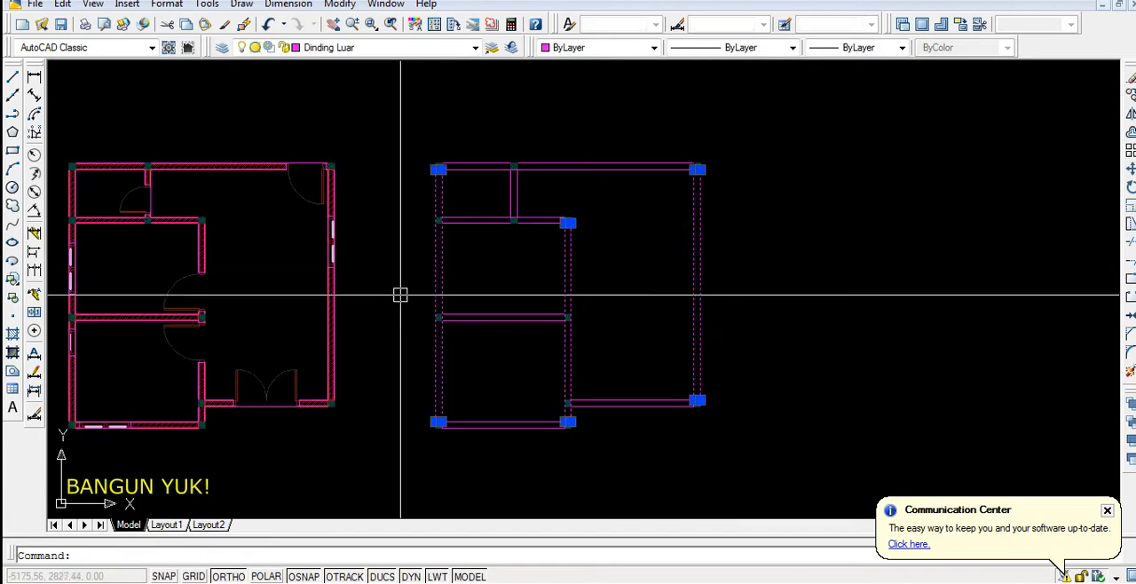
{"action": "left_click", "coordinate": [492, 138]}
{"action": "left_click", "coordinate": [480, 447]}
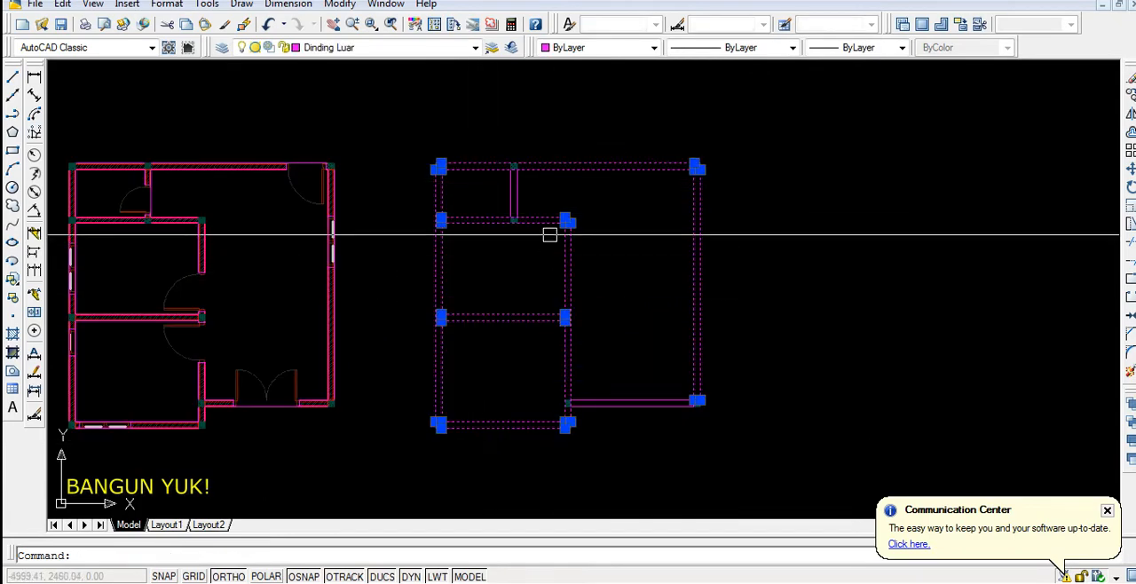
{"action": "scroll", "coordinate": [554, 208], "scroll_direction": "up", "scroll_amount": 2}
{"action": "left_click", "coordinate": [553, 176]}
{"action": "left_click", "coordinate": [470, 192]}
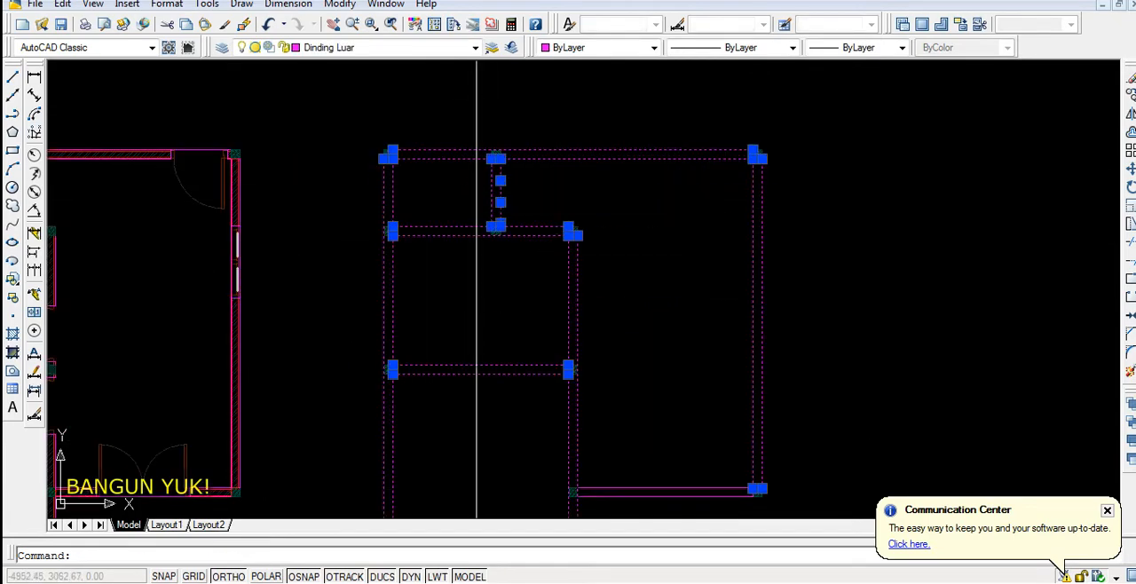
{"action": "left_click", "coordinate": [475, 49]}
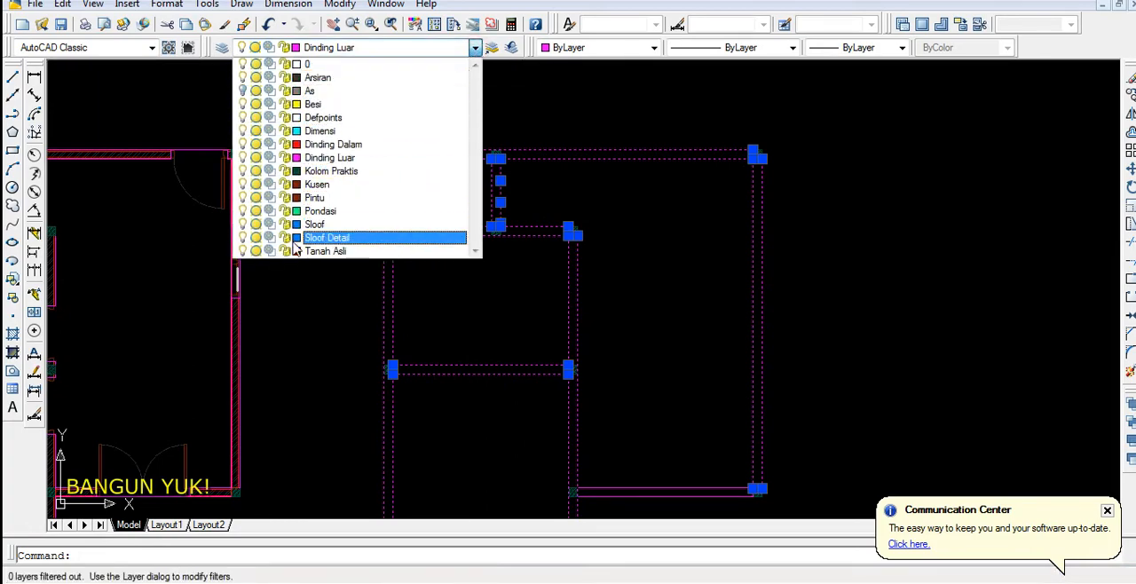
{"action": "left_click", "coordinate": [312, 225]}
{"action": "key", "text": "Escape"}
Move the outline of the lower-right front wall to the Sloof layer
{"action": "scroll", "coordinate": [515, 195], "scroll_direction": "down", "scroll_amount": 3}
{"action": "scroll", "coordinate": [581, 371], "scroll_direction": "up", "scroll_amount": 2}
{"action": "scroll", "coordinate": [581, 371], "scroll_direction": "up", "scroll_amount": 2}
{"action": "left_click", "coordinate": [511, 356]}
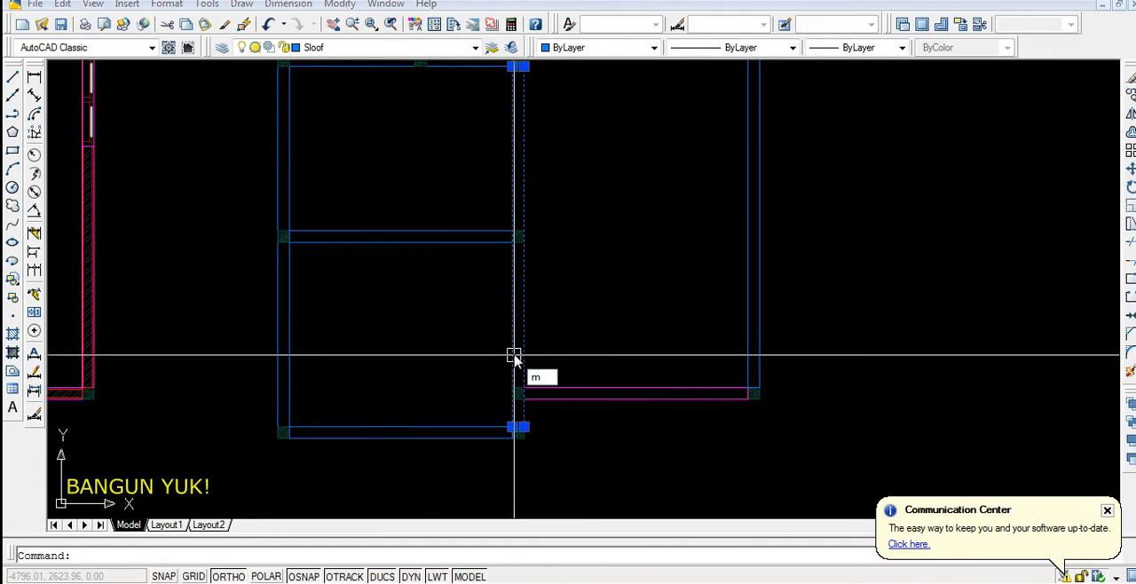
{"action": "key", "text": "Escape"}
{"action": "left_click", "coordinate": [596, 394]}
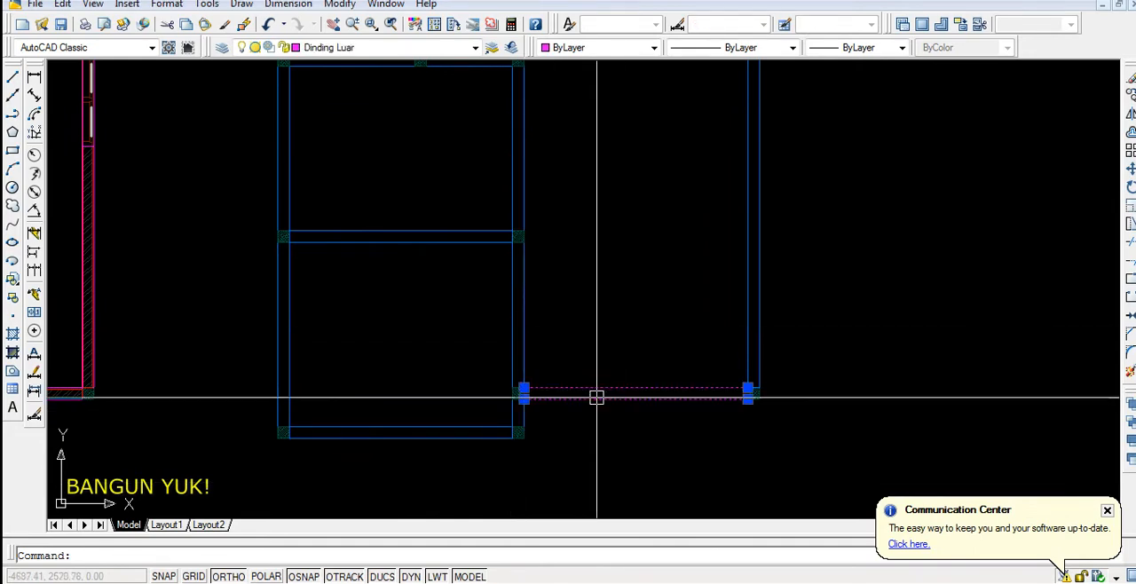
{"action": "left_click", "coordinate": [475, 47]}
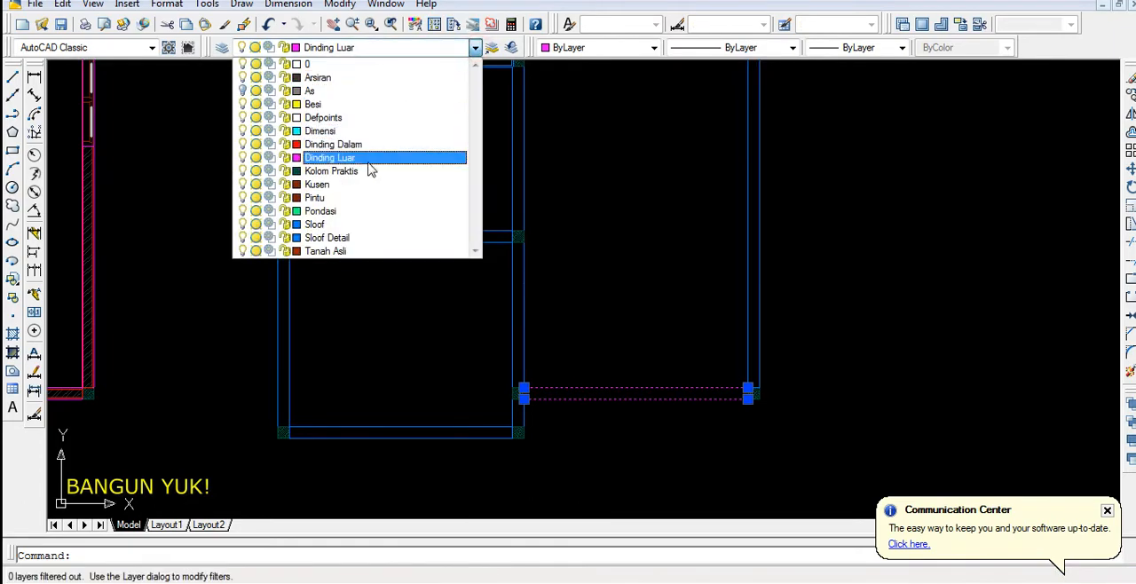
{"action": "left_click", "coordinate": [320, 211]}
{"action": "scroll", "coordinate": [541, 297], "scroll_direction": "down", "scroll_amount": 2}
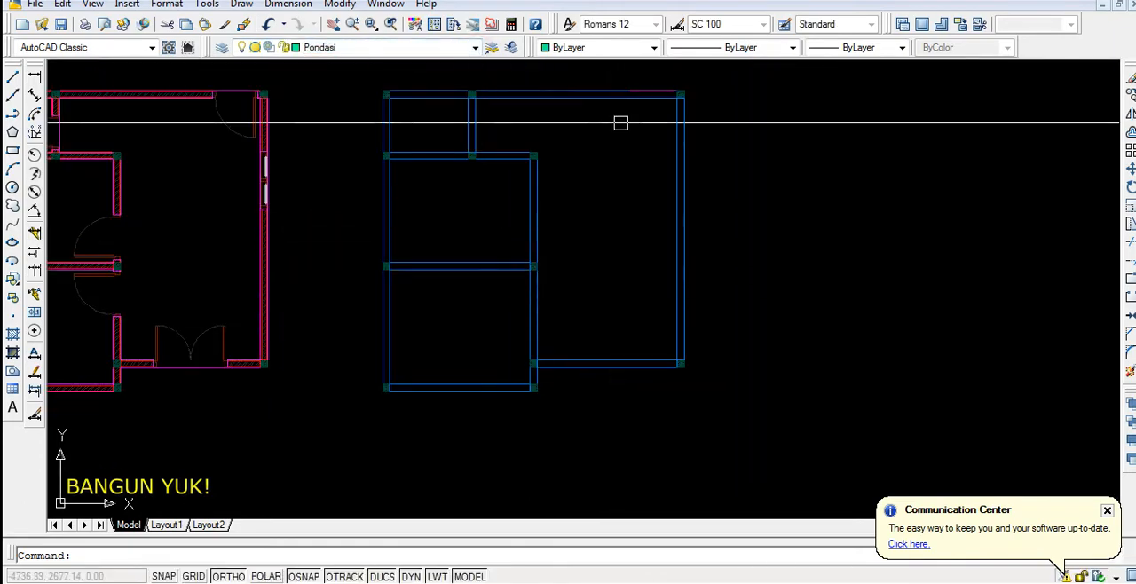
{"action": "scroll", "coordinate": [622, 96], "scroll_direction": "up", "scroll_amount": 4}
{"action": "key", "text": "Escape"}
{"action": "scroll", "coordinate": [643, 181], "scroll_direction": "down", "scroll_amount": 2}
{"action": "mouse_move", "coordinate": [546, 349]}
{"action": "middle_mouse_down"}
{"action": "mouse_move", "coordinate": [552, 314]}
{"action": "mouse_move", "coordinate": [603, 314]}
{"action": "middle_mouse_up"}
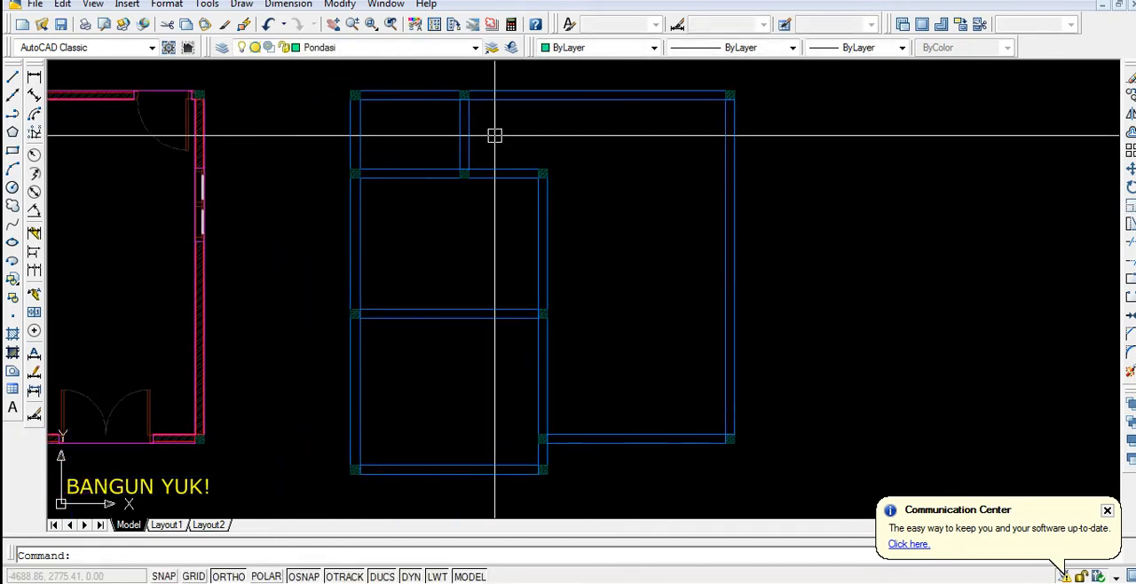
{"action": "mouse_move", "coordinate": [648, 271]}
{"action": "middle_mouse_down"}
{"action": "mouse_move", "coordinate": [618, 274]}
{"action": "mouse_move", "coordinate": [624, 286]}
{"action": "mouse_move", "coordinate": [607, 257]}
{"action": "middle_mouse_up"}
{"action": "scroll", "coordinate": [524, 279], "scroll_direction": "down", "scroll_amount": 2}
{"action": "scroll", "coordinate": [772, 217], "scroll_direction": "up", "scroll_amount": 2}
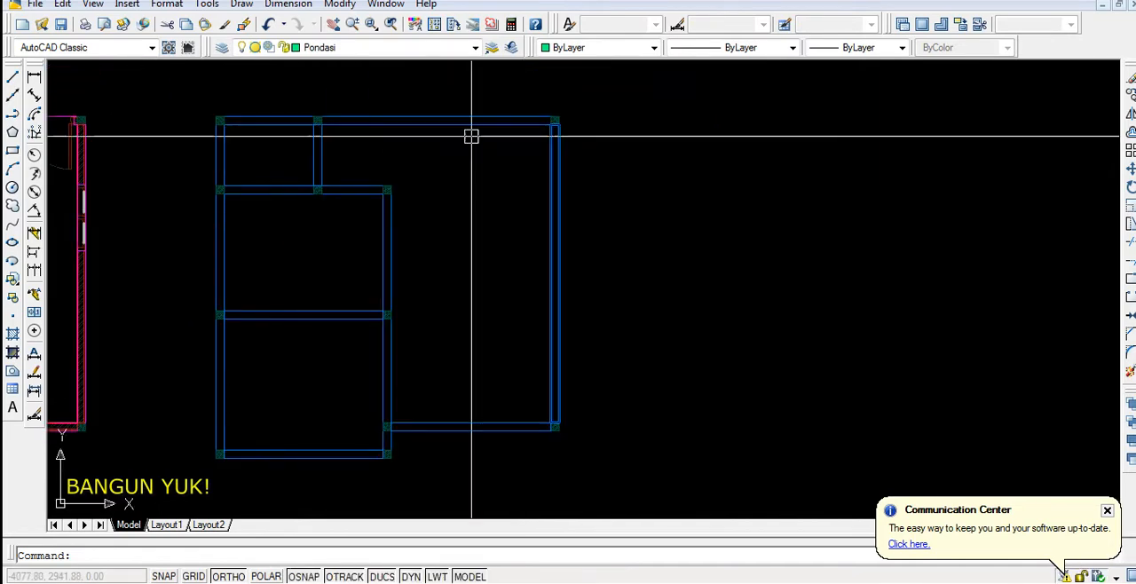
Draw a horizontal line 30 units long on the Pondasi layer, below the copied plan
{"action": "left_click", "coordinate": [475, 48]}
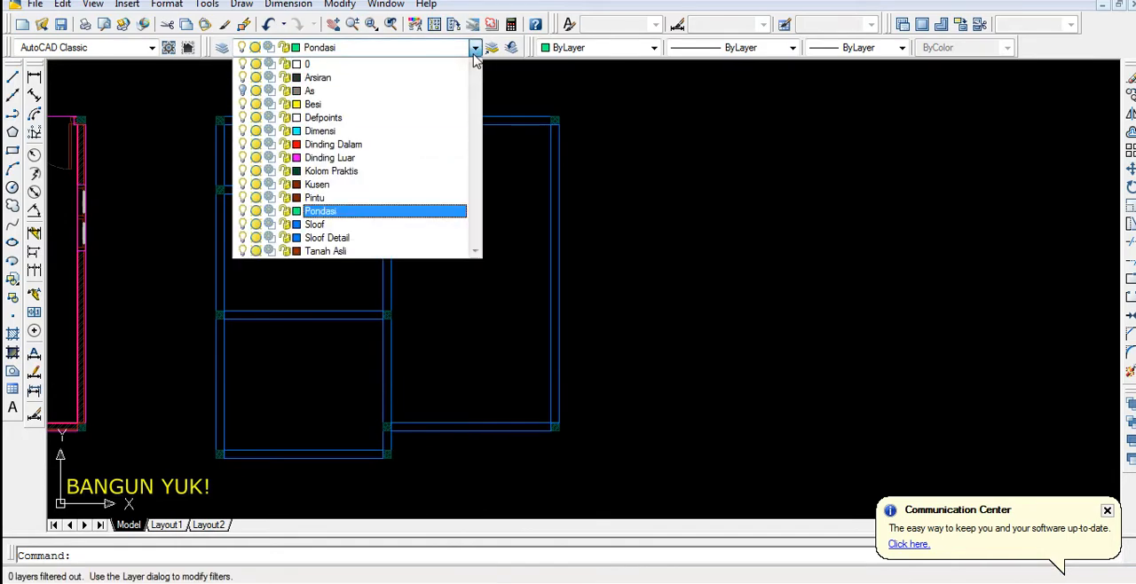
{"action": "left_click", "coordinate": [366, 211]}
{"action": "scroll", "coordinate": [332, 269], "scroll_direction": "down", "scroll_amount": 2}
{"action": "scroll", "coordinate": [634, 271], "scroll_direction": "up", "scroll_amount": 3}
{"action": "scroll", "coordinate": [582, 268], "scroll_direction": "down", "scroll_amount": 4}
{"action": "scroll", "coordinate": [344, 360], "scroll_direction": "up", "scroll_amount": 5}
{"action": "middle_click_drag", "start_coordinate": [343, 363], "coordinate": [439, 310]}
{"action": "scroll", "coordinate": [325, 320], "scroll_direction": "up", "scroll_amount": 2}
{"action": "middle_click_drag", "start_coordinate": [324, 320], "coordinate": [380, 343]}
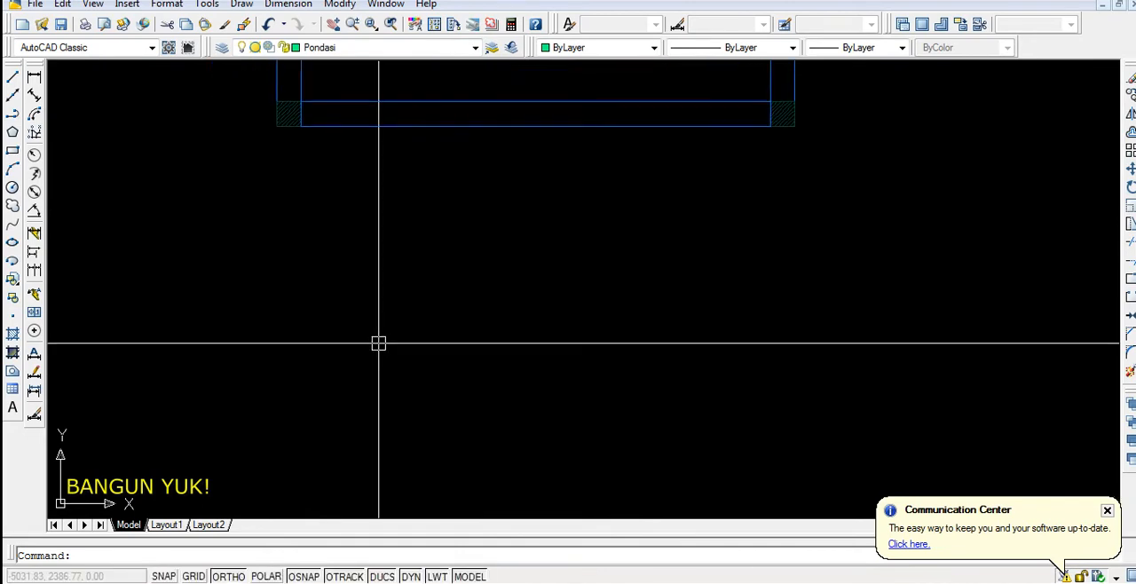
{"action": "key", "text": "Return"}
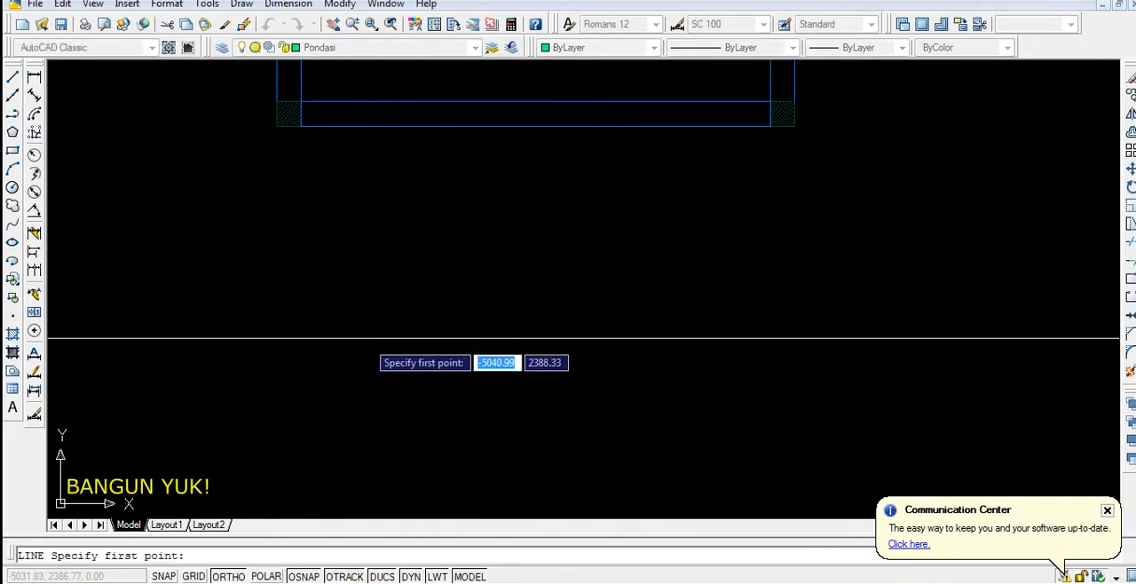
{"action": "left_click", "coordinate": [347, 308]}
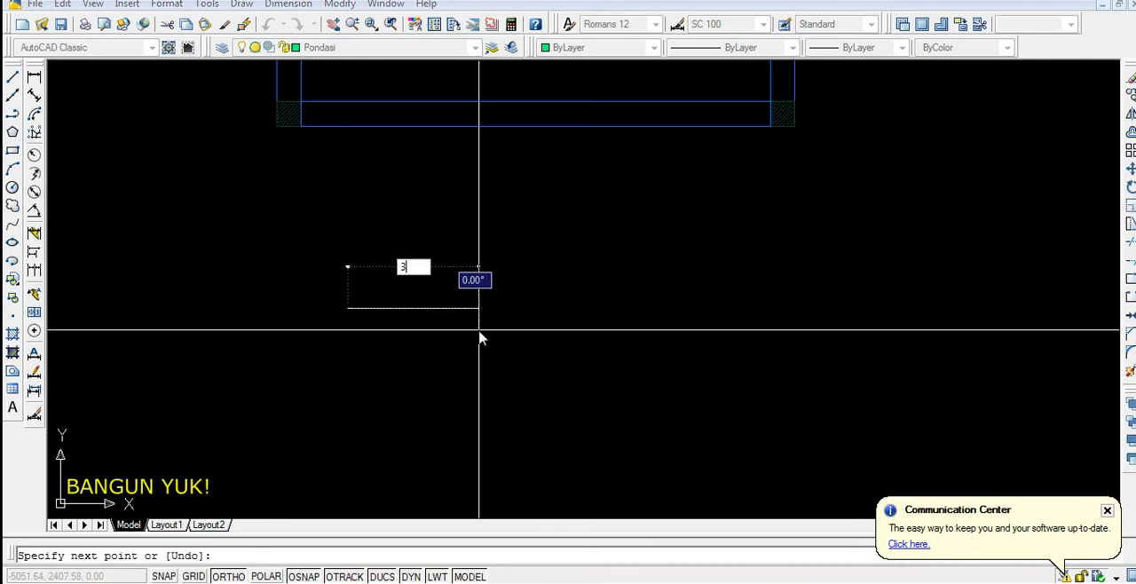
{"action": "key", "text": "Return"}
Draw a vertical line 60 units long downward from the midpoint of the horizontal line
{"action": "middle_click_drag", "start_coordinate": [483, 355], "coordinate": [624, 321]}
{"action": "scroll", "coordinate": [526, 295], "scroll_direction": "up", "scroll_amount": 4}
{"action": "scroll", "coordinate": [439, 255], "scroll_direction": "up", "scroll_amount": 3}
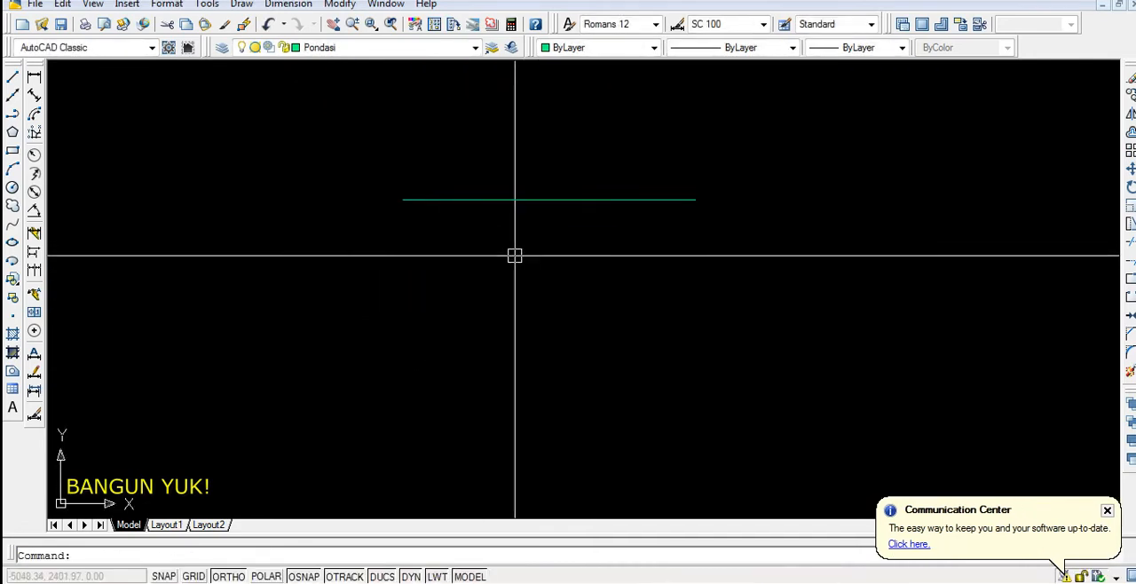
{"action": "type", "text": "l"}
{"action": "key", "text": "Return"}
{"action": "left_click", "coordinate": [549, 201]}
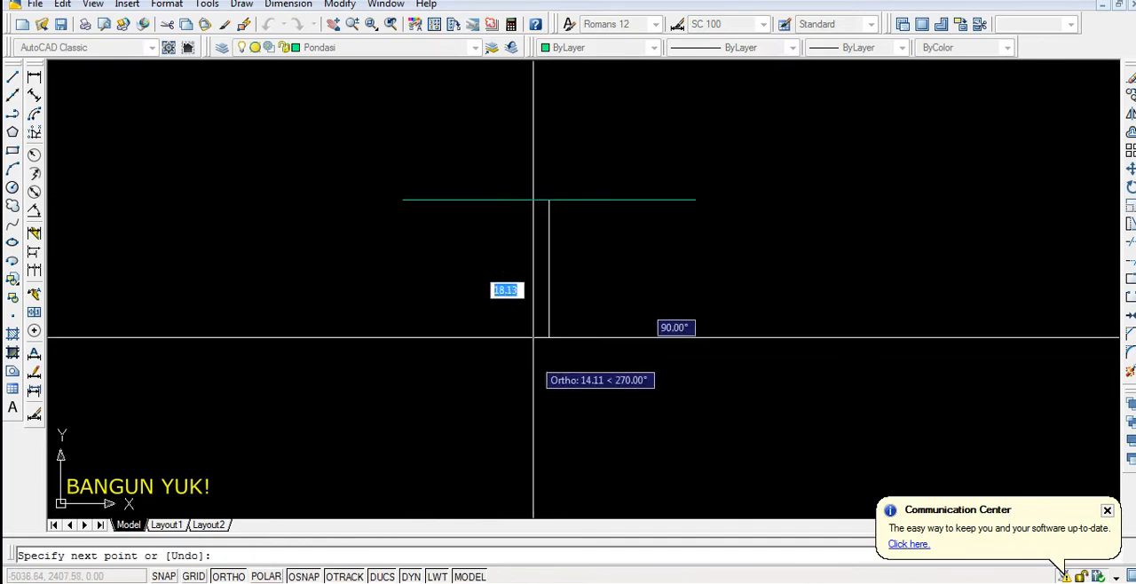
{"action": "scroll", "coordinate": [536, 346], "scroll_direction": "down", "scroll_amount": 2}
{"action": "type", "text": "60"}
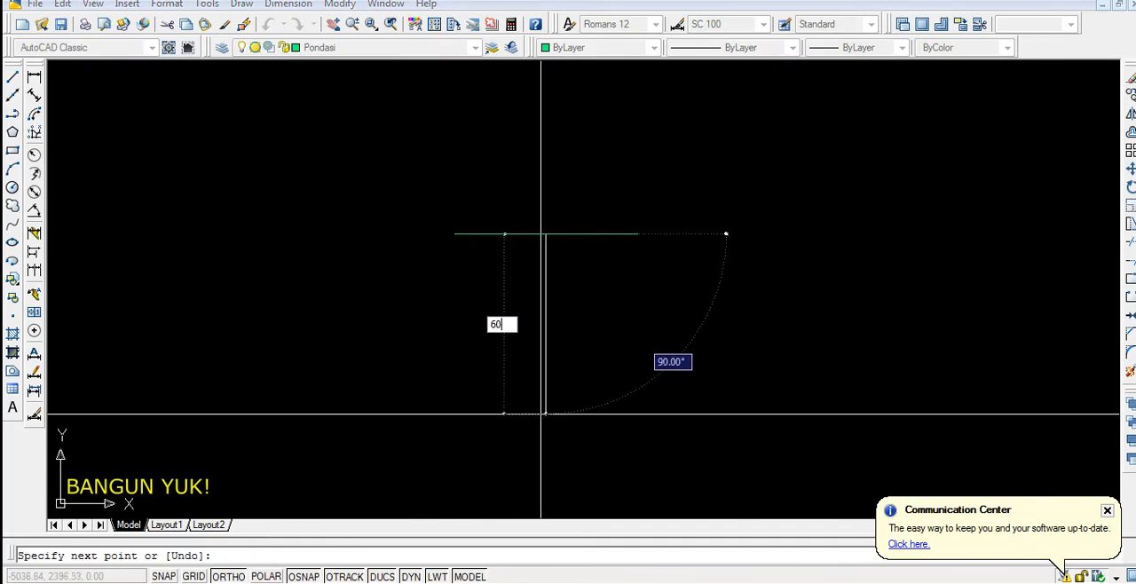
{"action": "key", "text": "Return"}
{"action": "scroll", "coordinate": [538, 303], "scroll_direction": "down", "scroll_amount": 5}
{"action": "key", "text": "Return"}
{"action": "scroll", "coordinate": [539, 408], "scroll_direction": "up", "scroll_amount": 4}
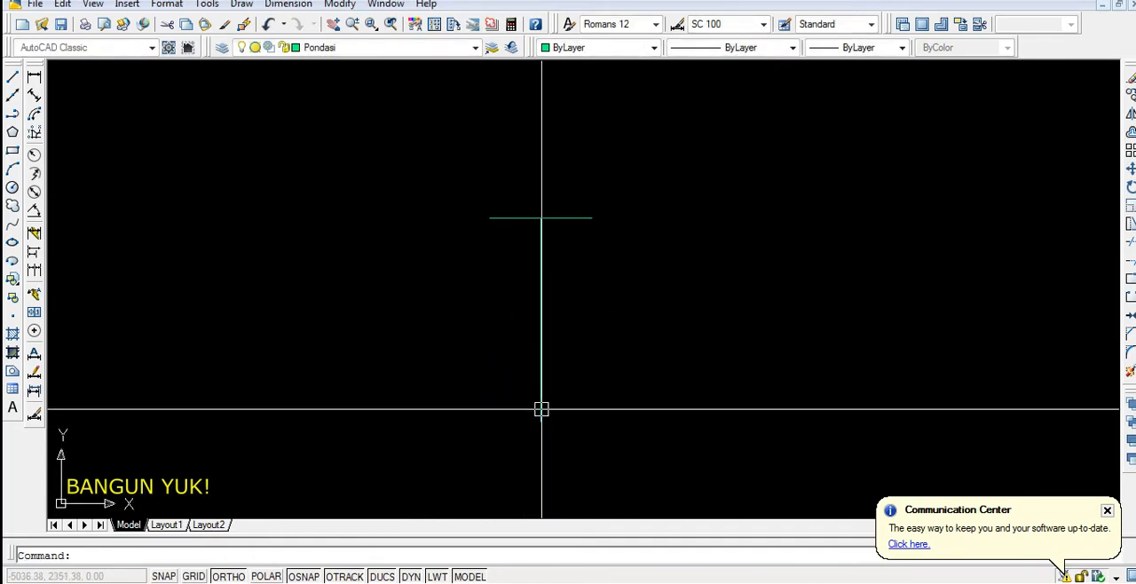
Draw a horizontal line 60 units long just below the vertical line
{"action": "key", "text": "Return"}
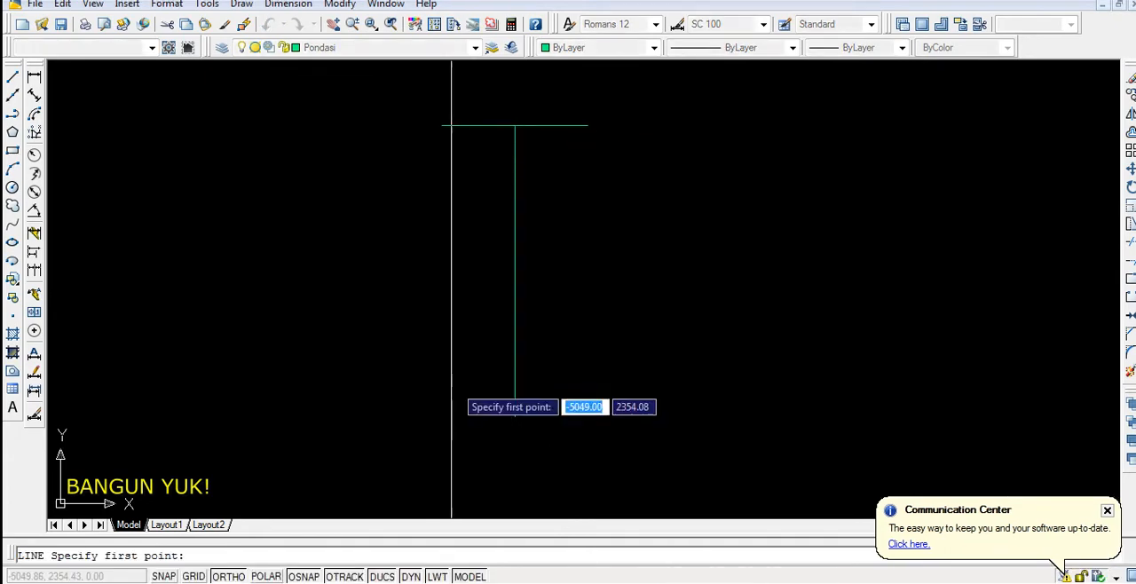
{"action": "left_click", "coordinate": [371, 468]}
{"action": "type", "text": "6"}
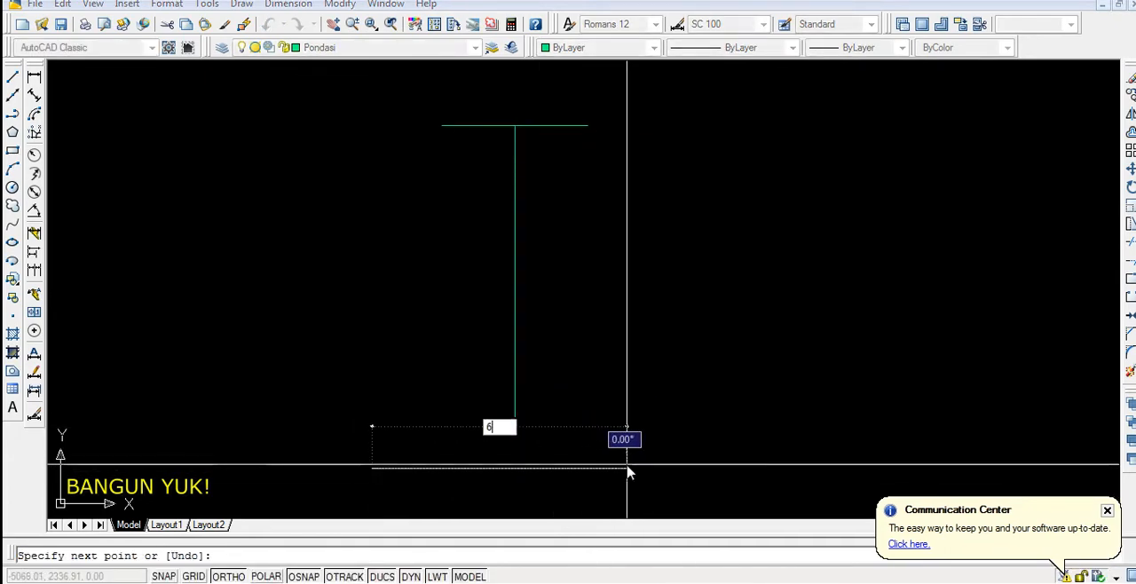
{"action": "type", "text": "0"}
{"action": "key", "text": "Return"}
Move the 60-unit line by its midpoint onto the lower end of the vertical line
{"action": "key", "text": "Return"}
{"action": "left_click", "coordinate": [546, 467]}
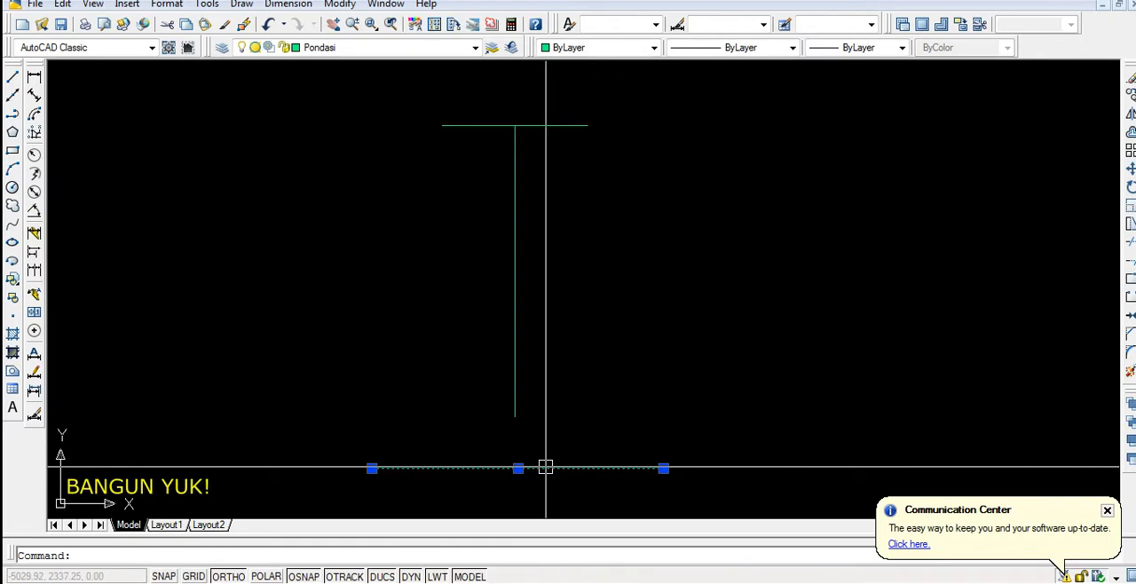
{"action": "type", "text": "m"}
{"action": "key", "text": "Return"}
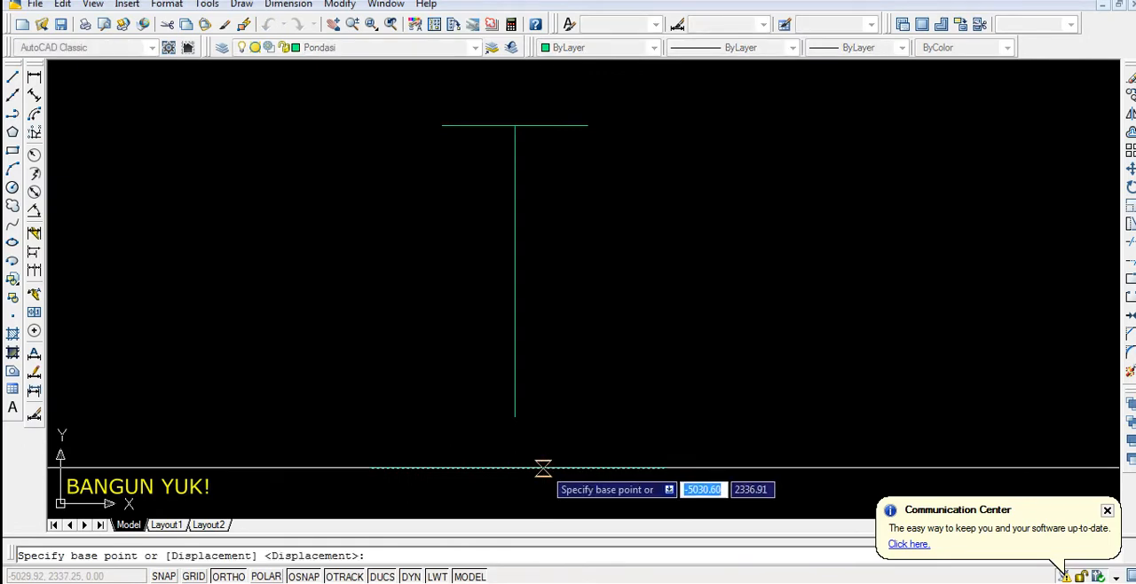
{"action": "left_click", "coordinate": [518, 467]}
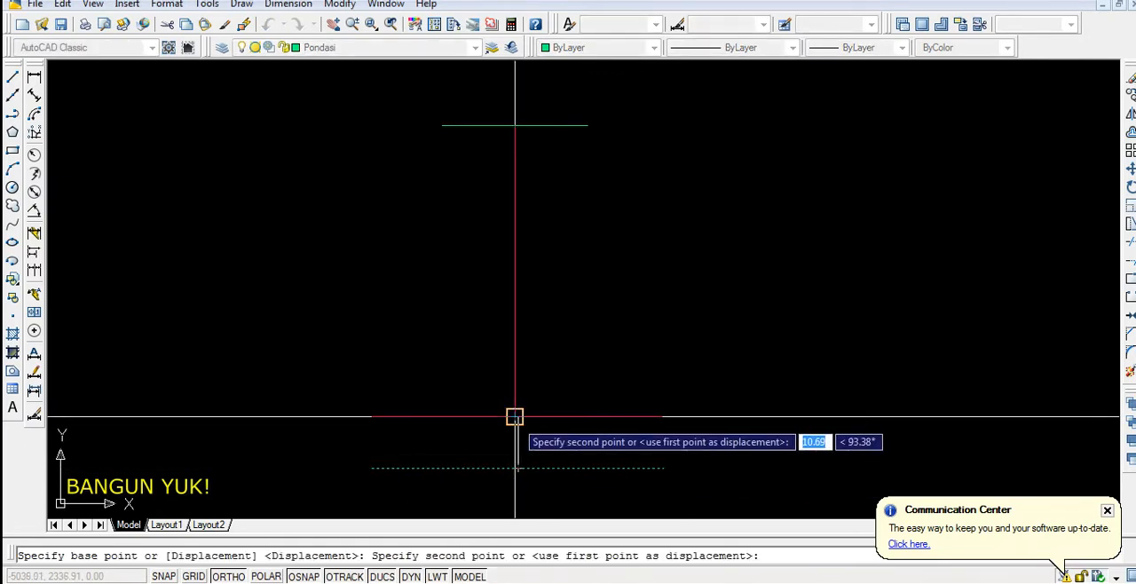
{"action": "left_click", "coordinate": [515, 415]}
{"action": "scroll", "coordinate": [540, 399], "scroll_direction": "down", "scroll_amount": 2}
{"action": "scroll", "coordinate": [542, 381], "scroll_direction": "up", "scroll_amount": 2}
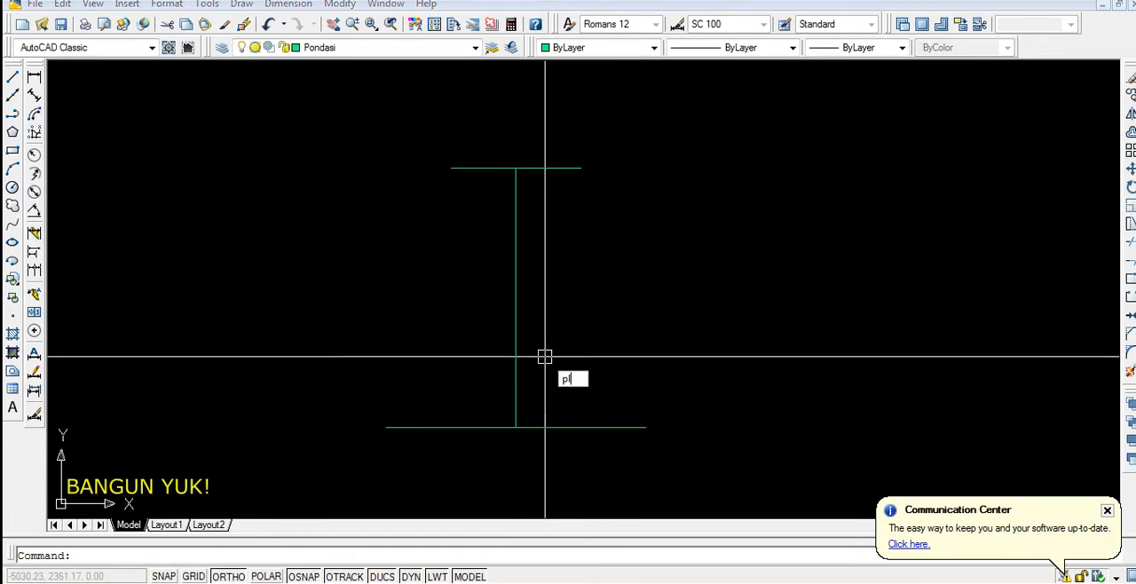
Draw a sloping polyline from the right end of the upper line to the right end of the lower line
{"action": "key", "text": "Return"}
{"action": "left_click", "coordinate": [581, 168]}
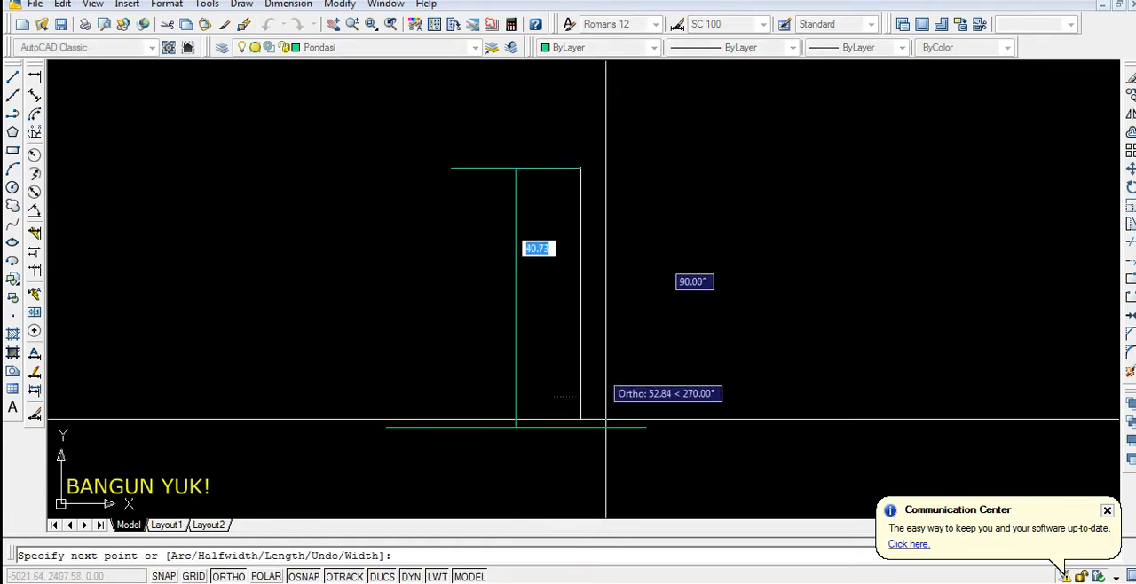
{"action": "left_click", "coordinate": [646, 427]}
{"action": "key", "text": "Return"}
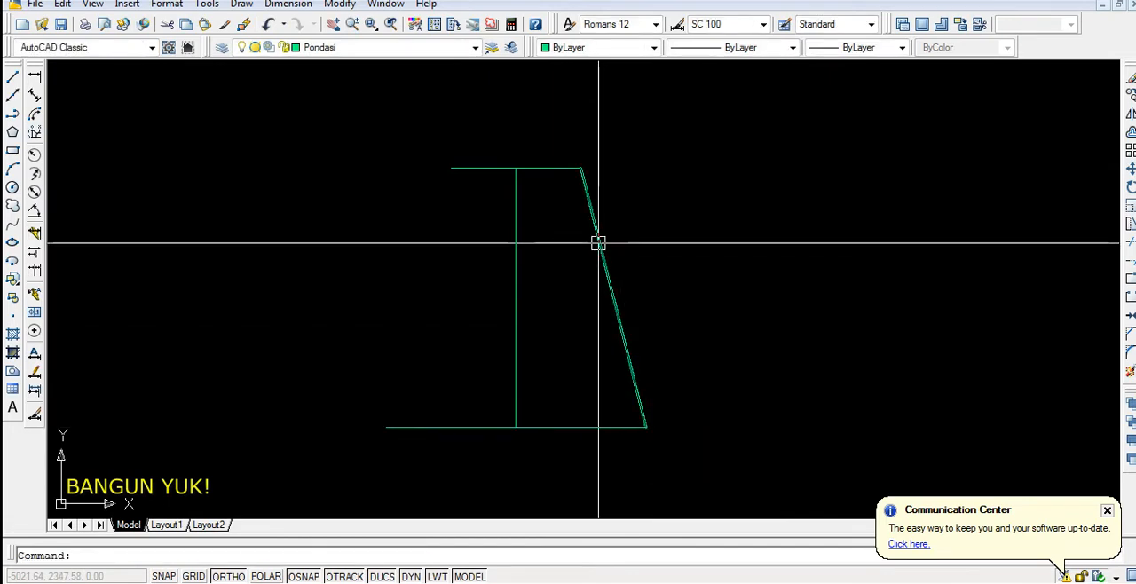
Mirror the sloping side about the vertical centre line, keeping the original
{"action": "left_click", "coordinate": [597, 233]}
{"action": "type", "text": "mi"}
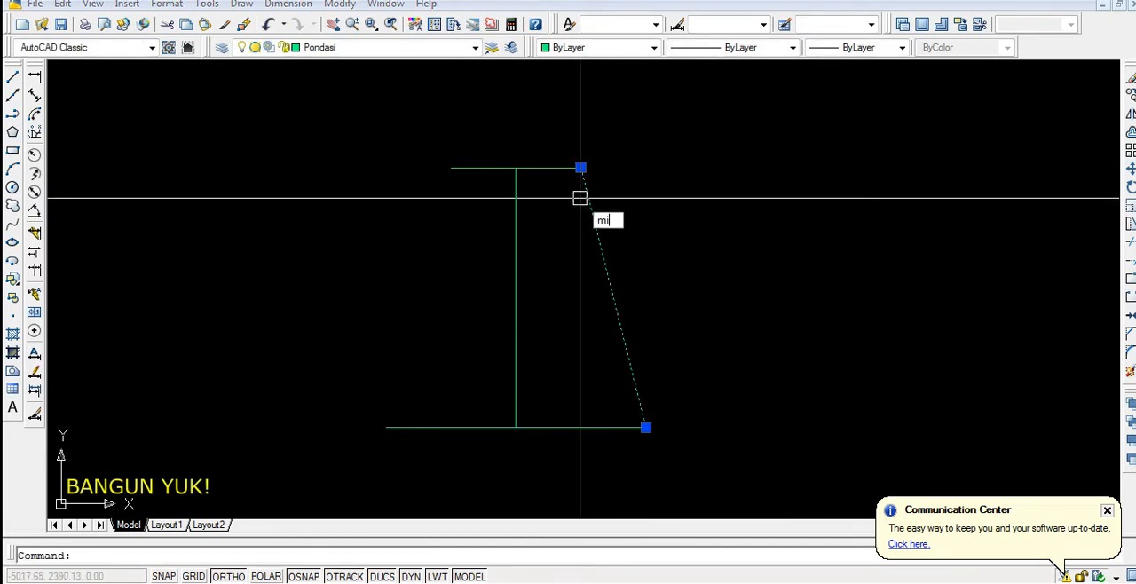
{"action": "key", "text": "Return"}
{"action": "left_click", "coordinate": [516, 167]}
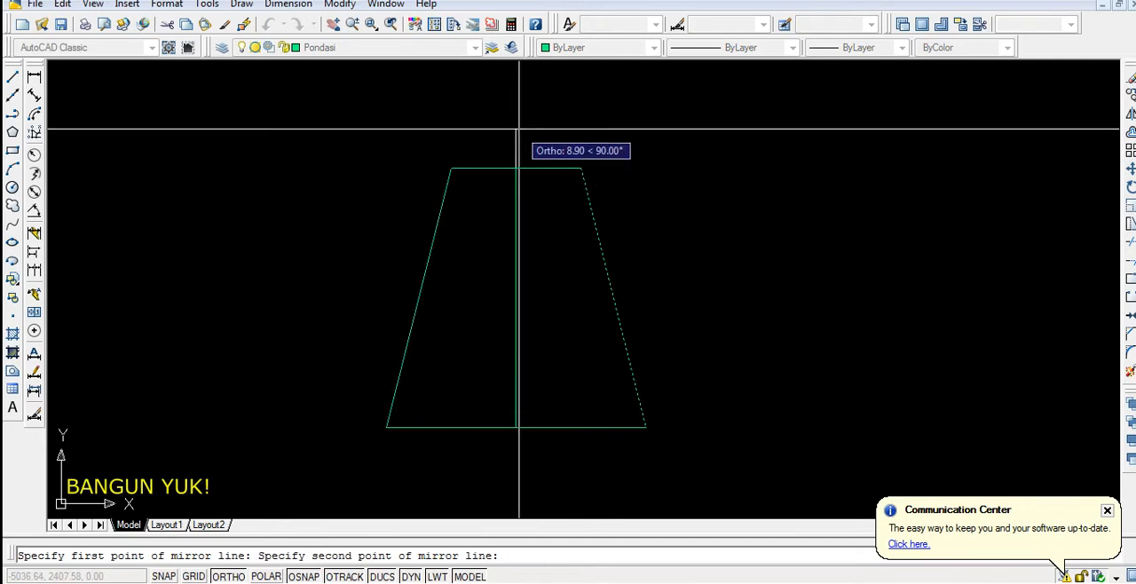
{"action": "key", "text": "Return"}
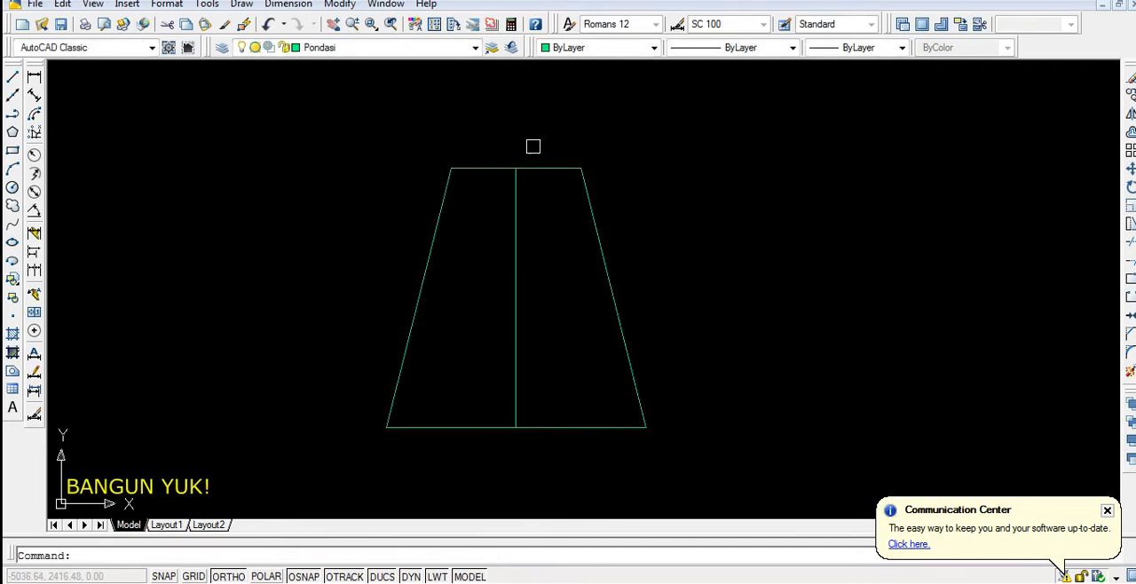
Delete the vertical centre line inside the trapezoid
{"action": "left_click", "coordinate": [528, 222]}
{"action": "left_click", "coordinate": [504, 243]}
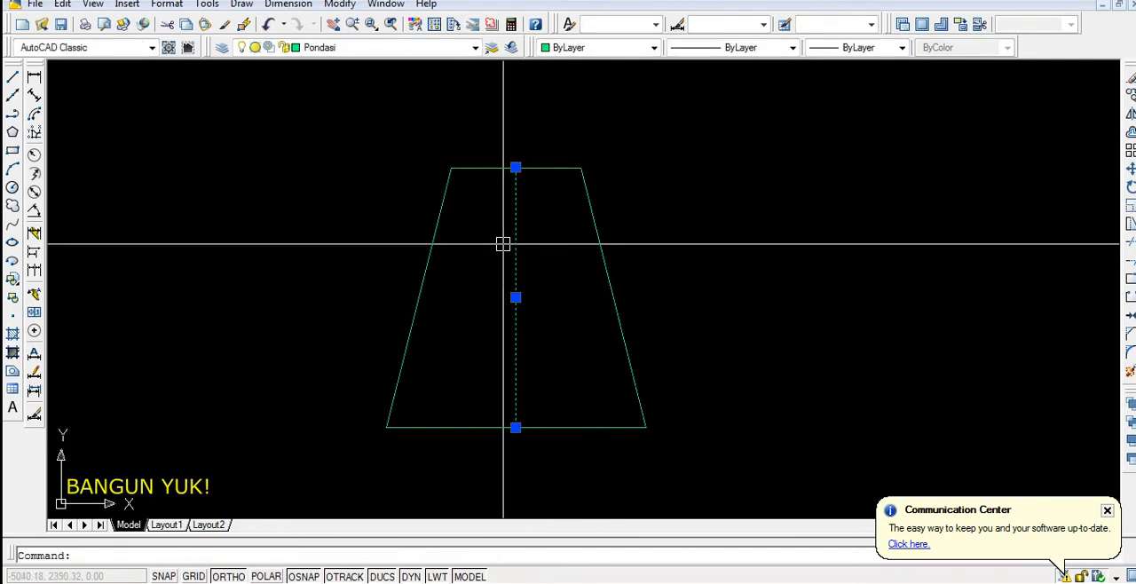
{"action": "key", "text": "Delete"}
Fillet the trapezoid's upper-right corner to join the right sloping side with the upper edge
{"action": "key", "text": "Return"}
{"action": "scroll", "coordinate": [564, 185], "scroll_direction": "up", "scroll_amount": 2}
{"action": "scroll", "coordinate": [596, 197], "scroll_direction": "down", "scroll_amount": 1}
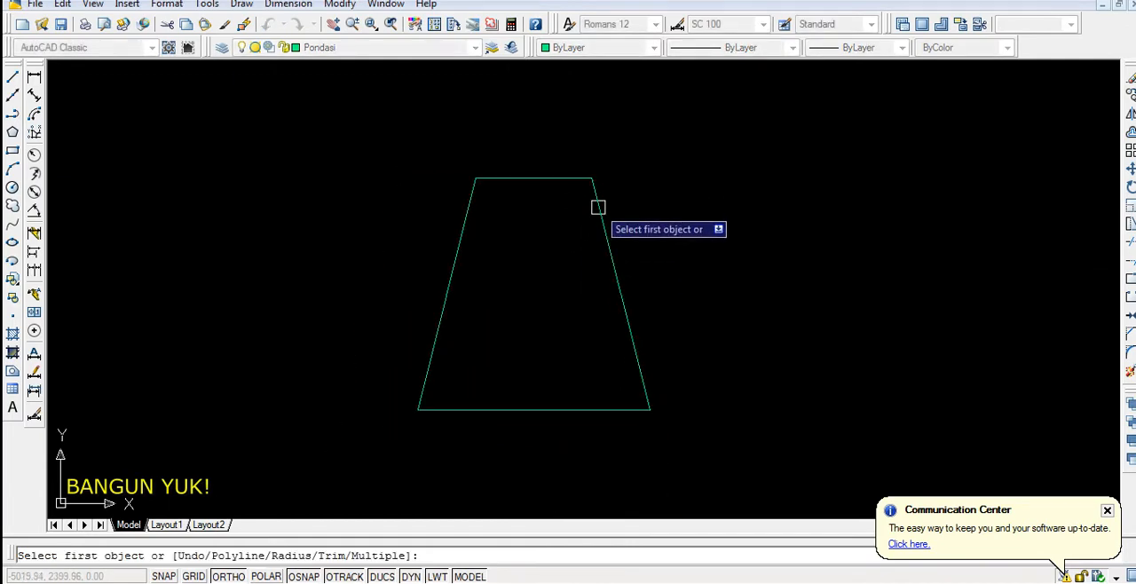
{"action": "left_click", "coordinate": [586, 181]}
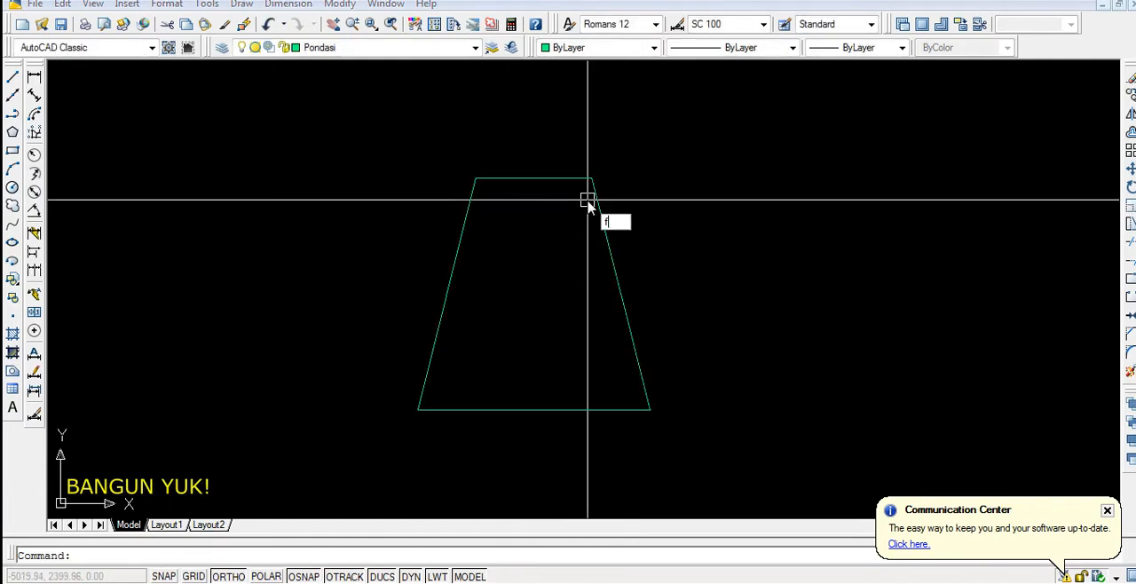
{"action": "type", "text": "f"}
{"action": "key", "text": "Return"}
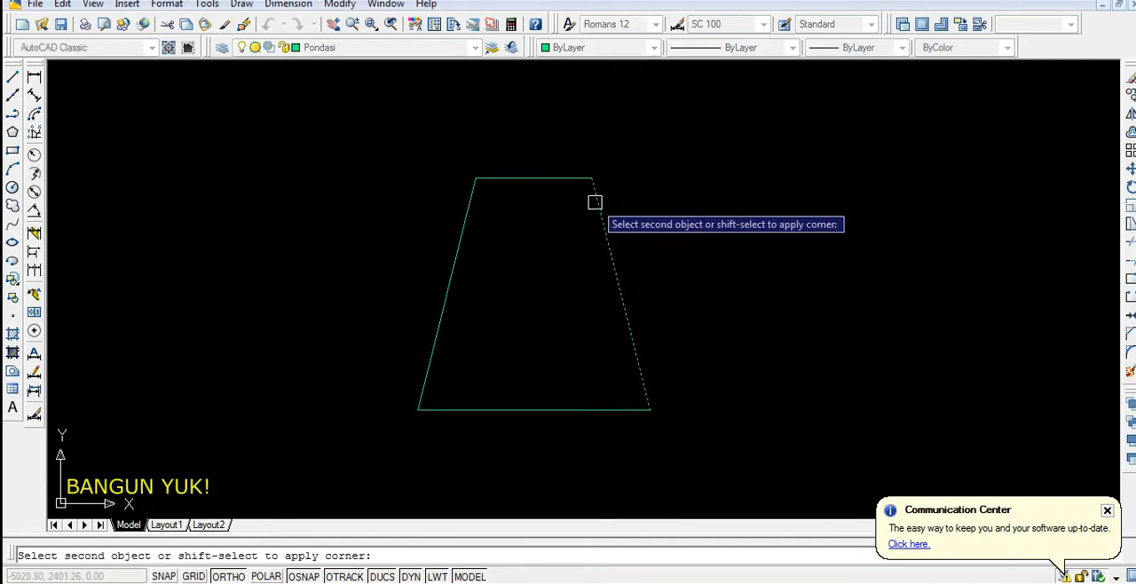
{"action": "left_click", "coordinate": [574, 179]}
Fillet the trapezoid's upper-left and lower-left corners to join the remaining edges into one outline
{"action": "key", "text": "Return"}
{"action": "left_click", "coordinate": [494, 178]}
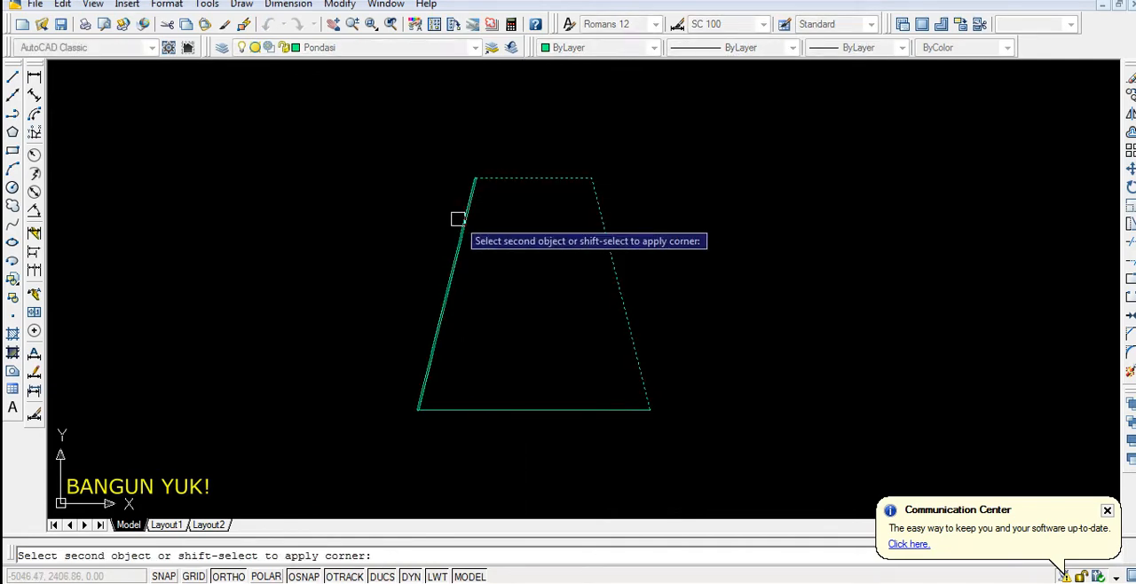
{"action": "left_click", "coordinate": [465, 220]}
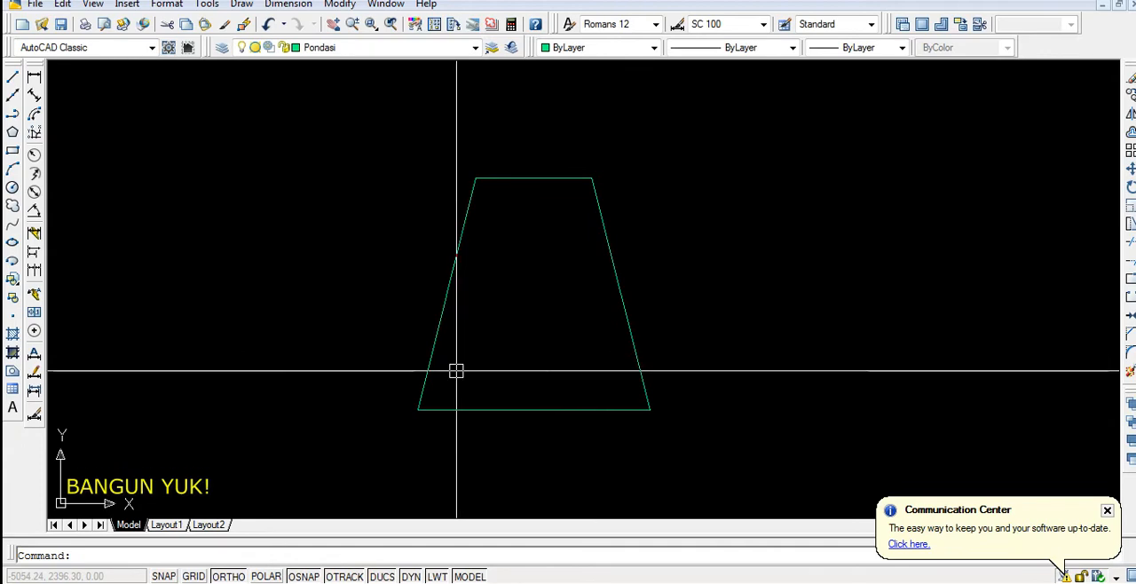
{"action": "key", "text": "Return"}
{"action": "left_click", "coordinate": [425, 381]}
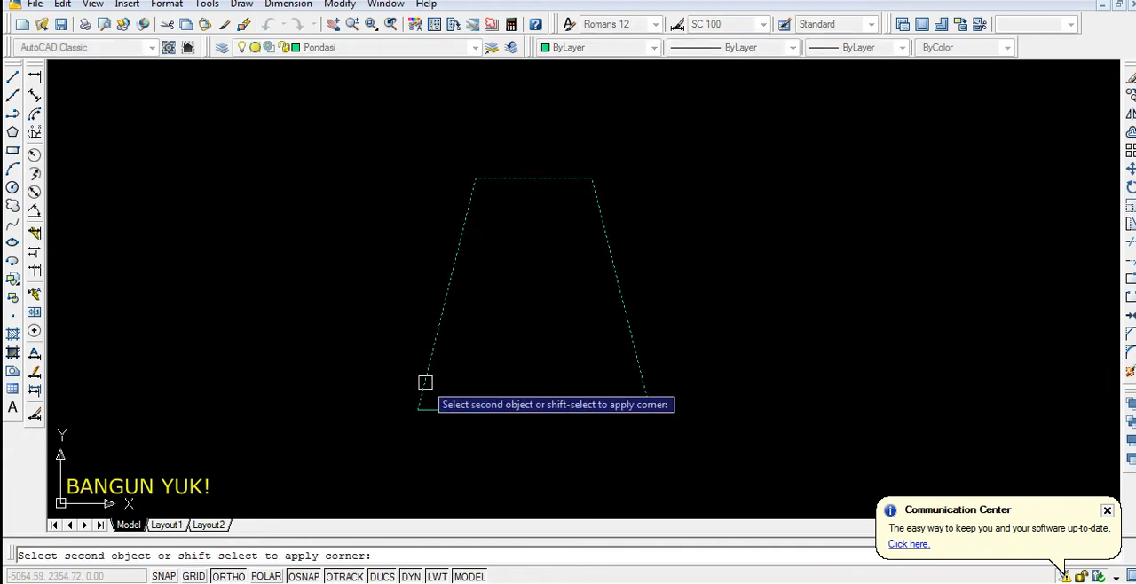
{"action": "left_click", "coordinate": [444, 409]}
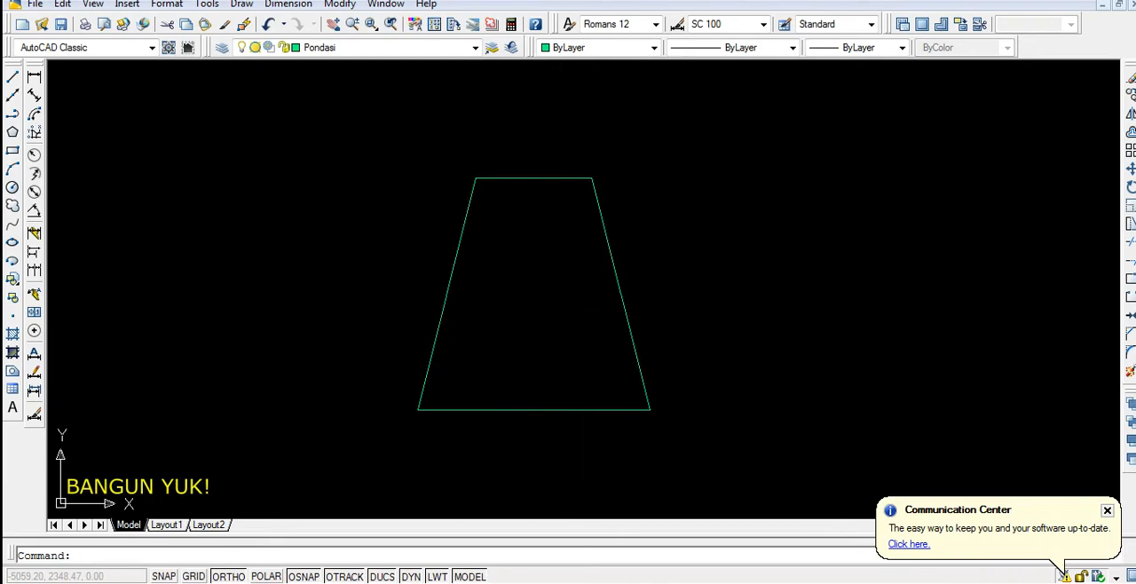
Draw a rectangle 80 units wide and about 15 units high near the trapezoid's base
{"action": "middle_click_drag", "start_coordinate": [468, 441], "coordinate": [471, 400]}
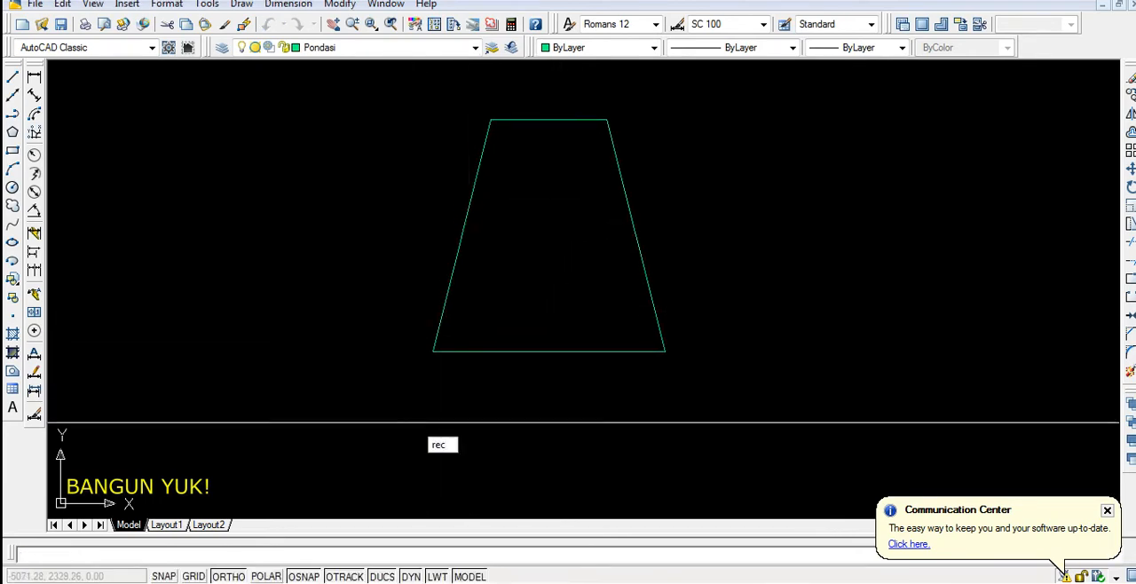
{"action": "key", "text": "Return"}
{"action": "left_click", "coordinate": [382, 386]}
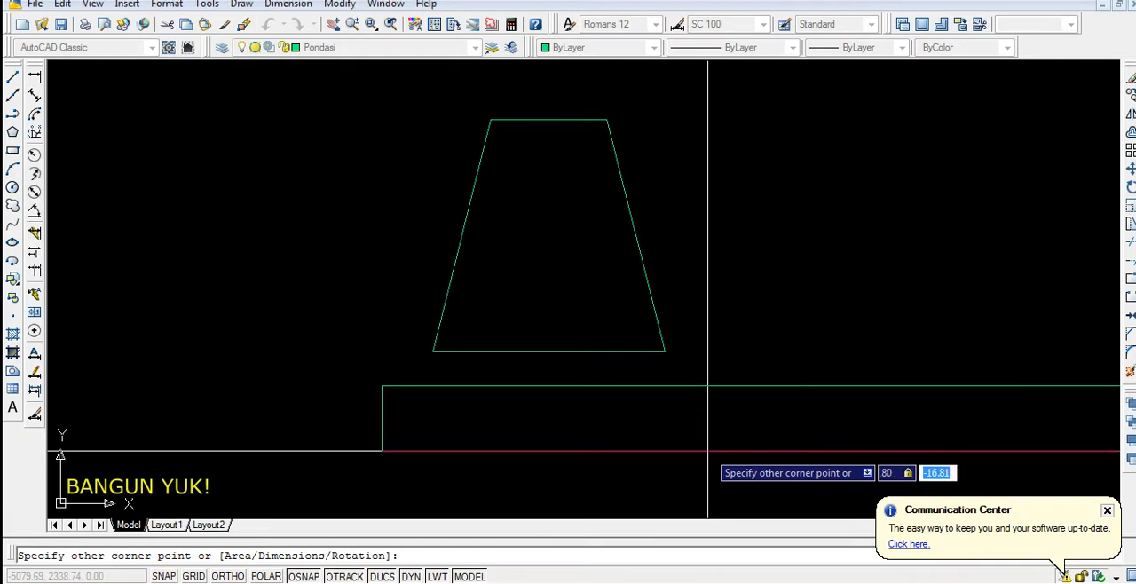
{"action": "type", "text": "5"}
{"action": "key", "text": "Return"}
Move the rectangle by the midpoint of its upper edge onto the midpoint of the trapezoid's base
{"action": "left_click", "coordinate": [611, 385]}
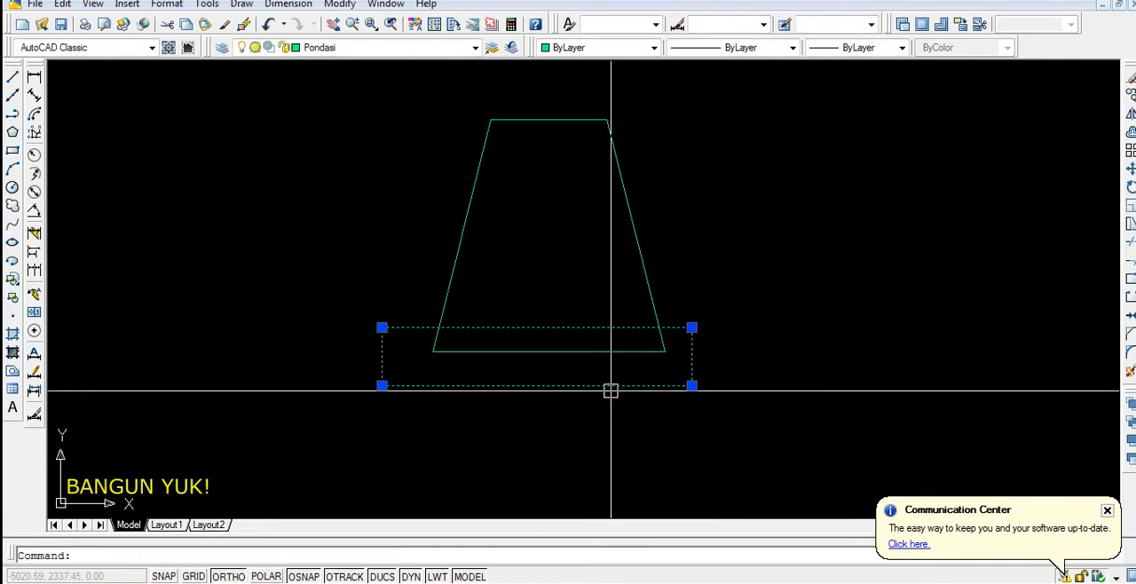
{"action": "type", "text": "m"}
{"action": "key", "text": "Return"}
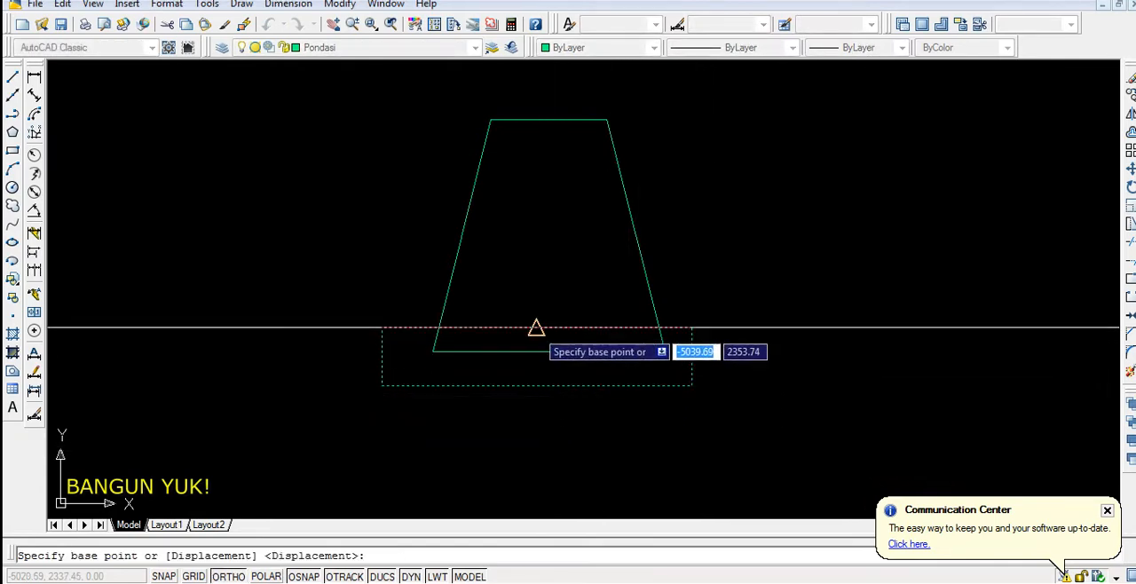
{"action": "left_click", "coordinate": [536, 328]}
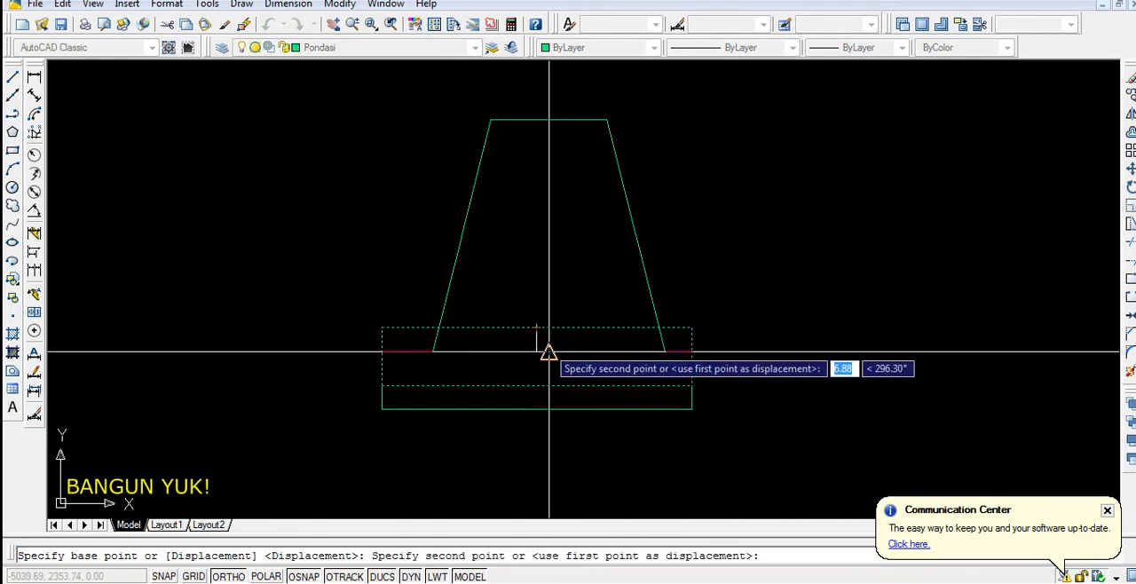
{"action": "left_click", "coordinate": [549, 353]}
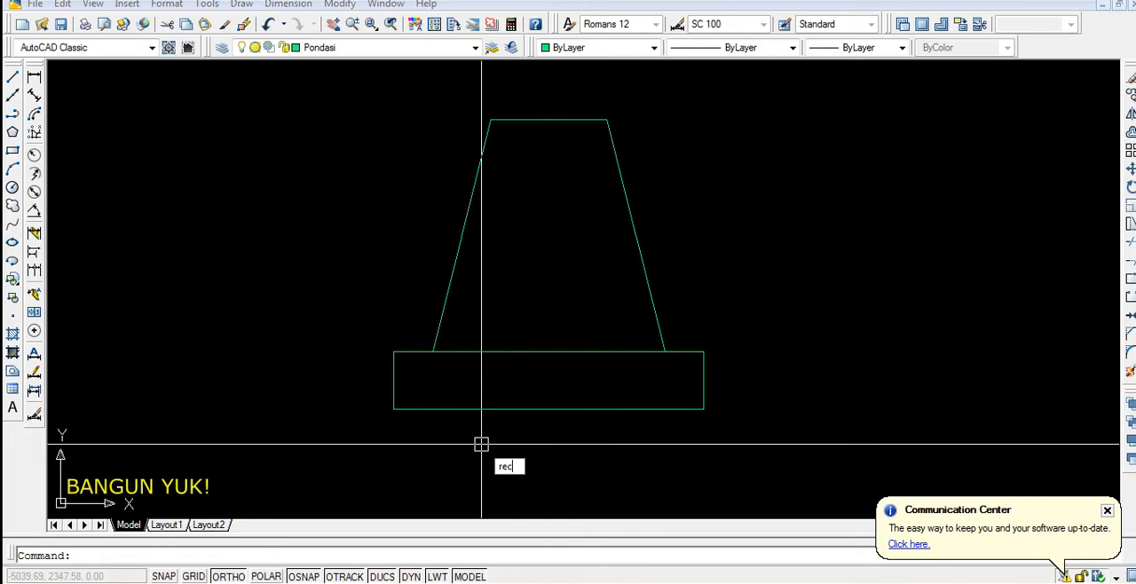
Draw a second rectangle, 80 units wide and 5 units high, below the first one
{"action": "key", "text": "Return"}
{"action": "left_click", "coordinate": [408, 440]}
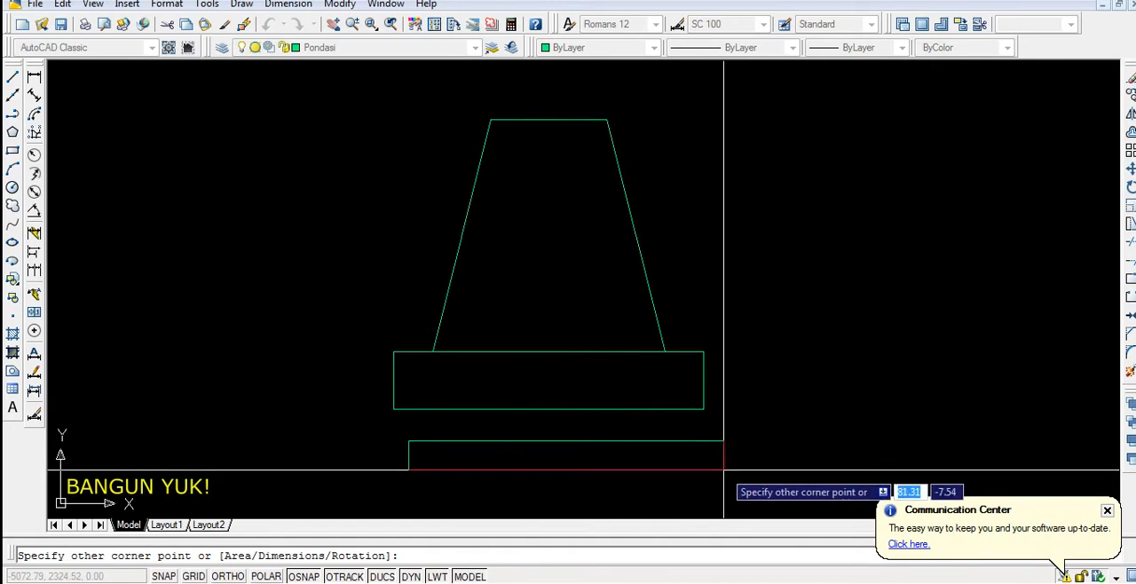
{"action": "type", "text": "80"}
{"action": "key", "text": "Tab"}
{"action": "type", "text": "5"}
{"action": "key", "text": "Return"}
Move the thin rectangle by its upper-edge midpoint onto the midpoint of the larger rectangle's lower edge
{"action": "left_click", "coordinate": [645, 439]}
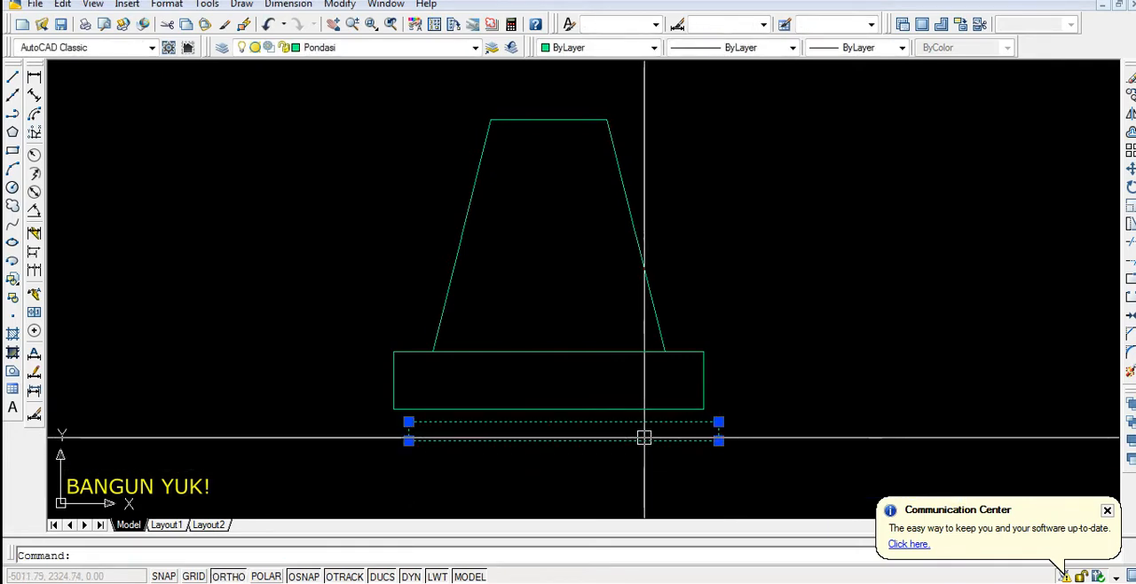
{"action": "type", "text": "m"}
{"action": "key", "text": "Return"}
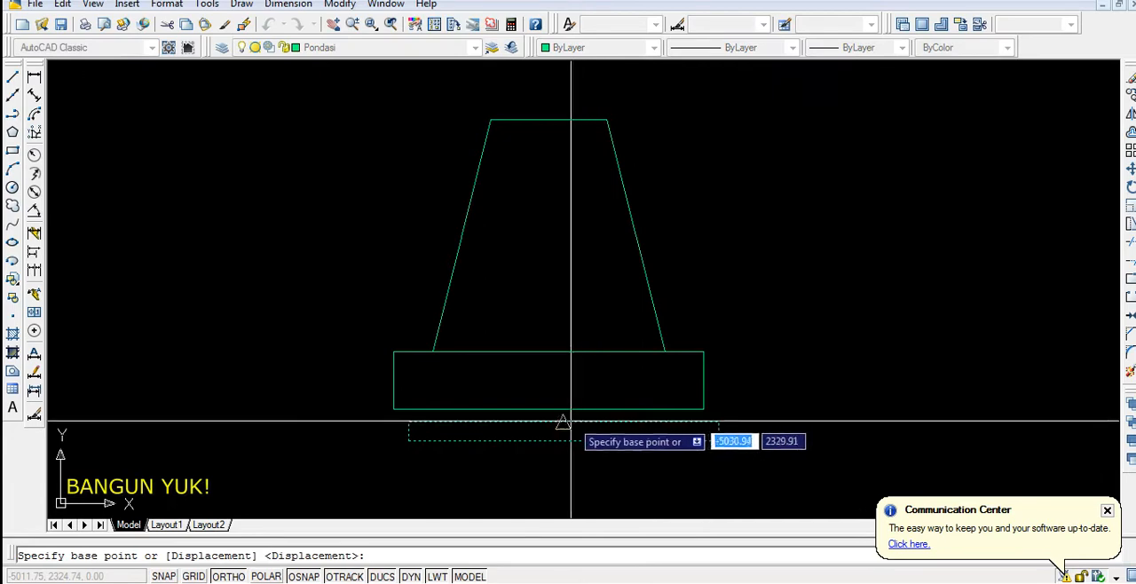
{"action": "left_click", "coordinate": [562, 423]}
{"action": "left_click", "coordinate": [548, 409]}
Start a GRAVEL hatch and pick the inside of the trapezoid as its boundary
{"action": "scroll", "coordinate": [517, 399], "scroll_direction": "down", "scroll_amount": 2}
{"action": "scroll", "coordinate": [518, 399], "scroll_direction": "up", "scroll_amount": 2}
{"action": "type", "text": "h"}
{"action": "key", "text": "Return"}
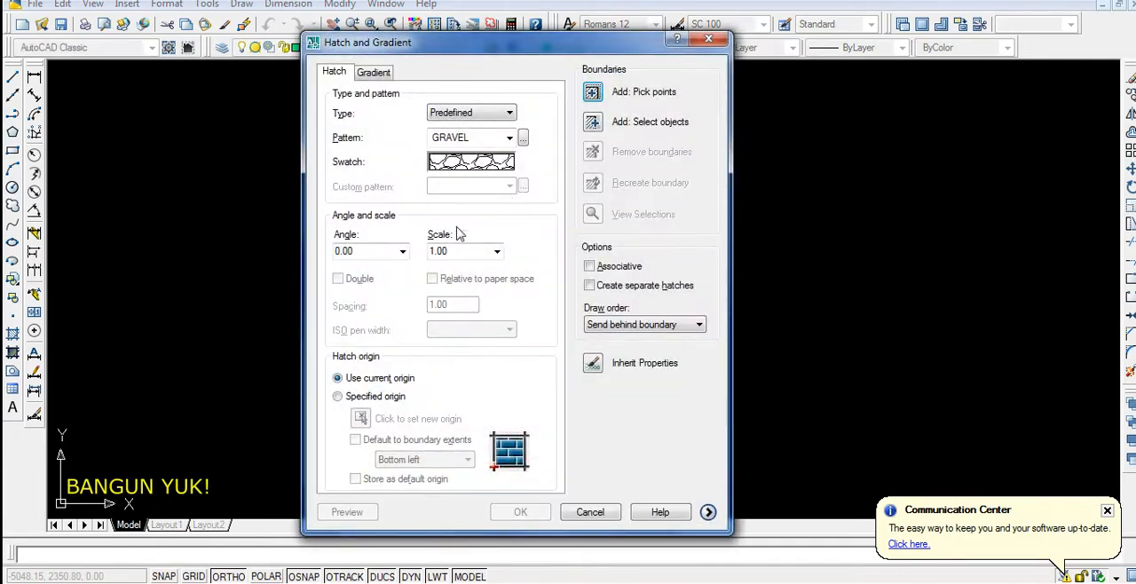
{"action": "left_click", "coordinate": [593, 92]}
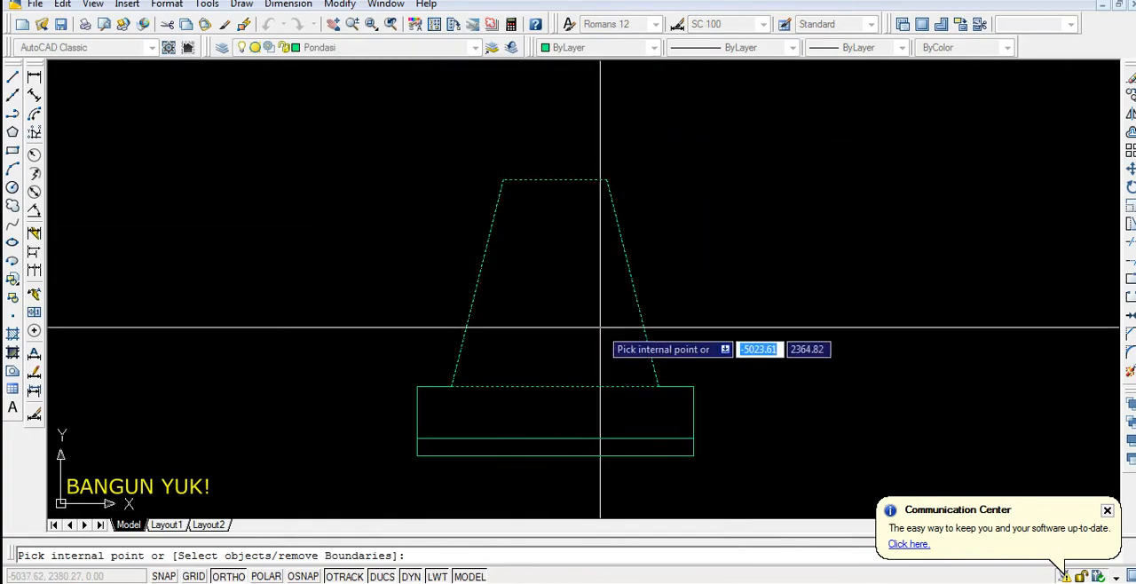
{"action": "key", "text": "Return"}
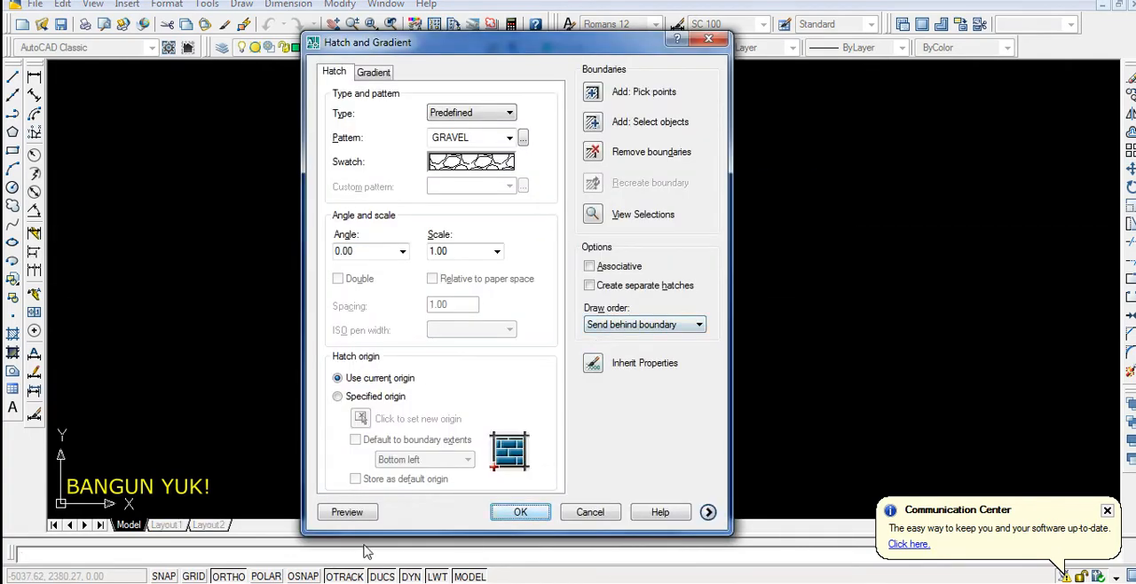
Set the gravel hatch's scale to 2 and its origin to the bottom left of the boundary extents, preview it and apply it
{"action": "left_click", "coordinate": [346, 512]}
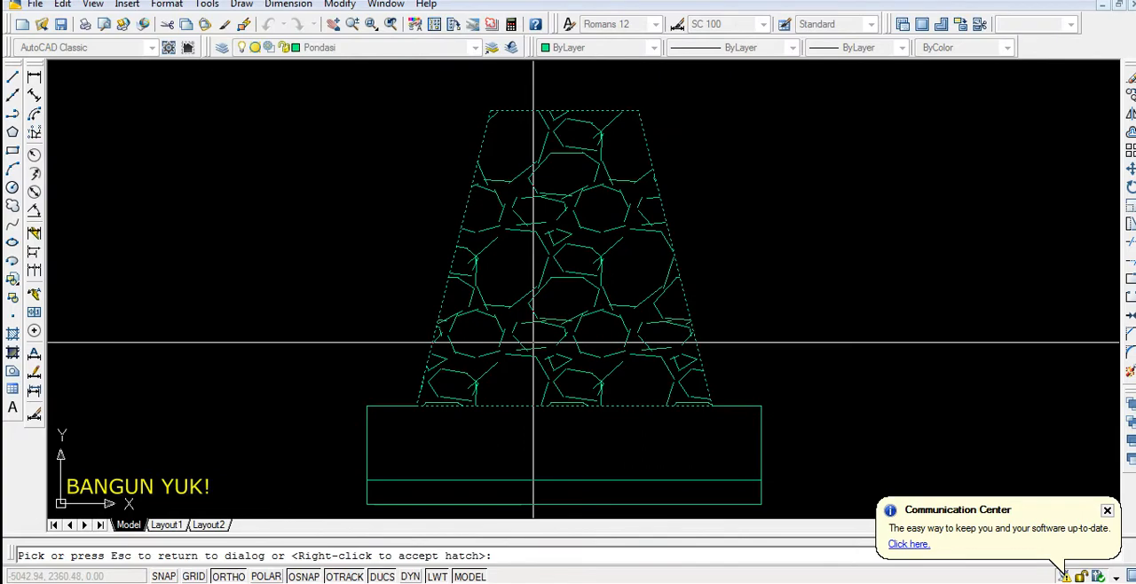
{"action": "key", "text": "Escape"}
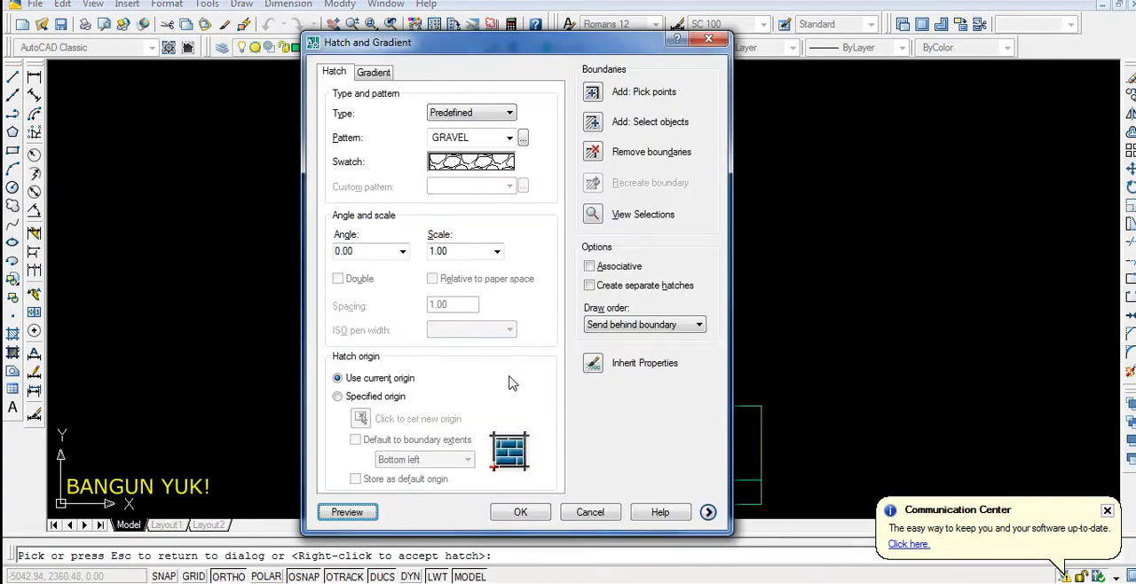
{"action": "left_click", "coordinate": [338, 398]}
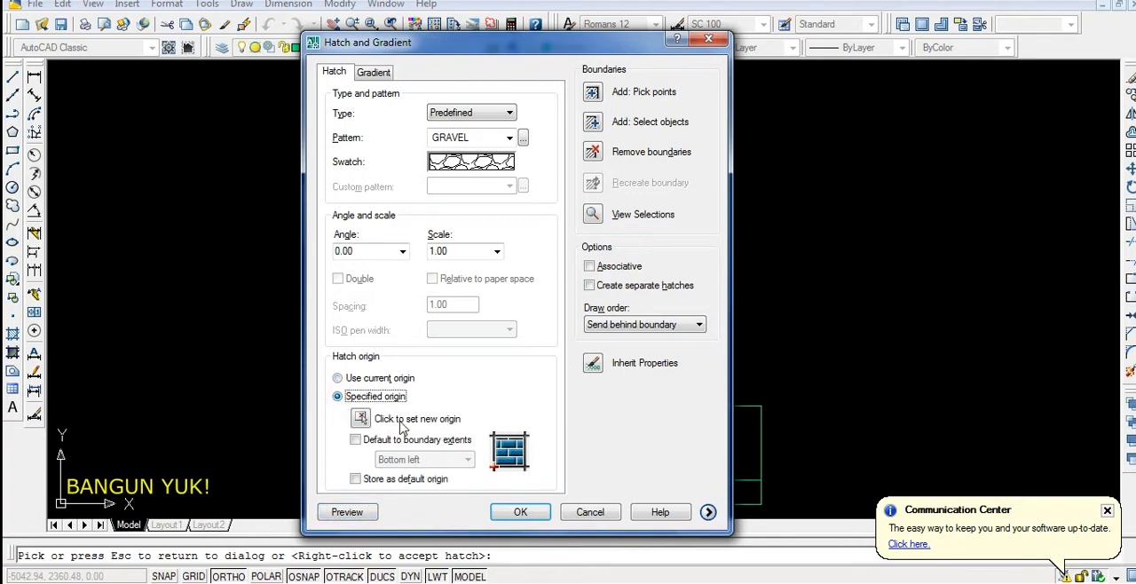
{"action": "left_click", "coordinate": [355, 440]}
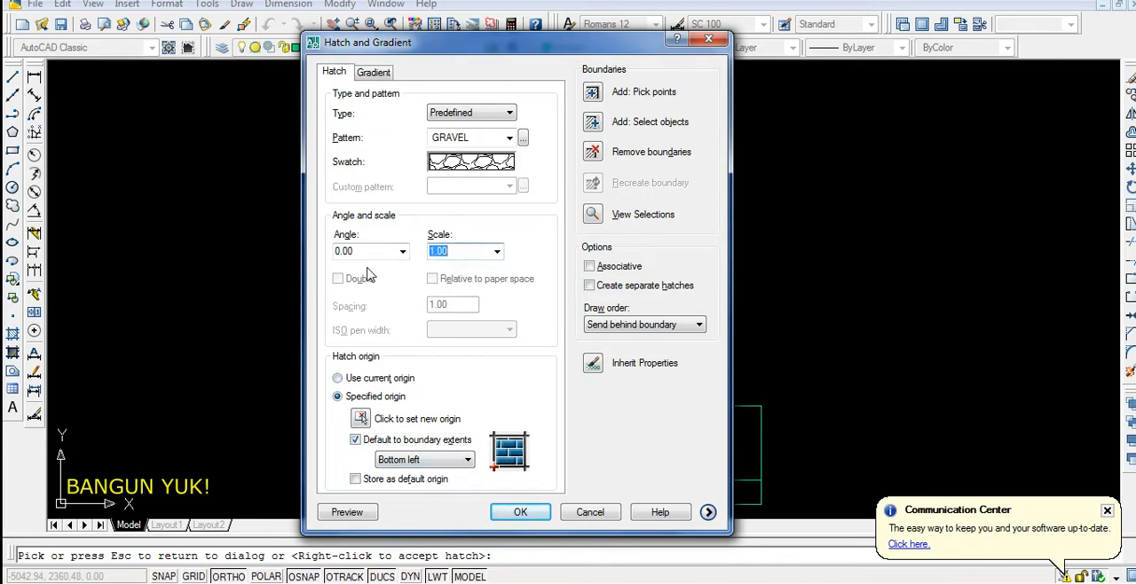
{"action": "left_click", "coordinate": [340, 519]}
{"action": "scroll", "coordinate": [489, 349], "scroll_direction": "down", "scroll_amount": 2}
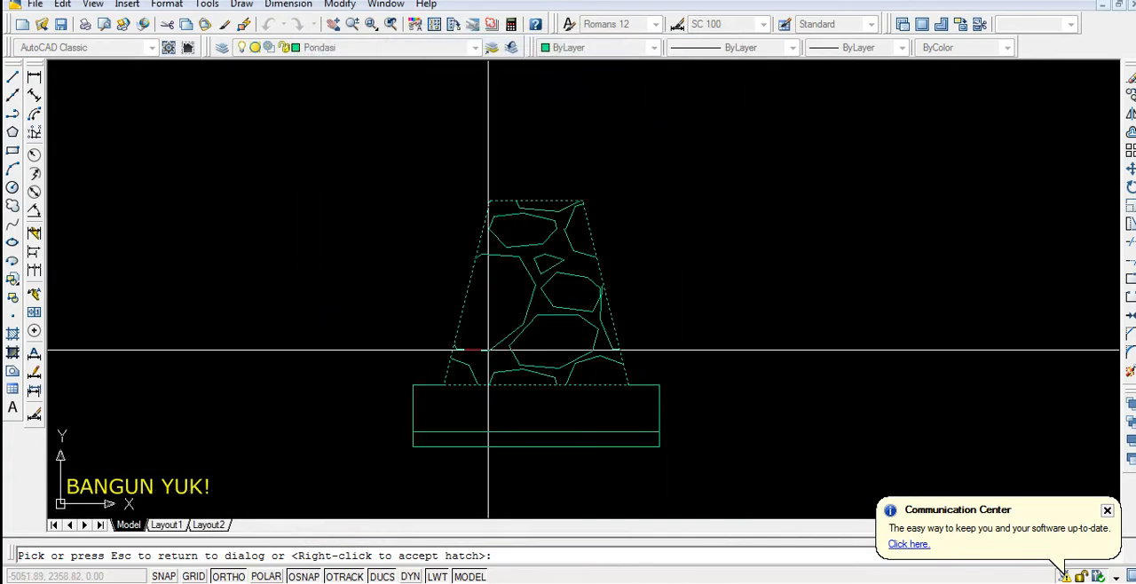
{"action": "key", "text": "Escape"}
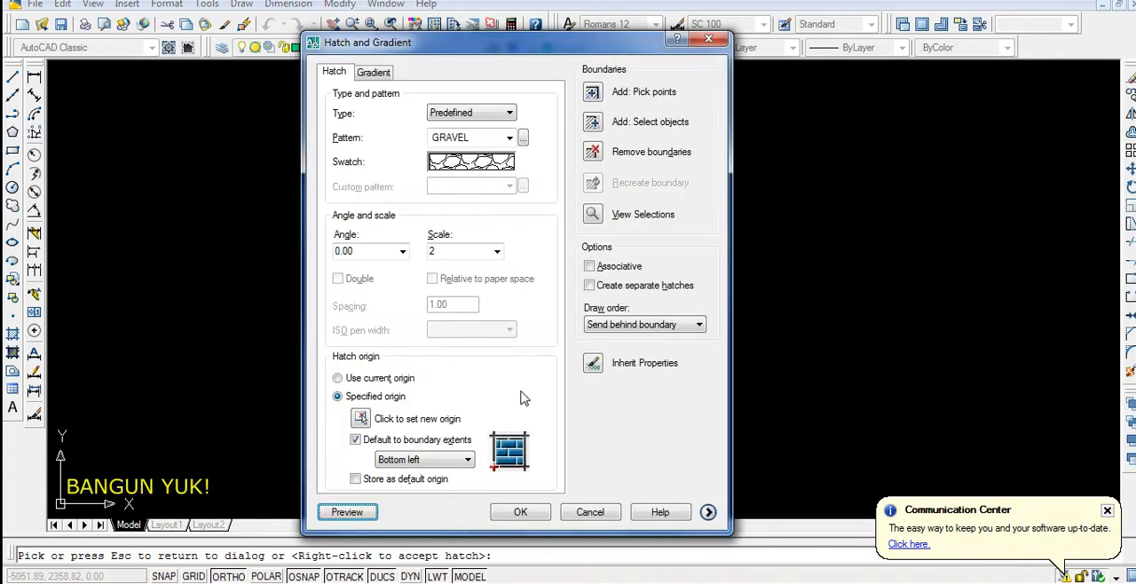
{"action": "left_click", "coordinate": [523, 515]}
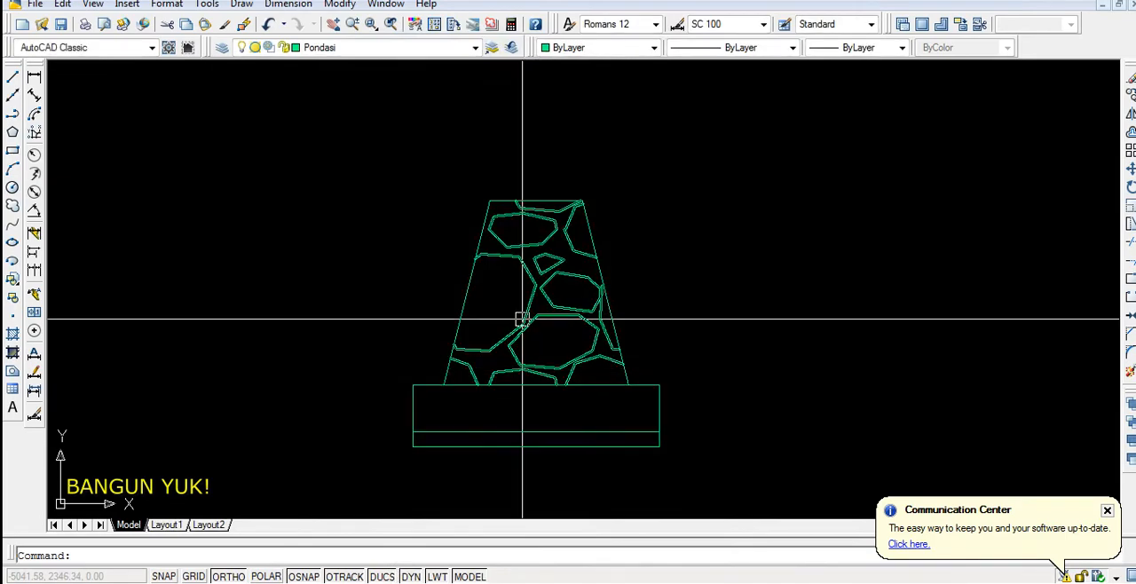
Move the gravel hatch to the Arsiran layer and make Arsiran the current layer
{"action": "left_click", "coordinate": [522, 319]}
{"action": "left_click", "coordinate": [444, 47]}
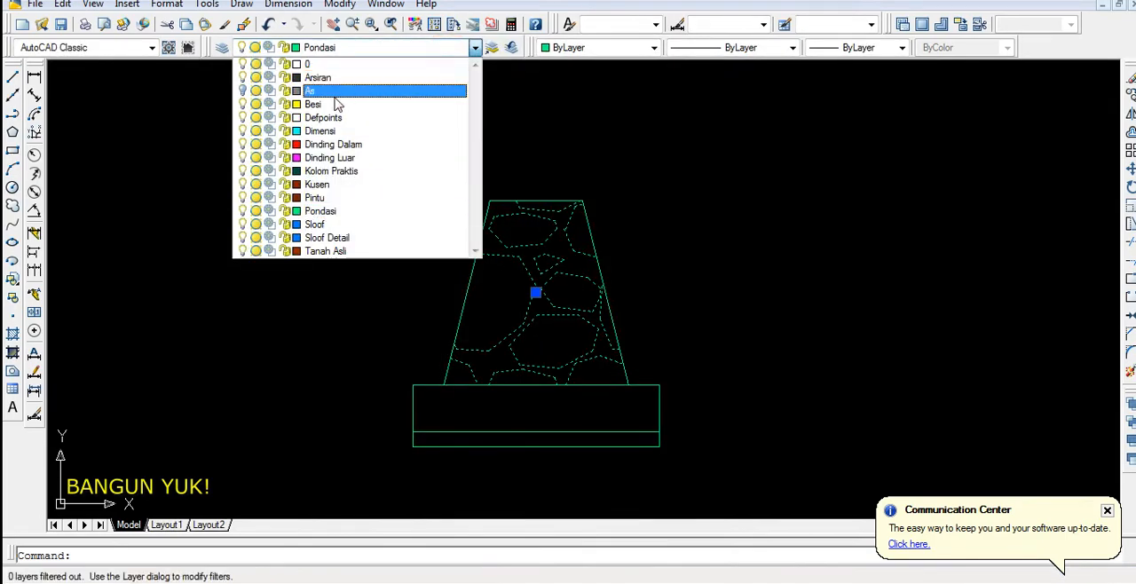
{"action": "left_click", "coordinate": [318, 78]}
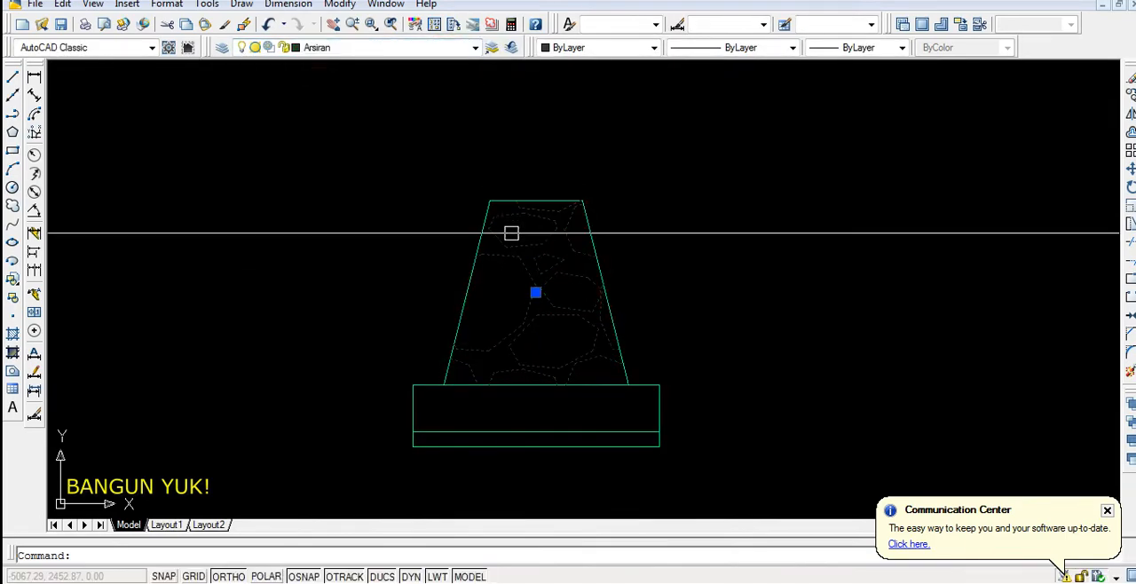
{"action": "left_click", "coordinate": [438, 49]}
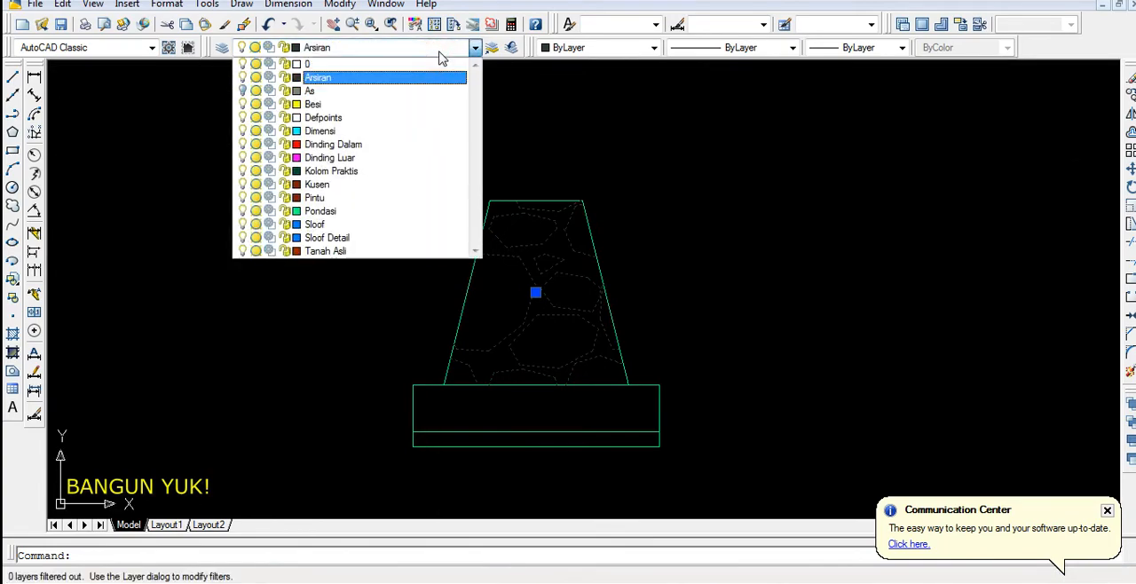
{"action": "left_click", "coordinate": [439, 52]}
{"action": "key", "text": "Escape"}
{"action": "scroll", "coordinate": [515, 404], "scroll_direction": "up", "scroll_amount": 2}
{"action": "middle_click_drag", "start_coordinate": [515, 404], "coordinate": [498, 375]}
{"action": "scroll", "coordinate": [345, 387], "scroll_direction": "up", "scroll_amount": 2}
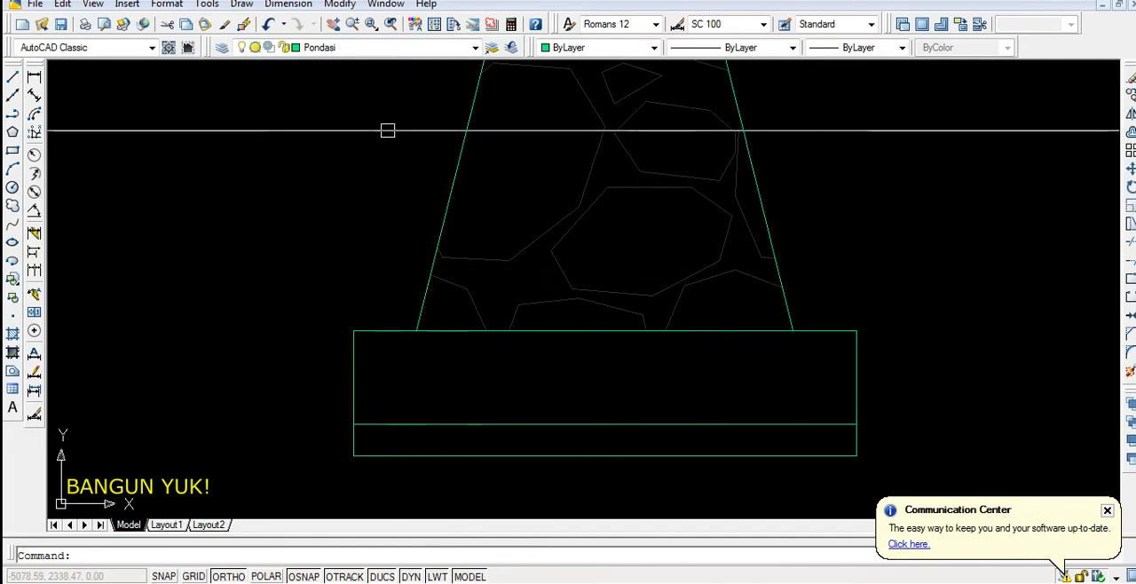
{"action": "left_click", "coordinate": [401, 50]}
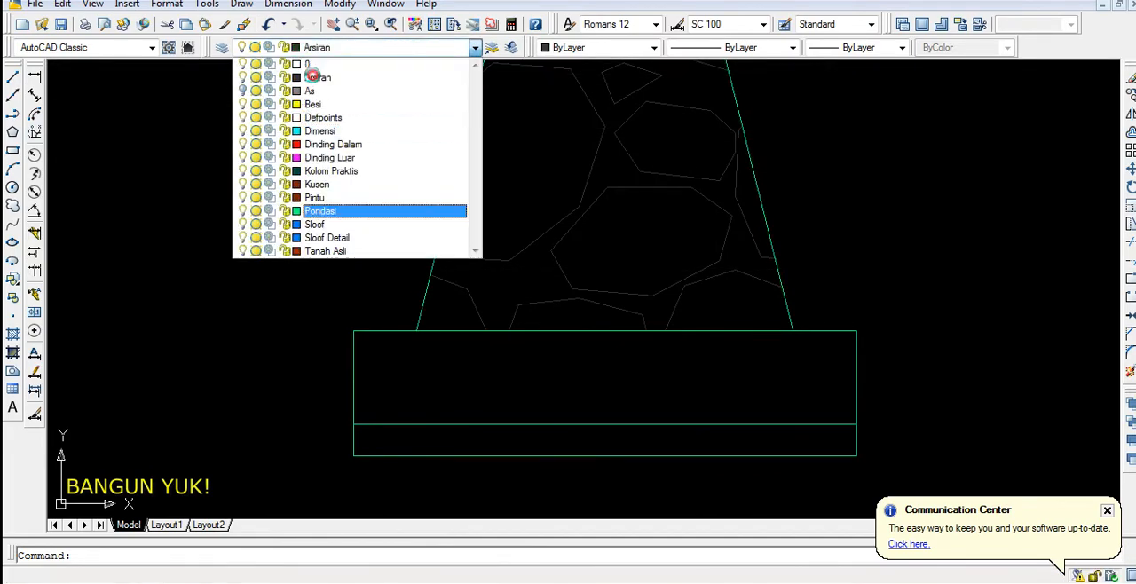
{"action": "left_click", "coordinate": [393, 56]}
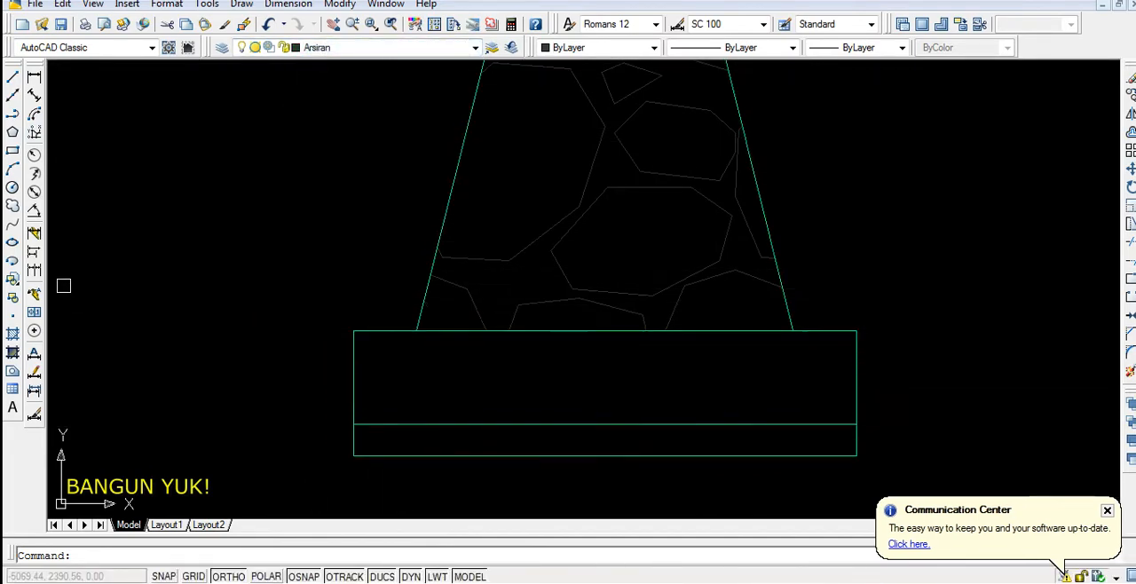
Draw an upright ellipse about 13 units high with a half-width of 5 units beside the base rectangles
{"action": "left_click", "coordinate": [12, 243]}
{"action": "middle_click_drag", "start_coordinate": [380, 401], "coordinate": [525, 316]}
{"action": "scroll", "coordinate": [440, 274], "scroll_direction": "up", "scroll_amount": 2}
{"action": "left_click", "coordinate": [425, 245]}
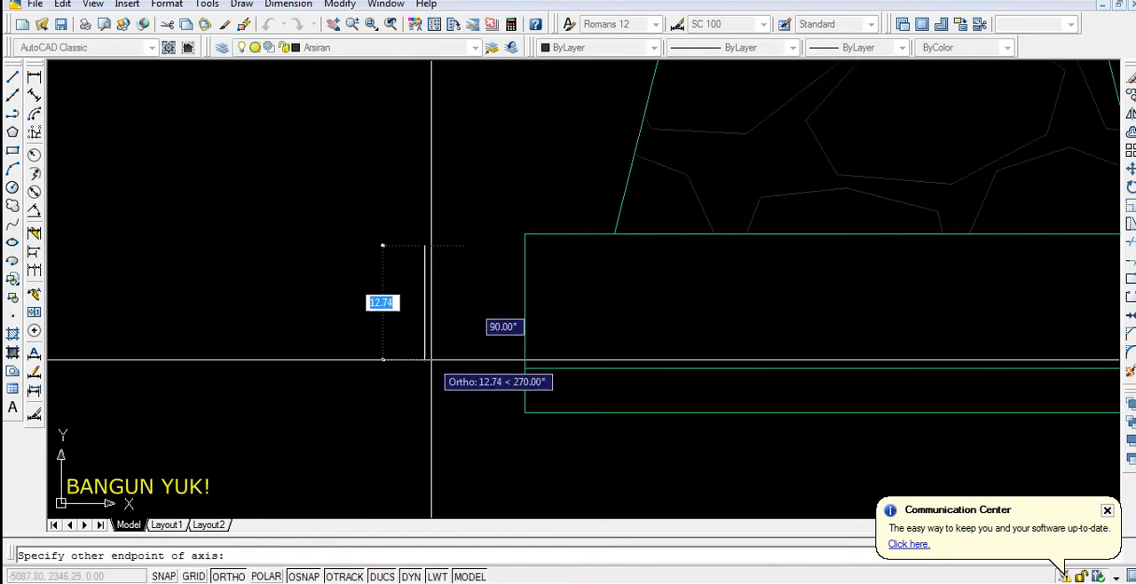
{"action": "type", "text": "15"}
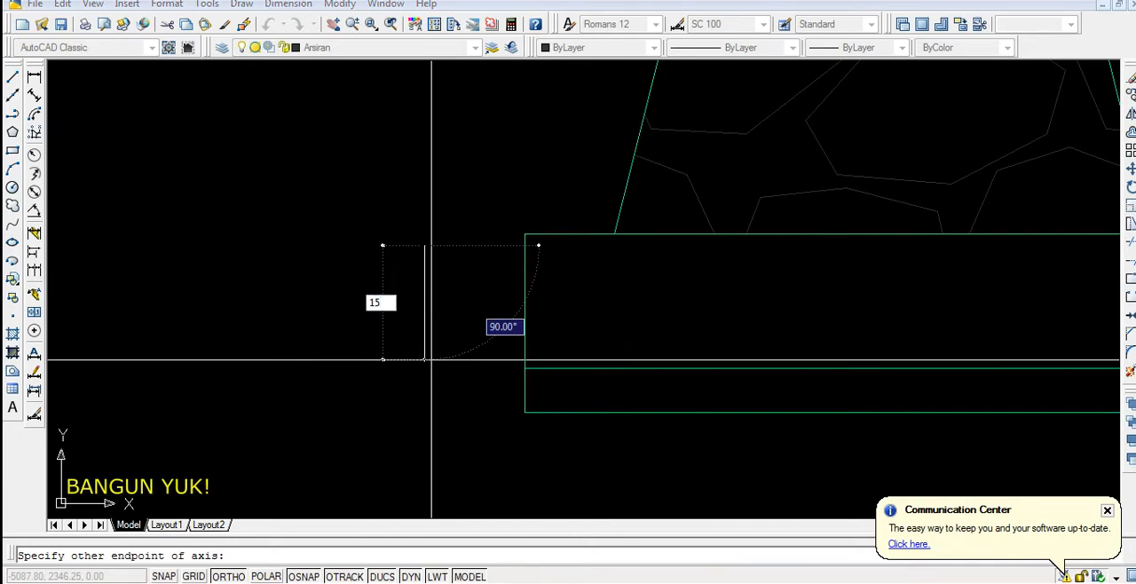
{"action": "key", "text": "Return"}
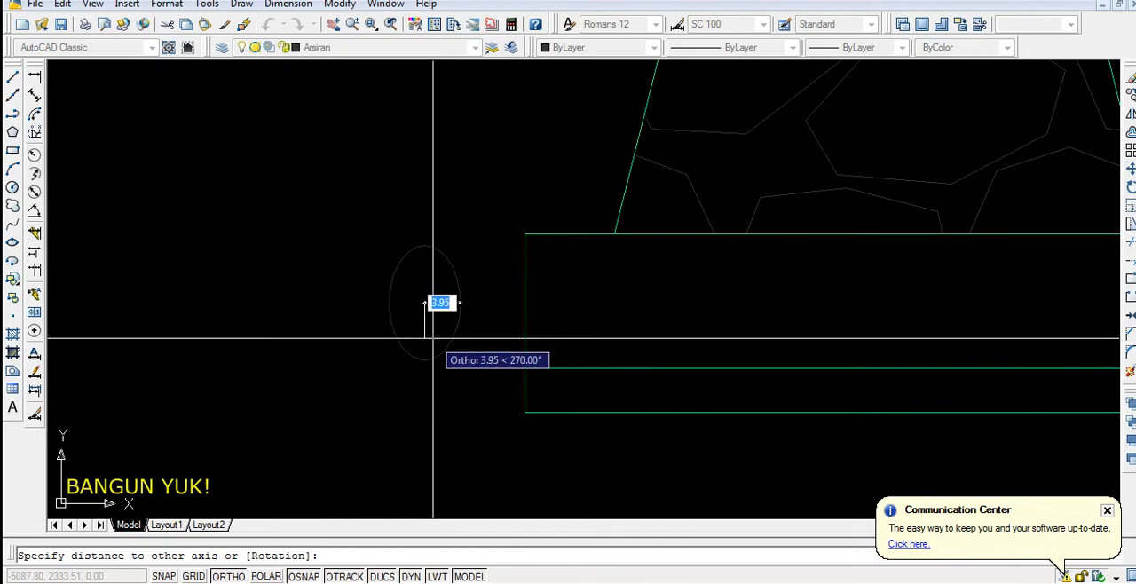
{"action": "type", "text": "5"}
{"action": "key", "text": "Return"}
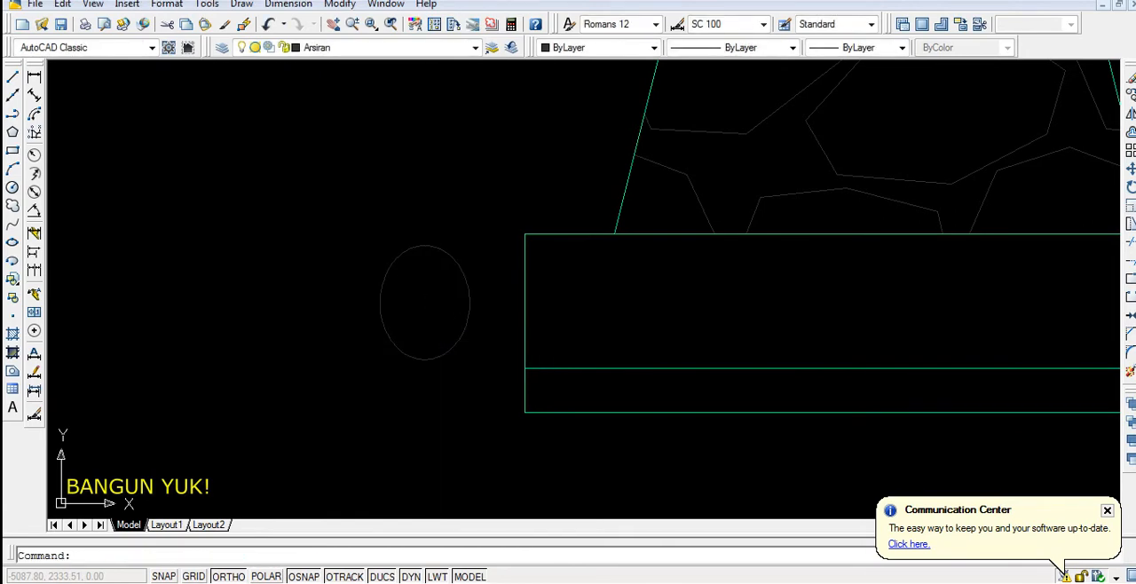
Move the ellipse by its left quadrant onto the midpoint of the larger base rectangle's left edge
{"action": "left_click", "coordinate": [459, 316]}
{"action": "scroll", "coordinate": [306, 409], "scroll_direction": "down", "scroll_amount": 3}
{"action": "scroll", "coordinate": [306, 409], "scroll_direction": "up", "scroll_amount": 4}
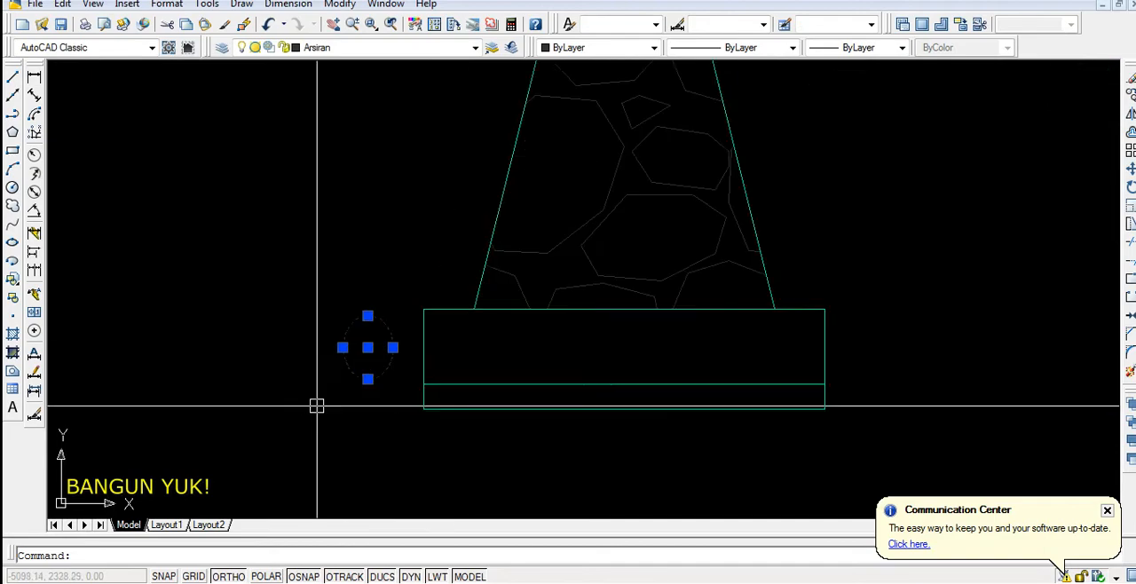
{"action": "type", "text": "m"}
{"action": "key", "text": "Return"}
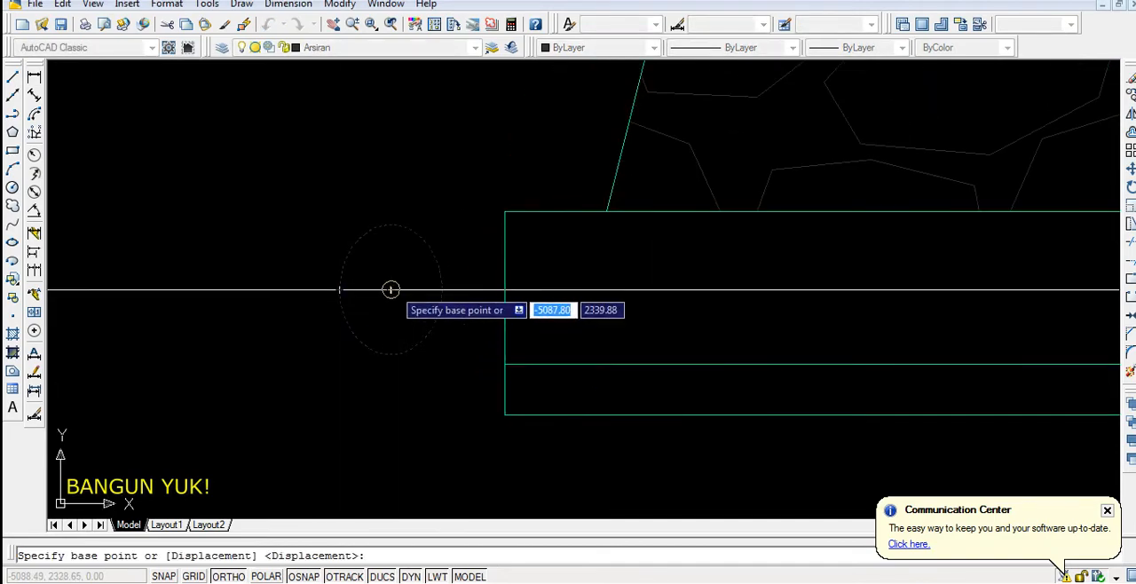
{"action": "left_click", "coordinate": [339, 289]}
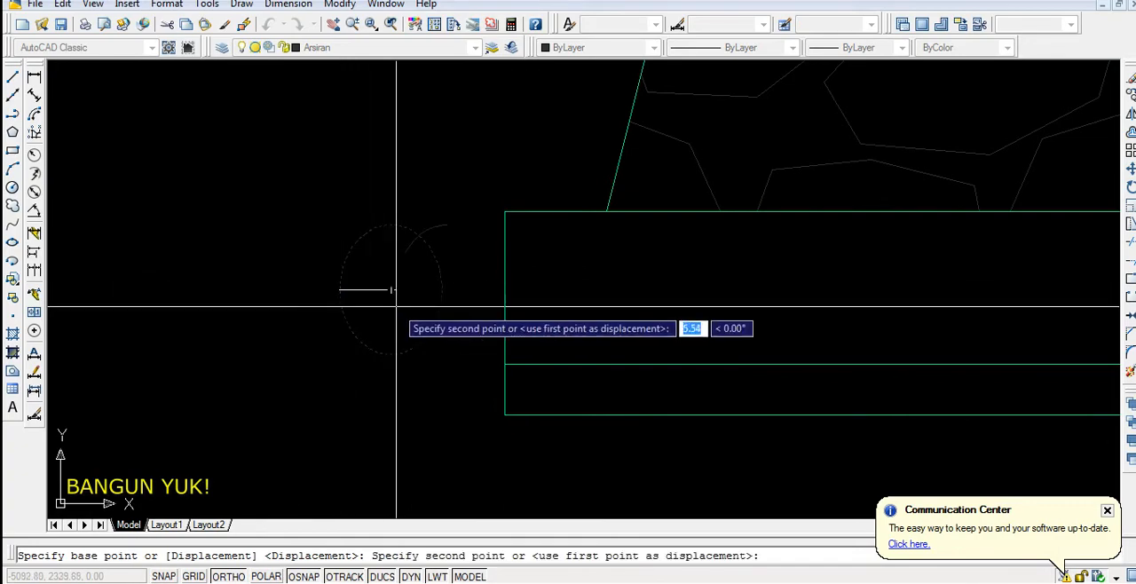
{"action": "left_click", "coordinate": [505, 290]}
{"action": "scroll", "coordinate": [404, 322], "scroll_direction": "down", "scroll_amount": 2}
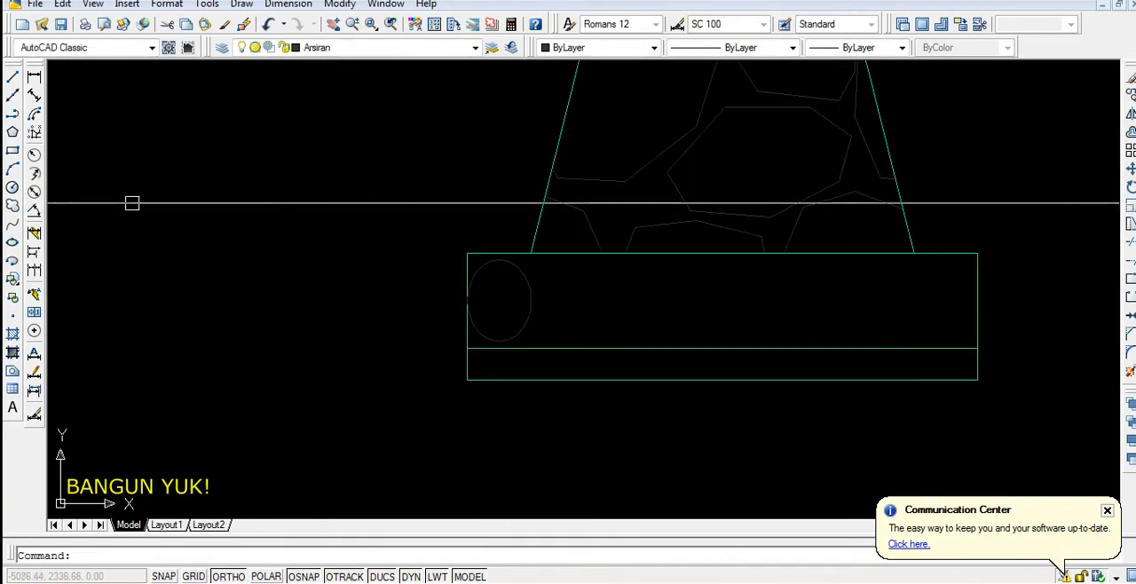
Measure the height of the larger base rectangle with a temporary linear dimension
{"action": "left_click", "coordinate": [34, 77]}
{"action": "scroll", "coordinate": [471, 241], "scroll_direction": "up", "scroll_amount": 2}
{"action": "left_click", "coordinate": [468, 265]}
{"action": "left_click", "coordinate": [467, 401]}
{"action": "scroll", "coordinate": [405, 375], "scroll_direction": "down", "scroll_amount": 4}
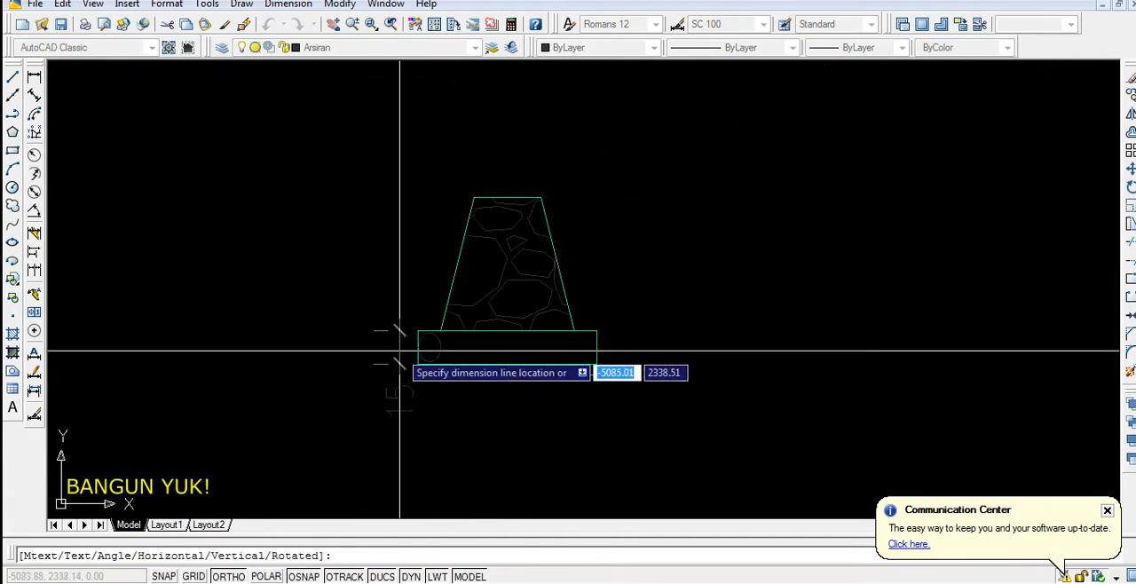
{"action": "key", "text": "Escape"}
Delete the ellipse from the larger base rectangle
{"action": "scroll", "coordinate": [426, 368], "scroll_direction": "up", "scroll_amount": 4}
{"action": "left_click", "coordinate": [453, 333]}
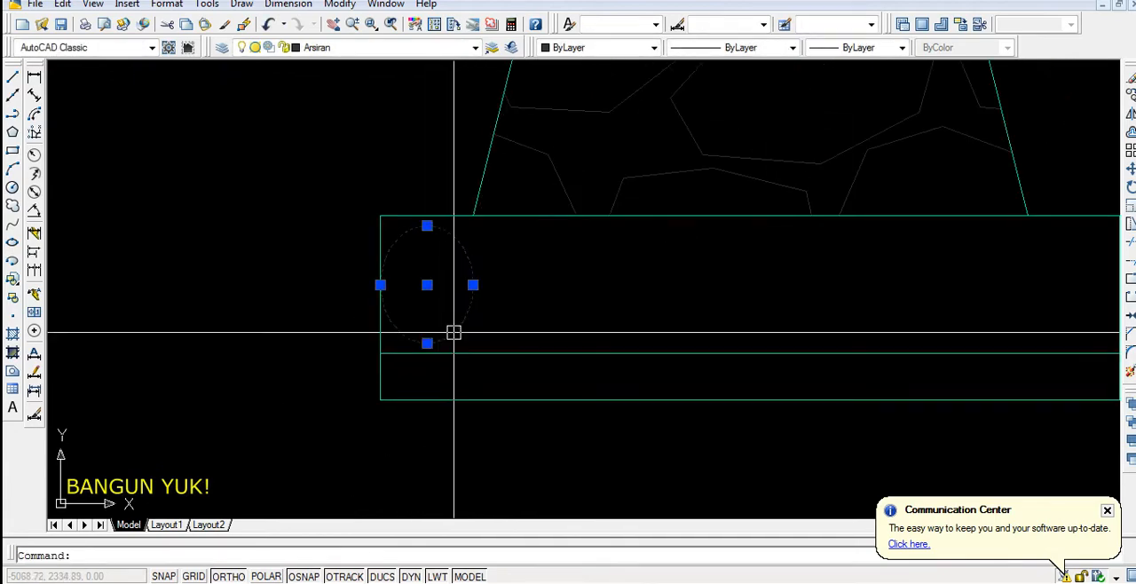
{"action": "key", "text": "Delete"}
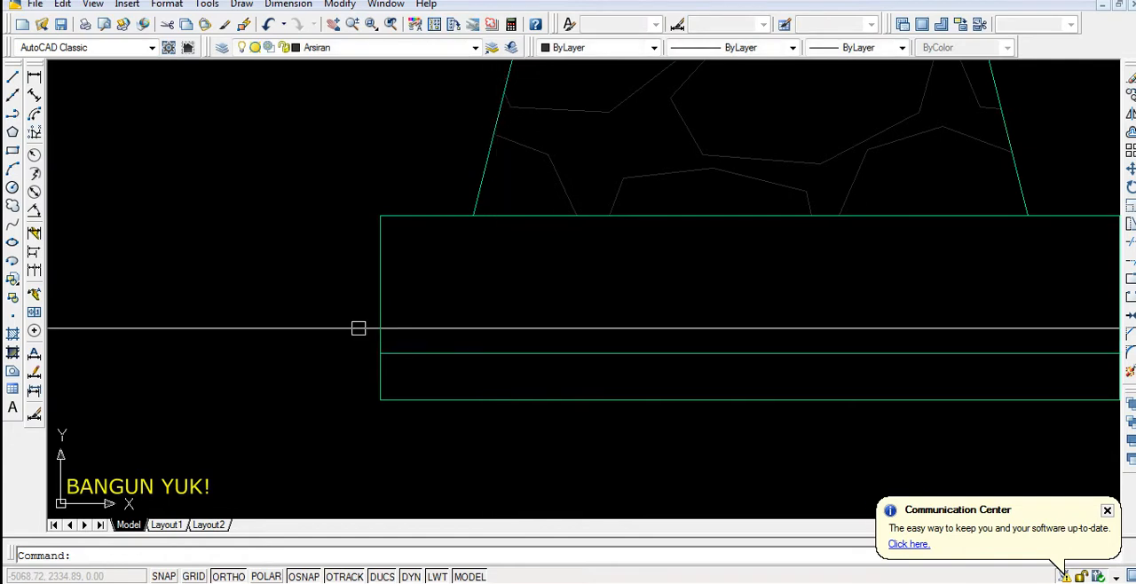
Draw an upright ellipse 15 units high with a half-width of 5 units outside the base rectangles
{"action": "left_click", "coordinate": [13, 243]}
{"action": "left_click", "coordinate": [293, 261]}
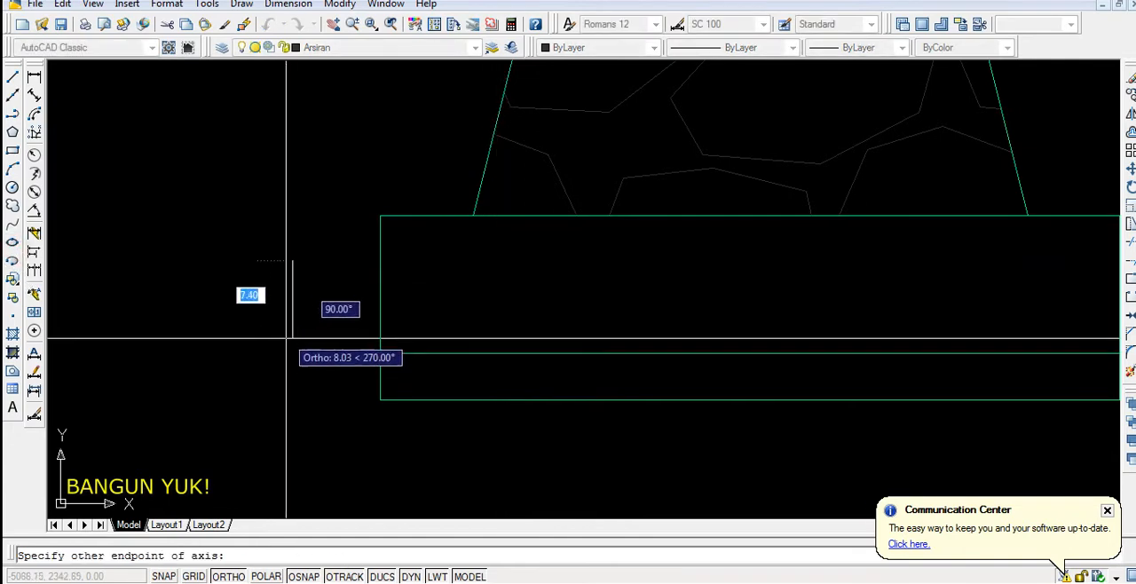
{"action": "type", "text": "15"}
{"action": "key", "text": "Return"}
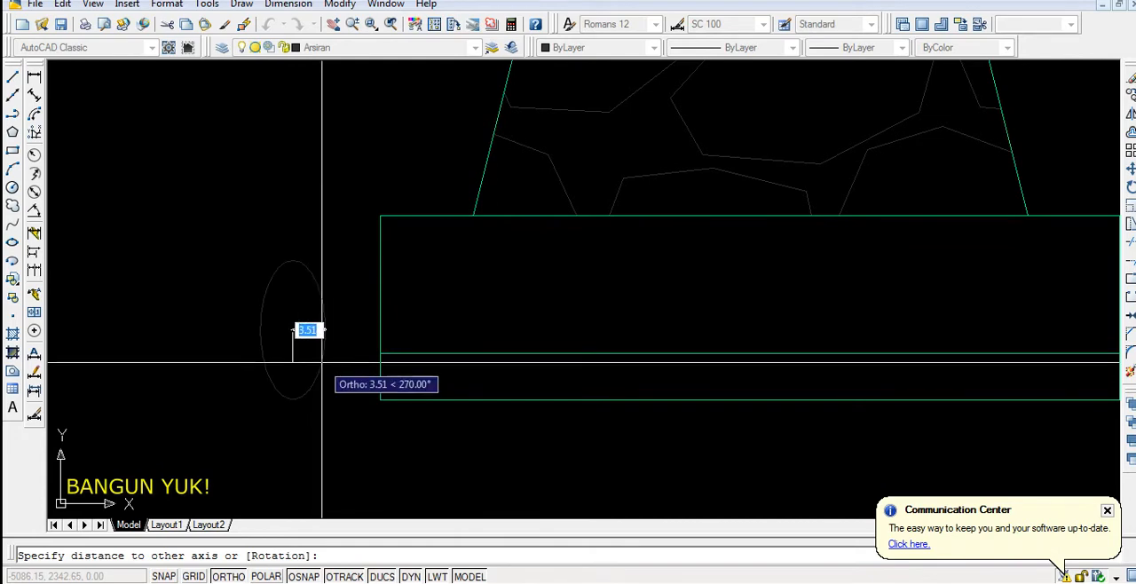
{"action": "type", "text": "5"}
{"action": "key", "text": "Return"}
Move the new 15-unit-high ellipse by its left quadrant onto the midpoint of the larger base rectangle's left edge
{"action": "left_click", "coordinate": [339, 330]}
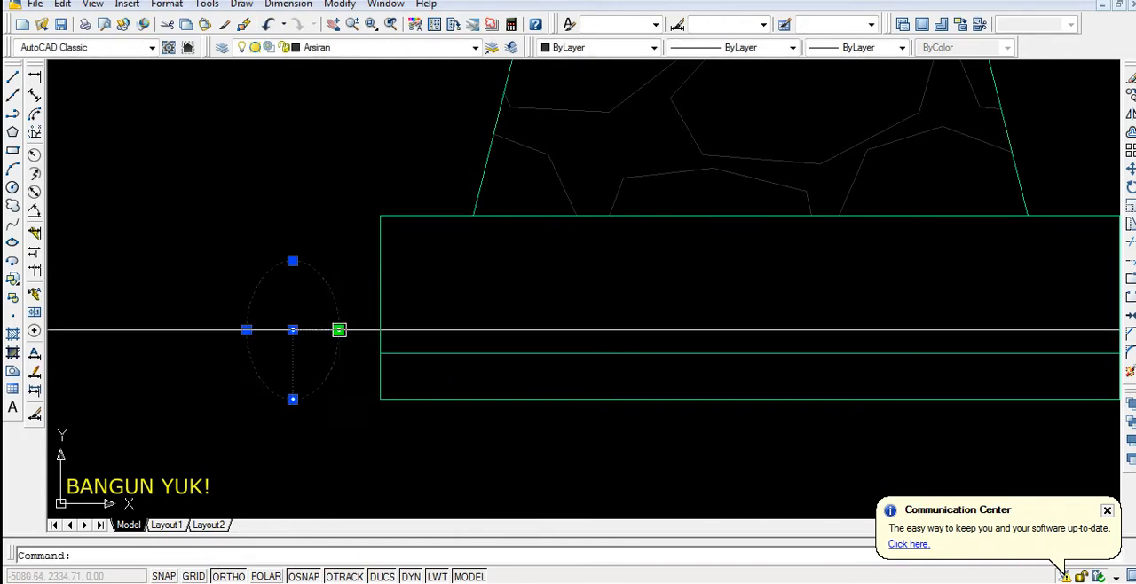
{"action": "type", "text": "m"}
{"action": "key", "text": "Return"}
{"action": "left_click", "coordinate": [246, 330]}
{"action": "left_click", "coordinate": [382, 286]}
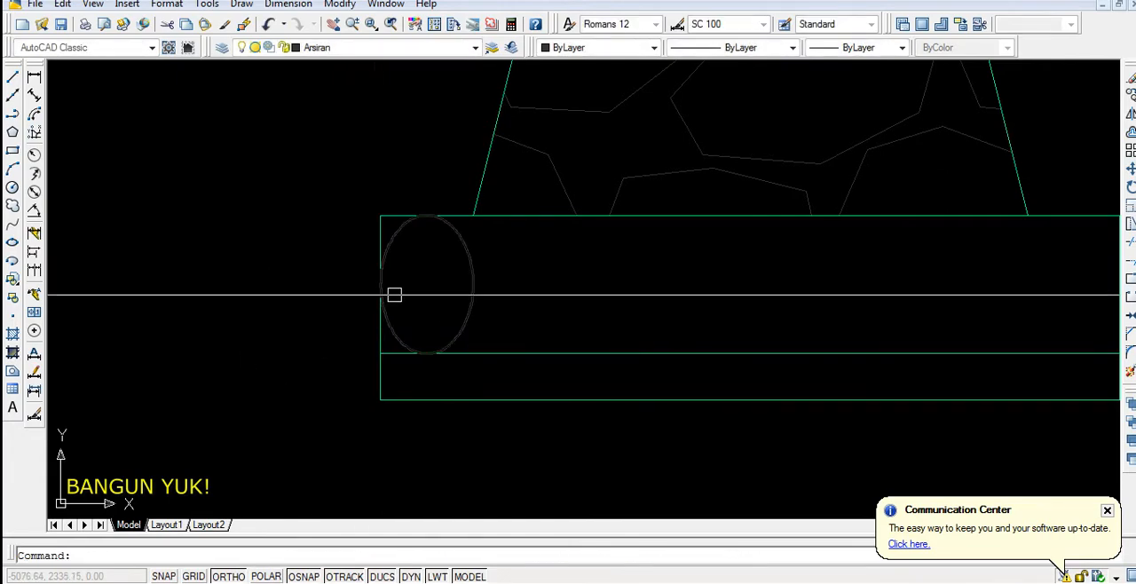
{"action": "left_click", "coordinate": [468, 291]}
{"action": "scroll", "coordinate": [311, 375], "scroll_direction": "down", "scroll_amount": 8}
{"action": "scroll", "coordinate": [401, 343], "scroll_direction": "up", "scroll_amount": 9}
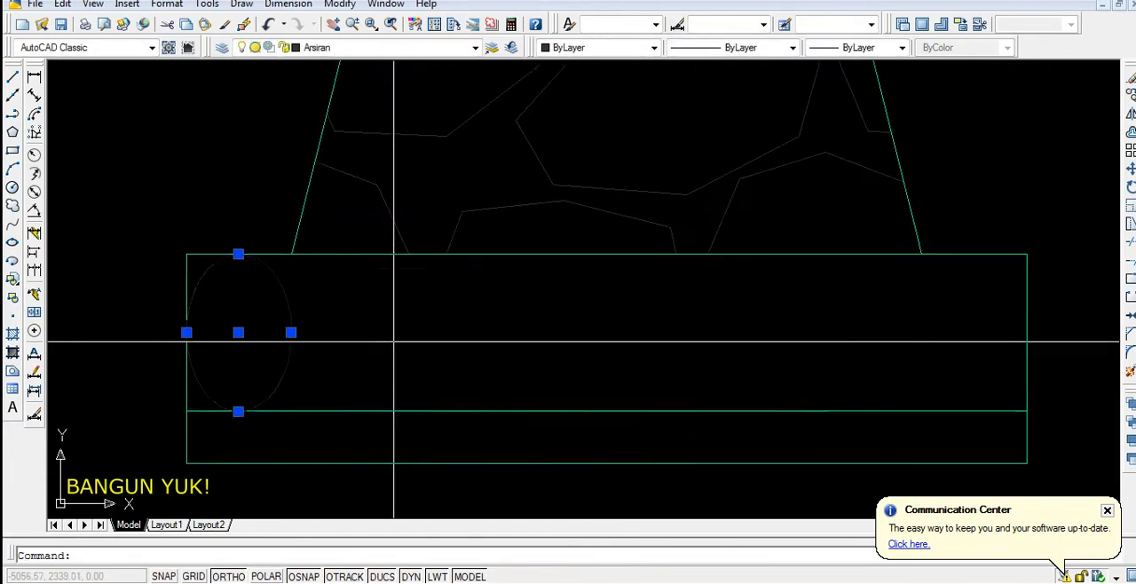
{"action": "key", "text": "Escape"}
{"action": "scroll", "coordinate": [426, 347], "scroll_direction": "down", "scroll_amount": 4}
{"action": "scroll", "coordinate": [708, 324], "scroll_direction": "down", "scroll_amount": 2}
{"action": "scroll", "coordinate": [719, 317], "scroll_direction": "up", "scroll_amount": 2}
{"action": "scroll", "coordinate": [517, 340], "scroll_direction": "up", "scroll_amount": 2}
{"action": "middle_click_drag", "start_coordinate": [518, 339], "coordinate": [330, 342]}
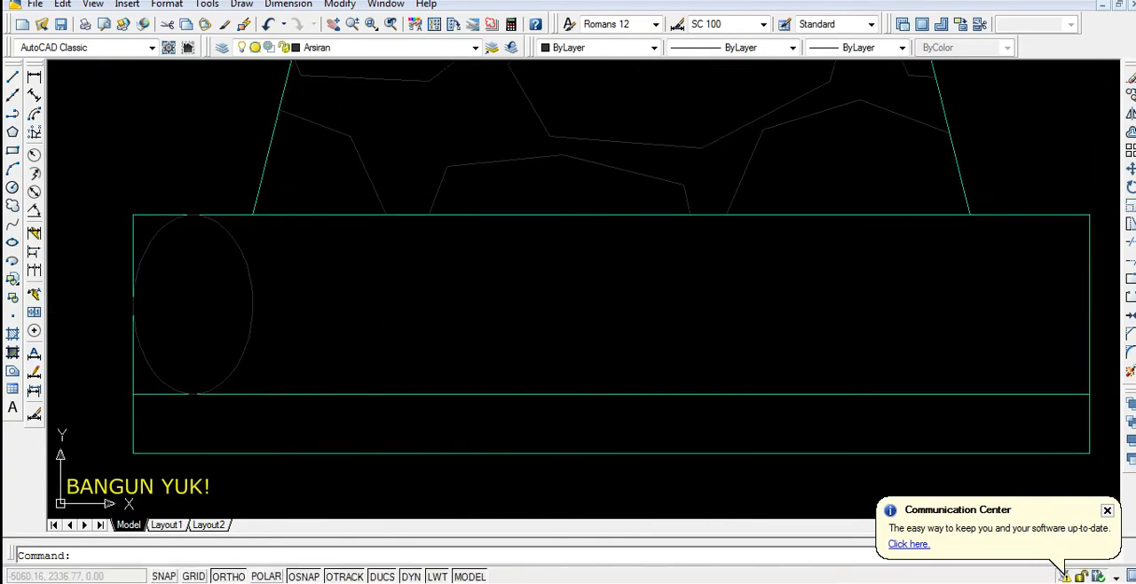
Copy the ellipse twice to the right from its left quadrant, placing each copy against the previous ellipse's right quadrant
{"action": "left_click", "coordinate": [252, 305]}
{"action": "key", "text": "m"}
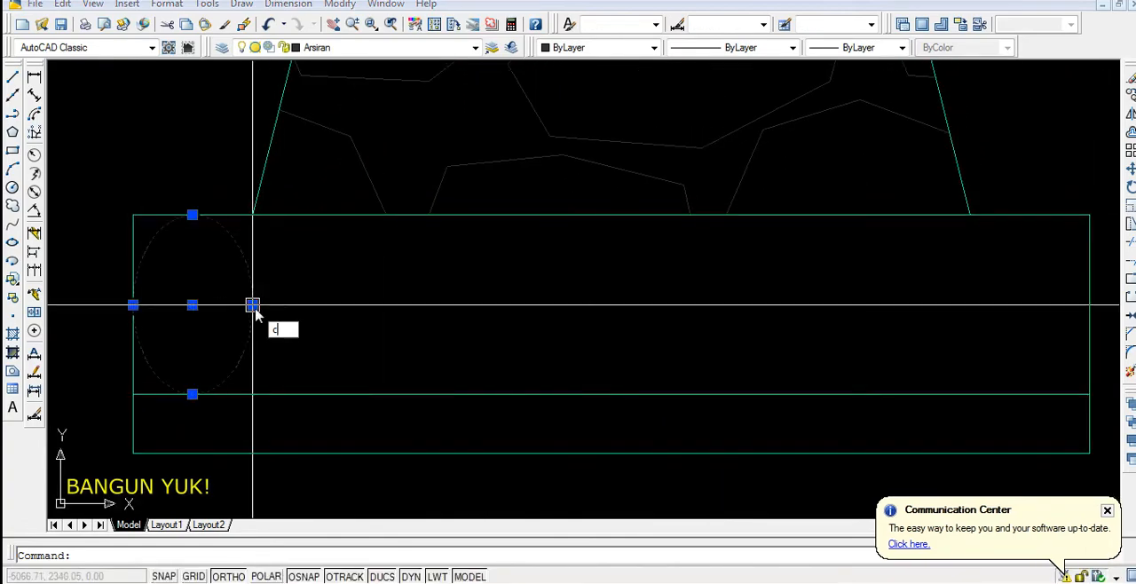
{"action": "key", "text": "Return"}
{"action": "left_click", "coordinate": [133, 304]}
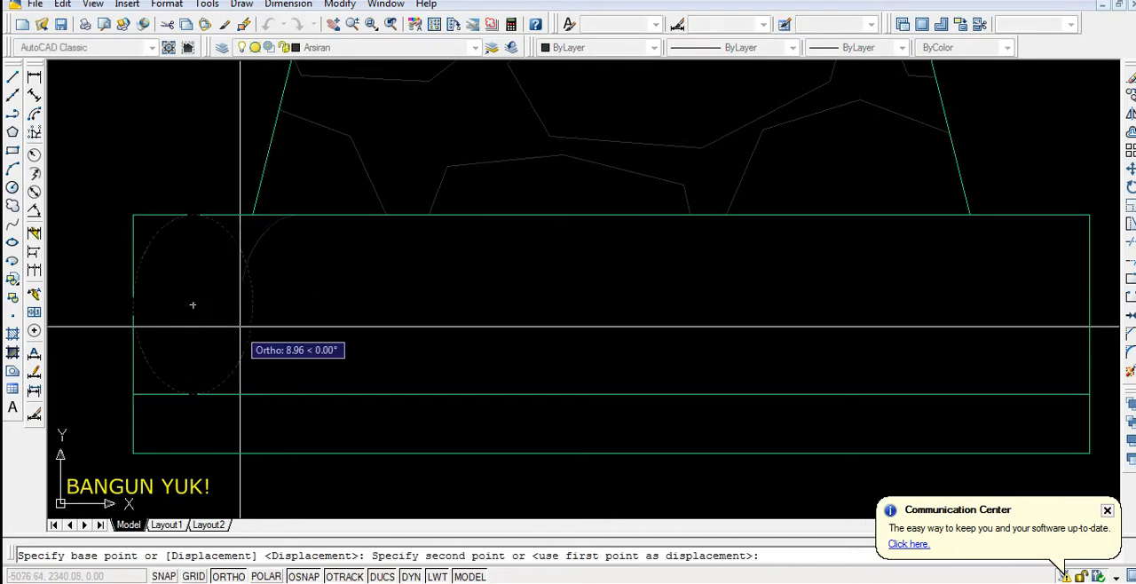
{"action": "left_click", "coordinate": [252, 304]}
{"action": "left_click", "coordinate": [373, 305]}
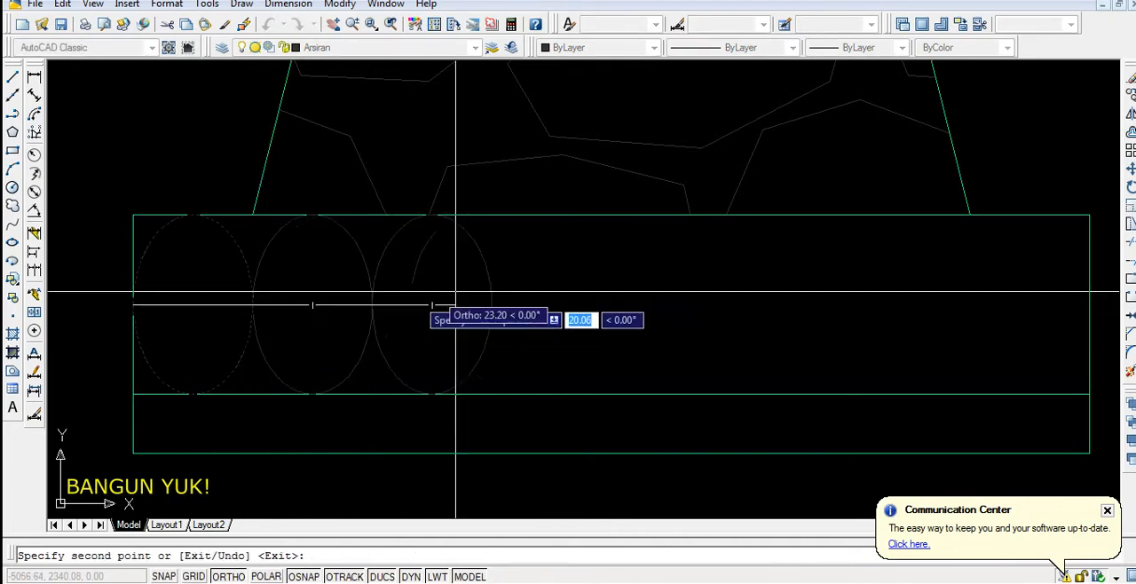
{"action": "key", "text": "Return"}
Delete the two copied ellipses, keeping the original at the base rectangle's left end
{"action": "left_click", "coordinate": [573, 282]}
{"action": "left_click", "coordinate": [329, 317]}
{"action": "scroll", "coordinate": [489, 337], "scroll_direction": "down", "scroll_amount": 5}
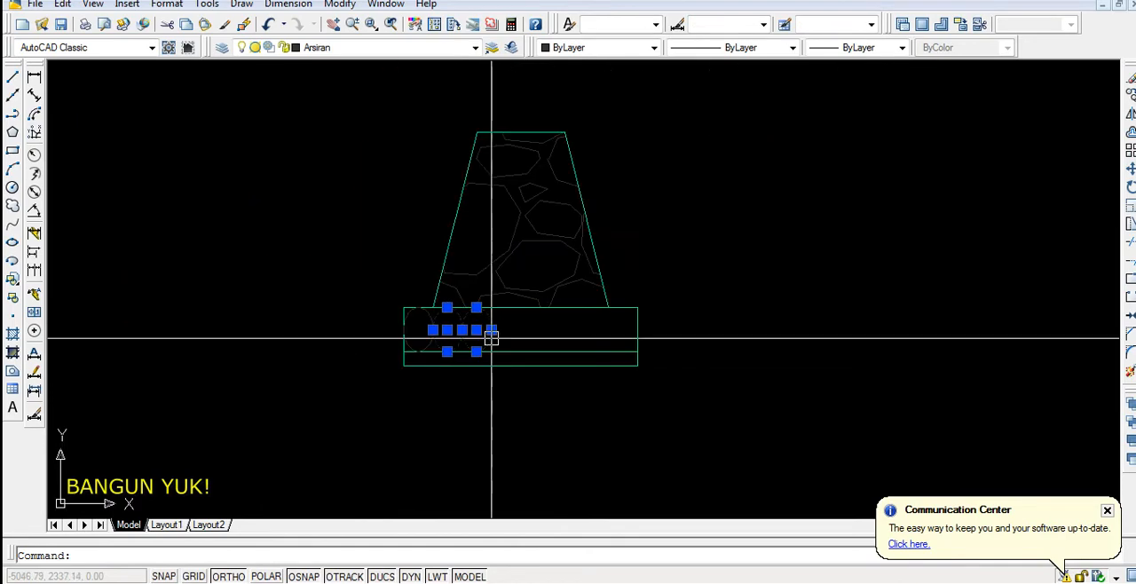
{"action": "key", "text": "Delete"}
{"action": "scroll", "coordinate": [431, 322], "scroll_direction": "up", "scroll_amount": 4}
{"action": "scroll", "coordinate": [393, 330], "scroll_direction": "down", "scroll_amount": 1}
{"action": "scroll", "coordinate": [375, 321], "scroll_direction": "up", "scroll_amount": 1}
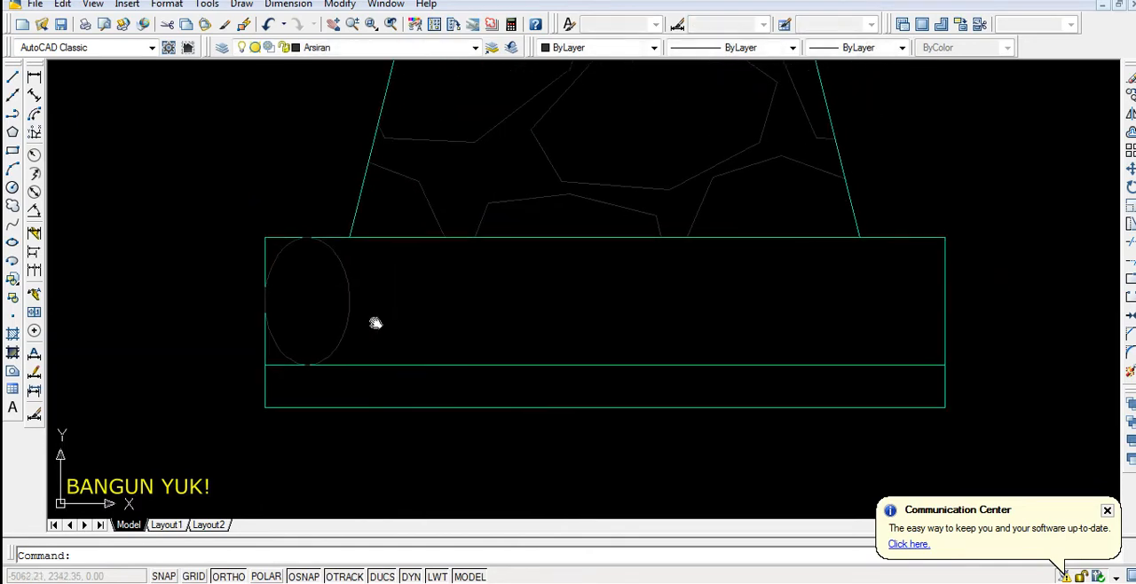
Array the ellipse rectangularly in 1 row and 8 columns with a column offset of 10 across the larger base rectangle
{"action": "scroll", "coordinate": [362, 305], "scroll_direction": "up", "scroll_amount": 2}
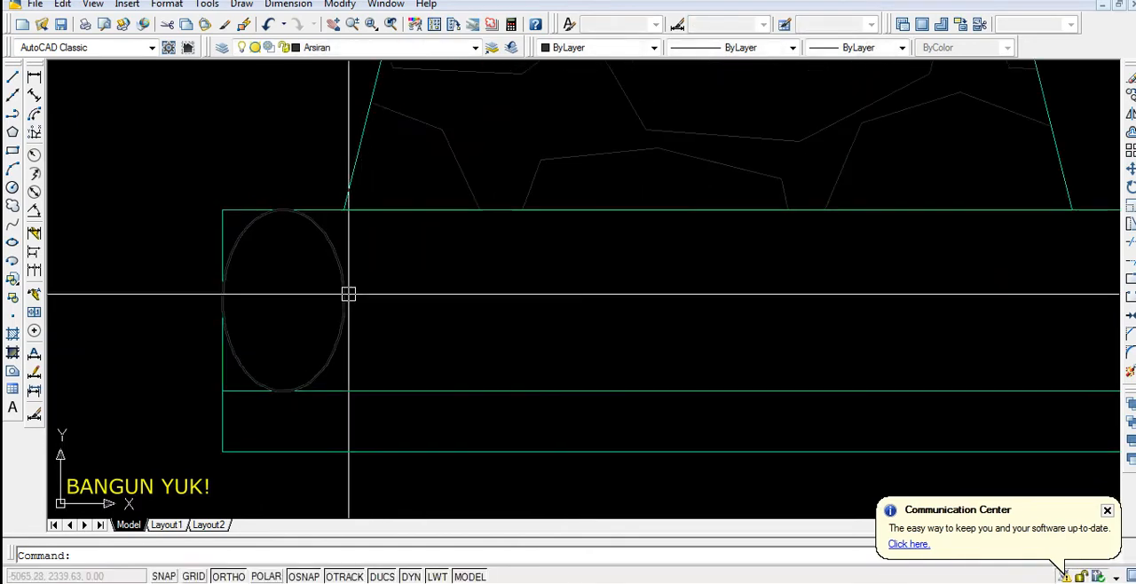
{"action": "left_click", "coordinate": [346, 294]}
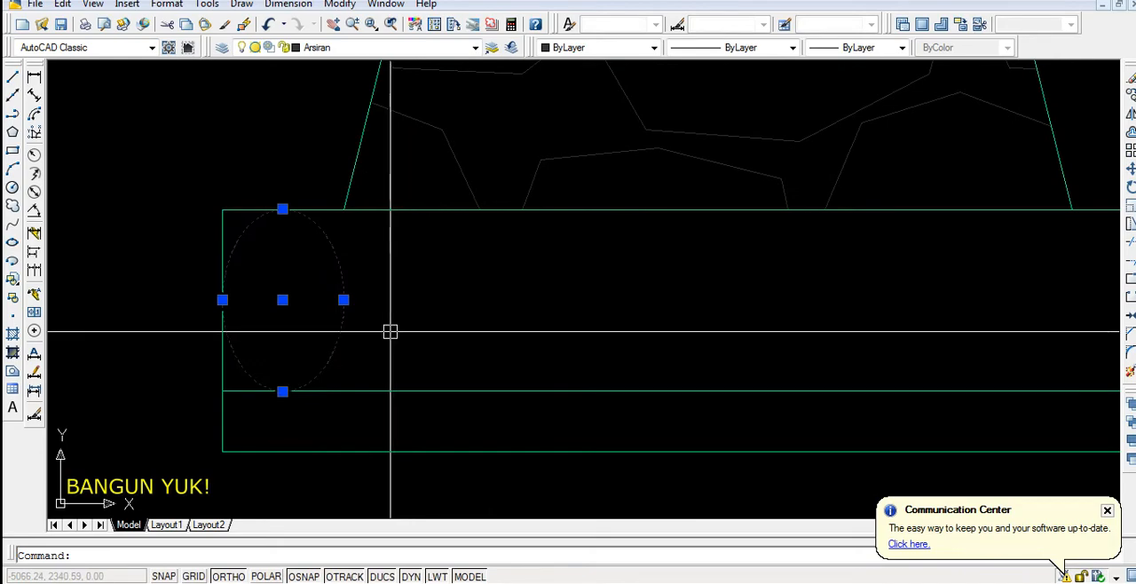
{"action": "type", "text": "ar"}
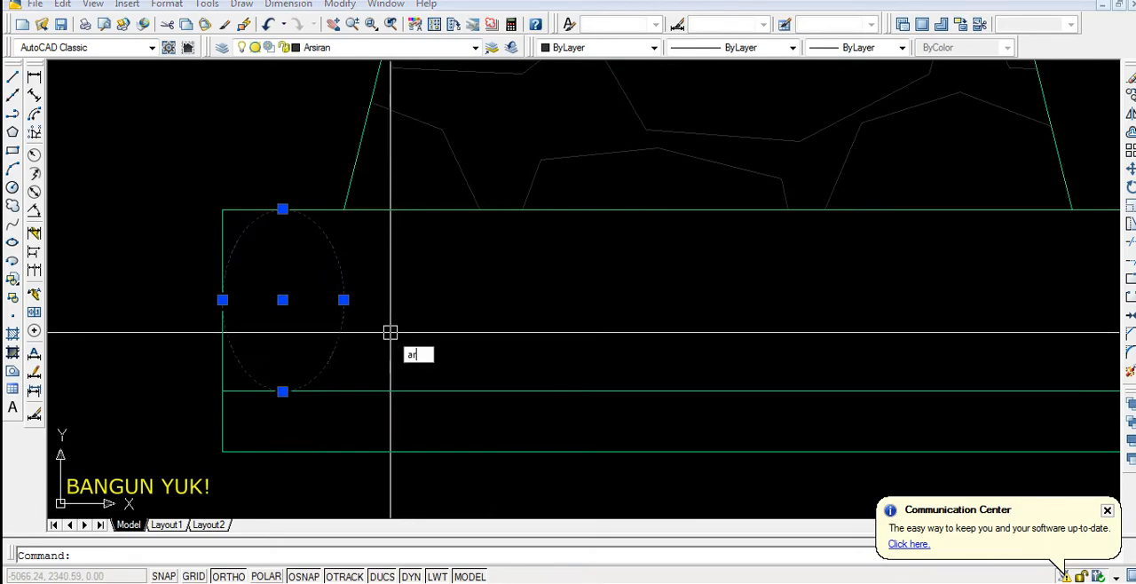
{"action": "key", "text": "Return"}
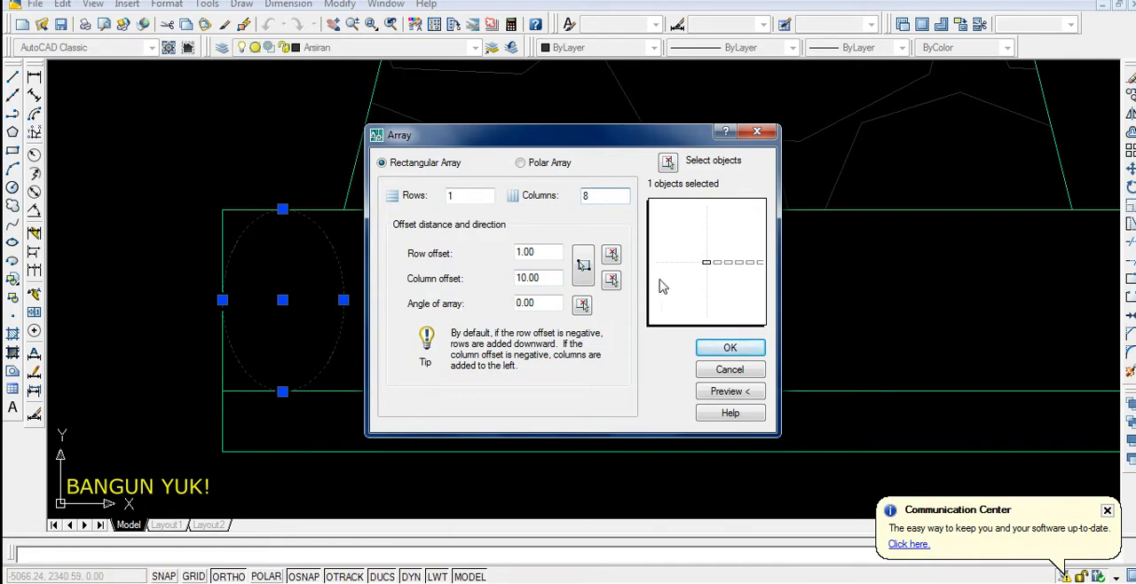
{"action": "left_click", "coordinate": [718, 354]}
{"action": "scroll", "coordinate": [347, 299], "scroll_direction": "down", "scroll_amount": 4}
{"action": "scroll", "coordinate": [391, 309], "scroll_direction": "up", "scroll_amount": 2}
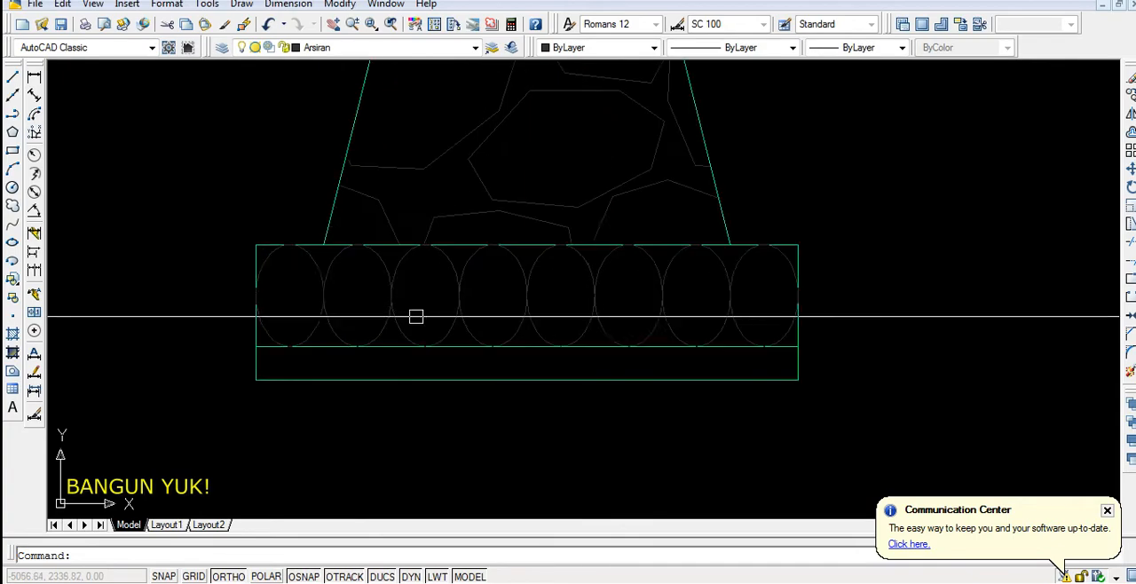
Start a new hatch for the thin bottom layer and choose the predefined AR-SAND pattern
{"action": "scroll", "coordinate": [431, 365], "scroll_direction": "down", "scroll_amount": 2}
{"action": "scroll", "coordinate": [476, 348], "scroll_direction": "up", "scroll_amount": 3}
{"action": "middle_click_drag", "start_coordinate": [476, 349], "coordinate": [423, 347]}
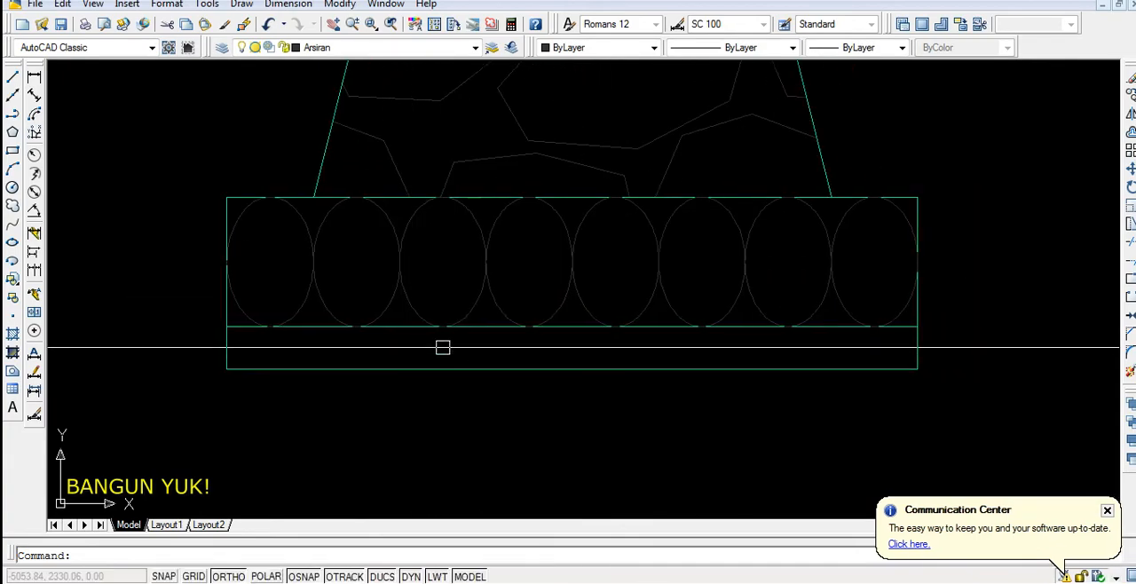
{"action": "type", "text": "h"}
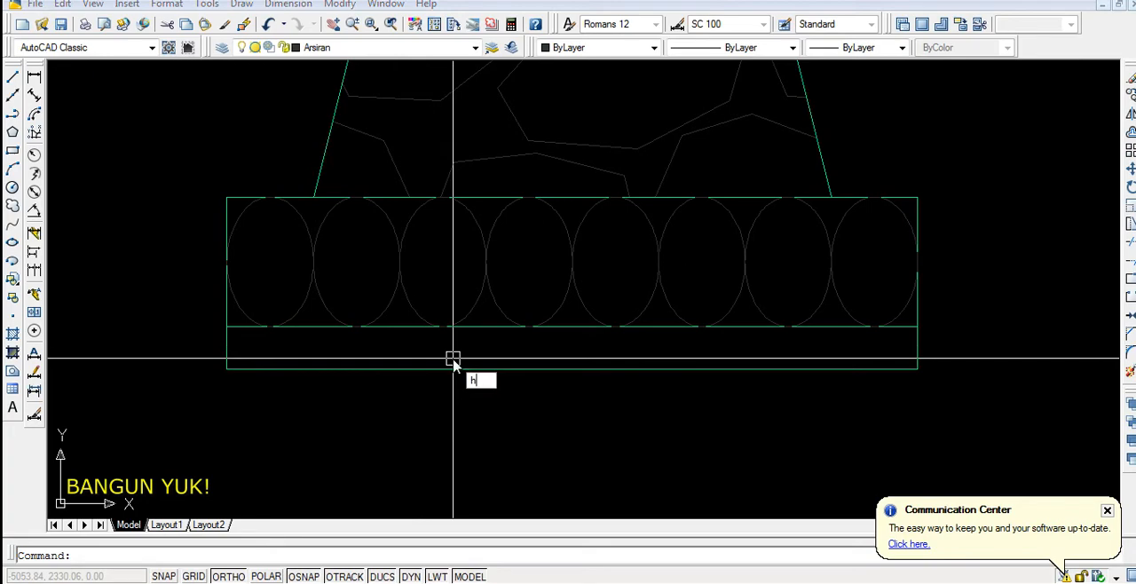
{"action": "key", "text": "Return"}
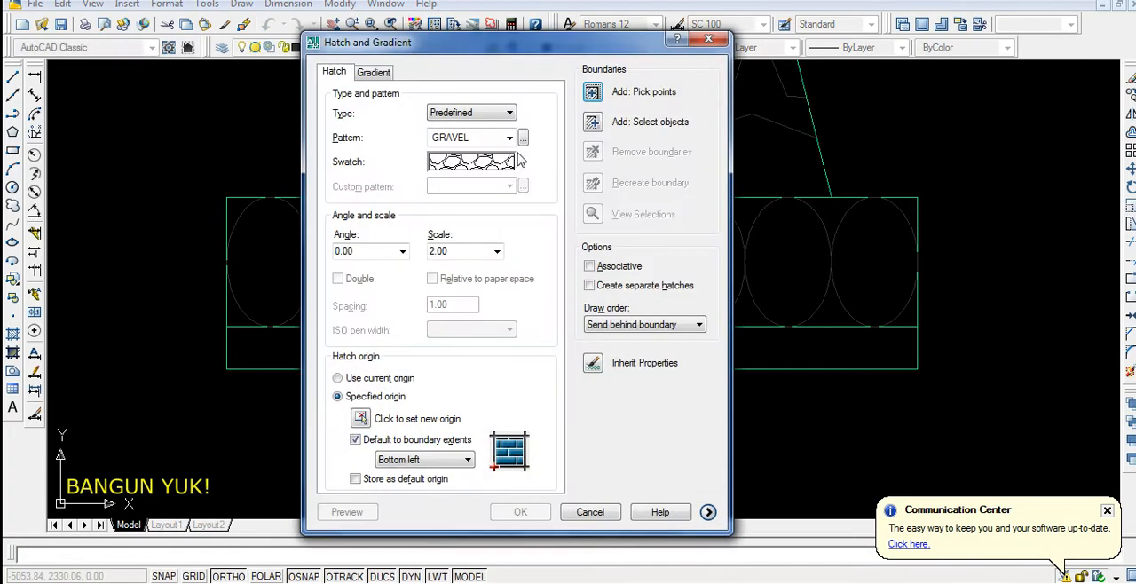
{"action": "left_click", "coordinate": [523, 139]}
{"action": "left_click_drag", "start_coordinate": [748, 206], "coordinate": [759, 328]}
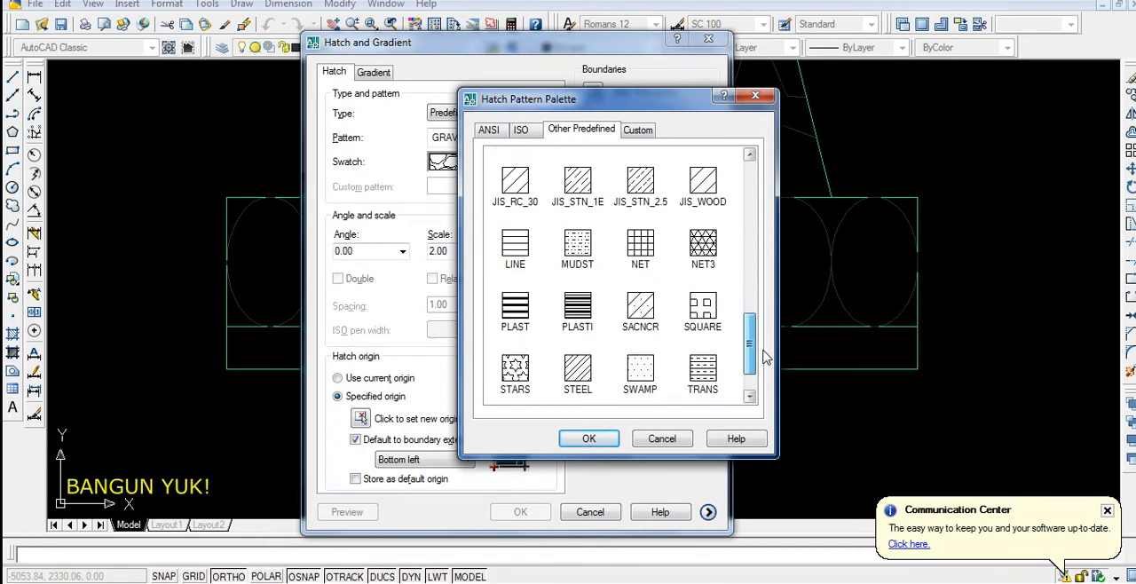
{"action": "left_click_drag", "start_coordinate": [765, 371], "coordinate": [796, 191]}
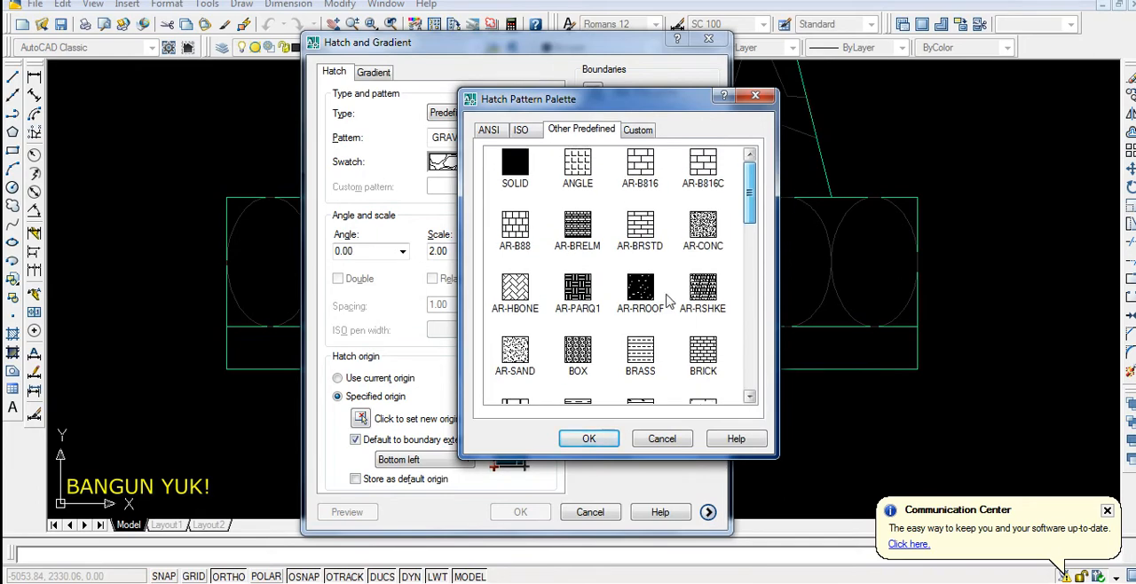
{"action": "double_click", "coordinate": [515, 354]}
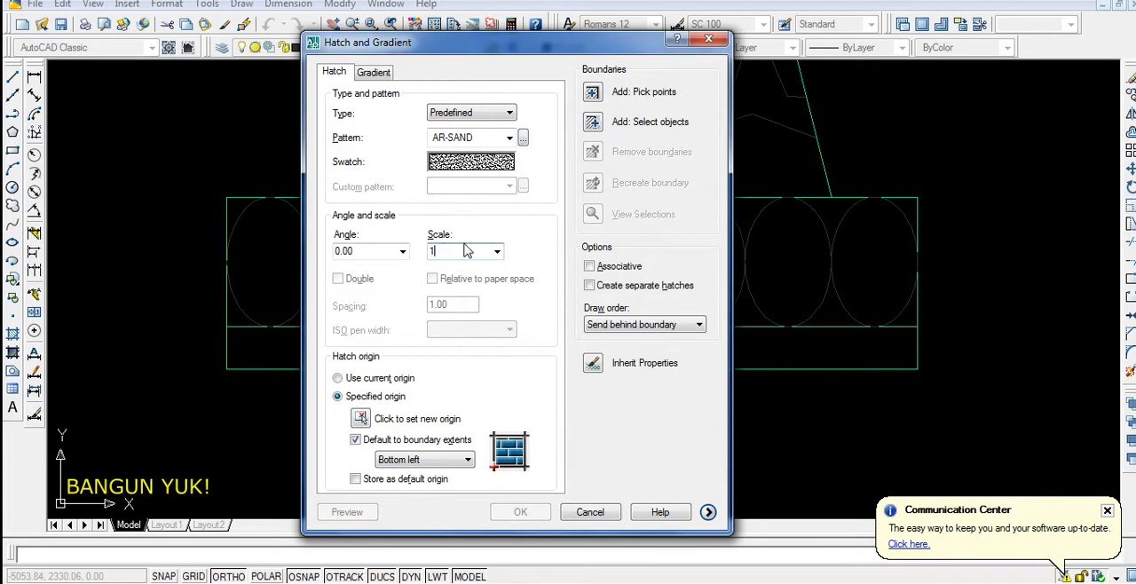
Try to hatch the thin bottom base rectangle with AR-SAND at scale 1
{"action": "left_click", "coordinate": [592, 99]}
{"action": "left_click", "coordinate": [520, 361]}
{"action": "key", "text": "Return"}
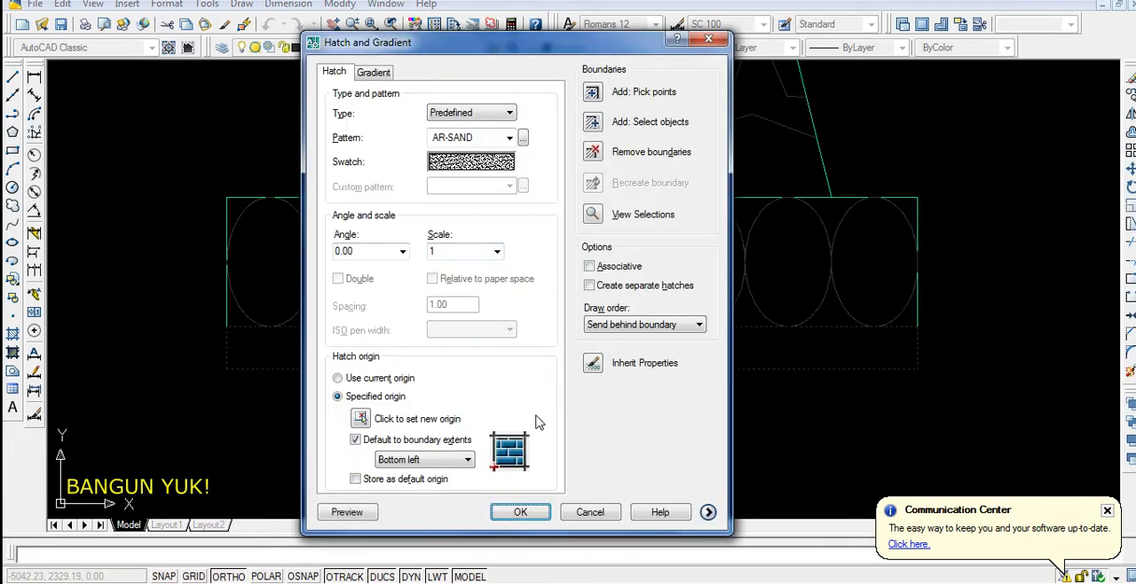
{"action": "left_click", "coordinate": [541, 515]}
{"action": "scroll", "coordinate": [528, 426], "scroll_direction": "up", "scroll_amount": 4}
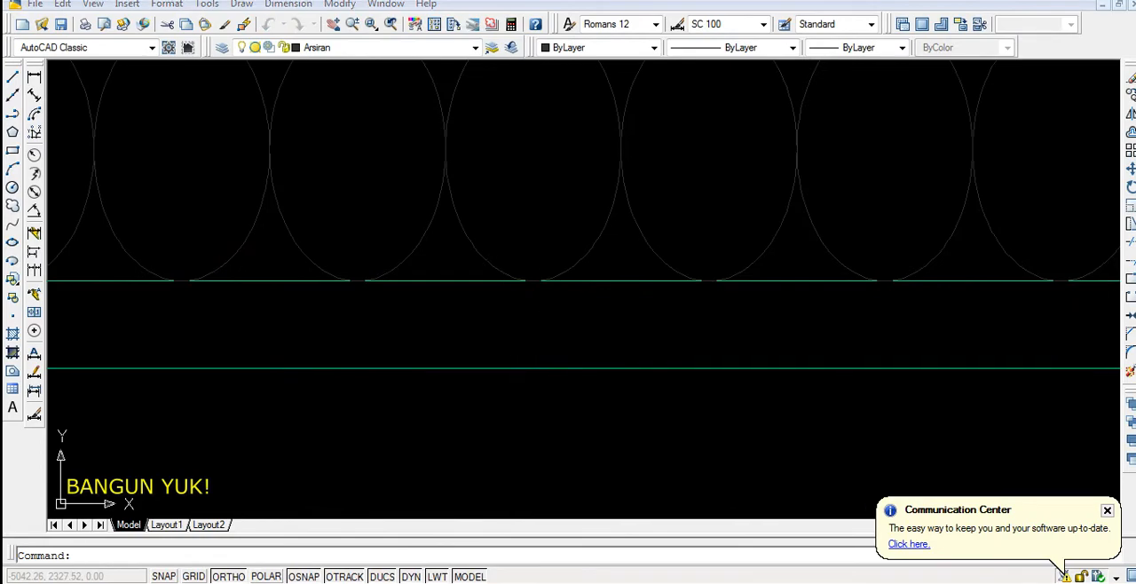
Hatch the thin bottom base rectangle with AR-SAND at scale 0.2
{"action": "key", "text": "Return"}
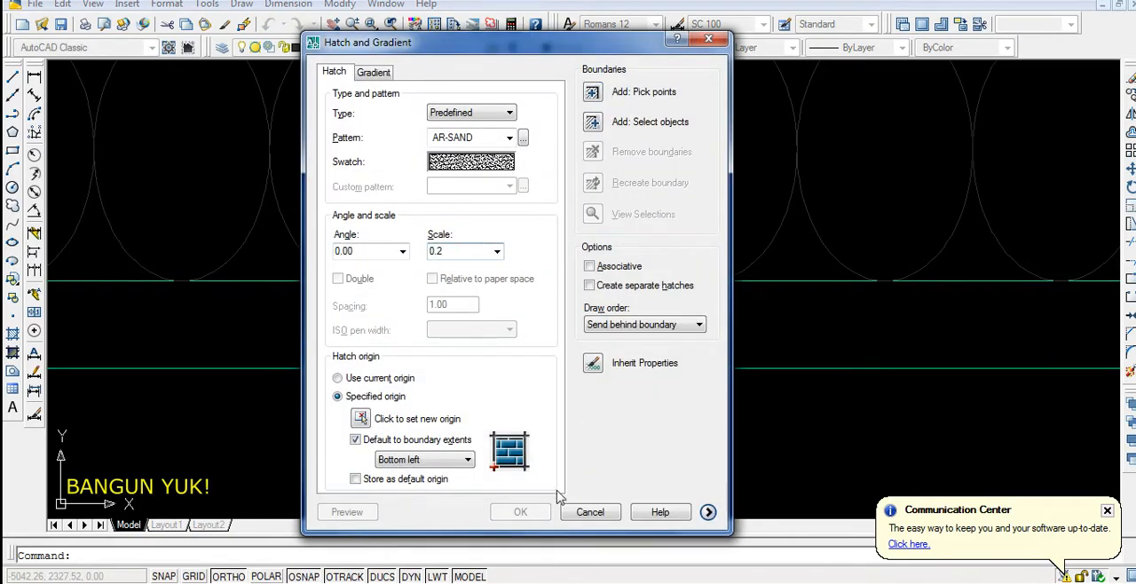
{"action": "left_click", "coordinate": [590, 94]}
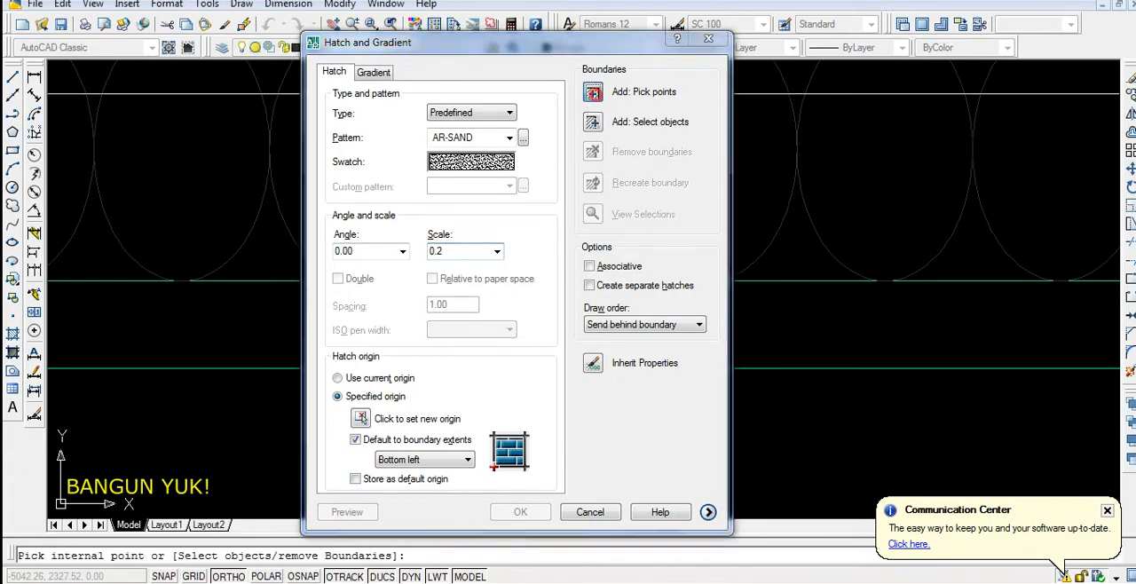
{"action": "left_click", "coordinate": [546, 331]}
{"action": "key", "text": "Return"}
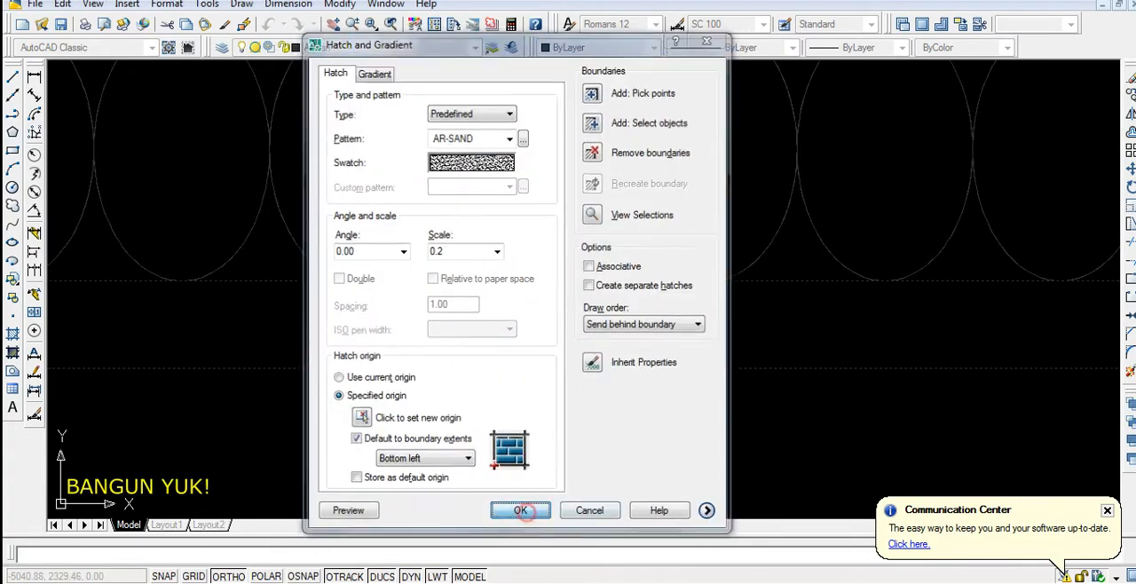
{"action": "left_click", "coordinate": [520, 509]}
{"action": "scroll", "coordinate": [510, 263], "scroll_direction": "down", "scroll_amount": 2}
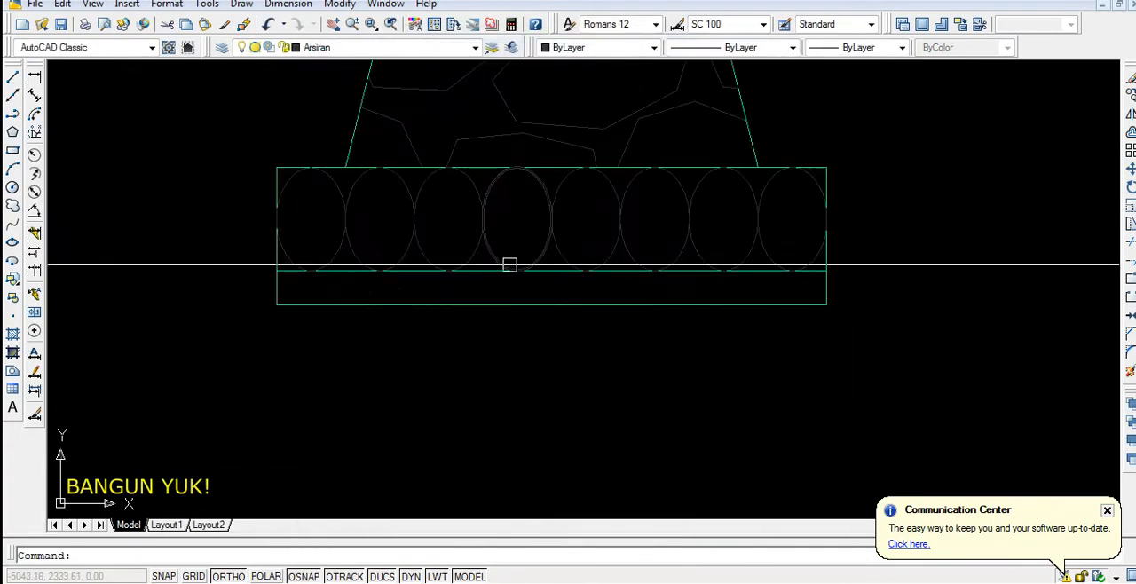
Edit the bottom layer's sand hatch to a scale below 0.1 for a much denser speckle
{"action": "double_click", "coordinate": [366, 288]}
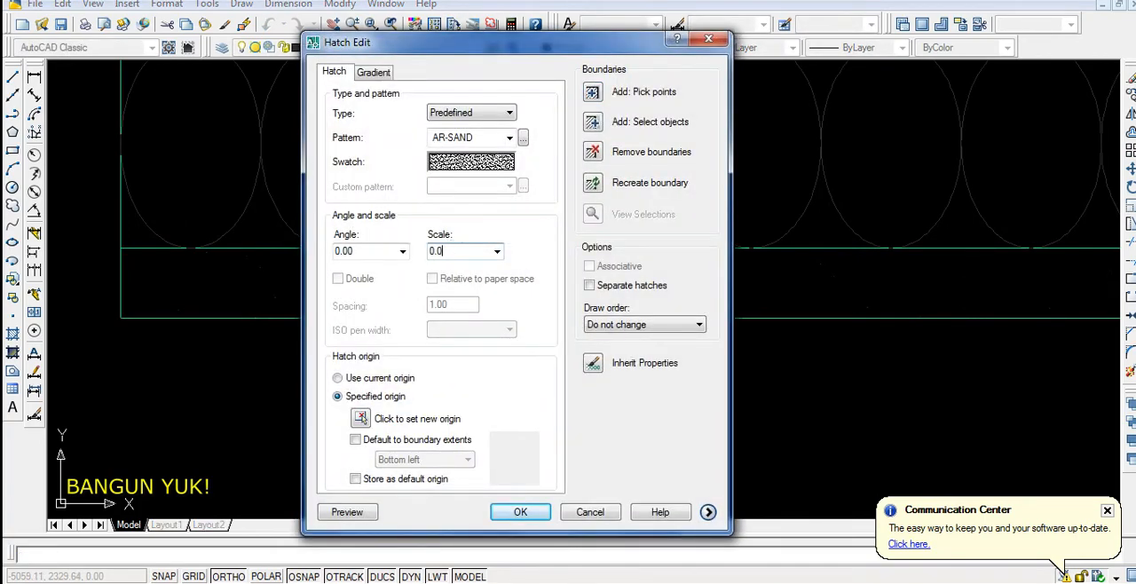
{"action": "left_click", "coordinate": [520, 512]}
{"action": "scroll", "coordinate": [436, 353], "scroll_direction": "down", "scroll_amount": 5}
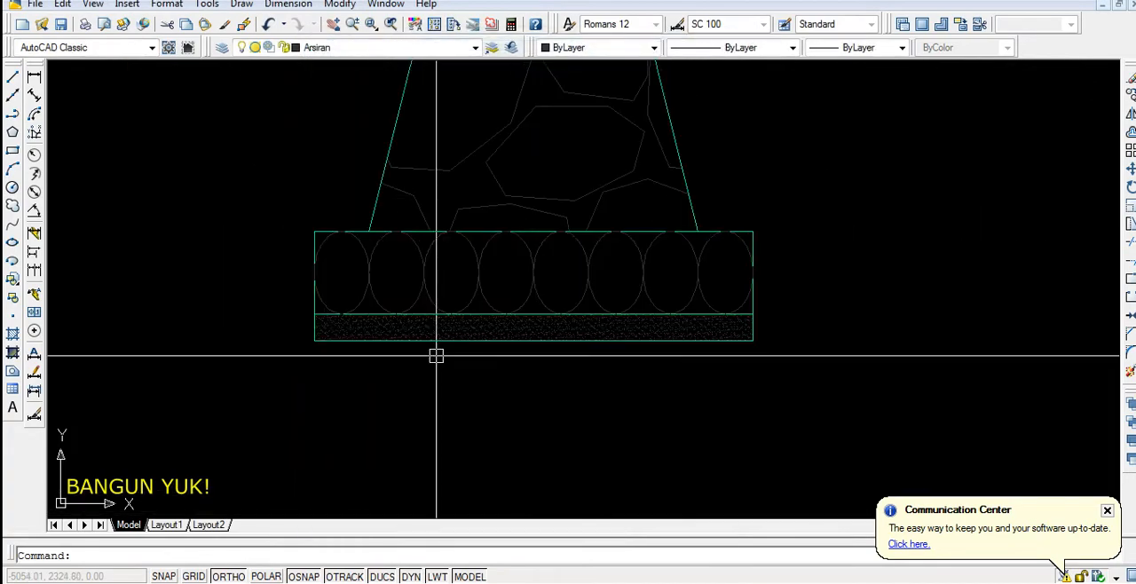
Examine the sand-hatched bottom layer, the ellipse layer and the whole stone foundation section
{"action": "scroll", "coordinate": [449, 347], "scroll_direction": "up", "scroll_amount": 3}
{"action": "scroll", "coordinate": [497, 306], "scroll_direction": "up", "scroll_amount": 2}
{"action": "scroll", "coordinate": [500, 390], "scroll_direction": "down", "scroll_amount": 5}
{"action": "scroll", "coordinate": [506, 379], "scroll_direction": "down", "scroll_amount": 2}
{"action": "scroll", "coordinate": [587, 293], "scroll_direction": "up", "scroll_amount": 3}
{"action": "middle_click_drag", "start_coordinate": [621, 275], "coordinate": [642, 195]}
{"action": "scroll", "coordinate": [642, 202], "scroll_direction": "down", "scroll_amount": 2}
{"action": "scroll", "coordinate": [422, 173], "scroll_direction": "up", "scroll_amount": 2}
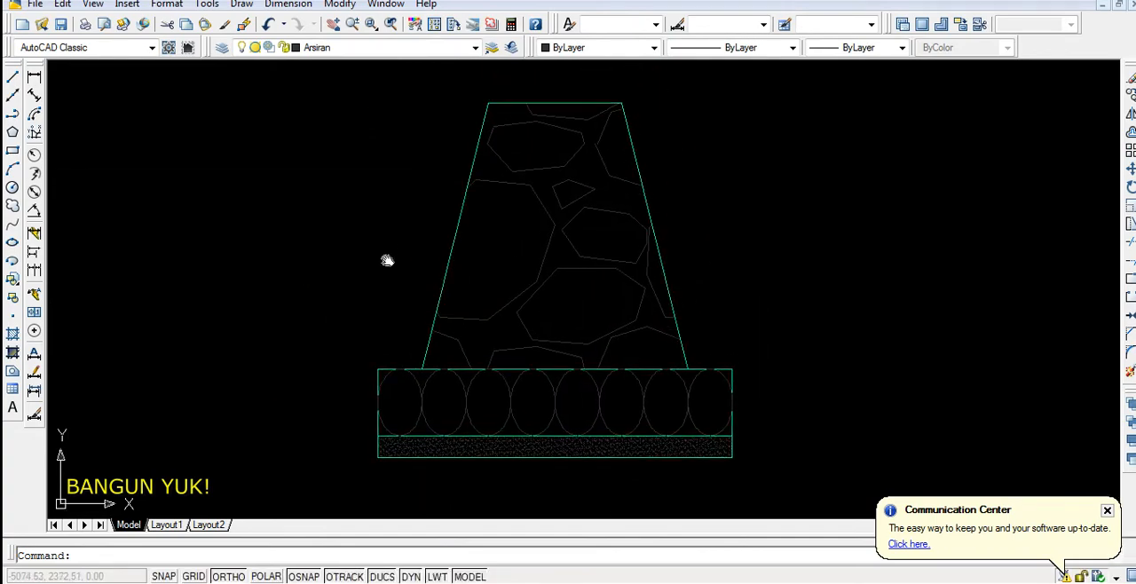
On the Tanah Asli layer, draw a polyline from the base's lower-left corner about 60 units up and about 50 units left
{"action": "left_click", "coordinate": [427, 47]}
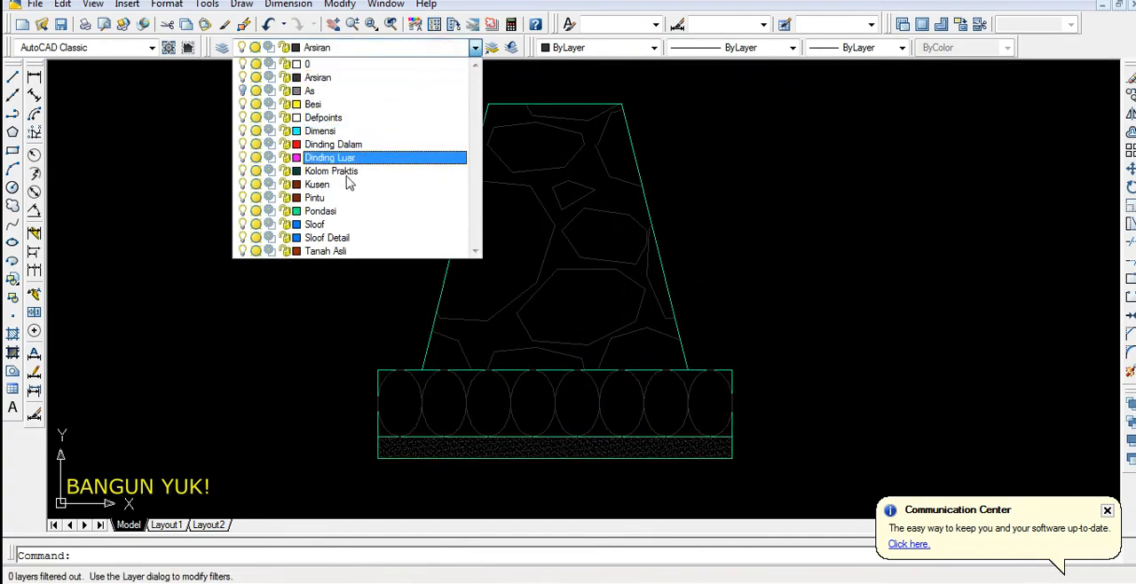
{"action": "left_click", "coordinate": [340, 252]}
{"action": "scroll", "coordinate": [393, 218], "scroll_direction": "down", "scroll_amount": 2}
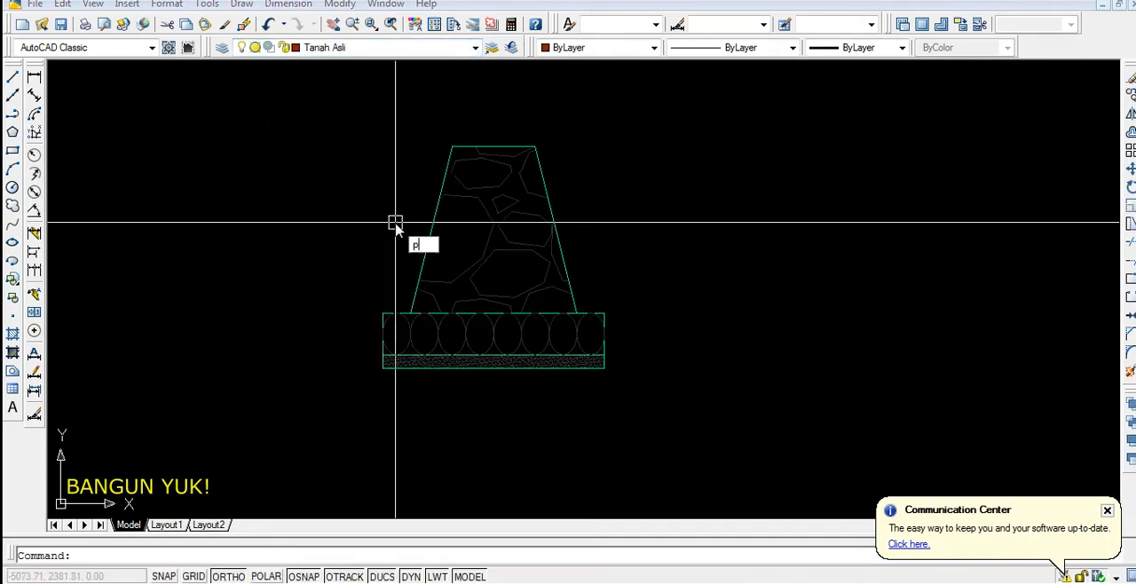
{"action": "key", "text": "Return"}
{"action": "scroll", "coordinate": [384, 364], "scroll_direction": "up", "scroll_amount": 3}
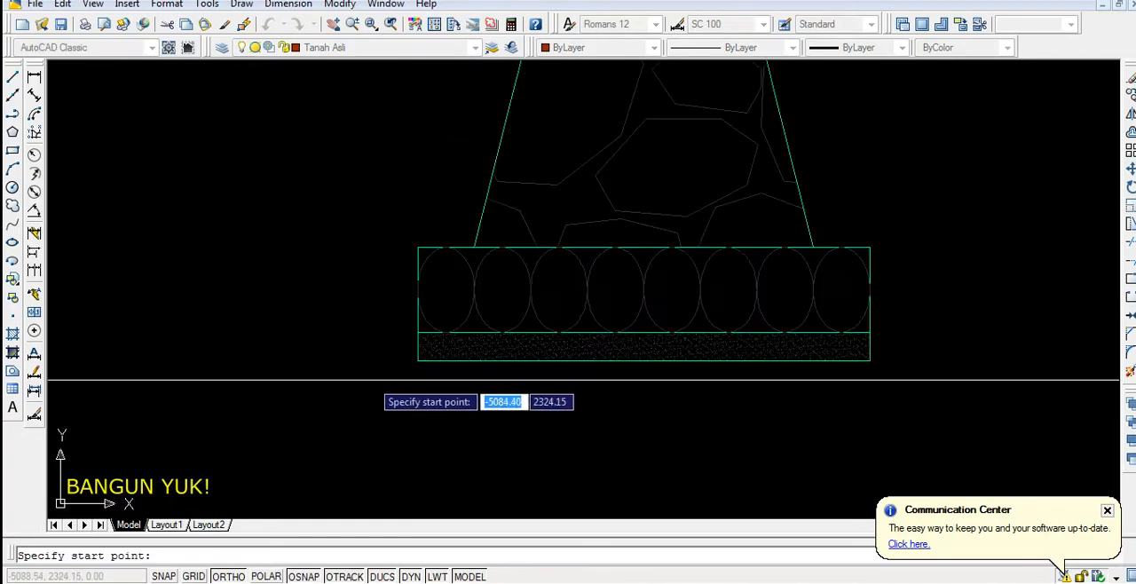
{"action": "left_click", "coordinate": [417, 361]}
{"action": "scroll", "coordinate": [405, 299], "scroll_direction": "down", "scroll_amount": 3}
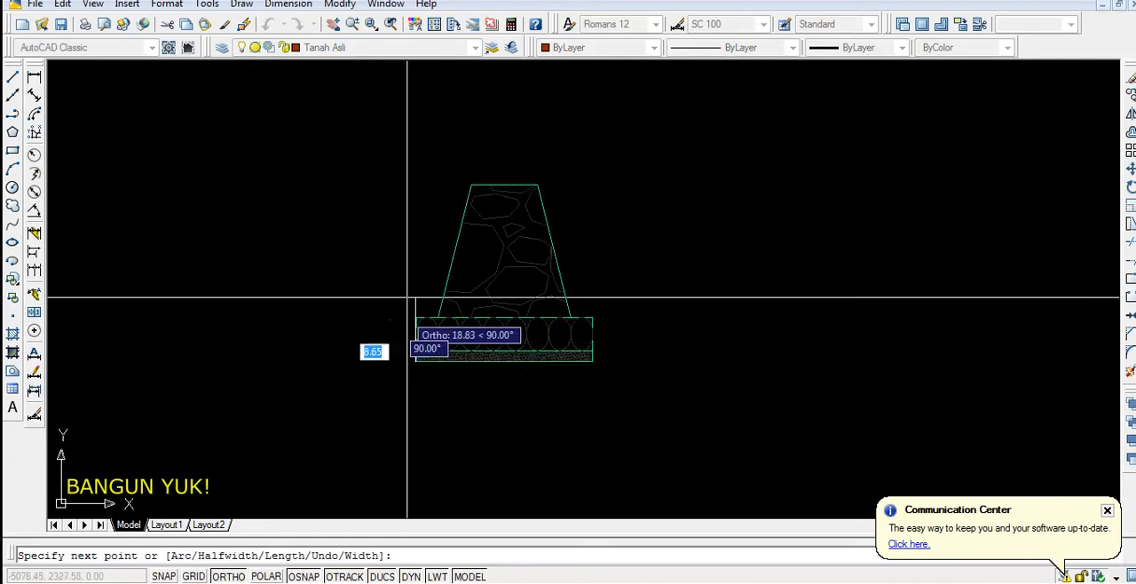
{"action": "scroll", "coordinate": [408, 240], "scroll_direction": "up", "scroll_amount": 1}
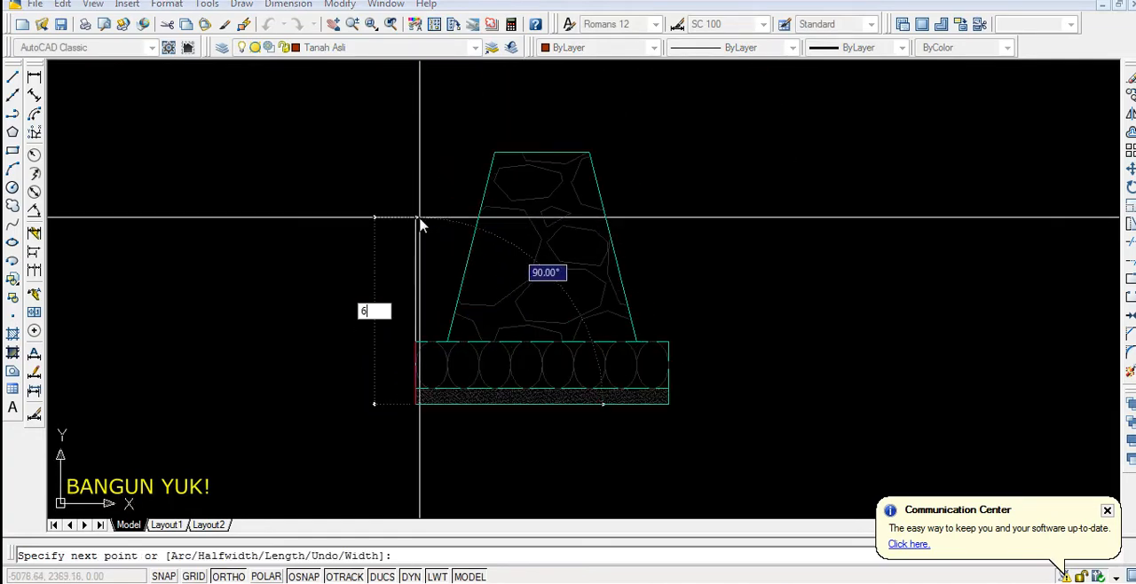
{"action": "left_click", "coordinate": [417, 215]}
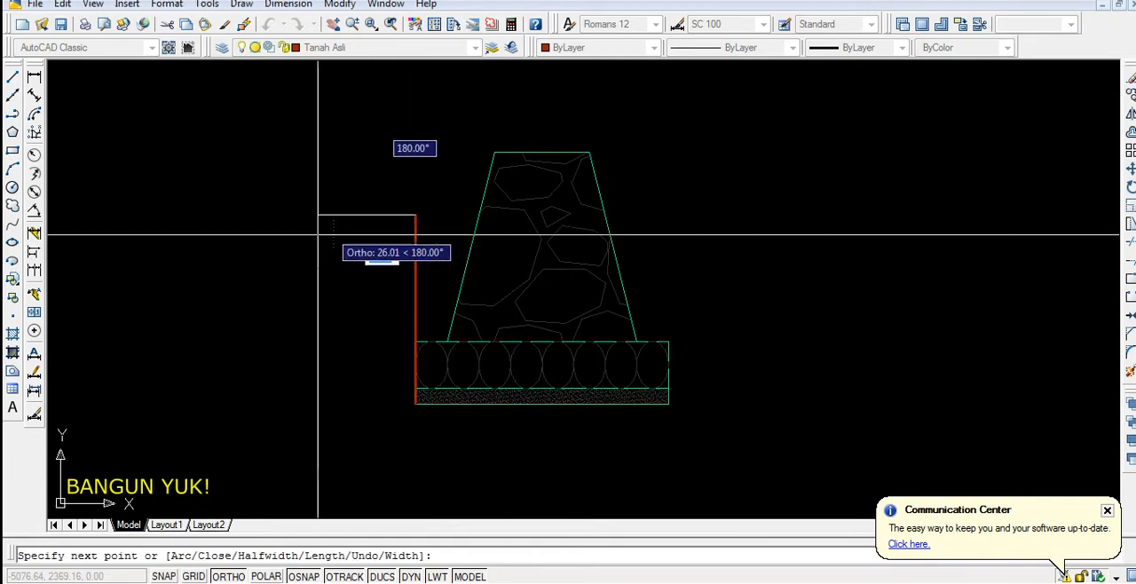
{"action": "key", "text": "Return"}
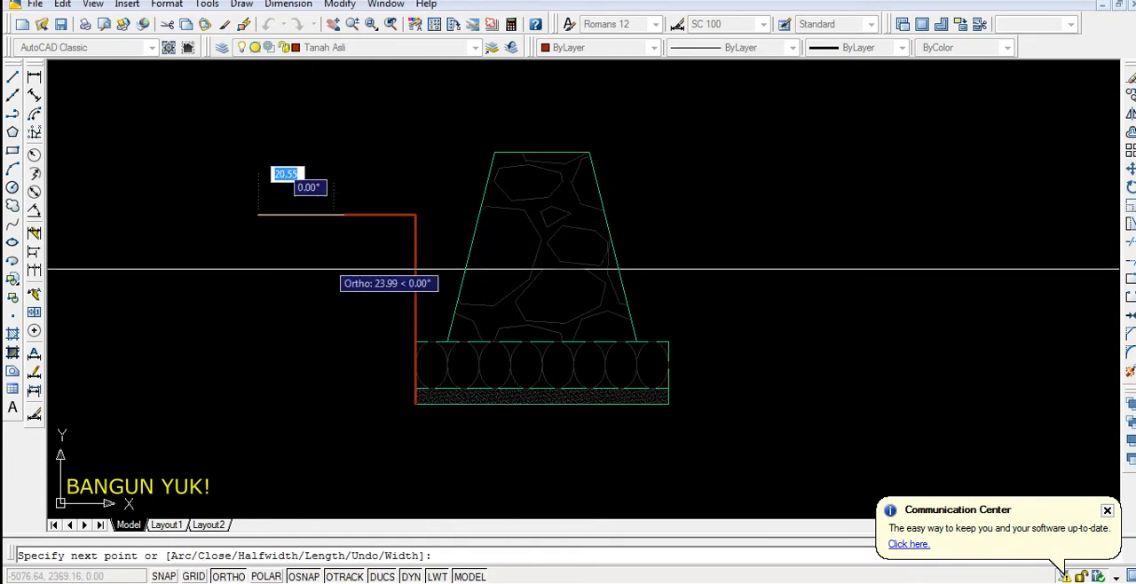
{"action": "key", "text": "Return"}
Mirror the ground polyline about the vertical axis through the midpoint of the base's bottom edge, keeping the original
{"action": "left_click", "coordinate": [414, 254]}
{"action": "type", "text": "m"}
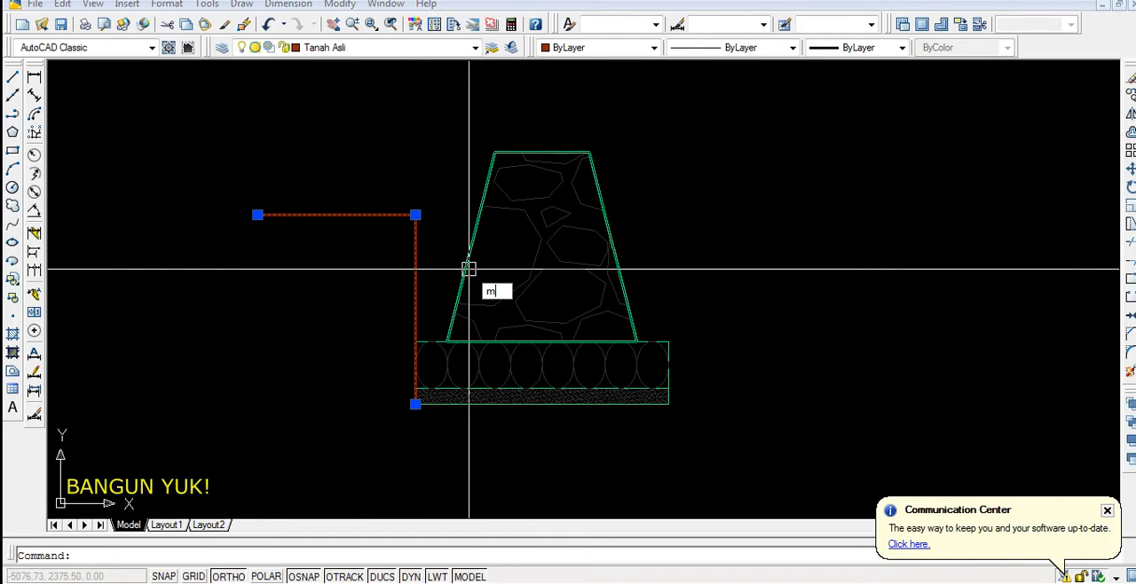
{"action": "type", "text": "i"}
{"action": "key", "text": "Return"}
{"action": "left_click", "coordinate": [541, 403]}
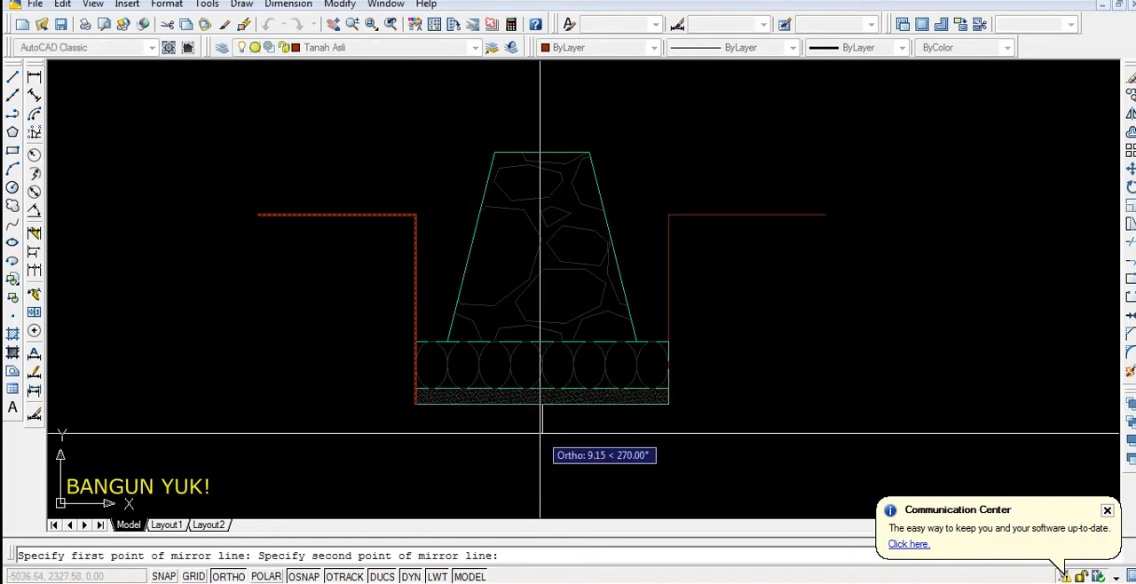
{"action": "left_click", "coordinate": [540, 433]}
{"action": "key", "text": "Return"}
Draw an 80-unit line along the foundation's bottom edge, joining the lower ends of the two ground polylines
{"action": "scroll", "coordinate": [468, 408], "scroll_direction": "up", "scroll_amount": 2}
{"action": "type", "text": "l"}
{"action": "key", "text": "Return"}
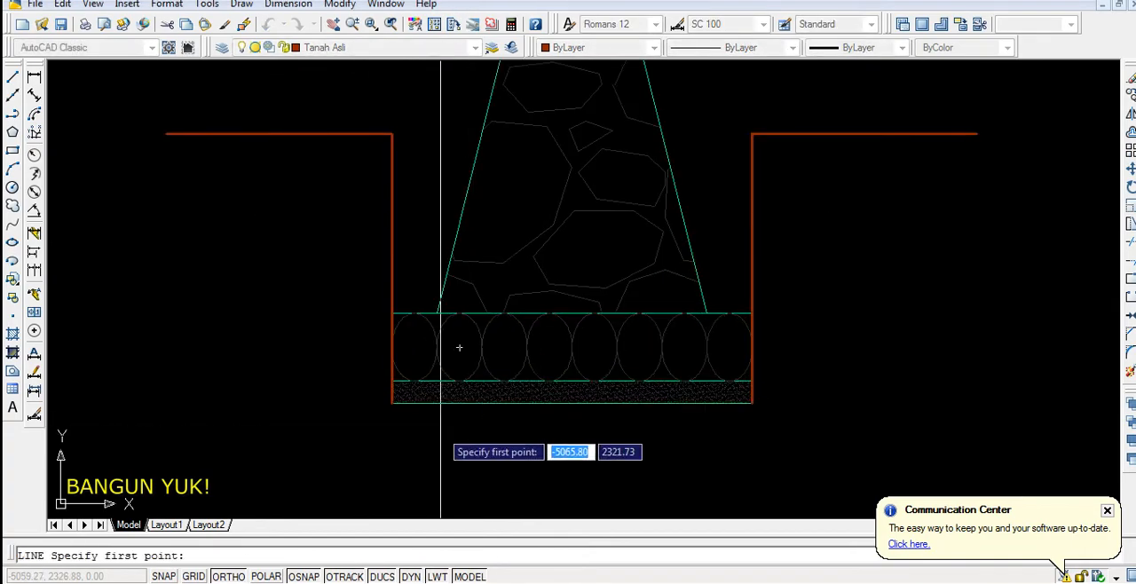
{"action": "left_click", "coordinate": [392, 403]}
{"action": "left_click", "coordinate": [751, 403]}
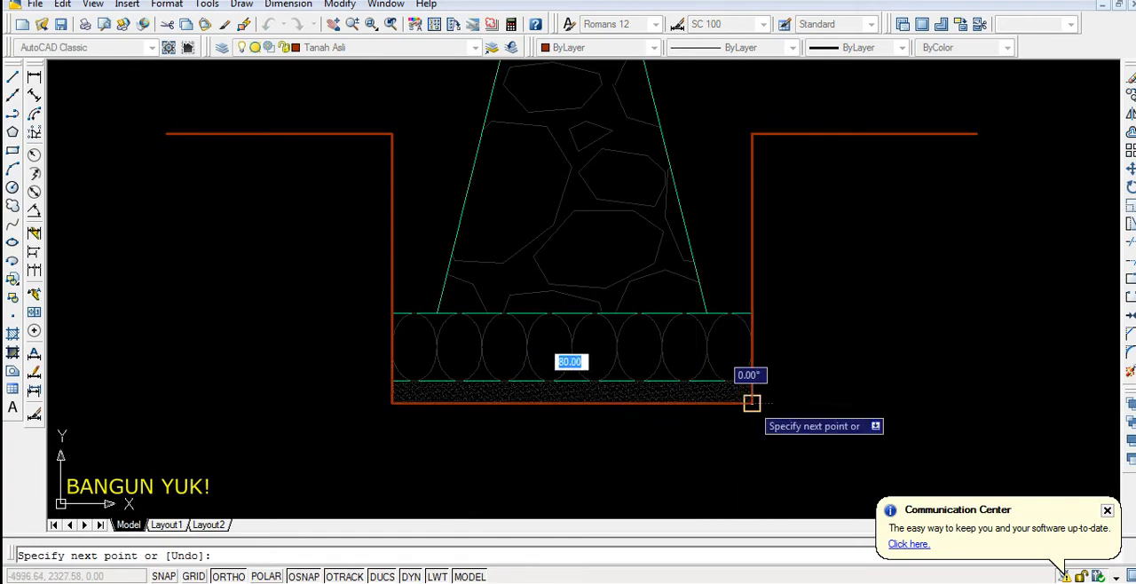
{"action": "key", "text": "Return"}
Fillet the bottom line with the ground outlines at both lower corners of the excavation
{"action": "scroll", "coordinate": [444, 418], "scroll_direction": "up", "scroll_amount": 3}
{"action": "type", "text": "f"}
{"action": "key", "text": "Return"}
{"action": "left_click", "coordinate": [339, 364]}
{"action": "scroll", "coordinate": [359, 393], "scroll_direction": "down", "scroll_amount": 4}
{"action": "scroll", "coordinate": [617, 399], "scroll_direction": "up", "scroll_amount": 3}
{"action": "key", "text": "Return"}
{"action": "left_click", "coordinate": [622, 381]}
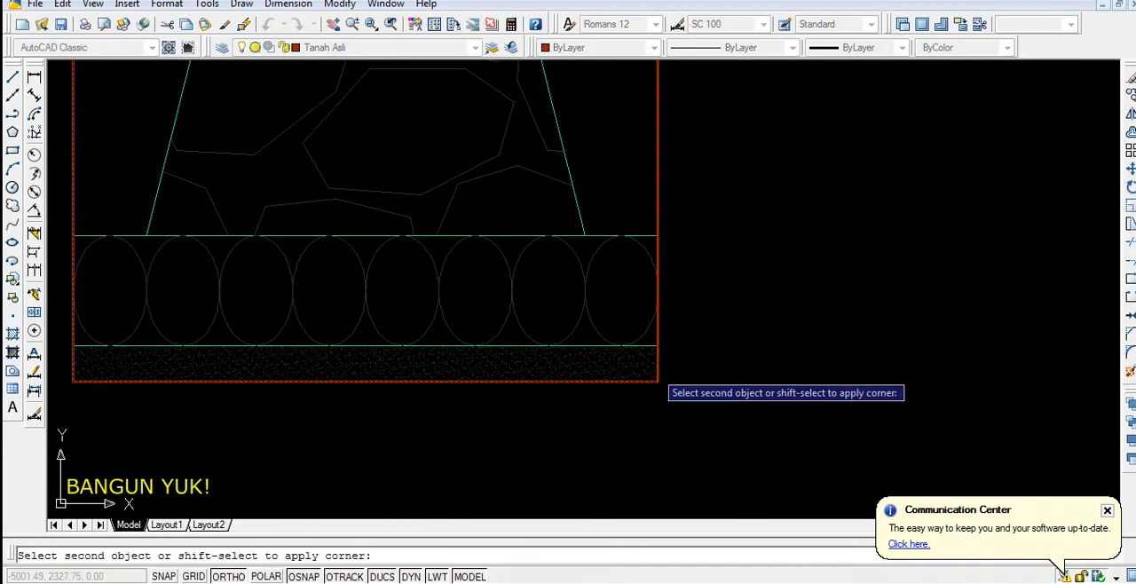
{"action": "left_click", "coordinate": [658, 364]}
{"action": "scroll", "coordinate": [674, 350], "scroll_direction": "down", "scroll_amount": 4}
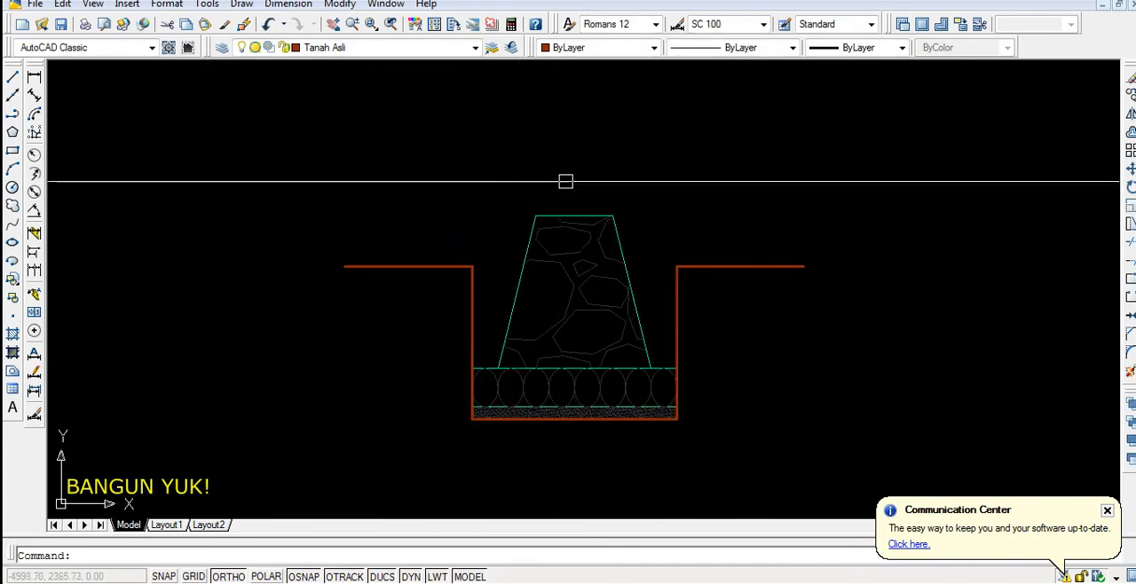
On the Sloof layer, draw a rectangle 15 units wide and about 20 units high in the empty space above the foundation
{"action": "scroll", "coordinate": [497, 217], "scroll_direction": "up", "scroll_amount": 3}
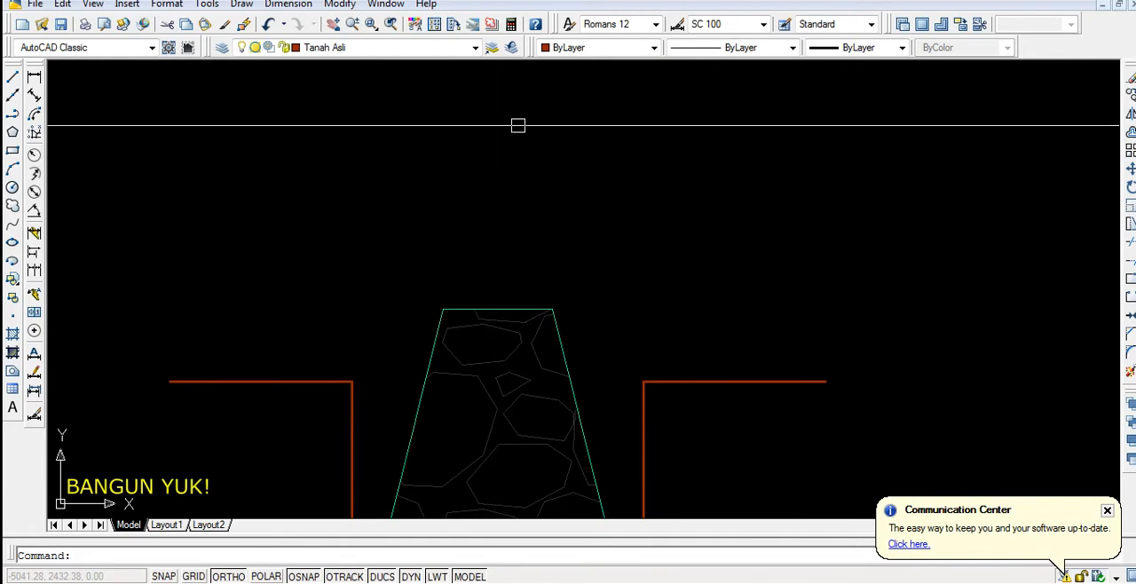
{"action": "left_click", "coordinate": [475, 47]}
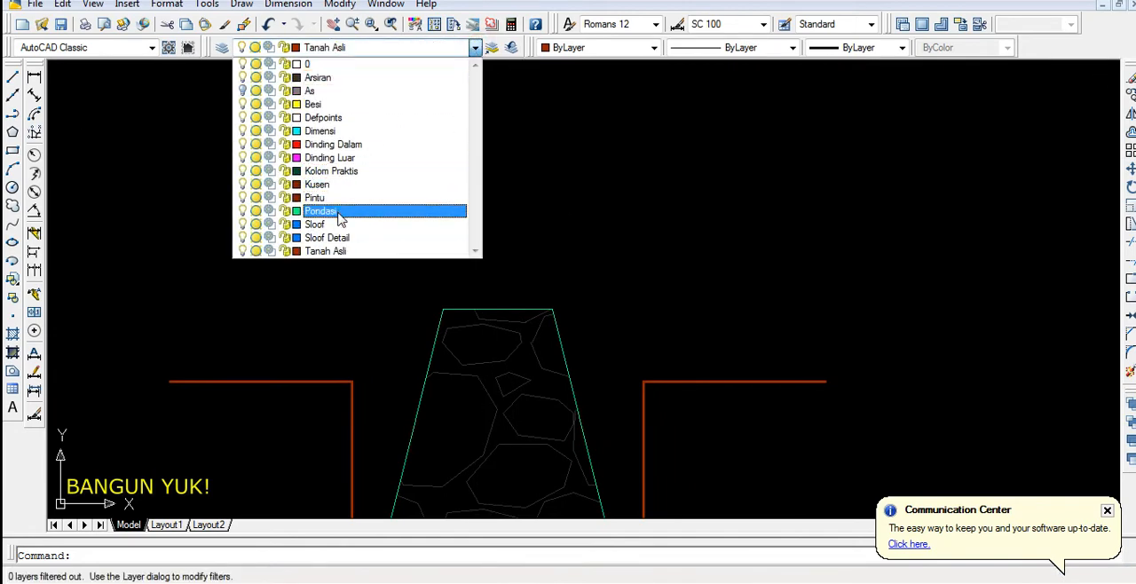
{"action": "left_click", "coordinate": [338, 227]}
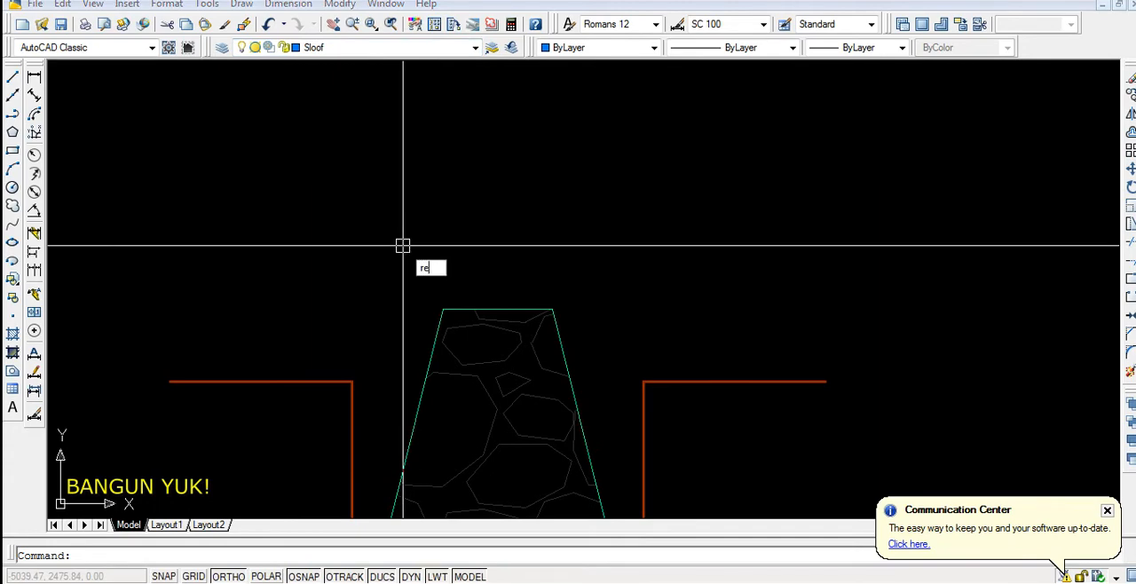
{"action": "key", "text": "Return"}
{"action": "left_click", "coordinate": [445, 154]}
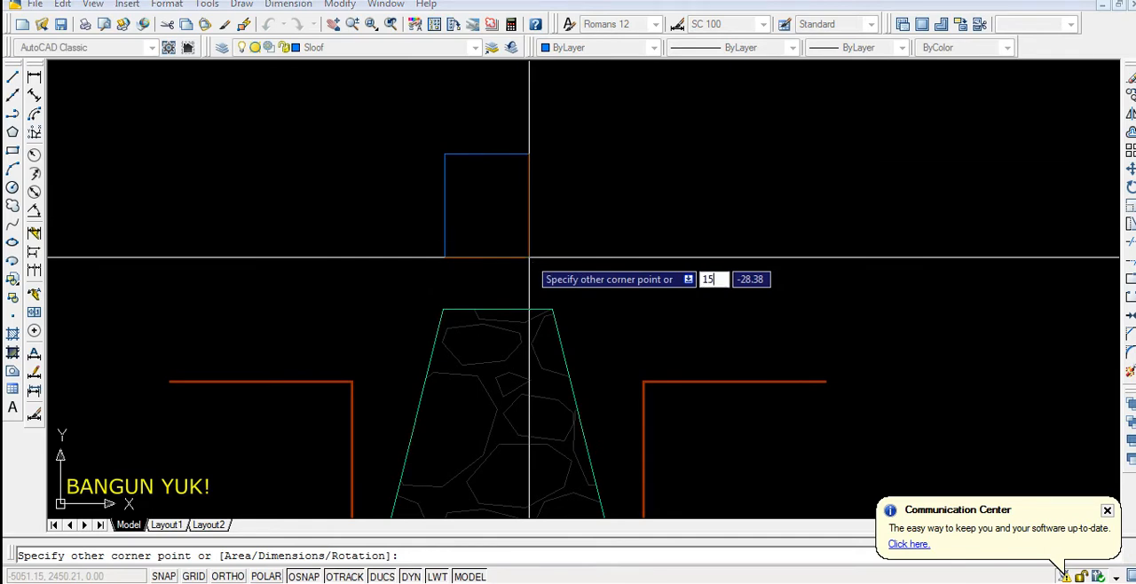
{"action": "key", "text": "Return"}
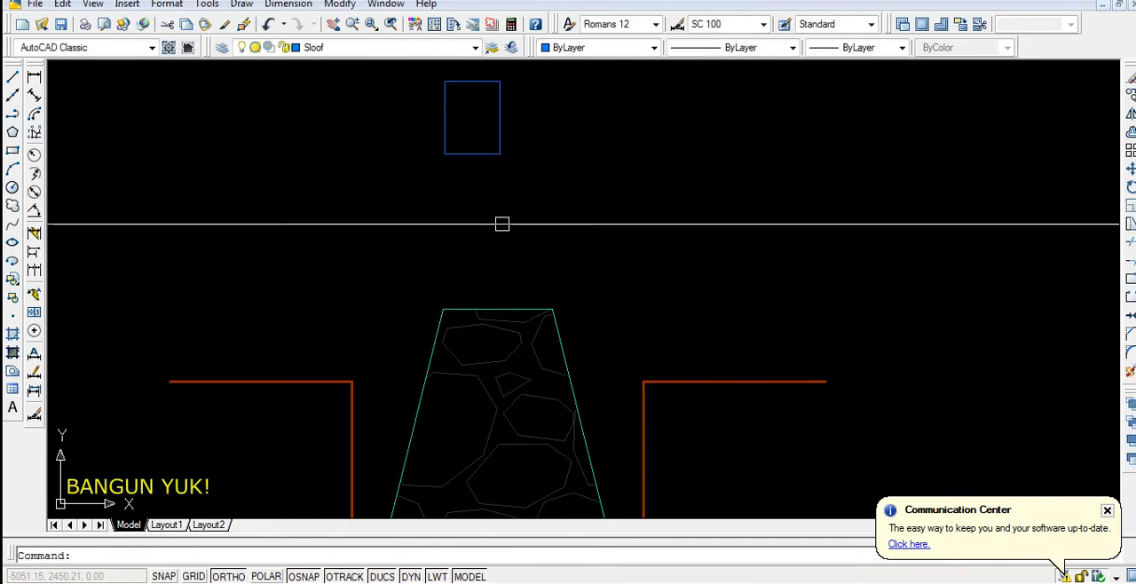
Move the sloof rectangle by its bottom edge's midpoint onto the midpoint of the foundation's top edge
{"action": "left_click", "coordinate": [491, 153]}
{"action": "type", "text": "m"}
{"action": "key", "text": "Return"}
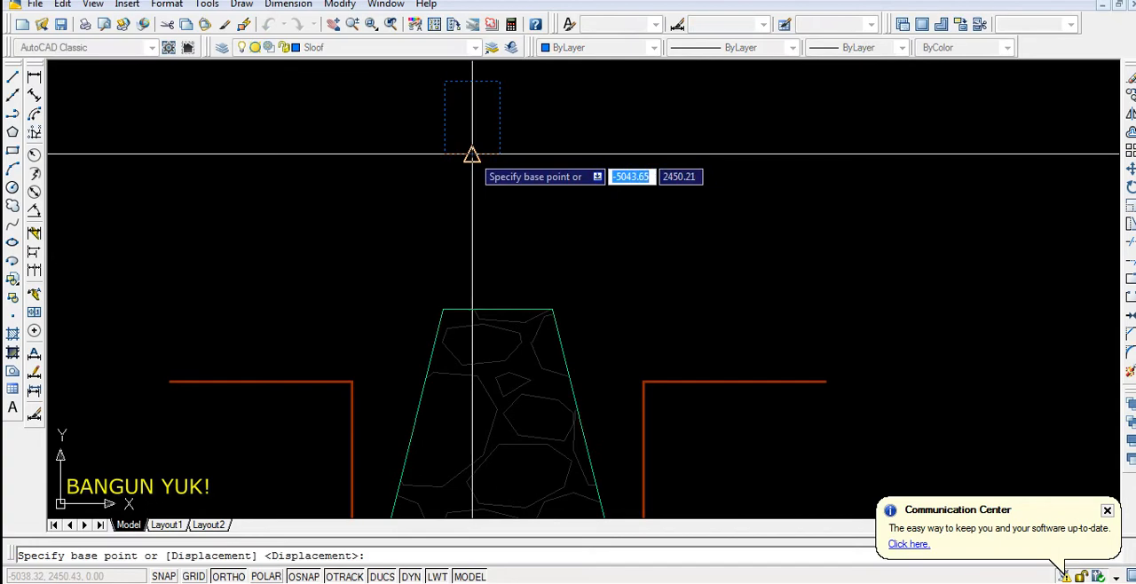
{"action": "left_click", "coordinate": [472, 153]}
{"action": "left_click", "coordinate": [497, 309]}
{"action": "scroll", "coordinate": [512, 286], "scroll_direction": "down", "scroll_amount": 3}
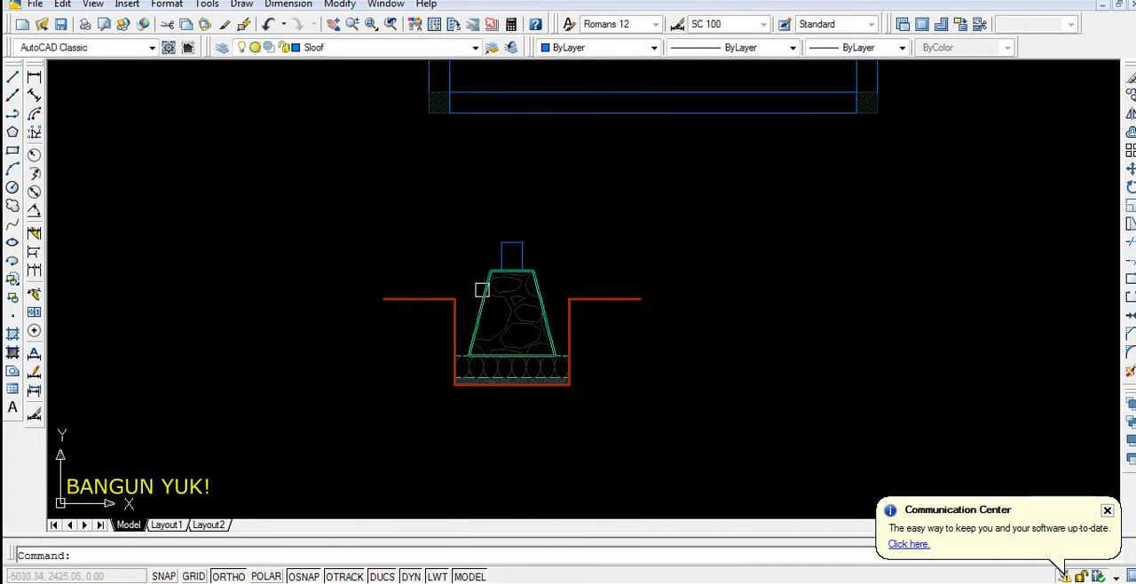
Examine the sloof rectangle's seating on the foundation top and the surrounding cross-section
{"action": "scroll", "coordinate": [512, 248], "scroll_direction": "up", "scroll_amount": 7}
{"action": "middle_click_drag", "start_coordinate": [554, 220], "coordinate": [506, 205]}
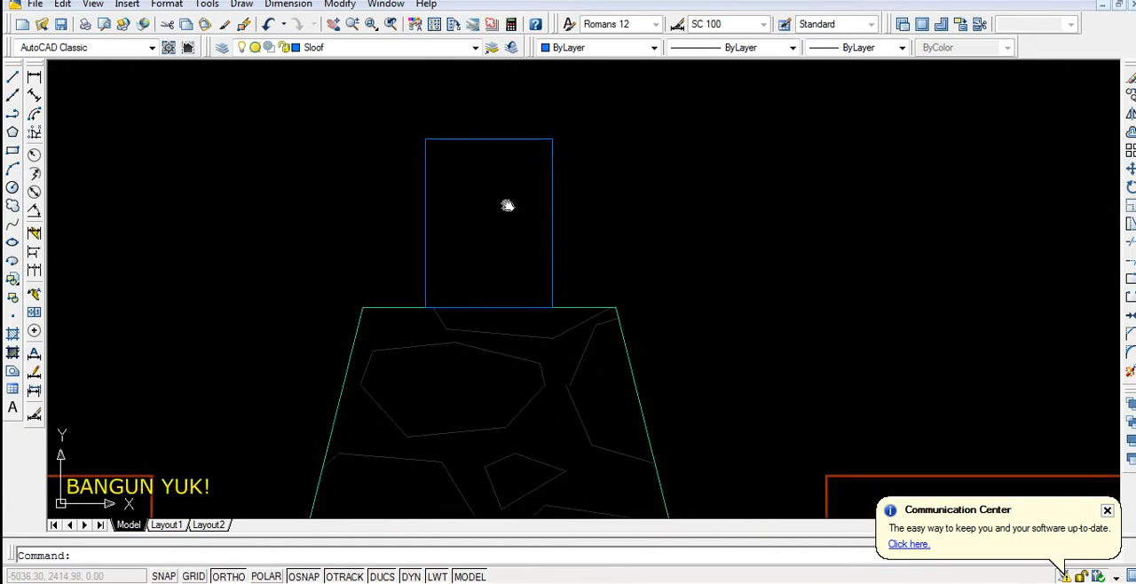
{"action": "scroll", "coordinate": [463, 162], "scroll_direction": "up", "scroll_amount": 3}
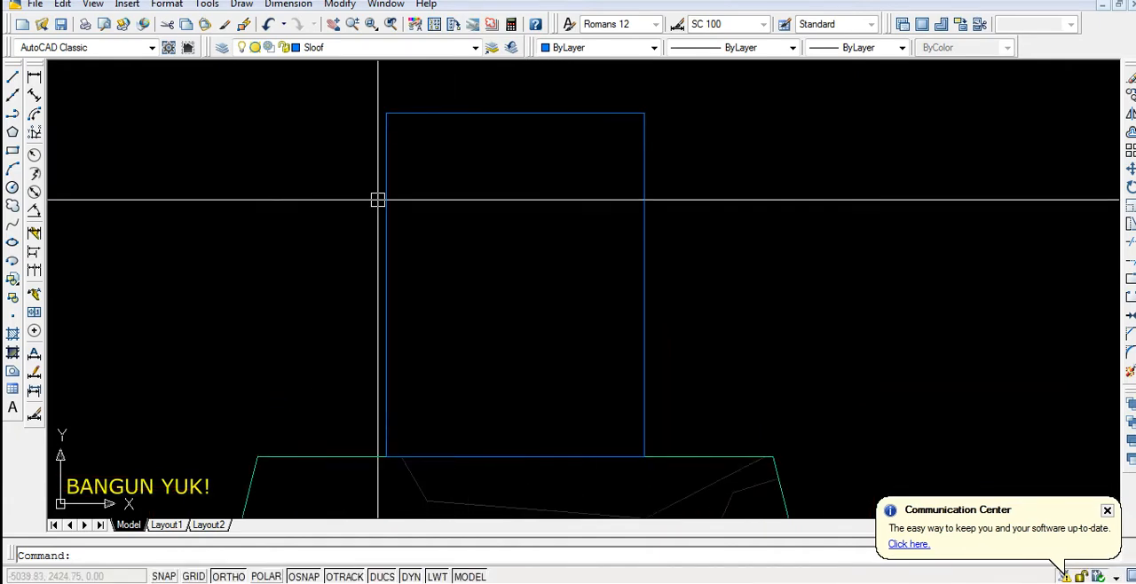
{"action": "scroll", "coordinate": [461, 240], "scroll_direction": "down", "scroll_amount": 5}
{"action": "scroll", "coordinate": [460, 245], "scroll_direction": "down", "scroll_amount": 3}
{"action": "middle_click_drag", "start_coordinate": [456, 239], "coordinate": [464, 386]}
{"action": "scroll", "coordinate": [567, 160], "scroll_direction": "down", "scroll_amount": 4}
{"action": "scroll", "coordinate": [541, 139], "scroll_direction": "up", "scroll_amount": 4}
{"action": "scroll", "coordinate": [491, 173], "scroll_direction": "down", "scroll_amount": 2}
{"action": "scroll", "coordinate": [462, 257], "scroll_direction": "up", "scroll_amount": 12}
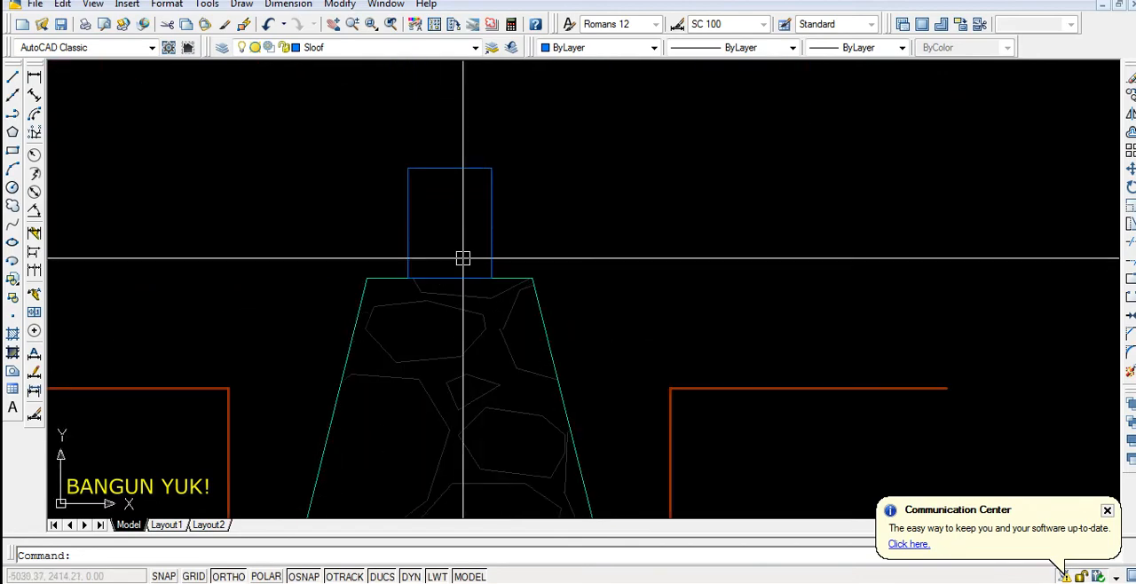
Offset the sloof rectangle 2.5 units inward for the stirrup outline
{"action": "scroll", "coordinate": [437, 182], "scroll_direction": "up", "scroll_amount": 3}
{"action": "scroll", "coordinate": [419, 186], "scroll_direction": "up", "scroll_amount": 3}
{"action": "scroll", "coordinate": [438, 158], "scroll_direction": "down", "scroll_amount": 2}
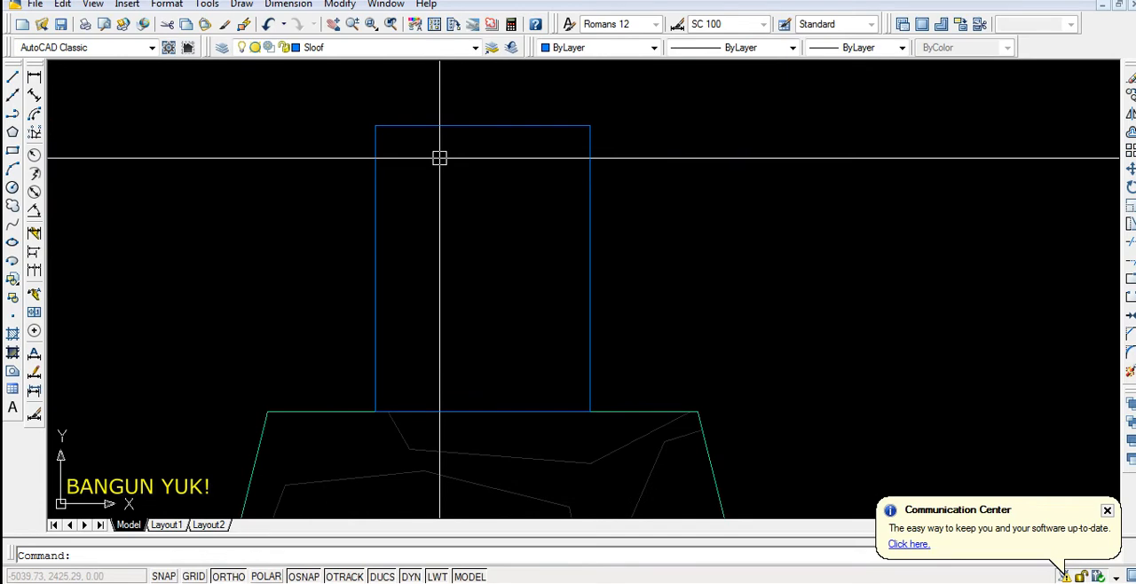
{"action": "key", "text": "Return"}
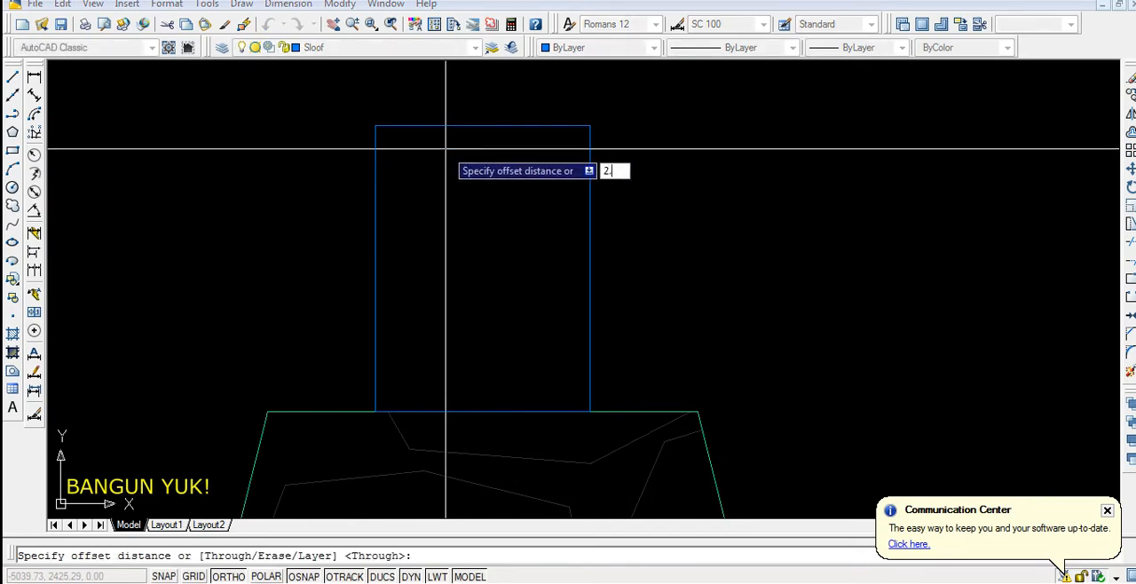
{"action": "key", "text": "Return"}
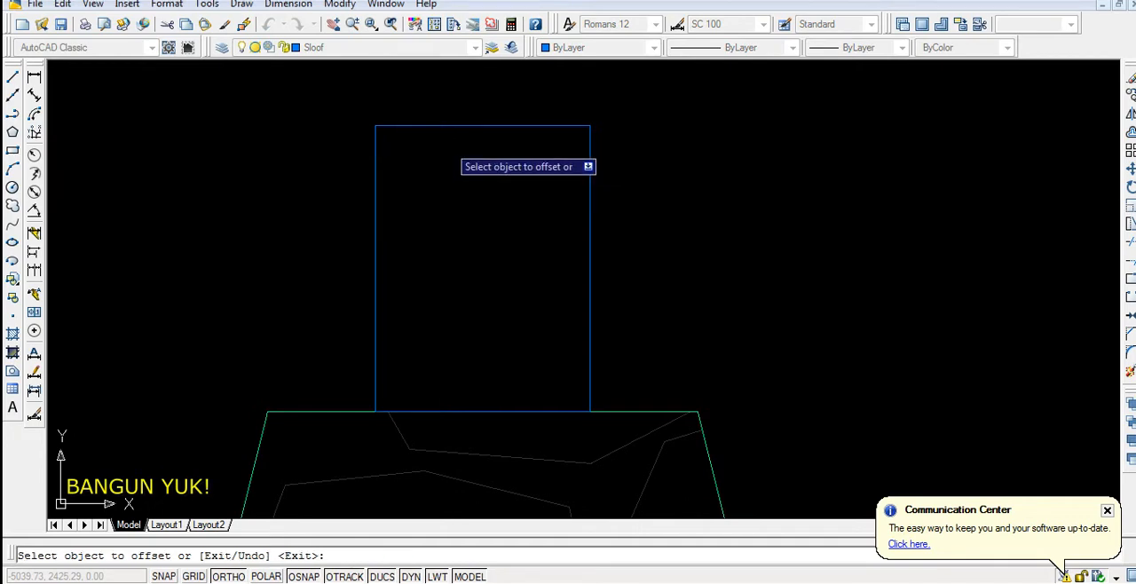
{"action": "left_click", "coordinate": [451, 127]}
{"action": "left_click", "coordinate": [449, 187]}
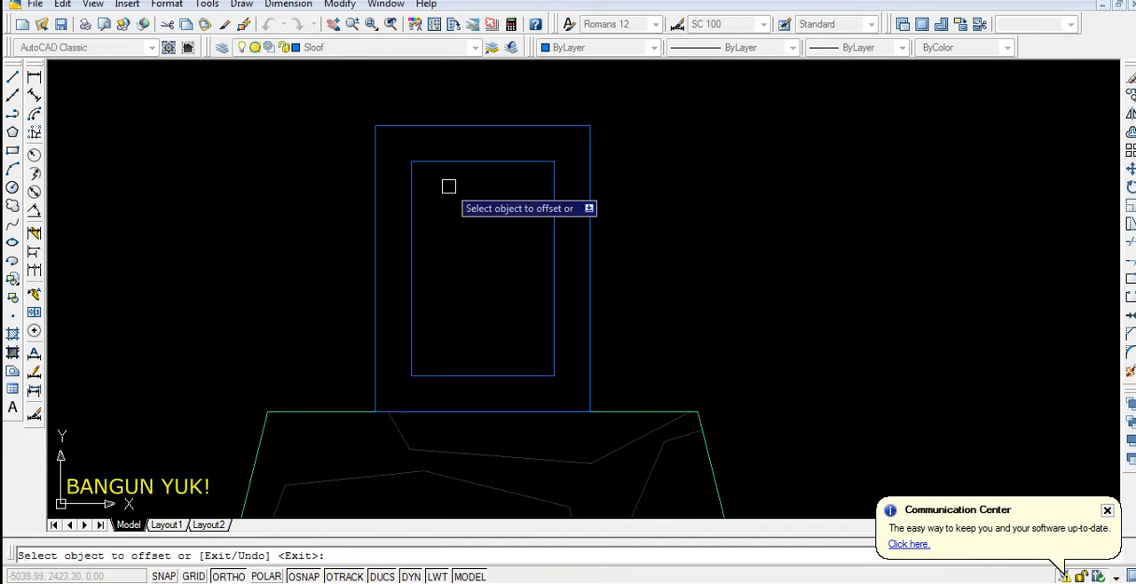
{"action": "scroll", "coordinate": [488, 198], "scroll_direction": "down", "scroll_amount": 2}
{"action": "scroll", "coordinate": [485, 196], "scroll_direction": "up", "scroll_amount": 1}
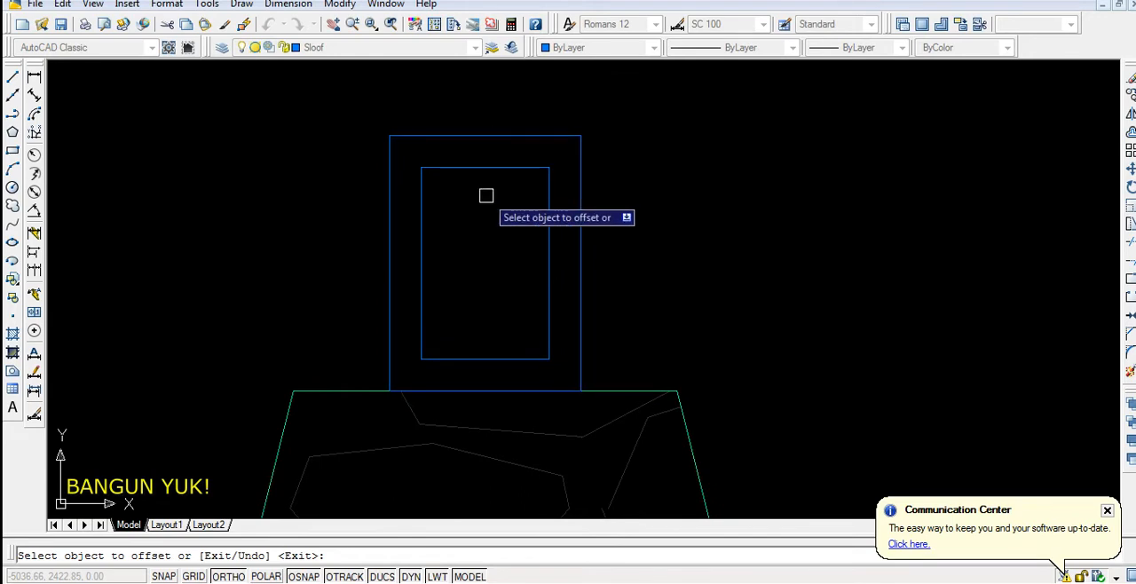
{"action": "key", "text": "Escape"}
Put the inner rectangle of the sloof on the Besi layer
{"action": "scroll", "coordinate": [488, 207], "scroll_direction": "up", "scroll_amount": 2}
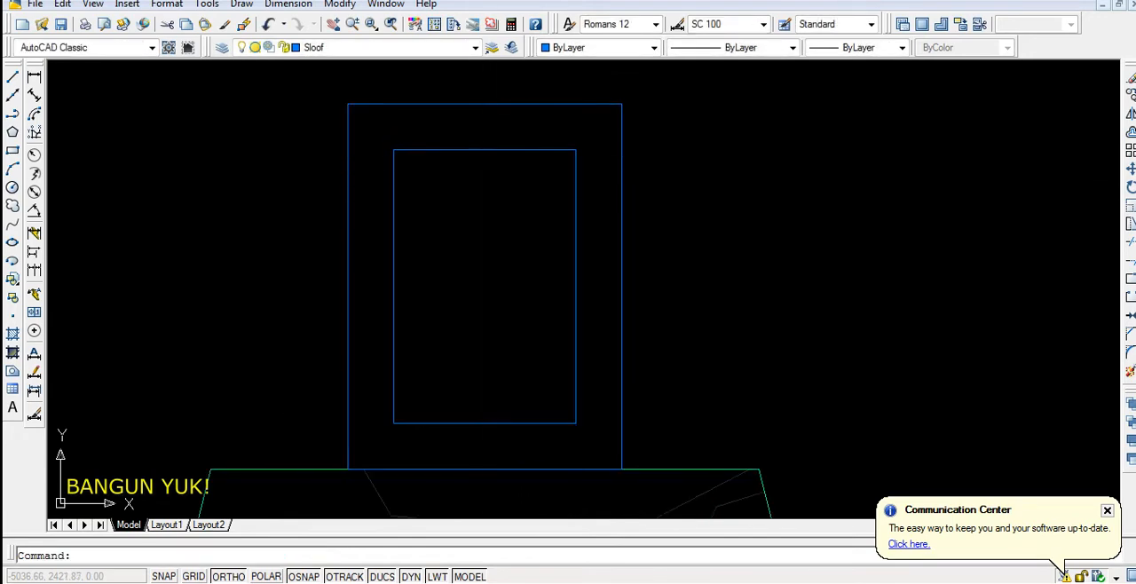
{"action": "left_click", "coordinate": [485, 151]}
{"action": "left_click", "coordinate": [475, 48]}
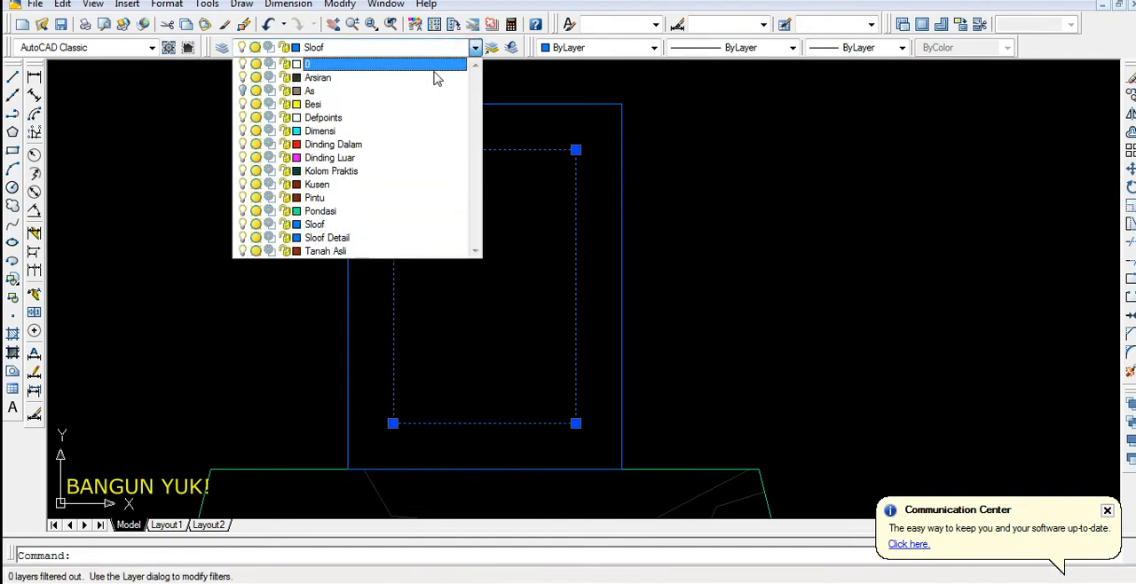
{"action": "left_click", "coordinate": [320, 105]}
{"action": "key", "text": "Escape"}
{"action": "scroll", "coordinate": [456, 163], "scroll_direction": "up", "scroll_amount": 2}
{"action": "middle_click_drag", "start_coordinate": [457, 162], "coordinate": [475, 143]}
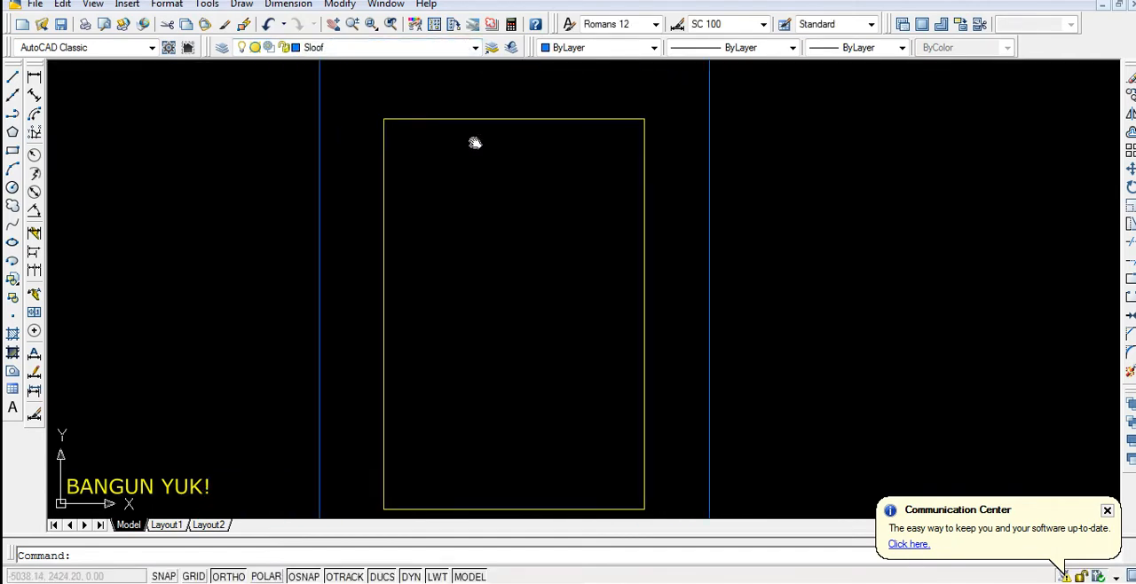
Offset the yellow stirrup rectangle about 0.6 units inward to give the stirrup its thickness
{"action": "scroll", "coordinate": [422, 164], "scroll_direction": "down", "scroll_amount": 1}
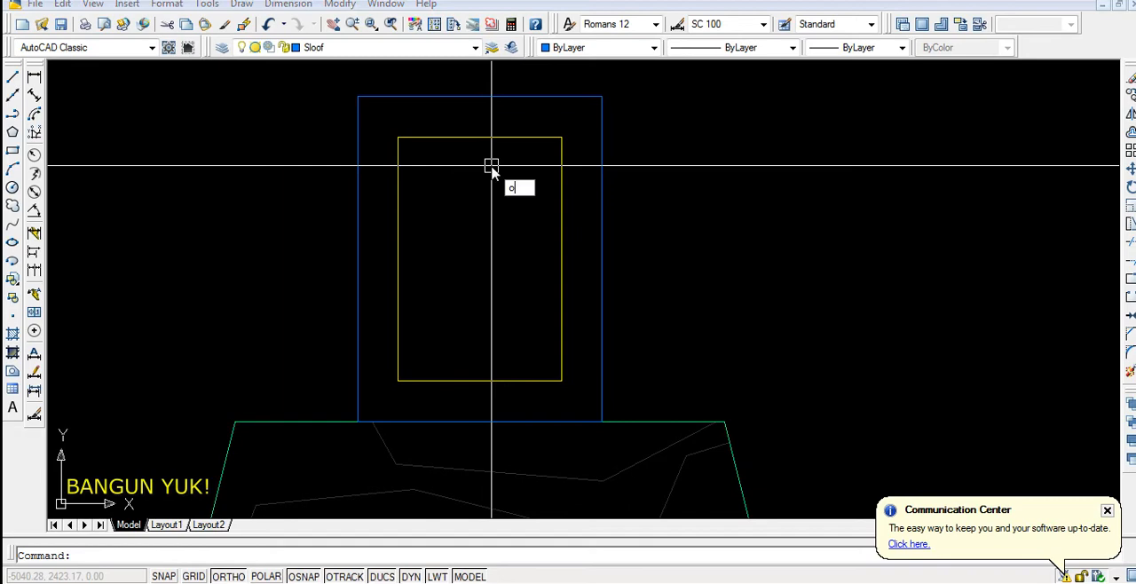
{"action": "key", "text": "Return"}
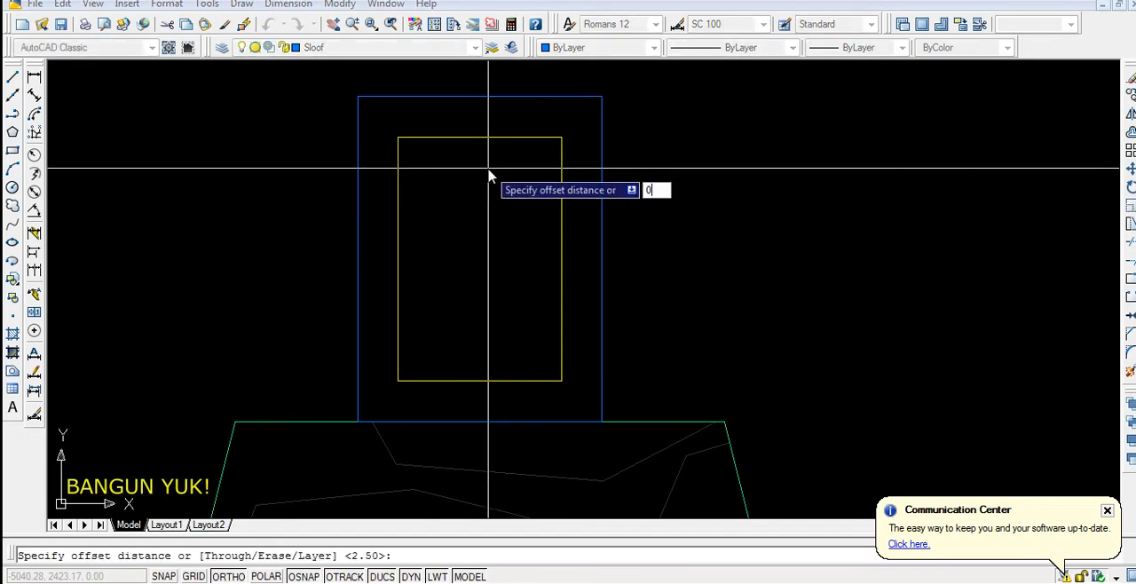
{"action": "key", "text": "Return"}
{"action": "scroll", "coordinate": [488, 167], "scroll_direction": "up", "scroll_amount": 2}
{"action": "left_click", "coordinate": [474, 128]}
{"action": "left_click", "coordinate": [482, 174]}
{"action": "key", "text": "Return"}
{"action": "scroll", "coordinate": [374, 174], "scroll_direction": "up", "scroll_amount": 2}
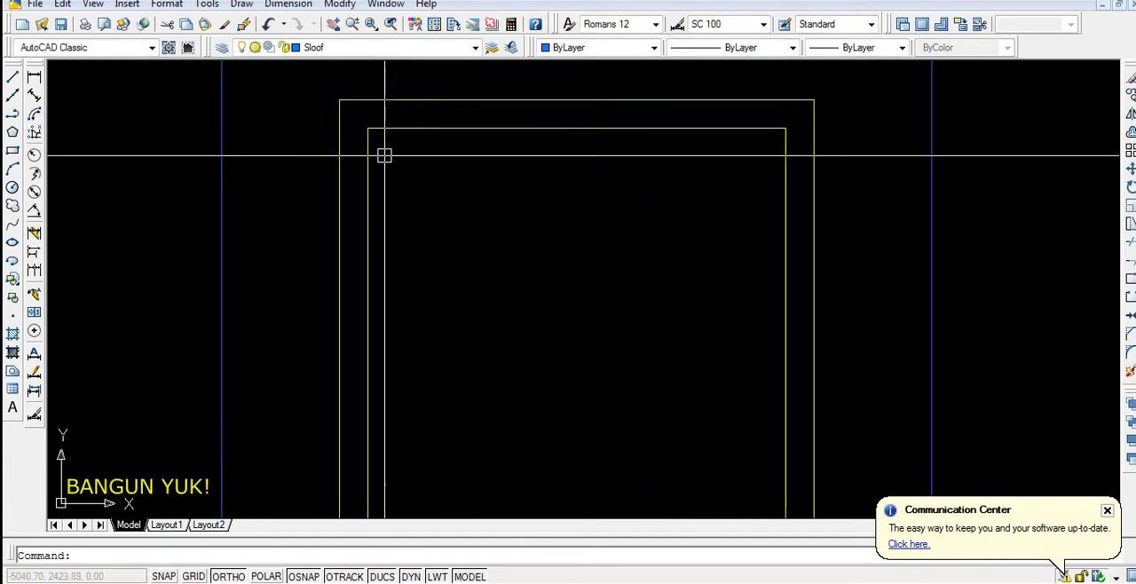
Draw a reinforcement bar circle with a radius of about 0.5 units inside the stirrup, near its upper-left corner
{"action": "scroll", "coordinate": [382, 159], "scroll_direction": "down", "scroll_amount": 1}
{"action": "scroll", "coordinate": [398, 152], "scroll_direction": "up", "scroll_amount": 3}
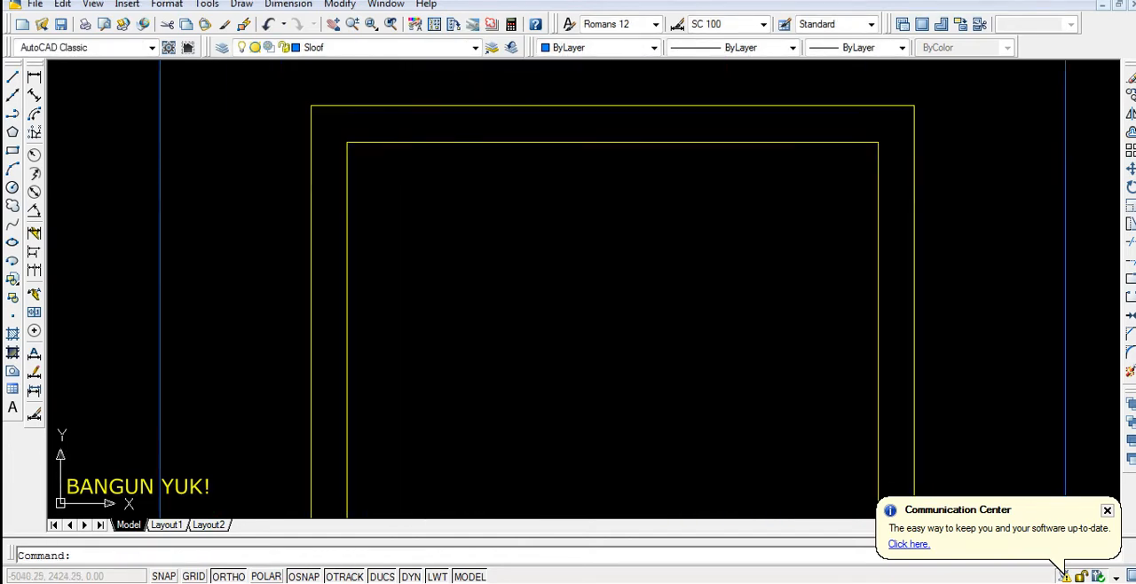
{"action": "scroll", "coordinate": [363, 178], "scroll_direction": "down", "scroll_amount": 2}
{"action": "scroll", "coordinate": [410, 184], "scroll_direction": "up", "scroll_amount": 2}
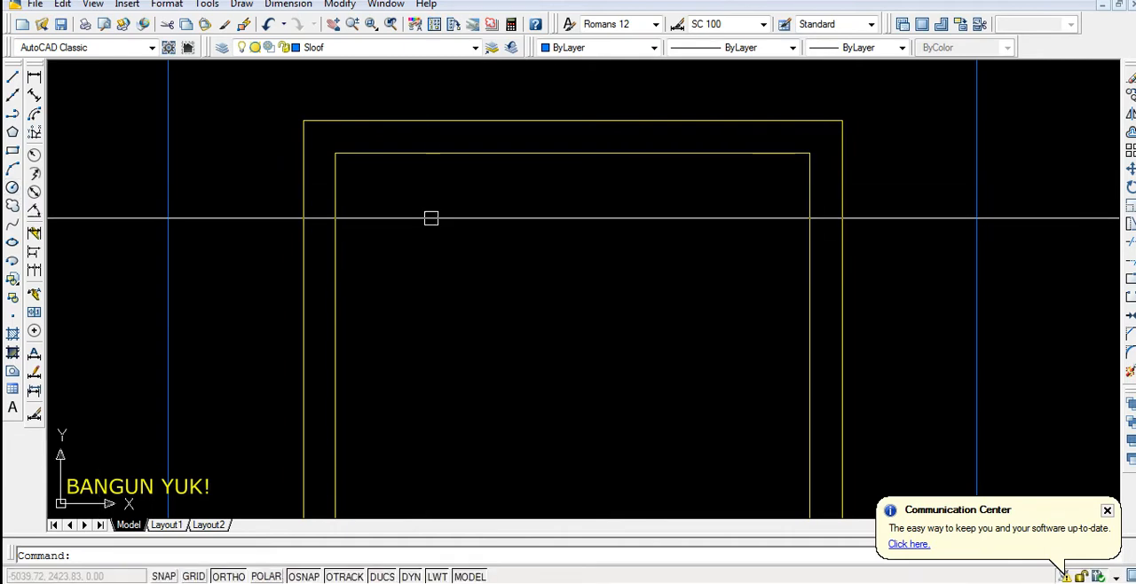
{"action": "key", "text": "Return"}
{"action": "scroll", "coordinate": [382, 227], "scroll_direction": "up", "scroll_amount": 2}
{"action": "left_click", "coordinate": [401, 250]}
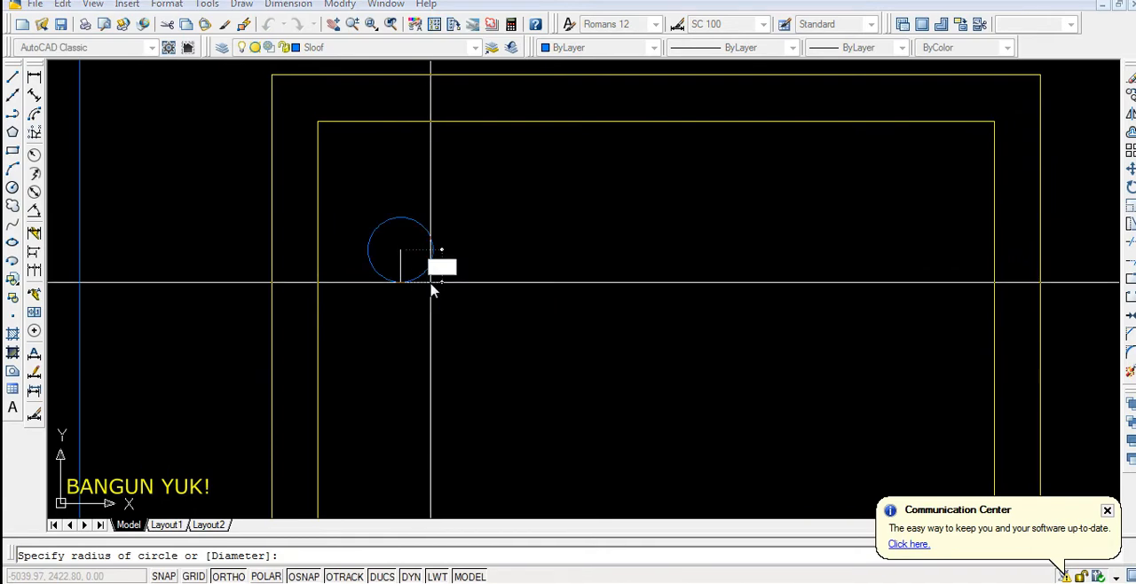
{"action": "left_click", "coordinate": [431, 282]}
{"action": "scroll", "coordinate": [418, 268], "scroll_direction": "down", "scroll_amount": 3}
Fill the reinforcement bar circle with the SOLID hatch pattern
{"action": "scroll", "coordinate": [402, 226], "scroll_direction": "up", "scroll_amount": 3}
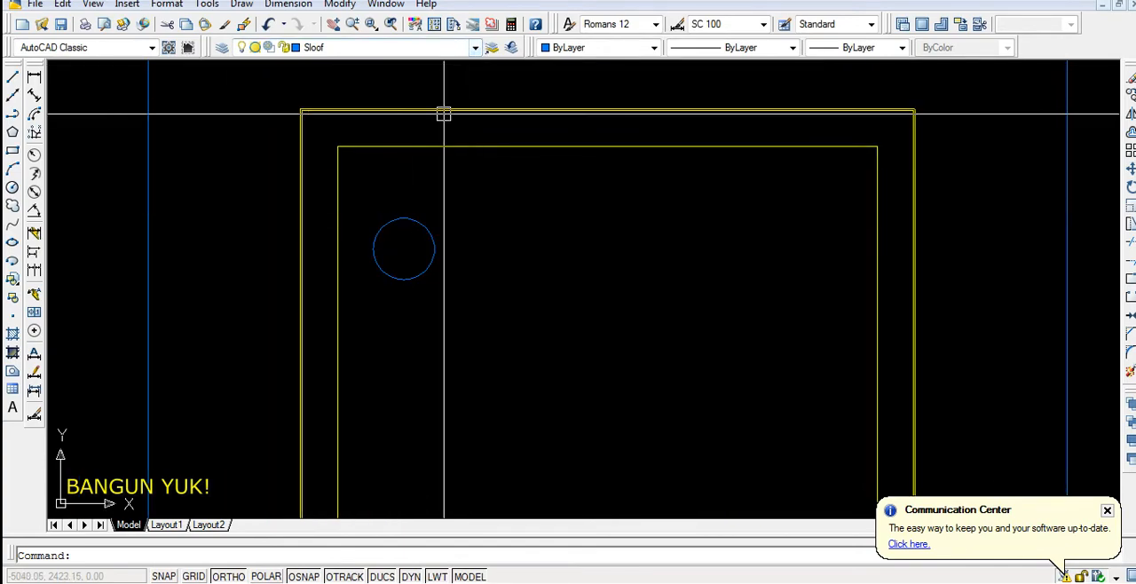
{"action": "key", "text": "Return"}
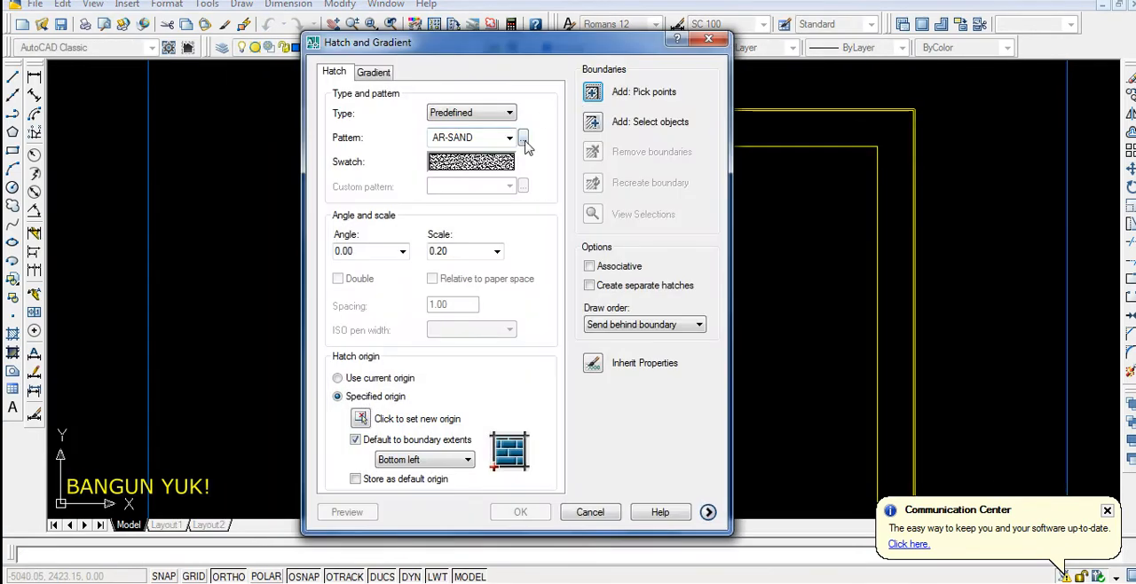
{"action": "left_click", "coordinate": [523, 139]}
{"action": "double_click", "coordinate": [516, 170]}
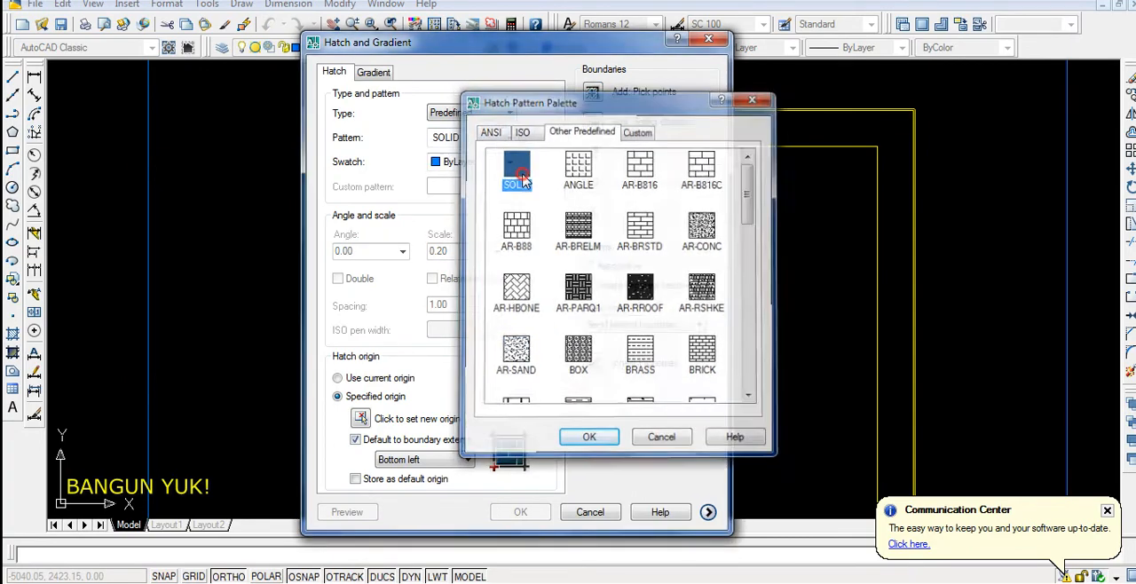
{"action": "left_click", "coordinate": [597, 92]}
{"action": "left_click", "coordinate": [405, 248]}
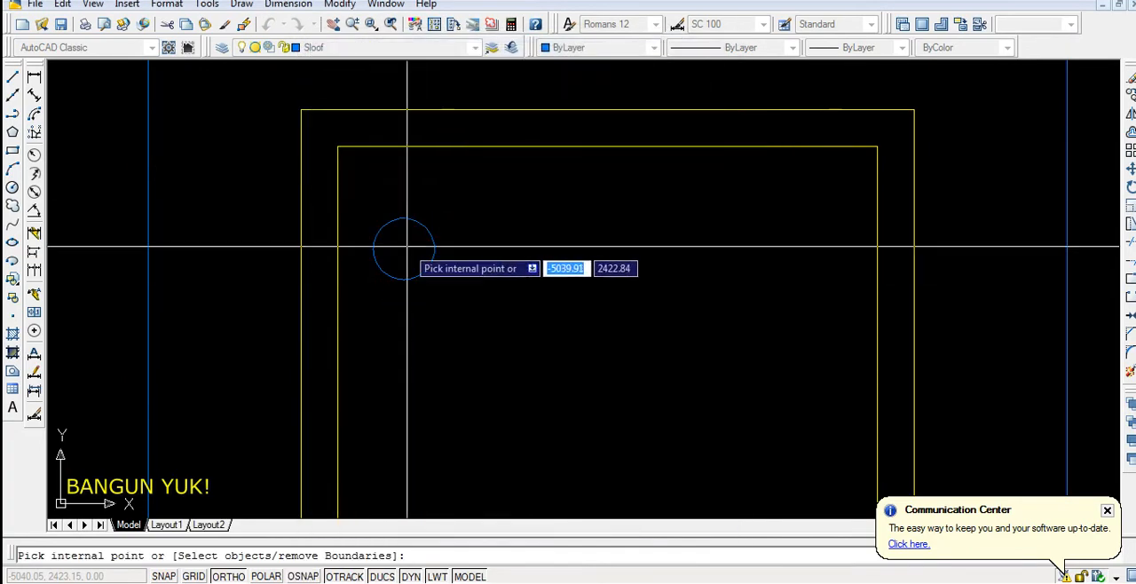
{"action": "key", "text": "Return"}
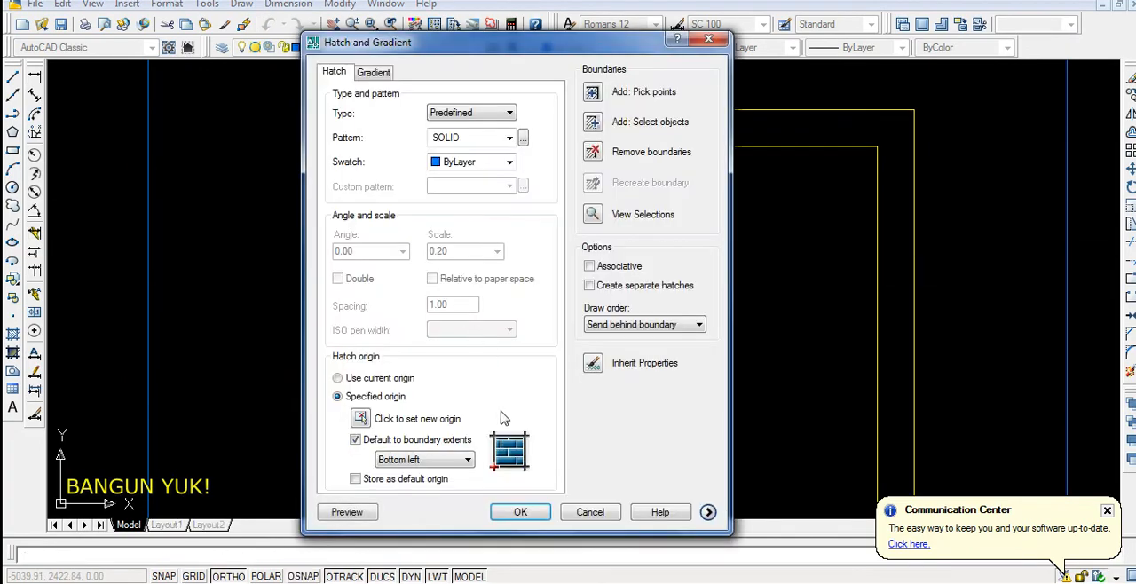
{"action": "left_click", "coordinate": [511, 518]}
Put the bar circle's solid fill on the Arsiran layer
{"action": "left_click", "coordinate": [405, 248]}
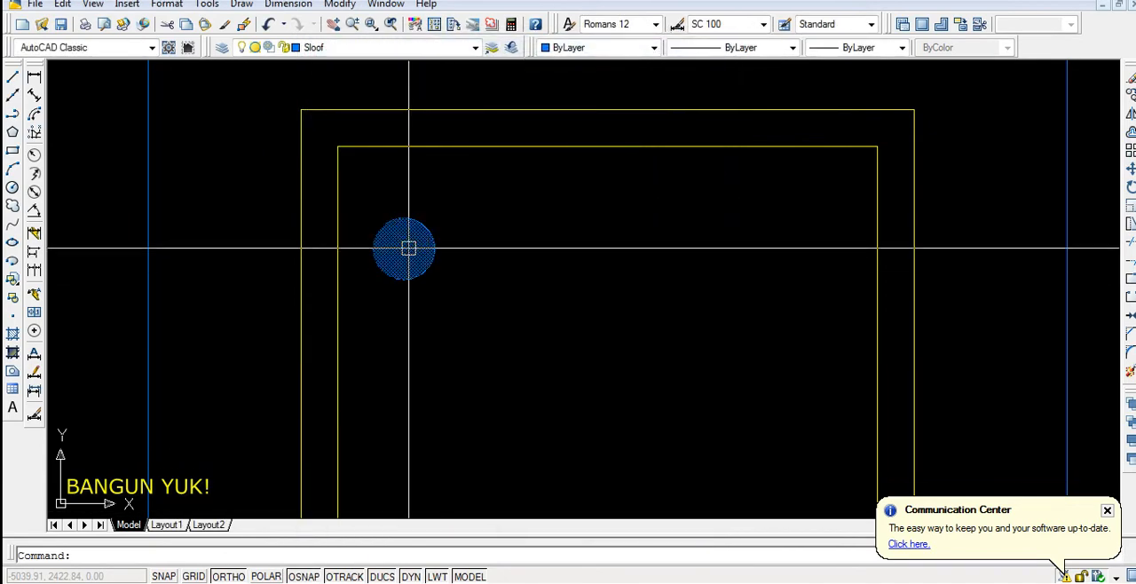
{"action": "left_click", "coordinate": [401, 48]}
{"action": "left_click", "coordinate": [333, 78]}
{"action": "key", "text": "Escape"}
Move the filled bar circle by its left quadrant onto the upper-left corner of the inner stirrup rectangle
{"action": "left_click", "coordinate": [432, 203]}
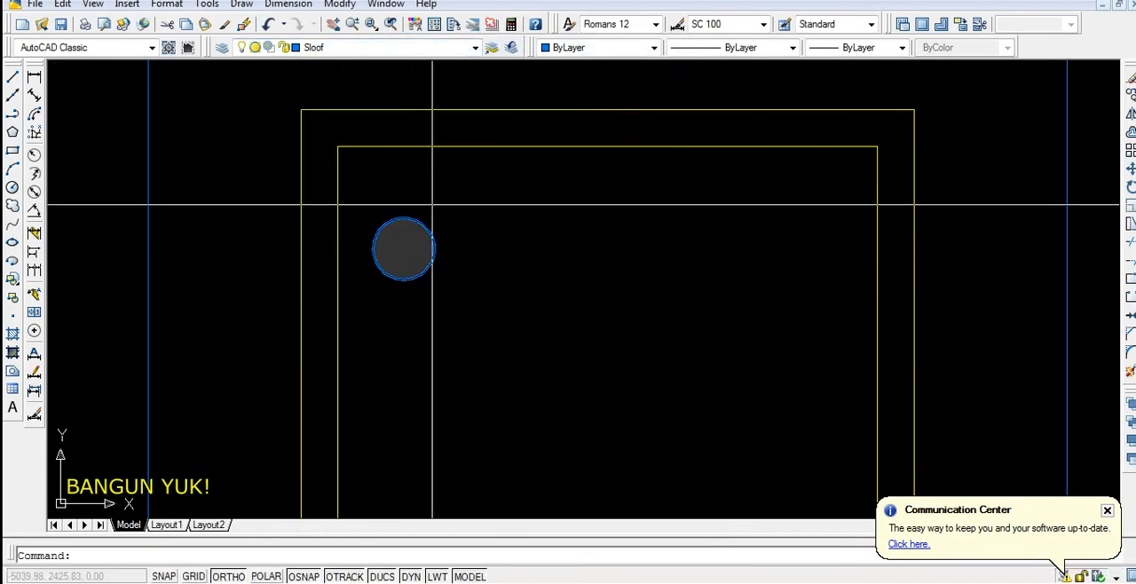
{"action": "left_click", "coordinate": [387, 306]}
{"action": "scroll", "coordinate": [326, 237], "scroll_direction": "up", "scroll_amount": 2}
{"action": "type", "text": "m"}
{"action": "key", "text": "Return"}
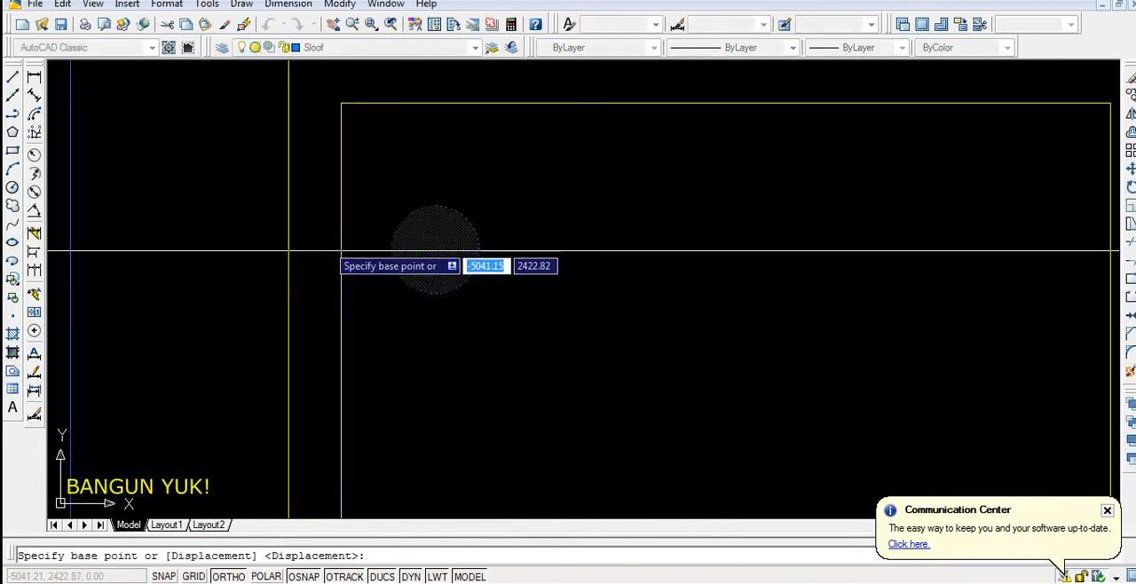
{"action": "left_click", "coordinate": [391, 249]}
{"action": "left_click", "coordinate": [341, 104]}
{"action": "scroll", "coordinate": [356, 232], "scroll_direction": "down", "scroll_amount": 5}
{"action": "scroll", "coordinate": [373, 180], "scroll_direction": "up", "scroll_amount": 5}
Move the filled bar circle down from its top quadrant until it touches the inner stirrup rectangle's top edge
{"action": "left_click", "coordinate": [372, 180]}
{"action": "left_click", "coordinate": [357, 190]}
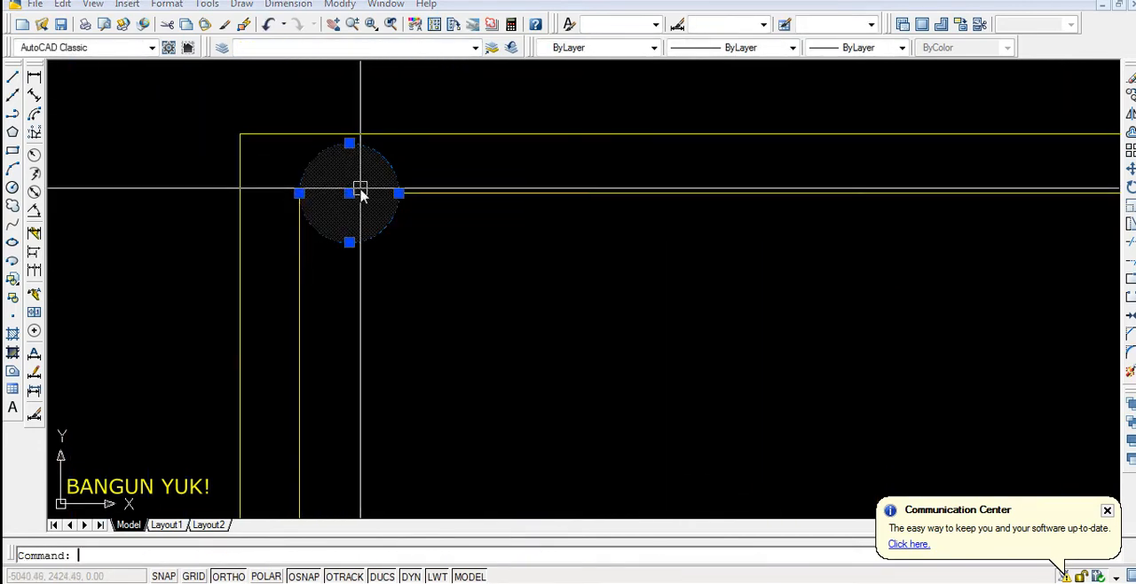
{"action": "scroll", "coordinate": [360, 190], "scroll_direction": "up", "scroll_amount": 2}
{"action": "type", "text": "m"}
{"action": "key", "text": "Return"}
{"action": "left_click", "coordinate": [347, 131]}
{"action": "left_click", "coordinate": [346, 201]}
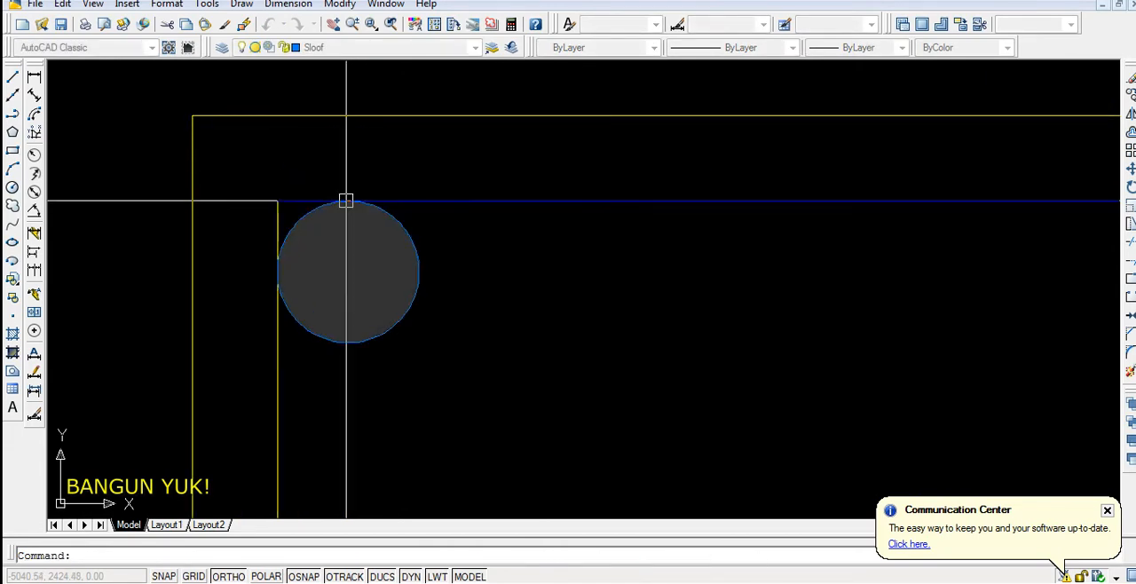
Mirror the filled bar circle across the vertical centreline of the stirrup into its upper-right corner, keeping the original
{"action": "scroll", "coordinate": [350, 197], "scroll_direction": "down", "scroll_amount": 3}
{"action": "left_click", "coordinate": [386, 234]}
{"action": "left_click", "coordinate": [365, 224]}
{"action": "scroll", "coordinate": [373, 238], "scroll_direction": "down", "scroll_amount": 4}
{"action": "type", "text": "m"}
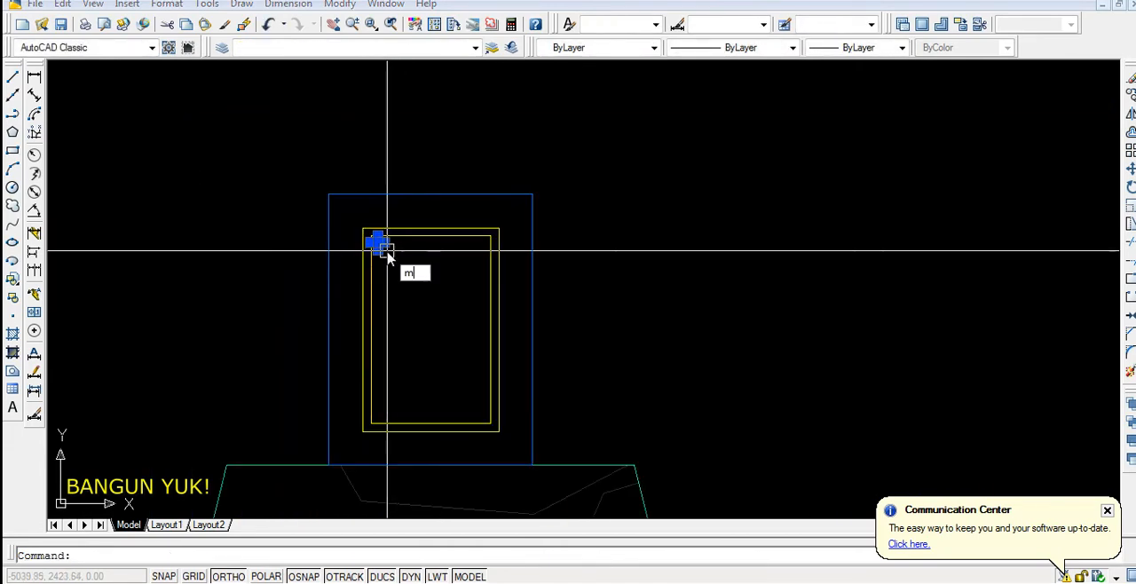
{"action": "type", "text": "i"}
{"action": "key", "text": "Return"}
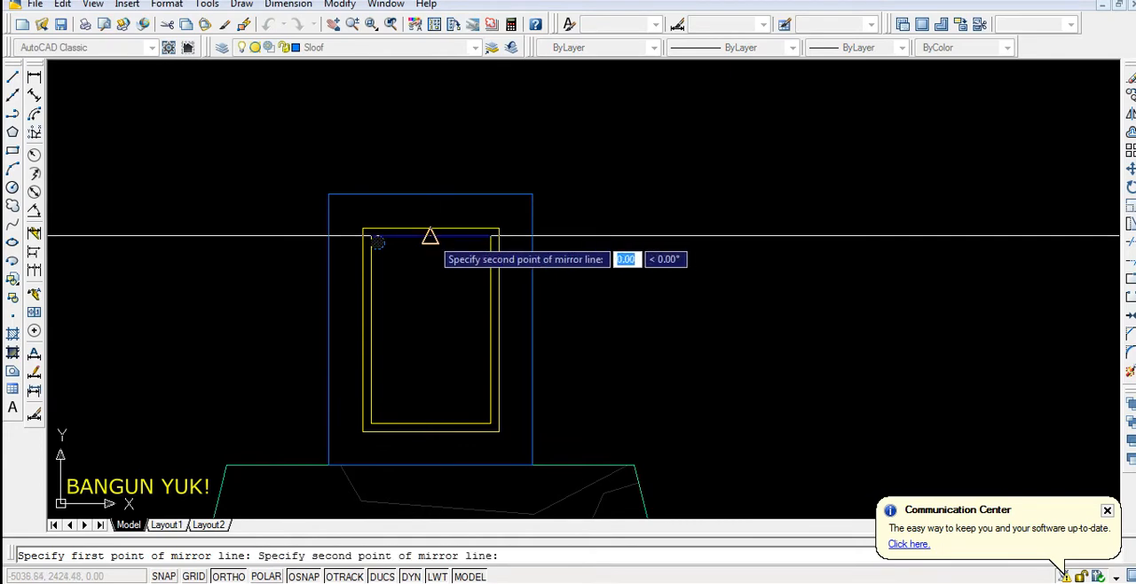
{"action": "left_click", "coordinate": [447, 168]}
{"action": "key", "text": "Return"}
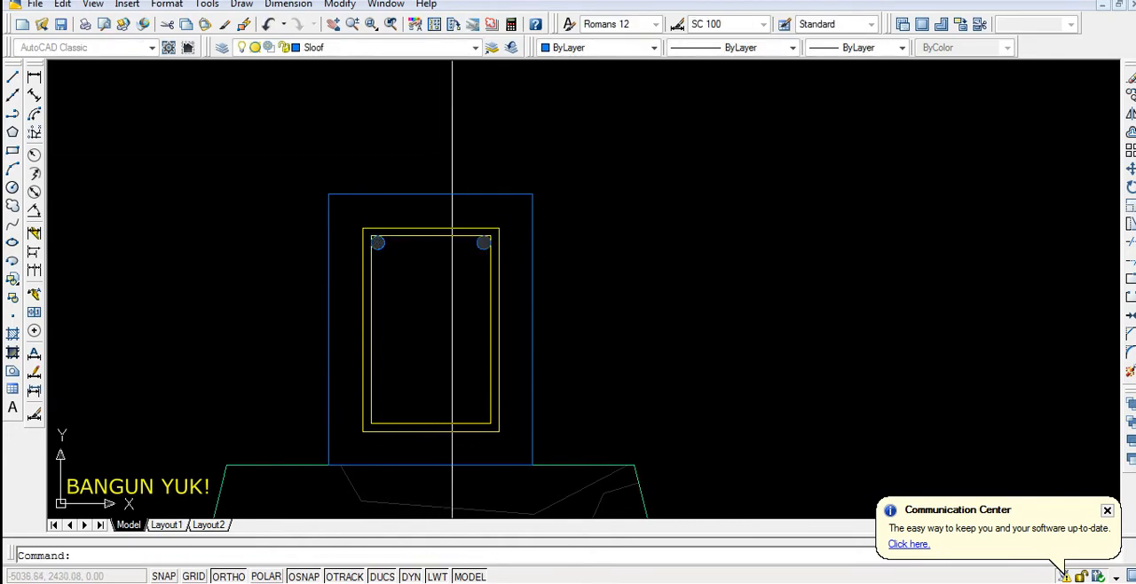
Mirror both upper bar circles across the sloof's horizontal centreline into the lower stirrup corners, keeping the originals
{"action": "scroll", "coordinate": [469, 288], "scroll_direction": "up", "scroll_amount": 3}
{"action": "left_click", "coordinate": [502, 192]}
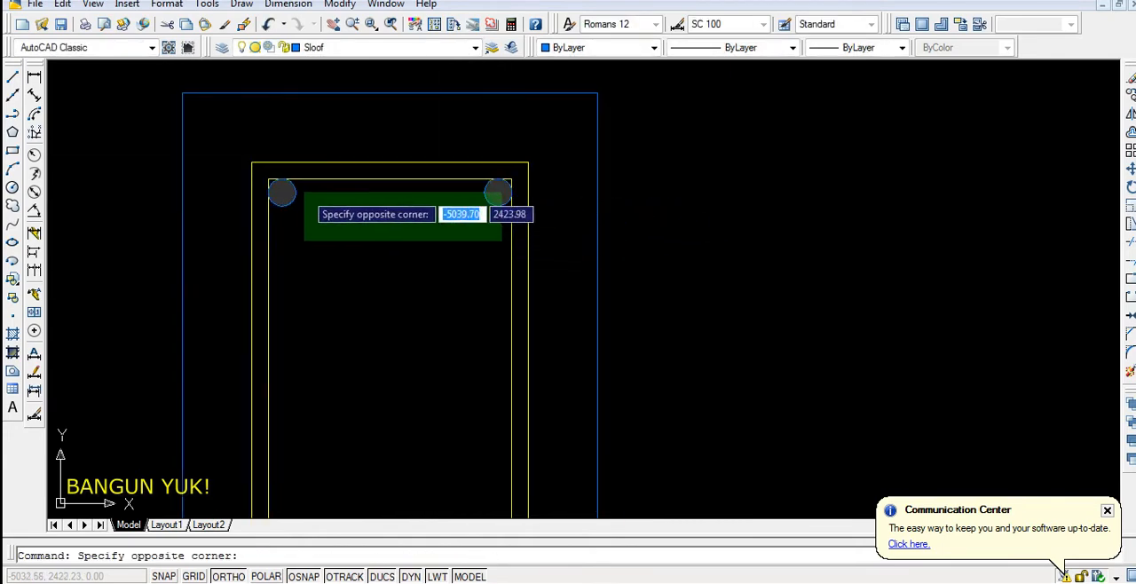
{"action": "left_click", "coordinate": [289, 239]}
{"action": "scroll", "coordinate": [403, 213], "scroll_direction": "down", "scroll_amount": 3}
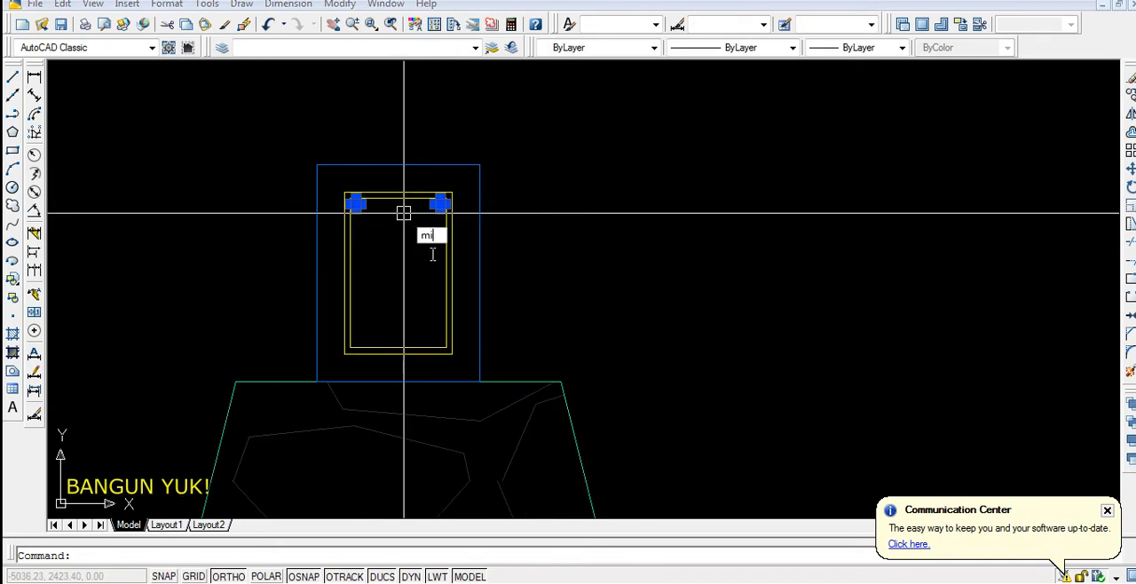
{"action": "key", "text": "Return"}
{"action": "left_click", "coordinate": [480, 274]}
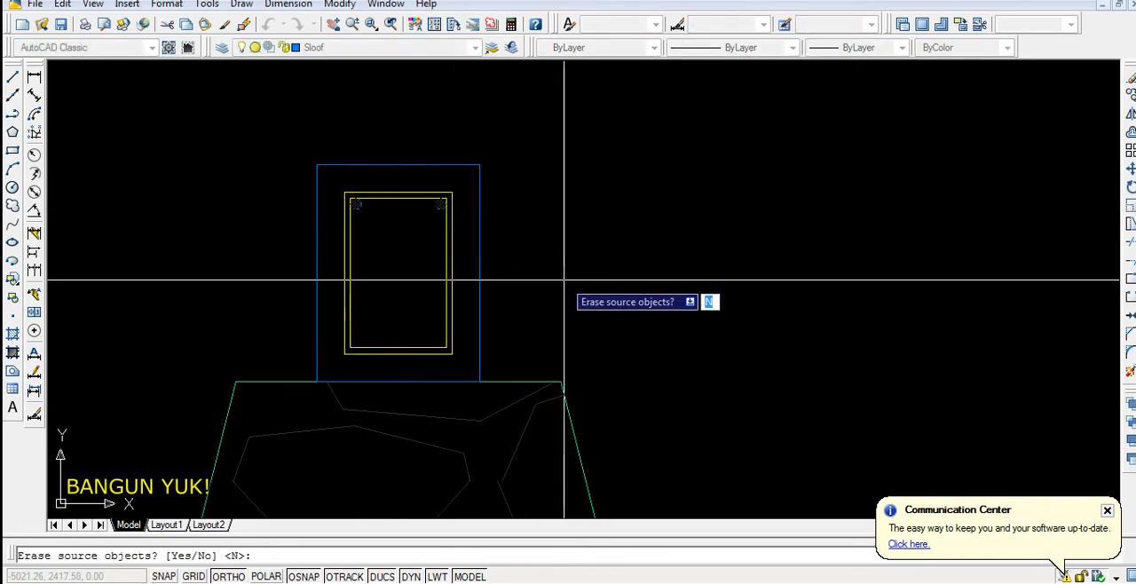
{"action": "key", "text": "Return"}
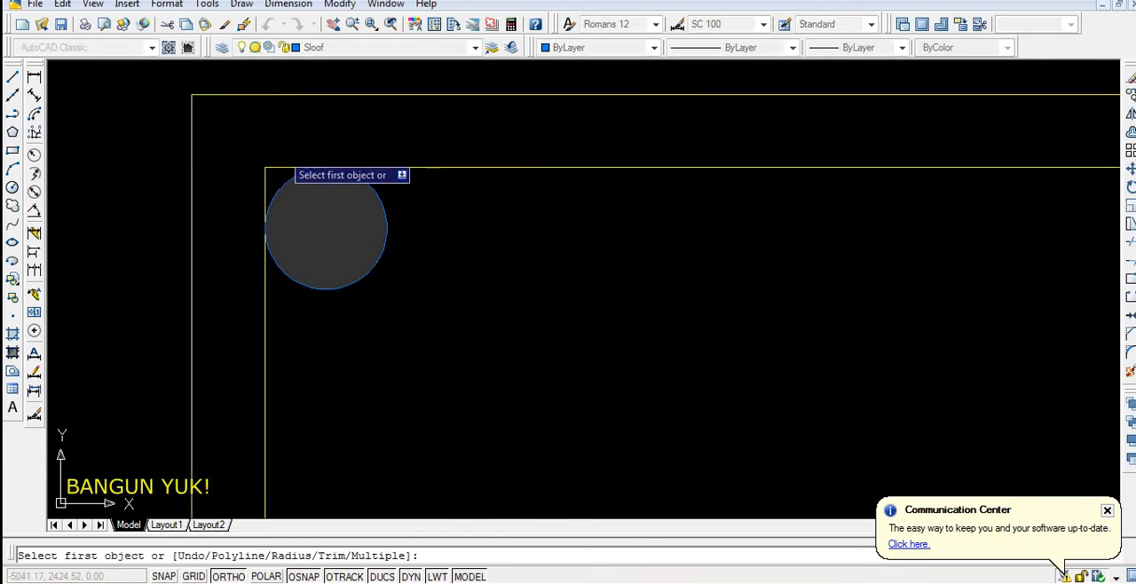
Fillet the two upper corners of the inner stirrup rectangle with a radius matching the bar circles
{"action": "key", "text": "Return"}
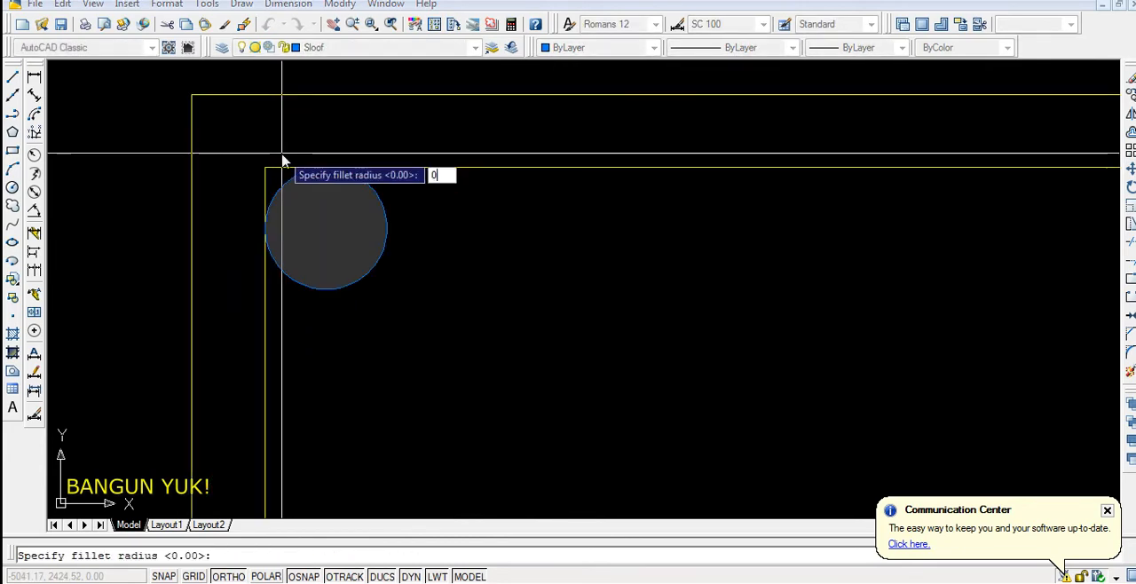
{"action": "key", "text": "Return"}
{"action": "left_click", "coordinate": [265, 282]}
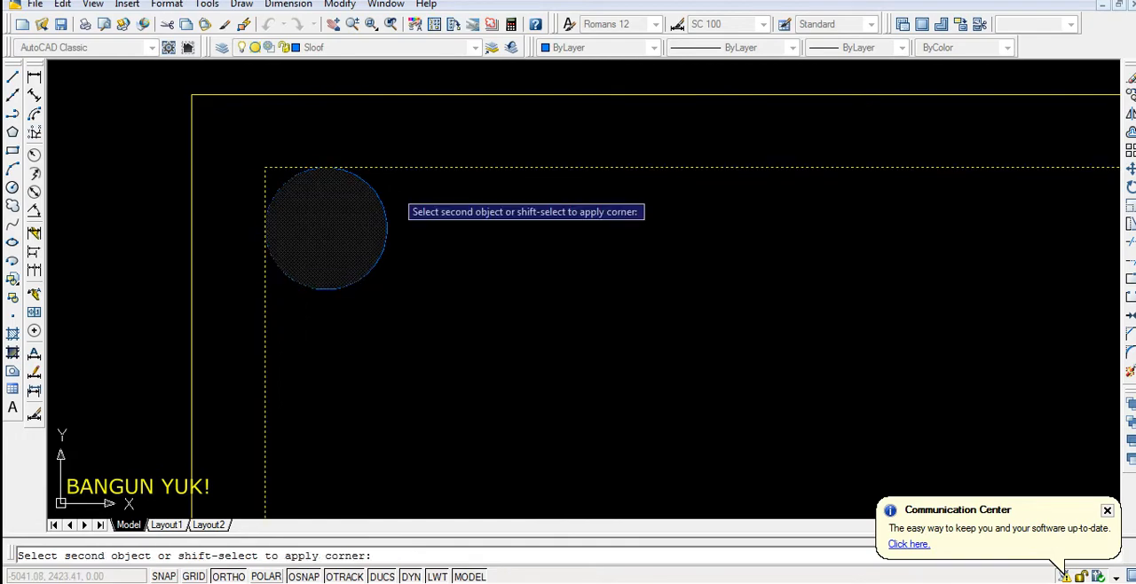
{"action": "left_click", "coordinate": [437, 168]}
{"action": "scroll", "coordinate": [342, 181], "scroll_direction": "down", "scroll_amount": 4}
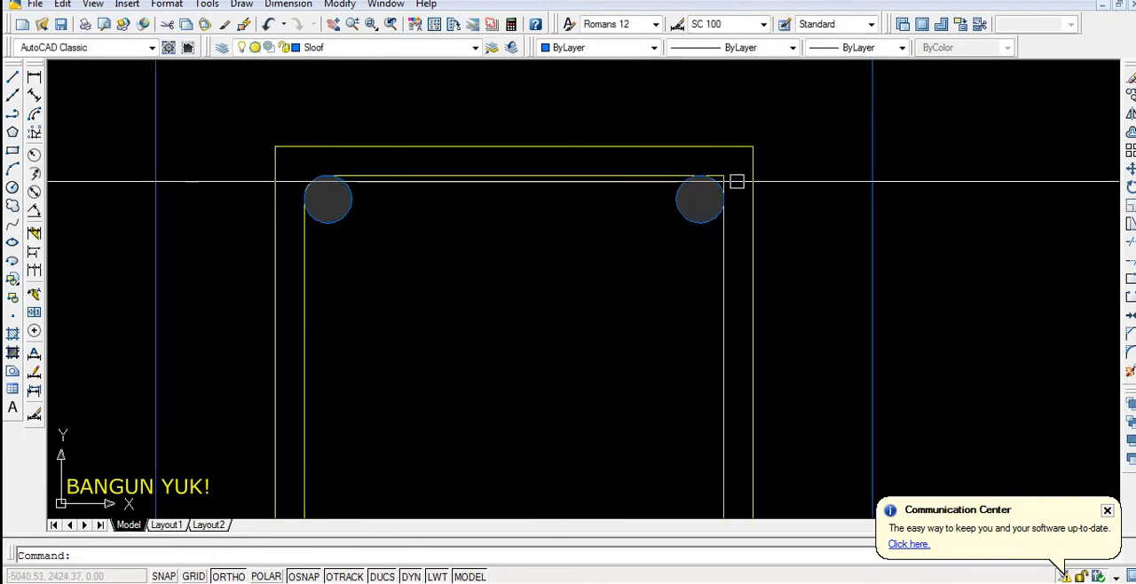
{"action": "scroll", "coordinate": [674, 181], "scroll_direction": "up", "scroll_amount": 4}
{"action": "key", "text": "Return"}
{"action": "left_click", "coordinate": [670, 160]}
{"action": "left_click", "coordinate": [811, 278]}
{"action": "scroll", "coordinate": [738, 157], "scroll_direction": "down", "scroll_amount": 6}
Fillet the two lower corners of the inner stirrup rectangle with the same radius so they wrap around the bars
{"action": "scroll", "coordinate": [738, 478], "scroll_direction": "up", "scroll_amount": 7}
{"action": "key", "text": "Return"}
{"action": "left_click", "coordinate": [735, 407]}
{"action": "left_click", "coordinate": [580, 441]}
{"action": "scroll", "coordinate": [674, 390], "scroll_direction": "down", "scroll_amount": 8}
{"action": "scroll", "coordinate": [535, 377], "scroll_direction": "up", "scroll_amount": 2}
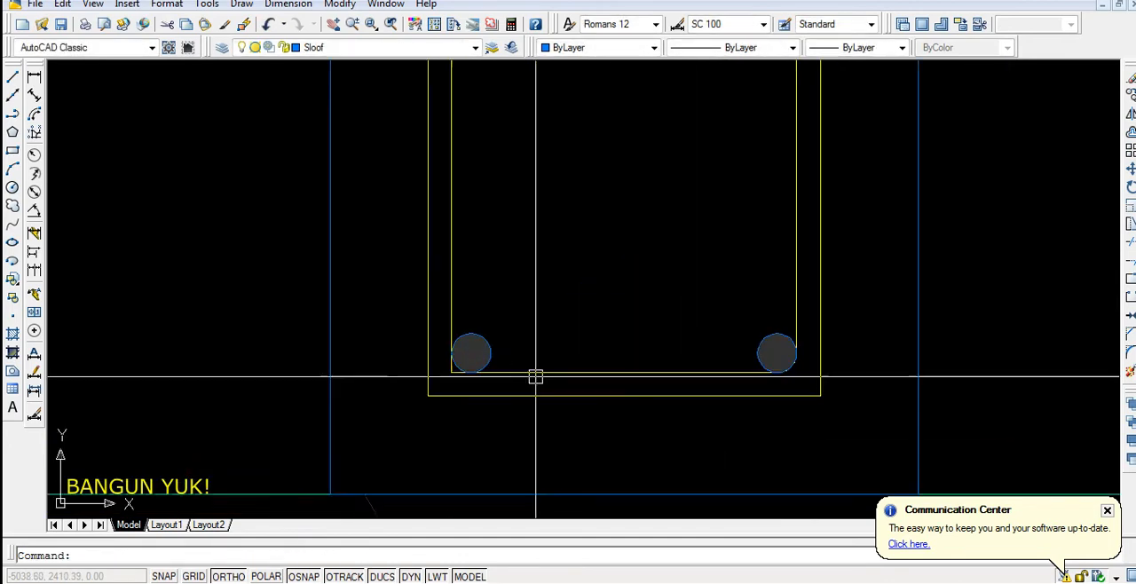
{"action": "scroll", "coordinate": [505, 374], "scroll_direction": "up", "scroll_amount": 3}
{"action": "key", "text": "Return"}
{"action": "left_click", "coordinate": [502, 373]}
{"action": "left_click", "coordinate": [396, 293]}
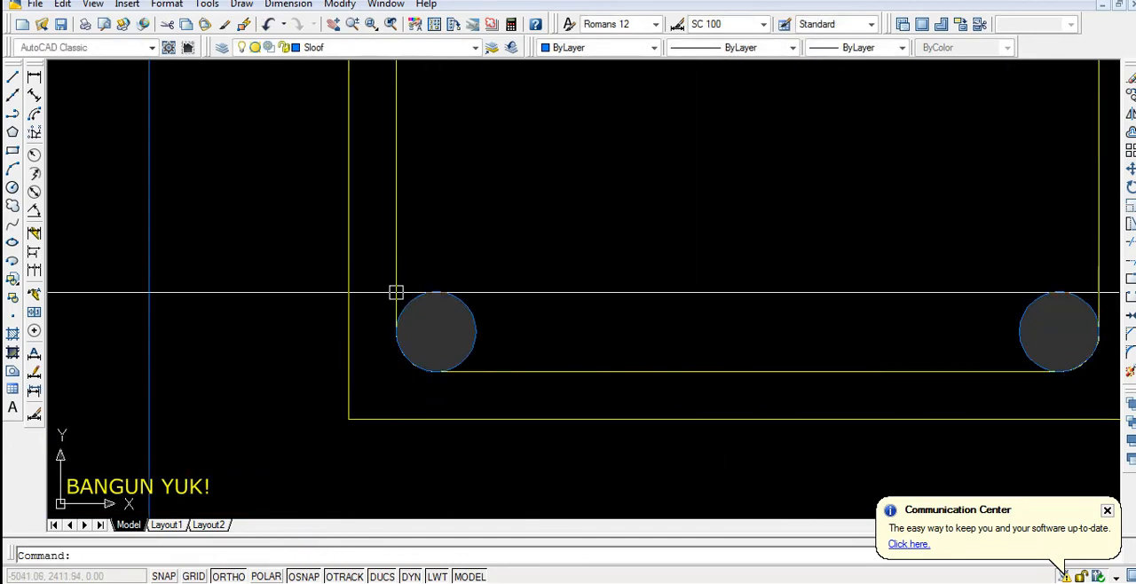
{"action": "scroll", "coordinate": [396, 293], "scroll_direction": "down", "scroll_amount": 5}
{"action": "scroll", "coordinate": [413, 121], "scroll_direction": "up", "scroll_amount": 5}
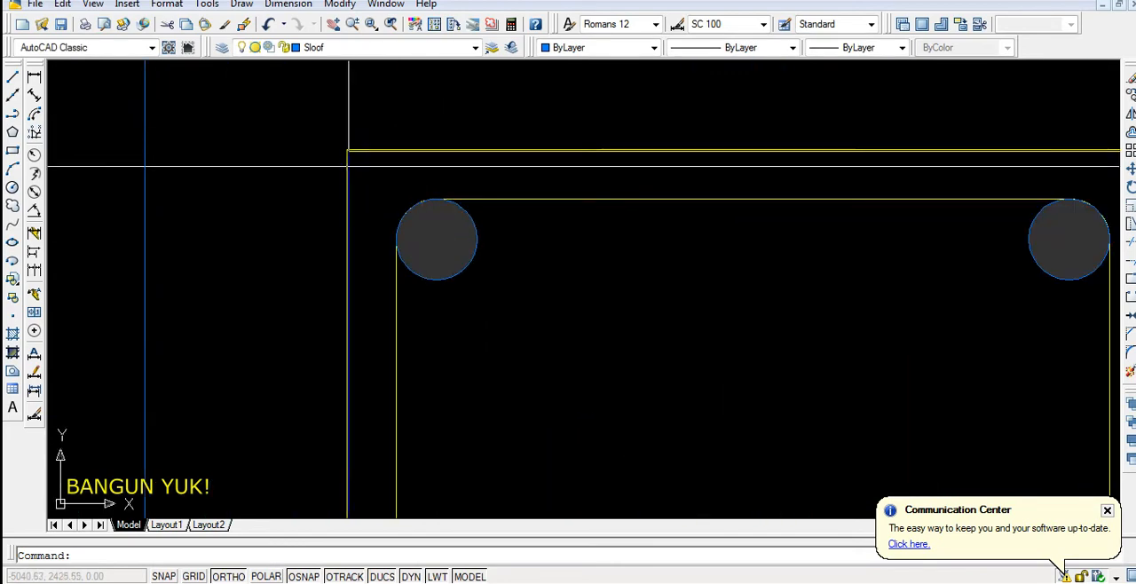
Draw a line 4 units long at 45° from the outer stirrup rectangle's upper-left corner diagonally down through the bar
{"action": "scroll", "coordinate": [307, 191], "scroll_direction": "down", "scroll_amount": 2}
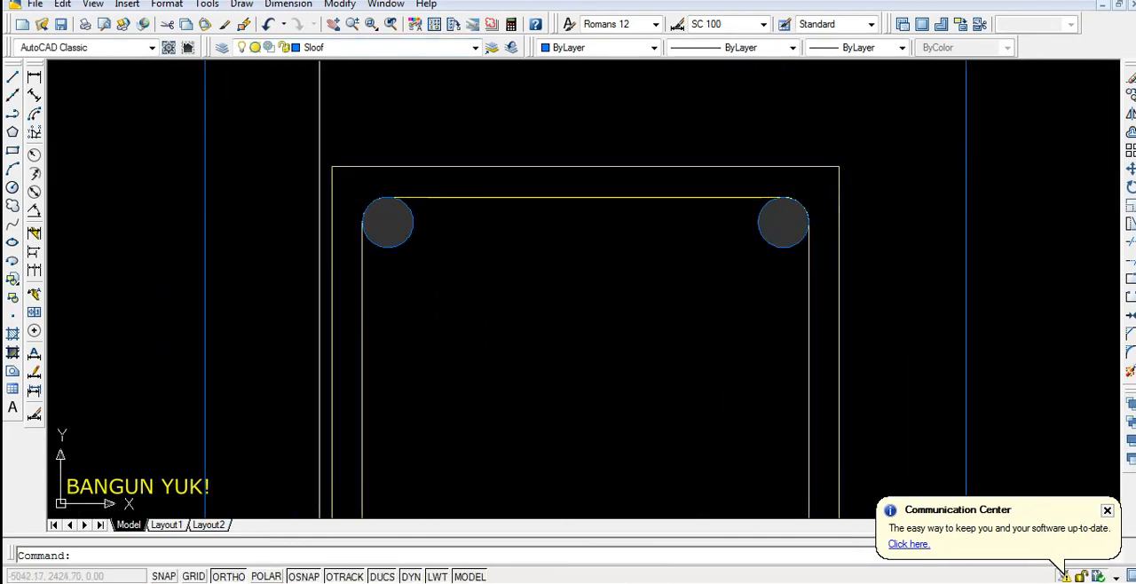
{"action": "scroll", "coordinate": [360, 175], "scroll_direction": "up", "scroll_amount": 2}
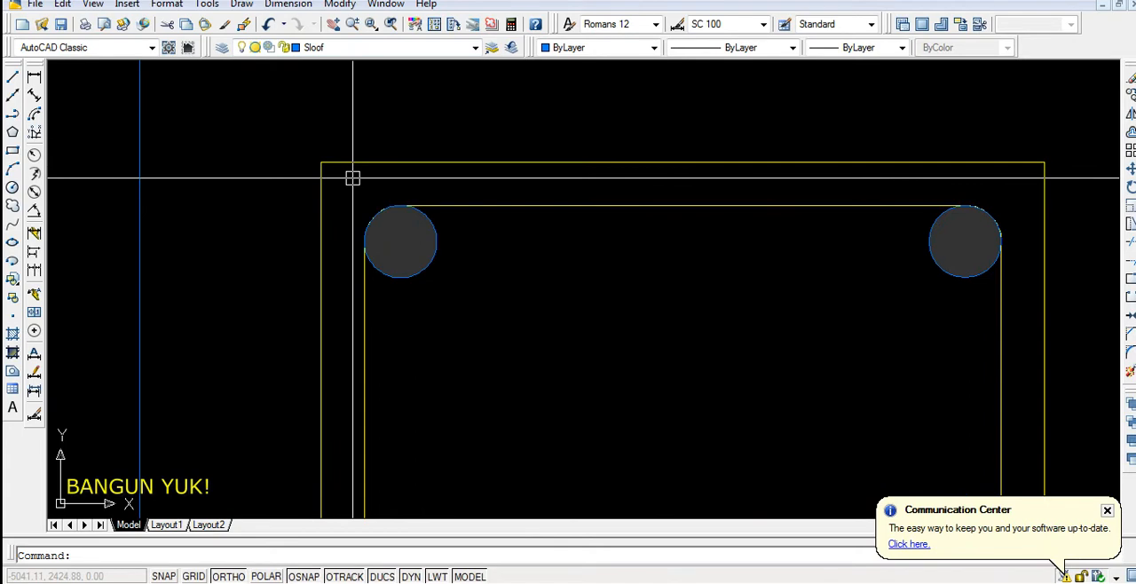
{"action": "type", "text": "l"}
{"action": "key", "text": "Return"}
{"action": "left_click", "coordinate": [320, 162]}
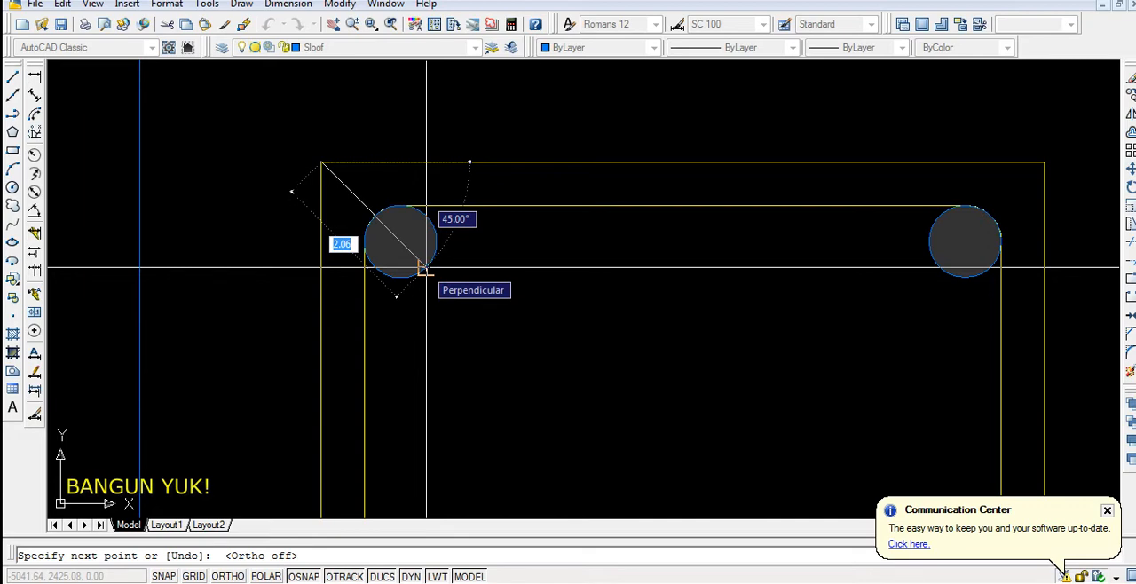
{"action": "scroll", "coordinate": [426, 266], "scroll_direction": "down", "scroll_amount": 2}
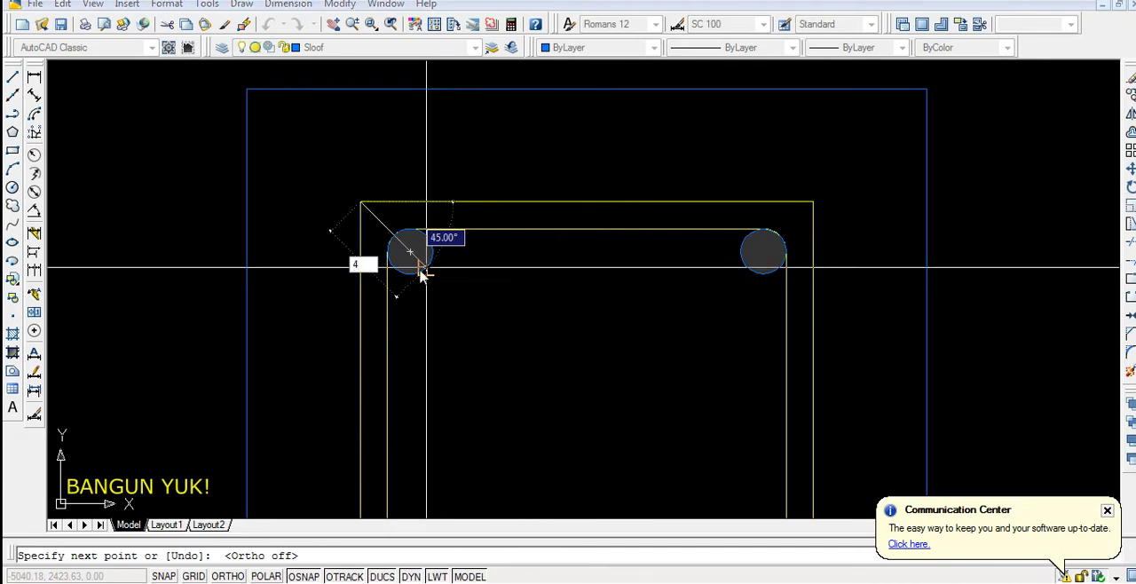
{"action": "key", "text": "Return"}
{"action": "key", "text": "Return"}
{"action": "scroll", "coordinate": [449, 268], "scroll_direction": "down", "scroll_amount": 4}
Offset the diagonal line by 0.5 to both sides of the upper-left bar
{"action": "scroll", "coordinate": [467, 307], "scroll_direction": "up", "scroll_amount": 6}
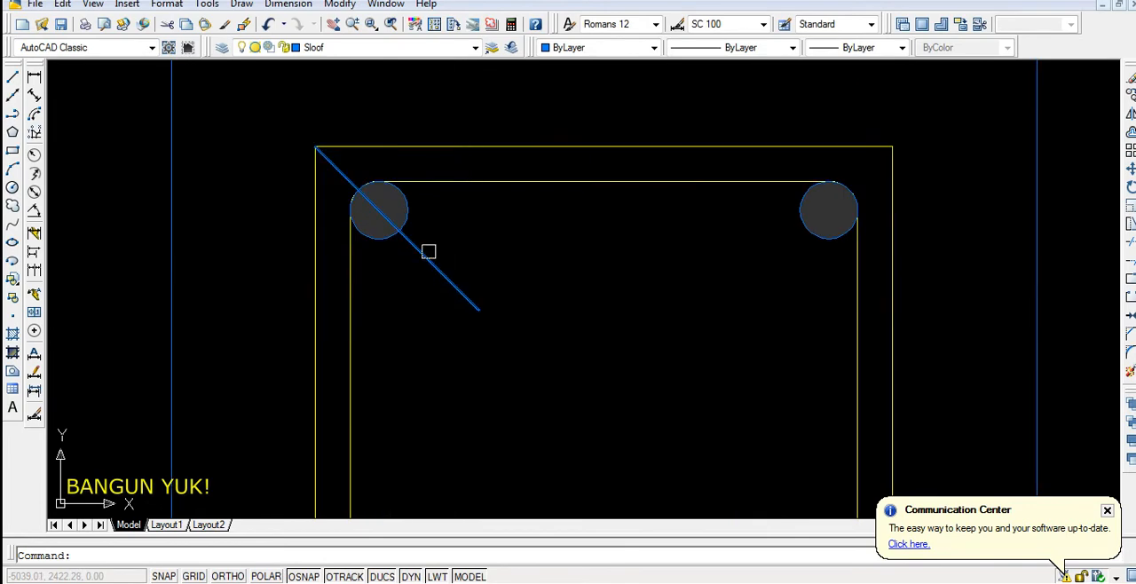
{"action": "scroll", "coordinate": [428, 252], "scroll_direction": "up", "scroll_amount": 3}
{"action": "left_click", "coordinate": [426, 267]}
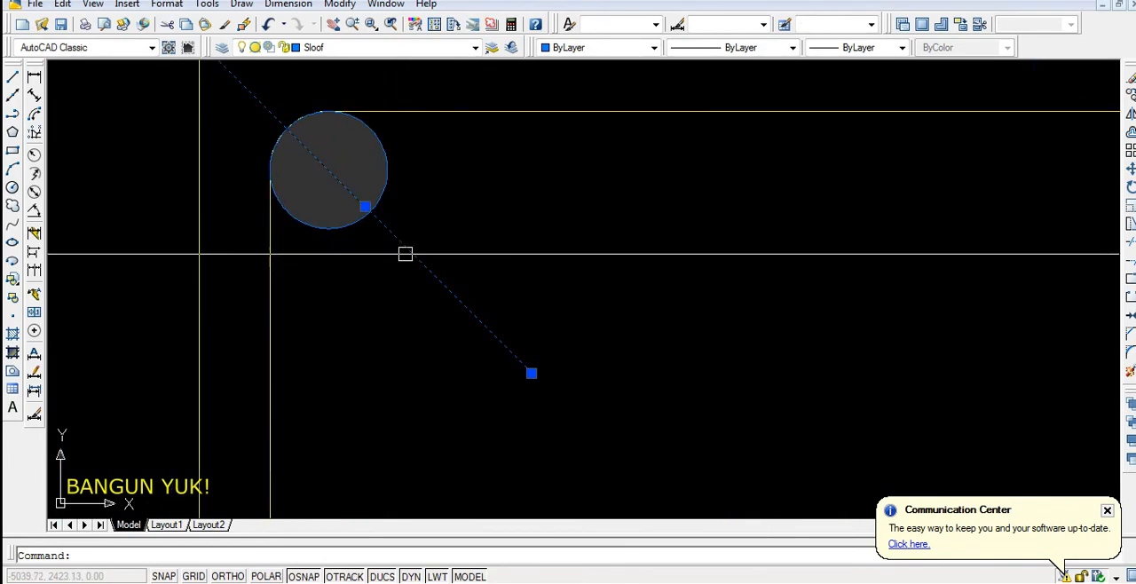
{"action": "type", "text": "o"}
{"action": "key", "text": "Return"}
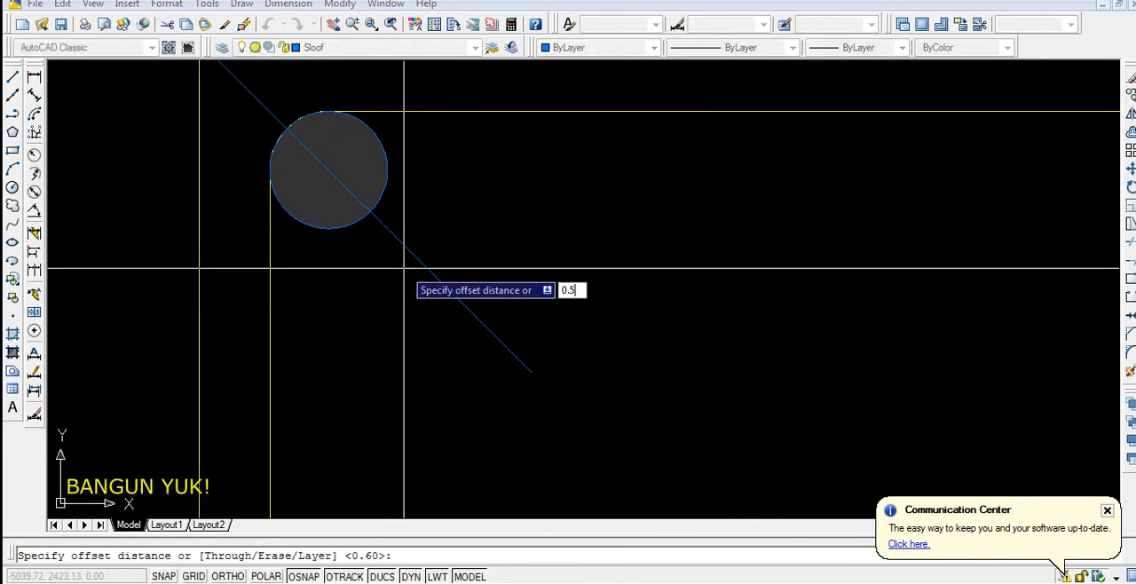
{"action": "type", "text": "0.5"}
{"action": "key", "text": "Return"}
{"action": "left_click", "coordinate": [416, 258]}
{"action": "left_click", "coordinate": [512, 203]}
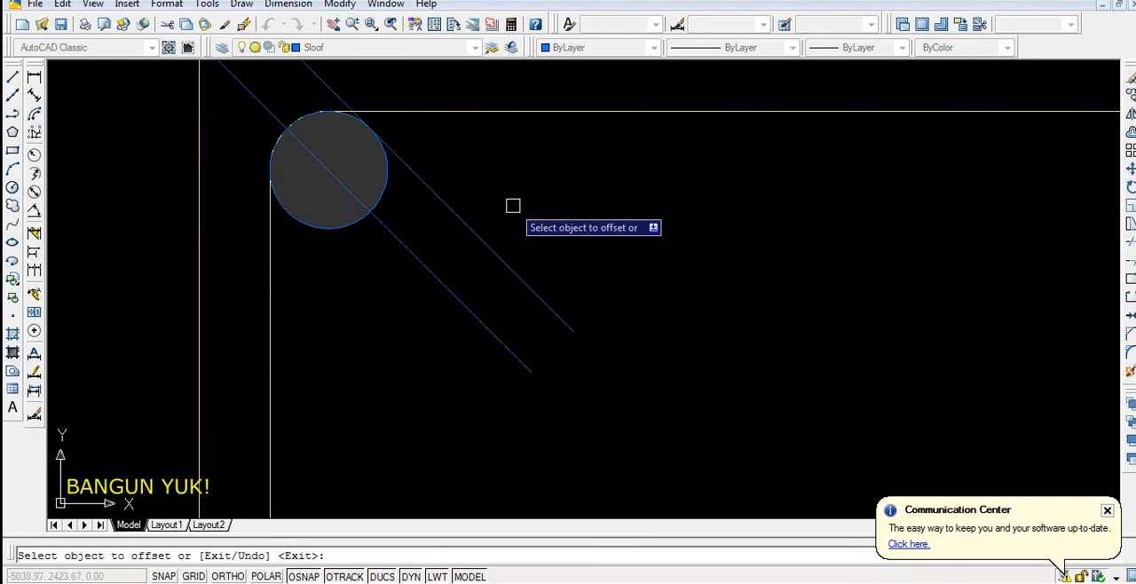
{"action": "left_click", "coordinate": [446, 289]}
{"action": "left_click", "coordinate": [338, 390]}
{"action": "key", "text": "Return"}
Offset the two diagonal lines flanking the bar outward by 0.6 to give the stirrup hooks their thickness
{"action": "scroll", "coordinate": [491, 299], "scroll_direction": "down", "scroll_amount": 2}
{"action": "scroll", "coordinate": [463, 207], "scroll_direction": "up", "scroll_amount": 1}
{"action": "scroll", "coordinate": [483, 271], "scroll_direction": "up", "scroll_amount": 2}
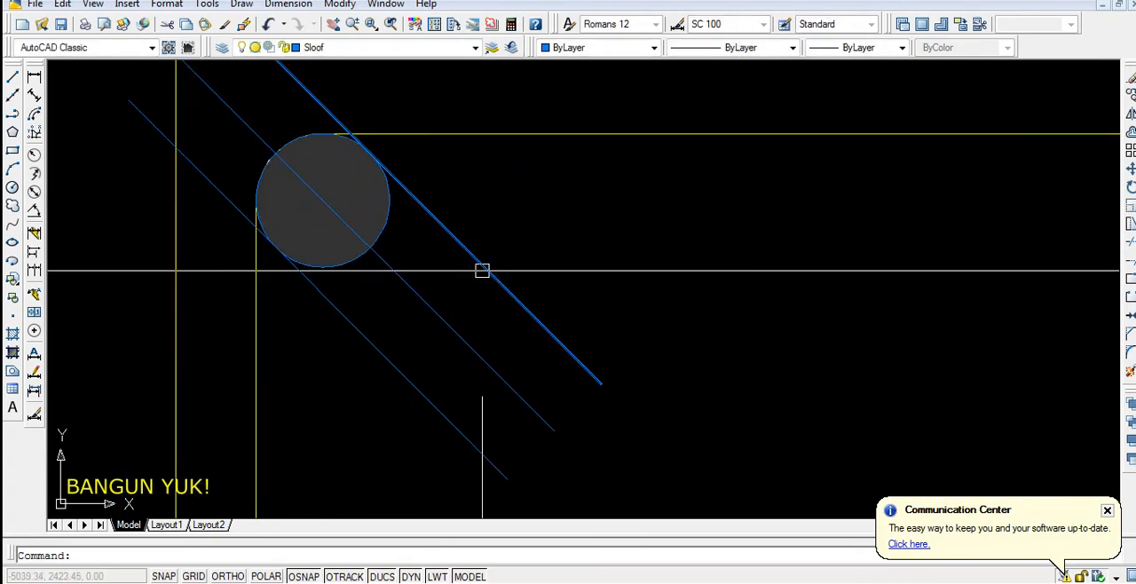
{"action": "middle_click_drag", "start_coordinate": [436, 210], "coordinate": [434, 236]}
{"action": "type", "text": "o"}
{"action": "key", "text": "Return"}
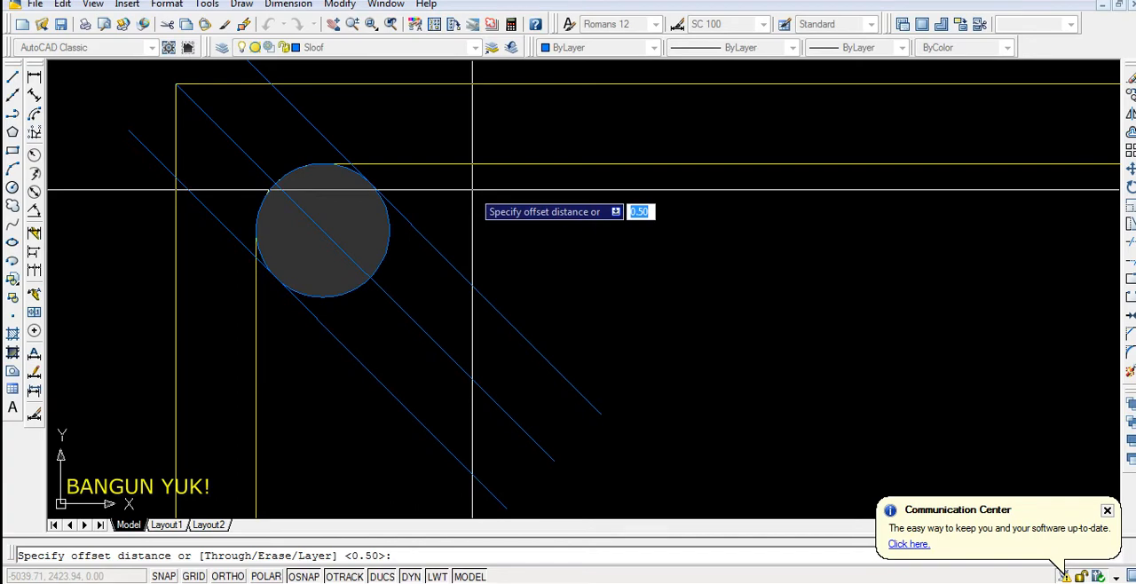
{"action": "type", "text": "0.6"}
{"action": "key", "text": "Return"}
{"action": "left_click", "coordinate": [453, 258]}
{"action": "left_click", "coordinate": [520, 254]}
{"action": "left_click", "coordinate": [390, 393]}
{"action": "left_click", "coordinate": [378, 425]}
{"action": "key", "text": "Escape"}
Close the lower ends of both diagonal line pairs with short lines and erase the middle diagonal line
{"action": "scroll", "coordinate": [449, 289], "scroll_direction": "down", "scroll_amount": 4}
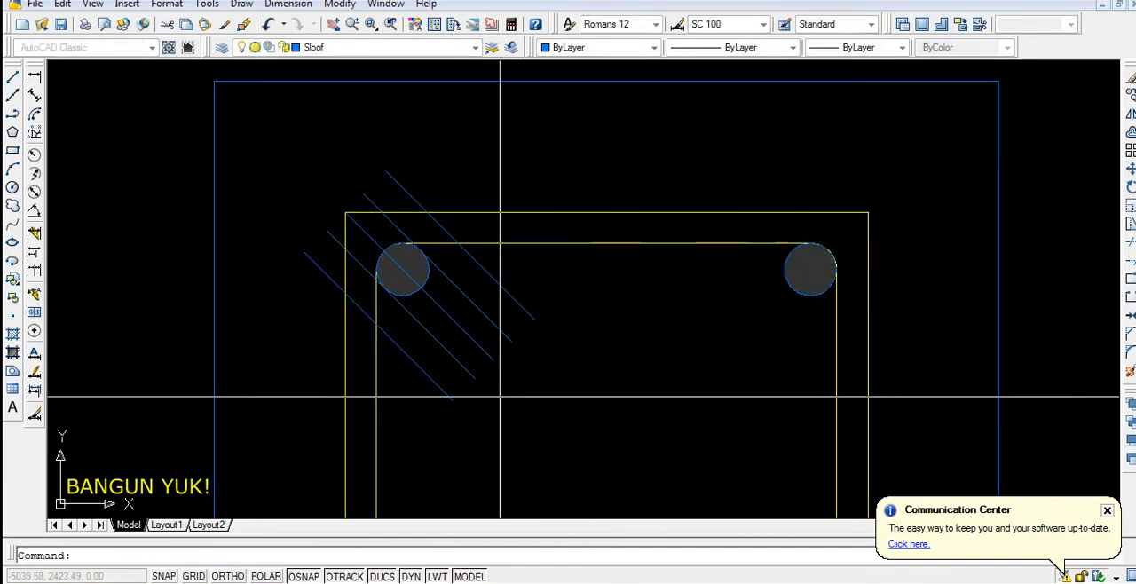
{"action": "scroll", "coordinate": [498, 395], "scroll_direction": "up", "scroll_amount": 4}
{"action": "type", "text": "l"}
{"action": "key", "text": "Return"}
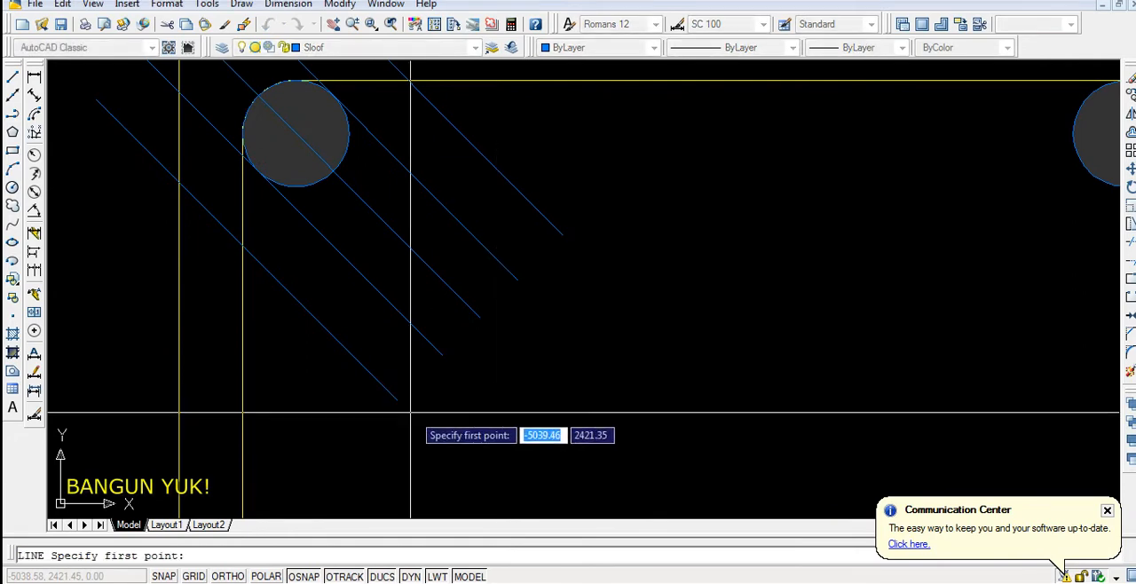
{"action": "left_click", "coordinate": [396, 399]}
{"action": "left_click", "coordinate": [441, 355]}
{"action": "key", "text": "Return"}
{"action": "key", "text": "Return"}
{"action": "left_click", "coordinate": [517, 278]}
{"action": "left_click", "coordinate": [561, 235]}
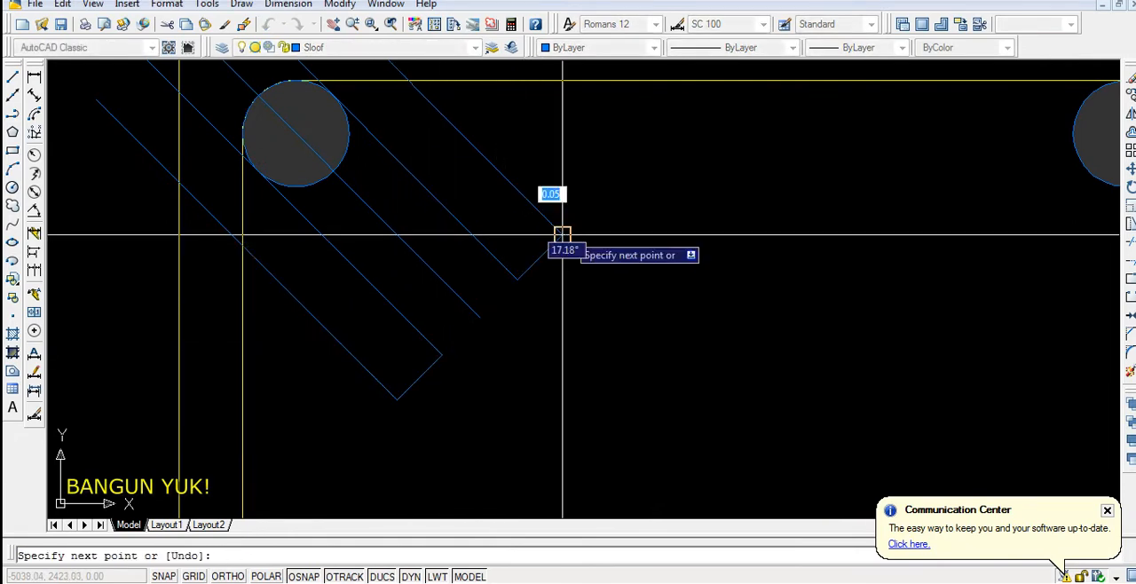
{"action": "key", "text": "Return"}
{"action": "scroll", "coordinate": [468, 301], "scroll_direction": "down", "scroll_amount": 5}
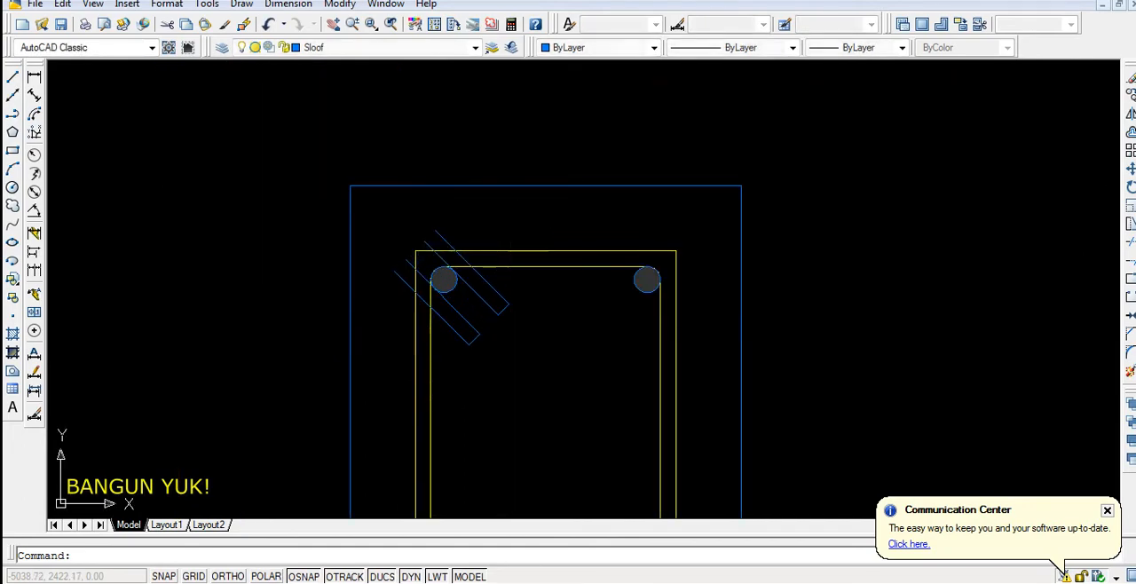
Draw a circle centred on the upper-left bar with a radius reaching the two outermost diagonal lines
{"action": "scroll", "coordinate": [409, 266], "scroll_direction": "up", "scroll_amount": 4}
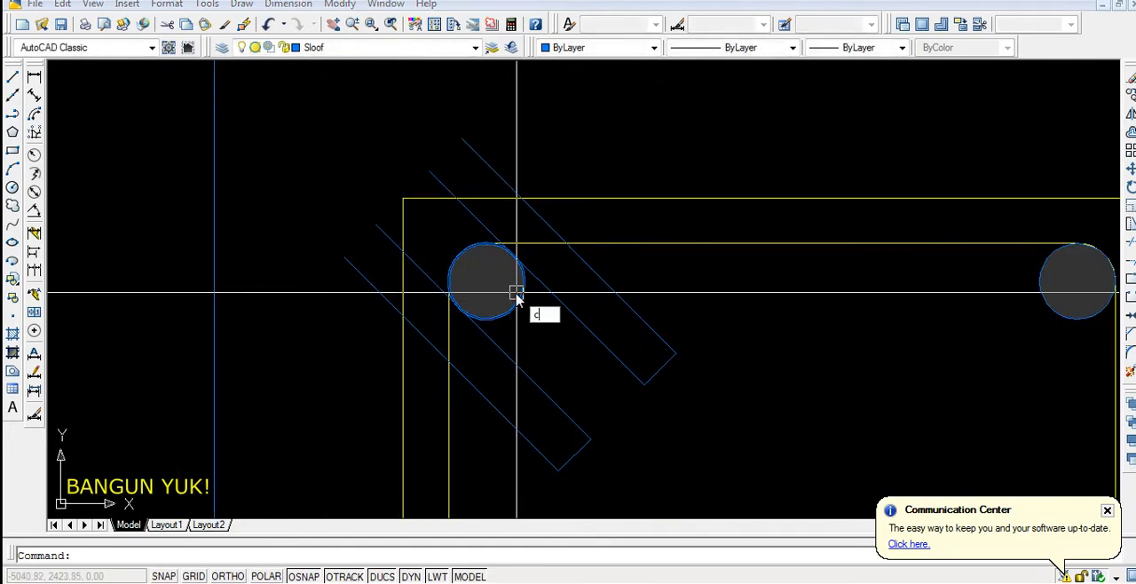
{"action": "type", "text": "c"}
{"action": "key", "text": "Return"}
{"action": "left_click", "coordinate": [486, 282]}
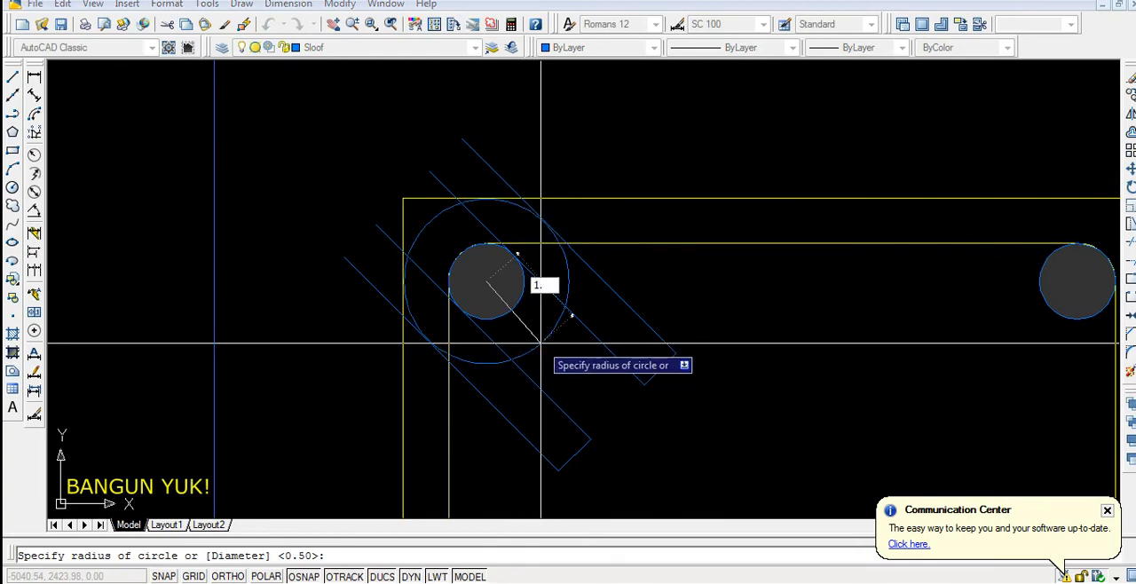
{"action": "key", "text": "Return"}
{"action": "scroll", "coordinate": [401, 304], "scroll_direction": "up", "scroll_amount": 8}
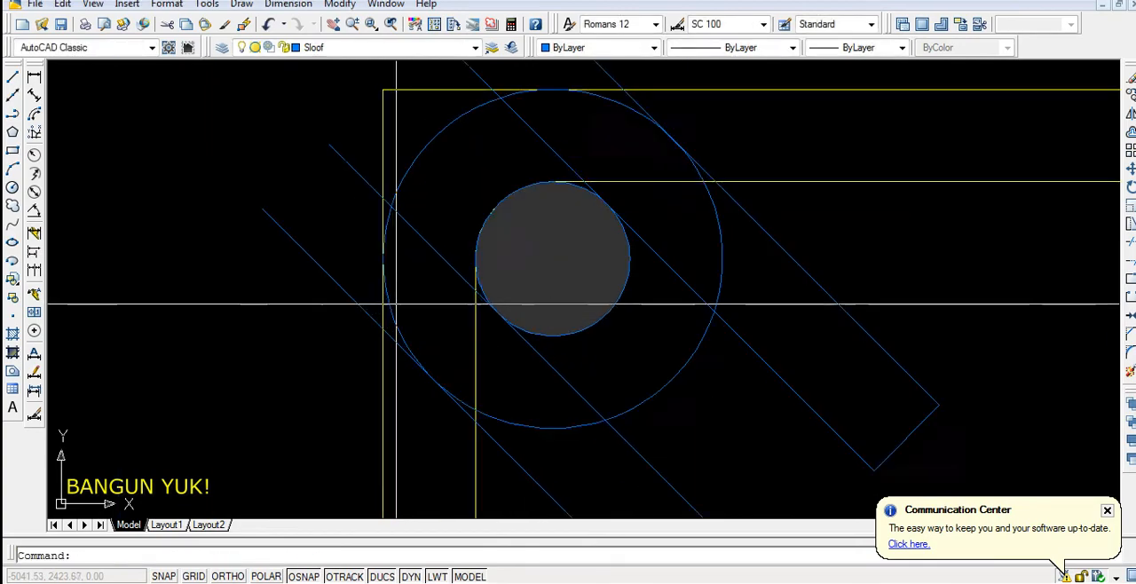
{"action": "scroll", "coordinate": [330, 303], "scroll_direction": "down", "scroll_amount": 7}
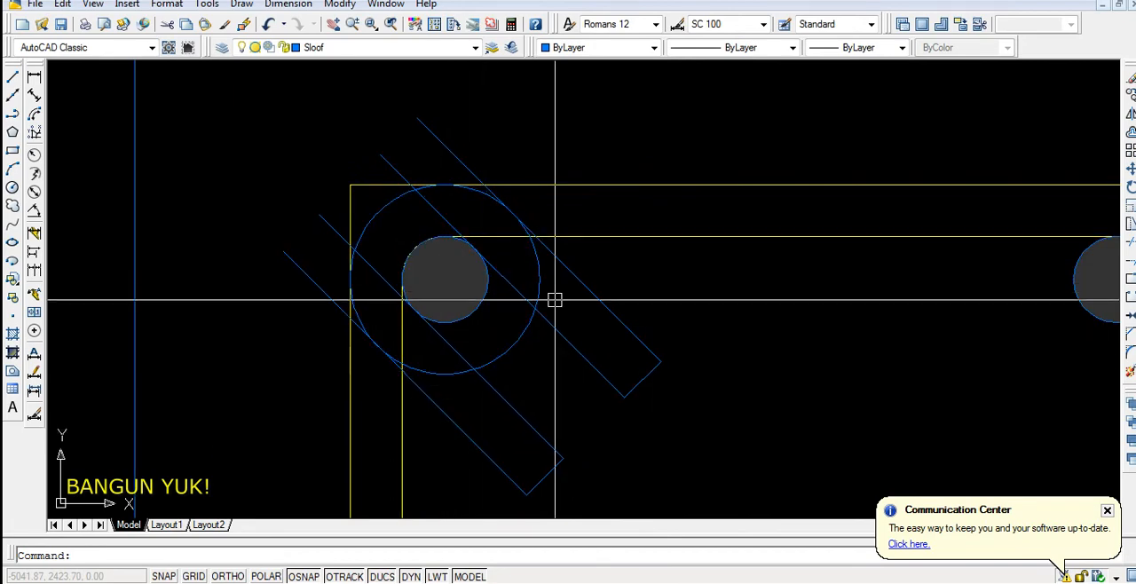
Trim away the lower-right part of the large circle between the two outermost diagonal lines
{"action": "left_click", "coordinate": [462, 431]}
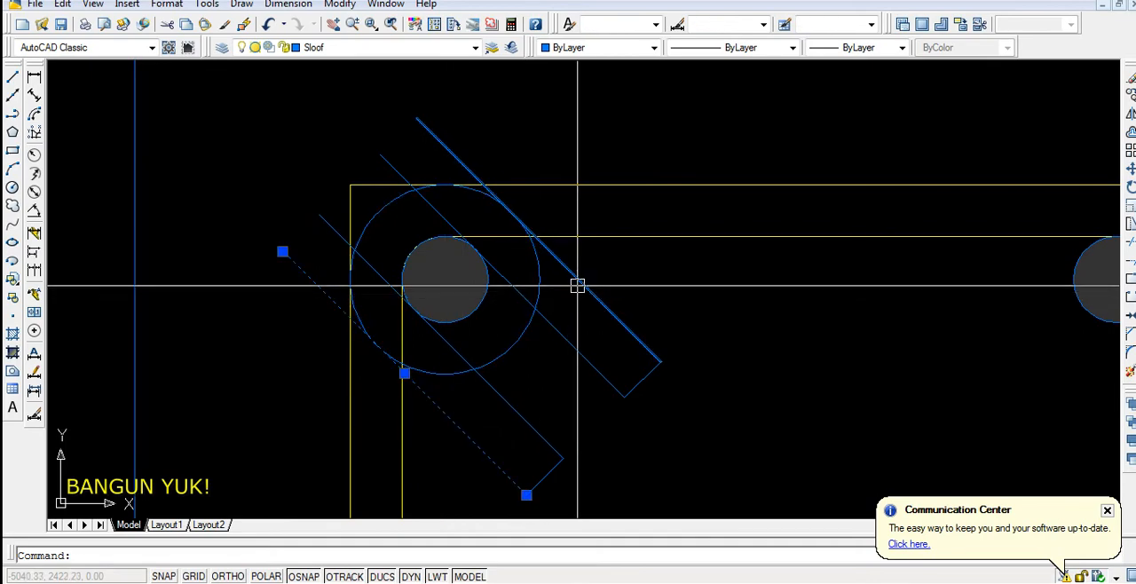
{"action": "type", "text": "tr"}
{"action": "key", "text": "Return"}
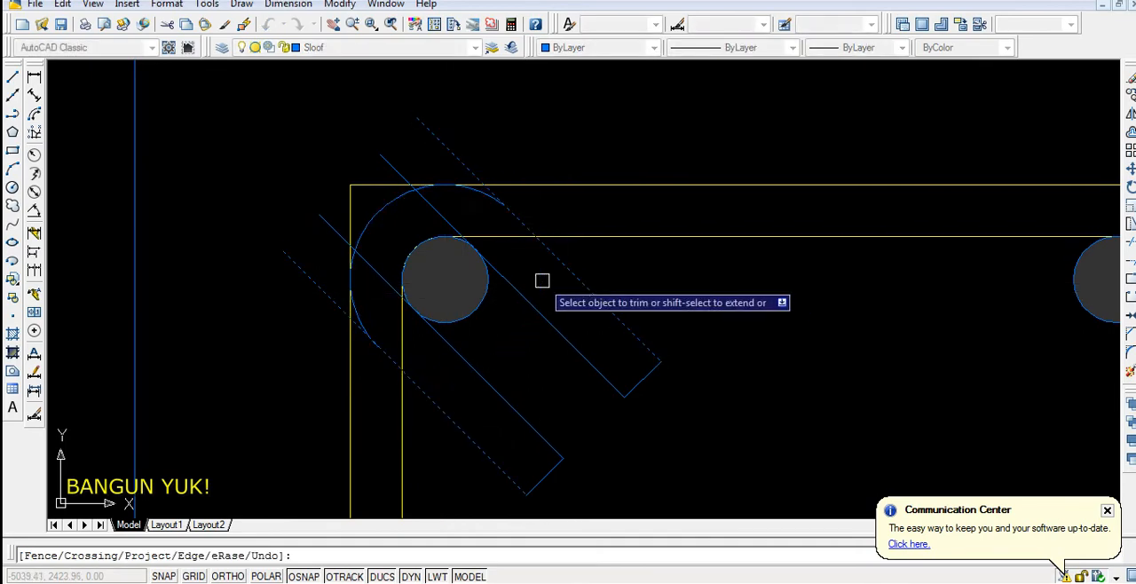
{"action": "key", "text": "Escape"}
Trim the upper outermost diagonal line's end that extends beyond the large arc
{"action": "scroll", "coordinate": [496, 197], "scroll_direction": "up", "scroll_amount": 3}
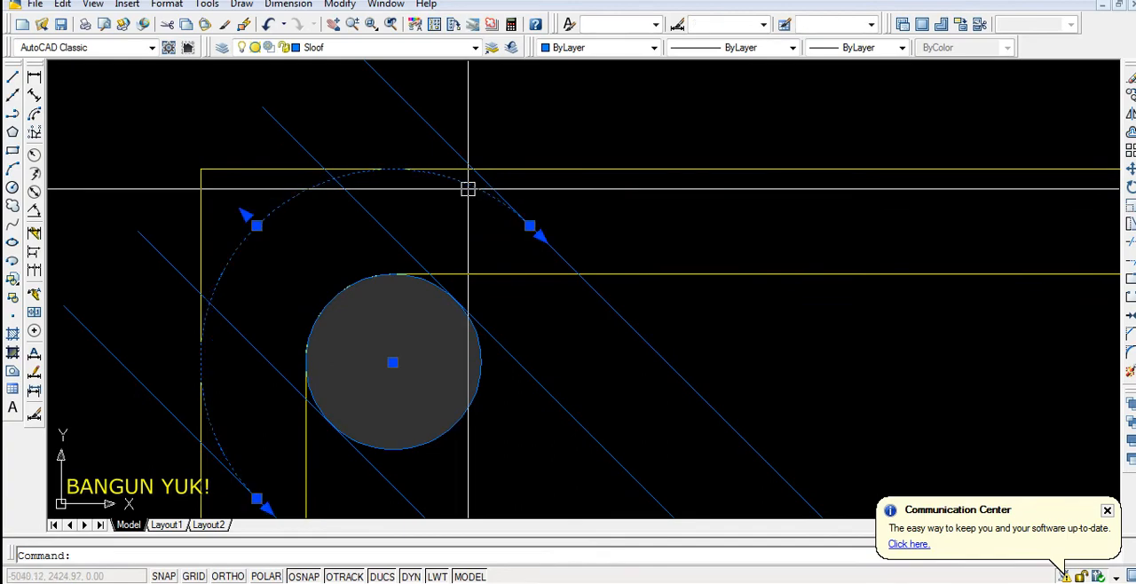
{"action": "key", "text": "Return"}
{"action": "left_click", "coordinate": [463, 154]}
{"action": "key", "text": "Escape"}
Trim the upper inner diagonal line's end that extends beyond the inner stirrup outline
{"action": "left_click", "coordinate": [494, 278]}
{"action": "key", "text": "Return"}
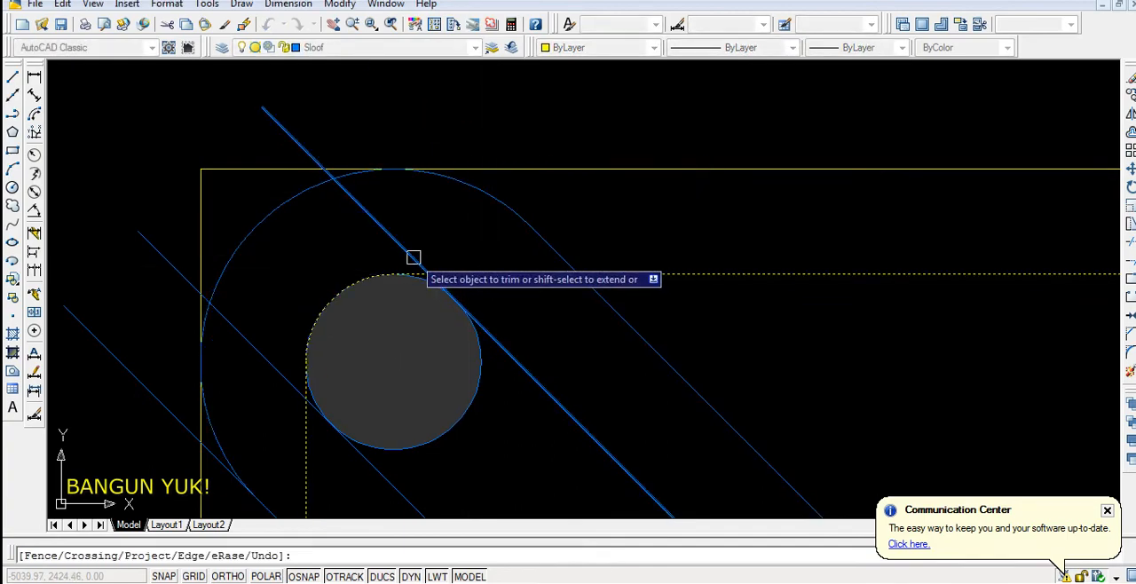
{"action": "left_click", "coordinate": [414, 257]}
{"action": "scroll", "coordinate": [472, 236], "scroll_direction": "down", "scroll_amount": 6}
{"action": "key", "text": "Escape"}
{"action": "scroll", "coordinate": [391, 351], "scroll_direction": "up", "scroll_amount": 4}
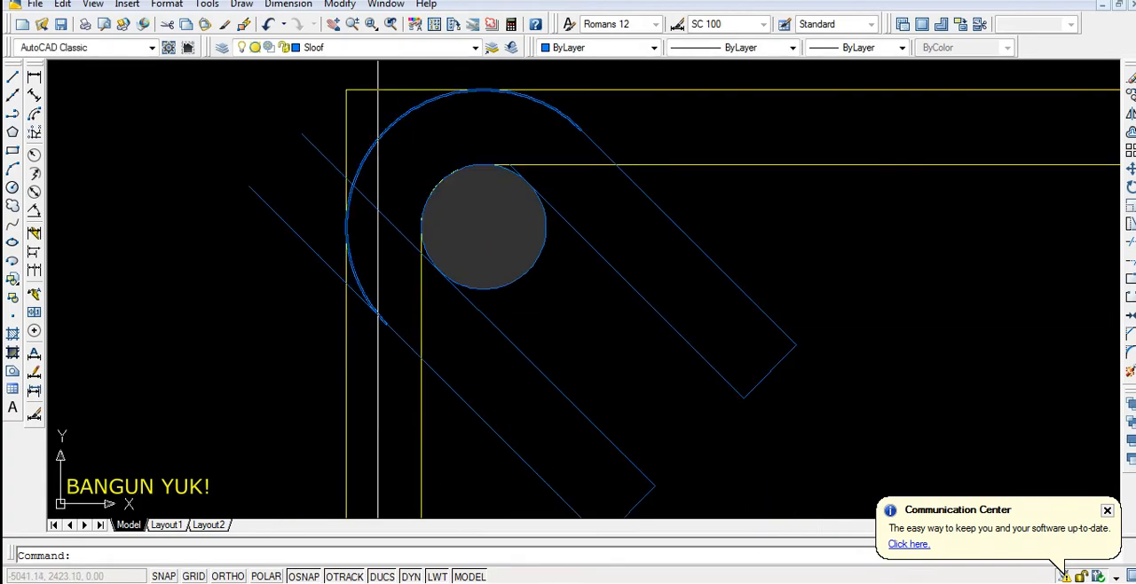
Trim the lower outermost diagonal line's end that extends beyond the large arc
{"action": "scroll", "coordinate": [378, 319], "scroll_direction": "up", "scroll_amount": 3}
{"action": "scroll", "coordinate": [355, 294], "scroll_direction": "down", "scroll_amount": 4}
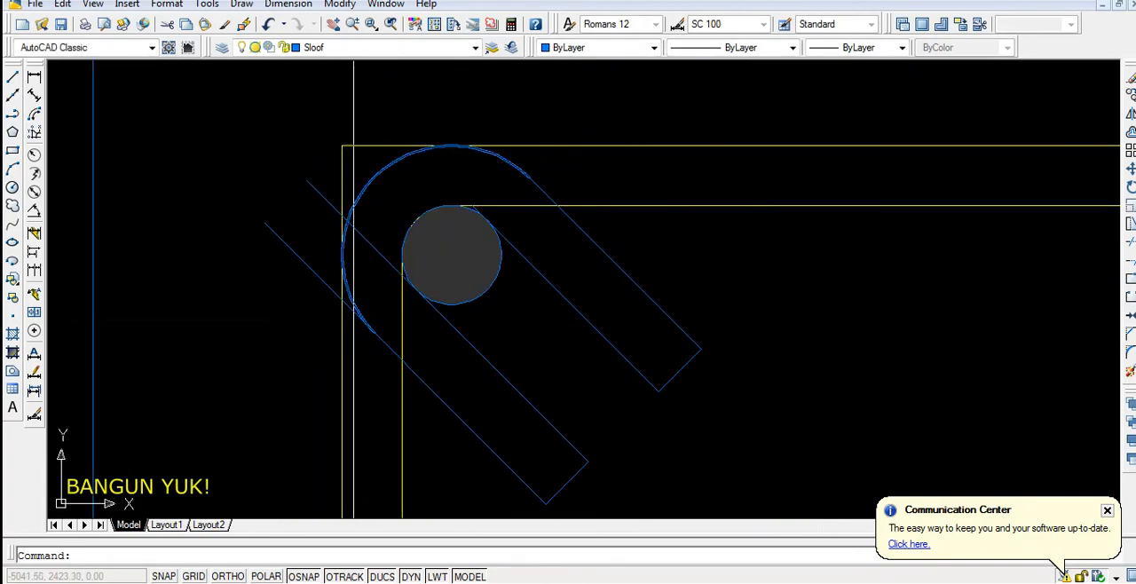
{"action": "scroll", "coordinate": [355, 303], "scroll_direction": "up", "scroll_amount": 3}
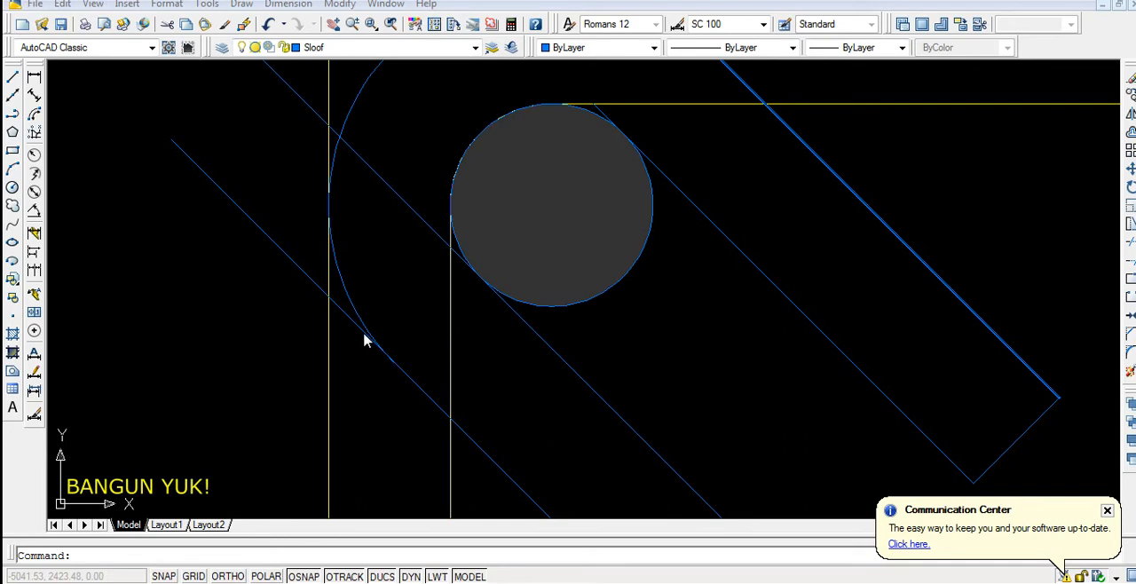
{"action": "type", "text": "tr"}
{"action": "key", "text": "Return"}
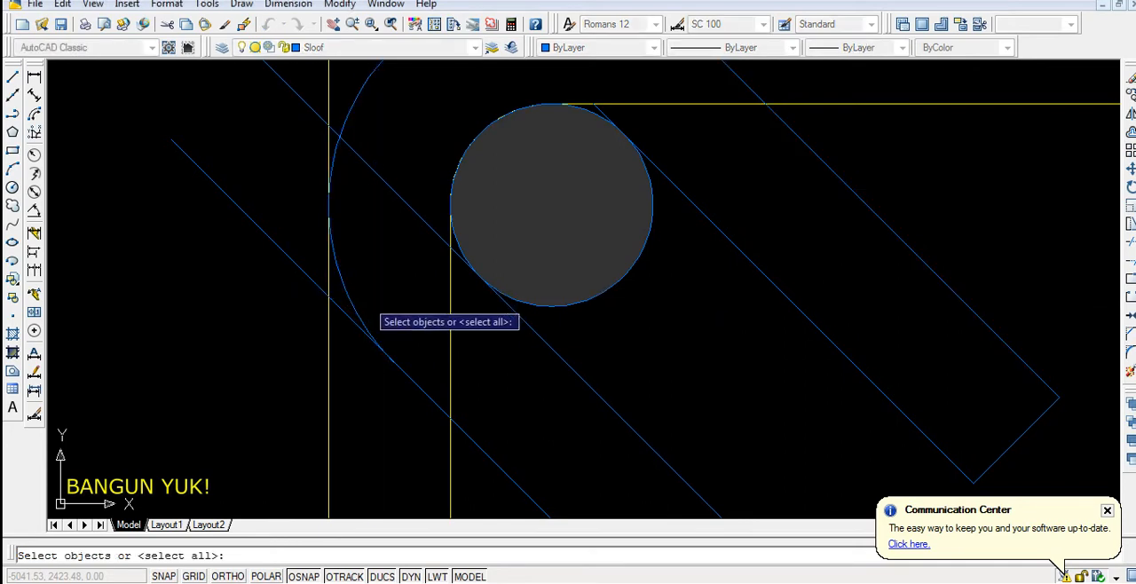
{"action": "key", "text": "Escape"}
{"action": "left_click", "coordinate": [356, 305]}
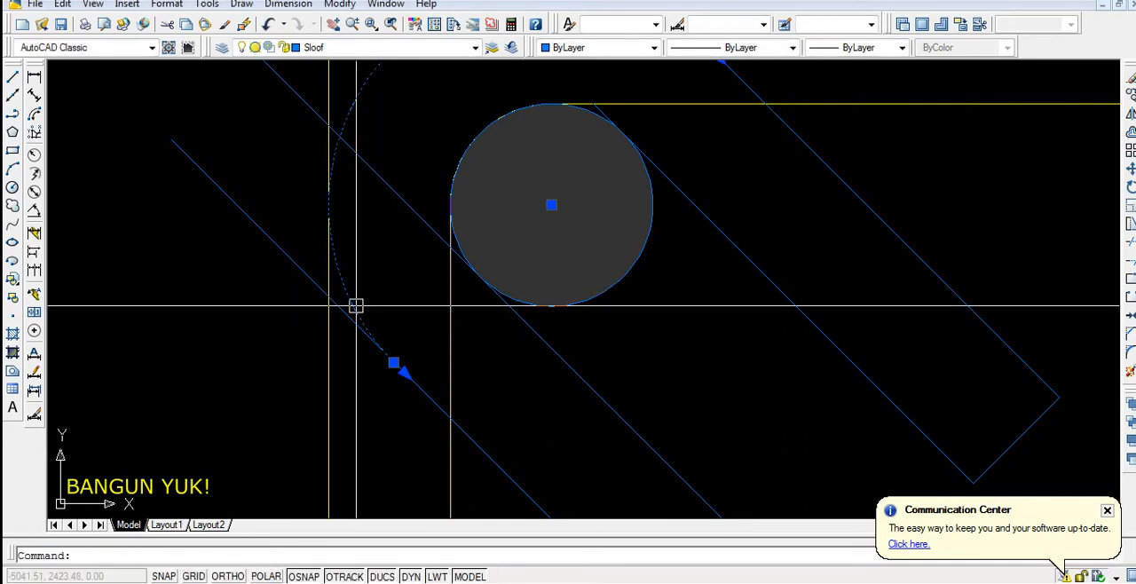
{"action": "key", "text": "Return"}
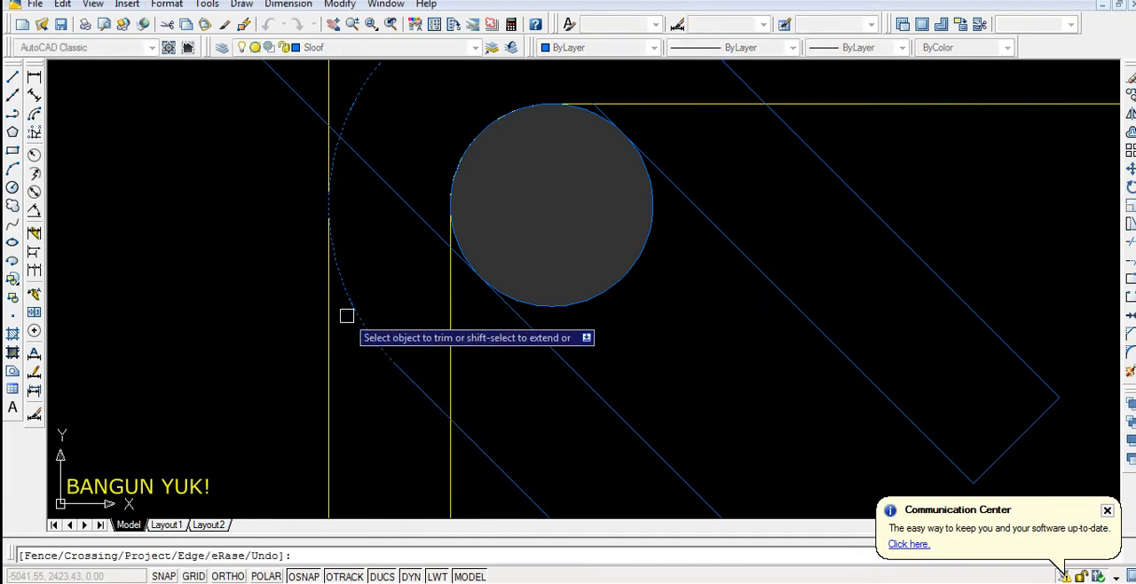
{"action": "scroll", "coordinate": [367, 348], "scroll_direction": "down", "scroll_amount": 4}
{"action": "key", "text": "Escape"}
Trim away the lower end of the large arc and the lower outermost diagonal line between the stirrup's outer and inner outlines
{"action": "scroll", "coordinate": [393, 360], "scroll_direction": "up", "scroll_amount": 3}
{"action": "left_click", "coordinate": [408, 338]}
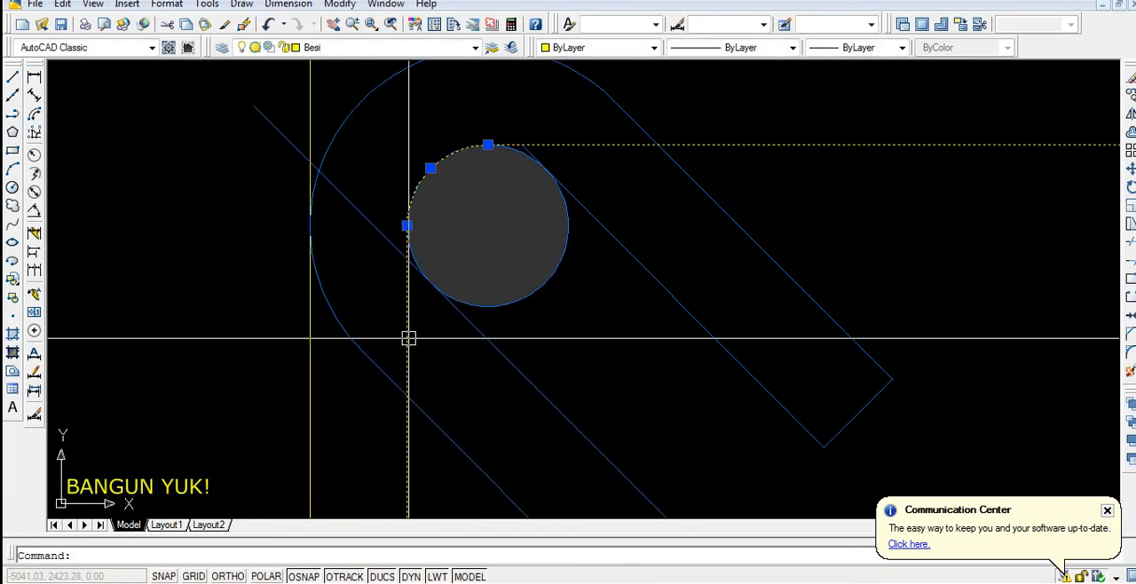
{"action": "key", "text": "Escape"}
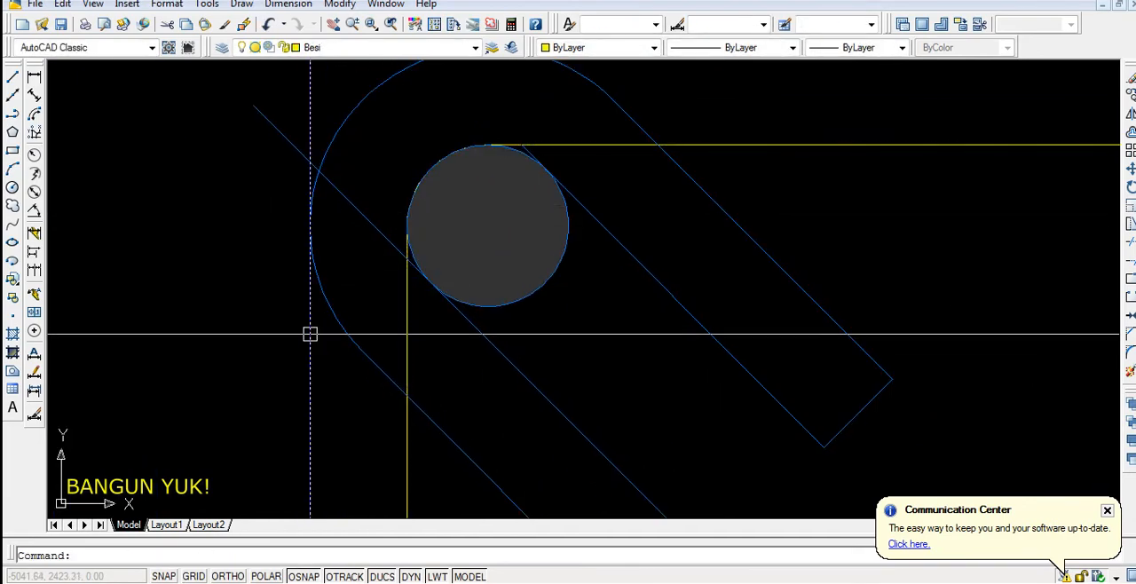
{"action": "left_click", "coordinate": [411, 439]}
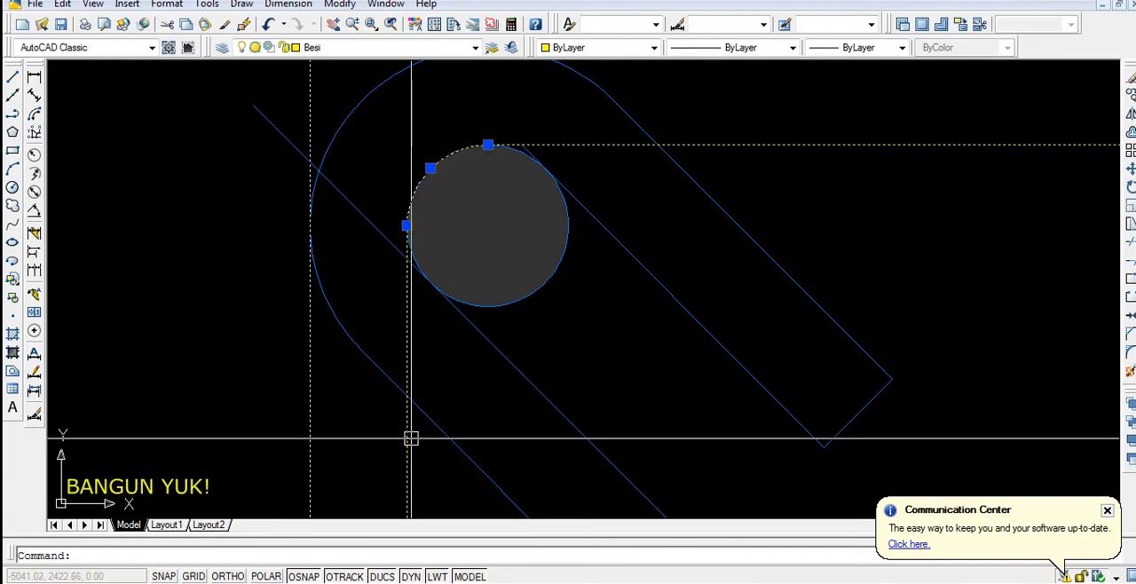
{"action": "type", "text": "tr"}
{"action": "key", "text": "Return"}
{"action": "left_click", "coordinate": [382, 368]}
{"action": "left_click", "coordinate": [350, 332]}
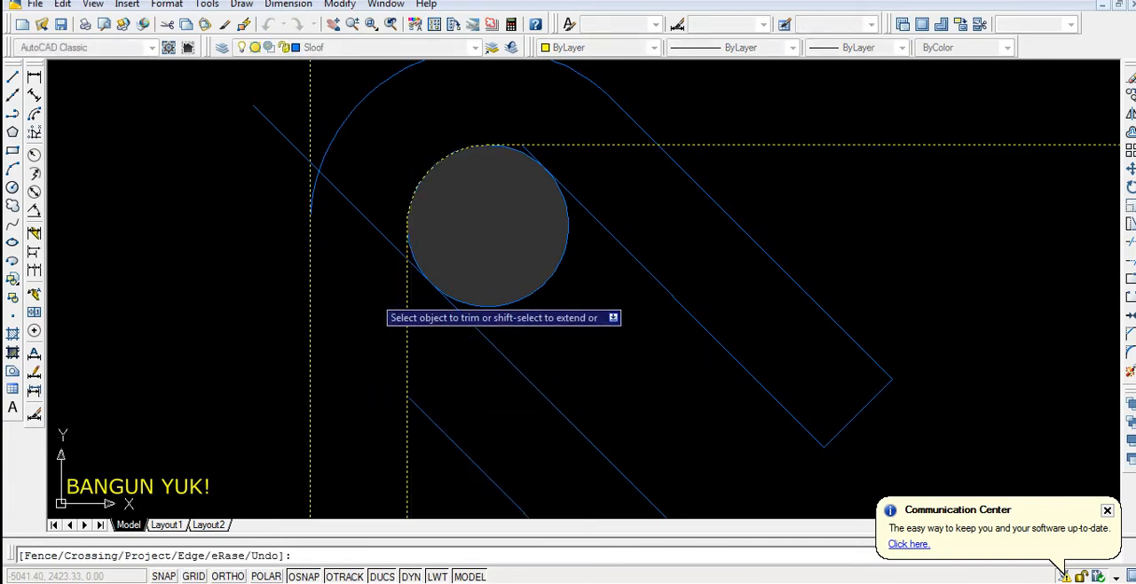
{"action": "key", "text": "Escape"}
Trim the lower inner diagonal line's end that extends beyond the inner stirrup outline
{"action": "scroll", "coordinate": [390, 266], "scroll_direction": "up", "scroll_amount": 2}
{"action": "left_click", "coordinate": [414, 296]}
{"action": "type", "text": "tr"}
{"action": "key", "text": "Return"}
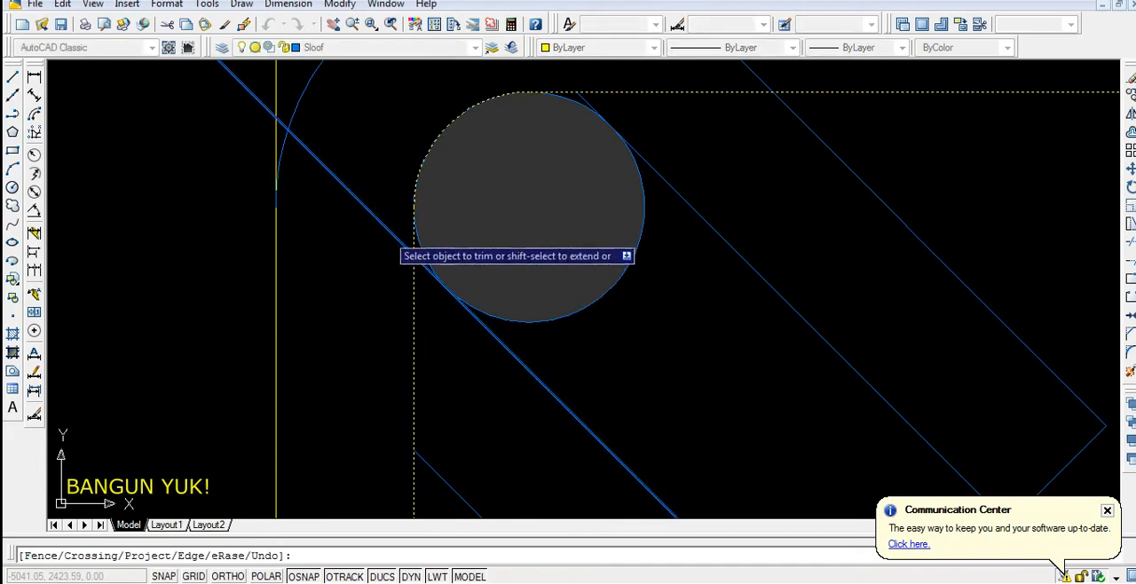
{"action": "key", "text": "Escape"}
{"action": "scroll", "coordinate": [335, 317], "scroll_direction": "down", "scroll_amount": 2}
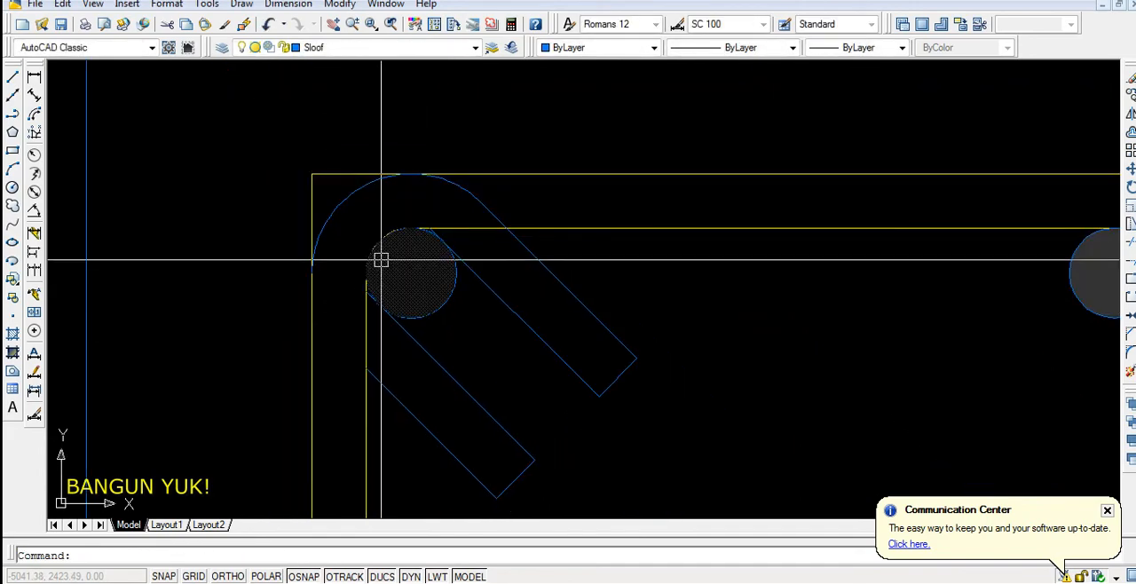
Fillet the outer stirrup outline's upper-left corner with a radius of 1.1
{"action": "scroll", "coordinate": [355, 218], "scroll_direction": "up", "scroll_amount": 2}
{"action": "type", "text": "f"}
{"action": "key", "text": "Return"}
{"action": "type", "text": "r"}
{"action": "key", "text": "Return"}
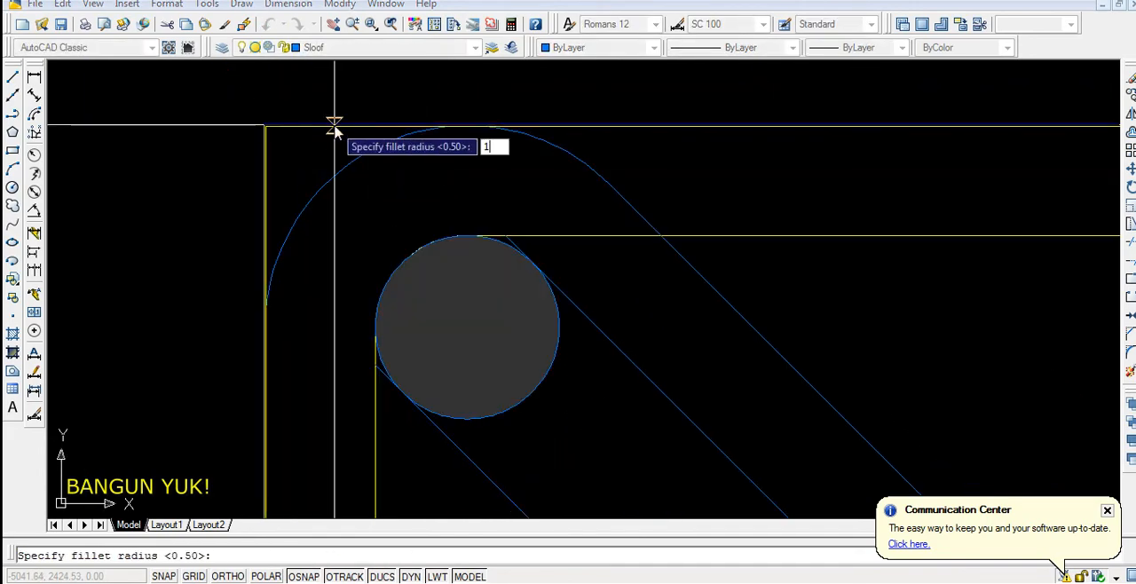
{"action": "type", "text": "1.1"}
{"action": "key", "text": "Return"}
{"action": "left_click", "coordinate": [266, 164]}
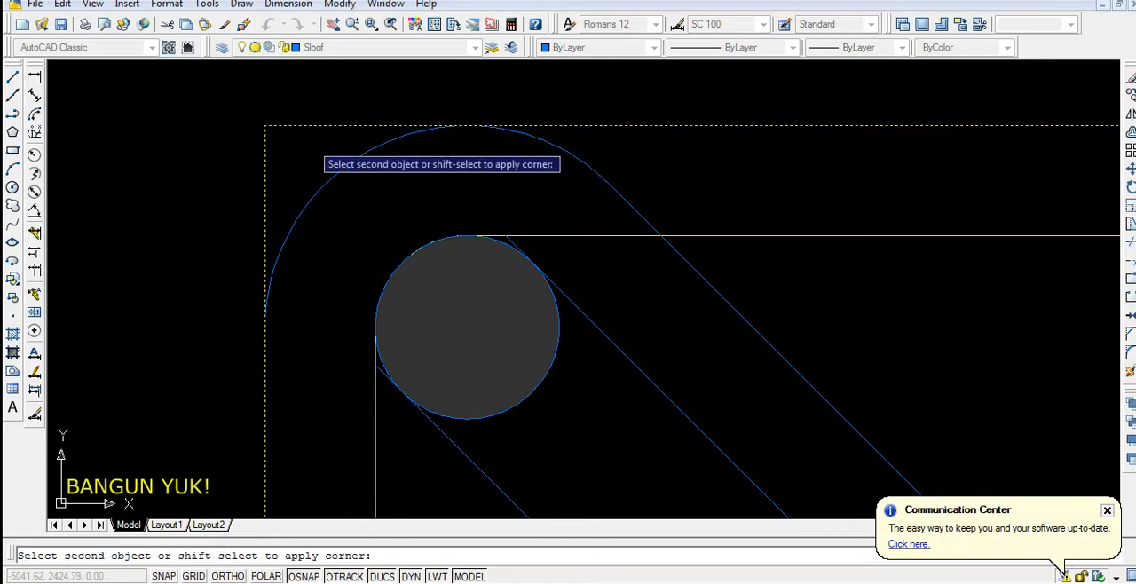
{"action": "left_click", "coordinate": [323, 126]}
{"action": "scroll", "coordinate": [322, 126], "scroll_direction": "down", "scroll_amount": 6}
{"action": "scroll", "coordinate": [368, 195], "scroll_direction": "up", "scroll_amount": 3}
Match the hook's diagonal lines, end lines and arc to the inner stirrup outline's properties
{"action": "left_click", "coordinate": [454, 182]}
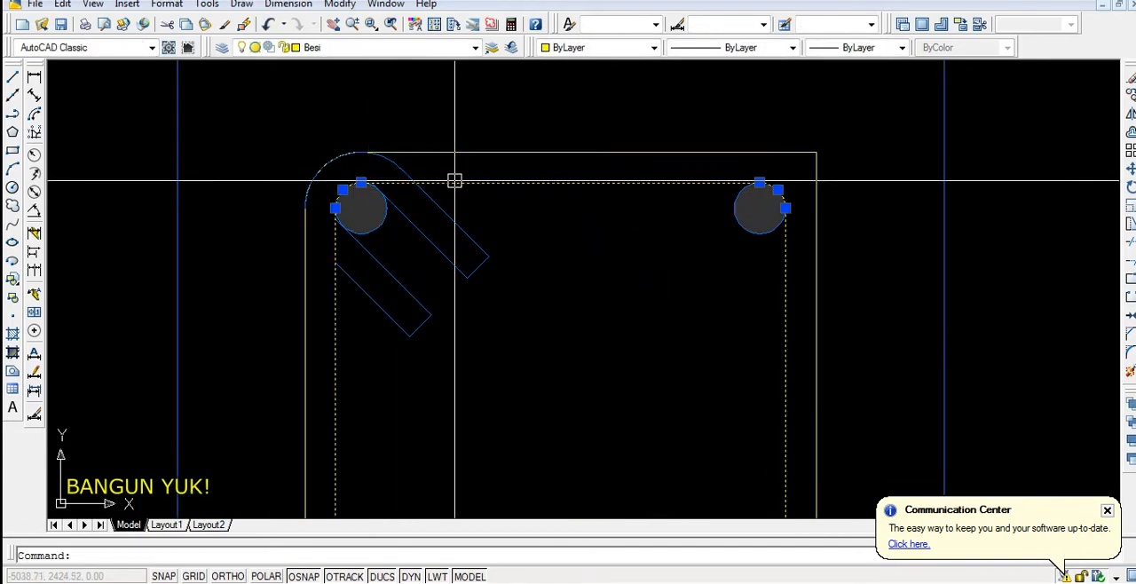
{"action": "type", "text": "ma"}
{"action": "key", "text": "Return"}
{"action": "left_click", "coordinate": [475, 217]}
{"action": "left_click", "coordinate": [442, 300]}
{"action": "left_click", "coordinate": [445, 265]}
{"action": "left_click", "coordinate": [402, 347]}
{"action": "scroll", "coordinate": [365, 182], "scroll_direction": "up", "scroll_amount": 2}
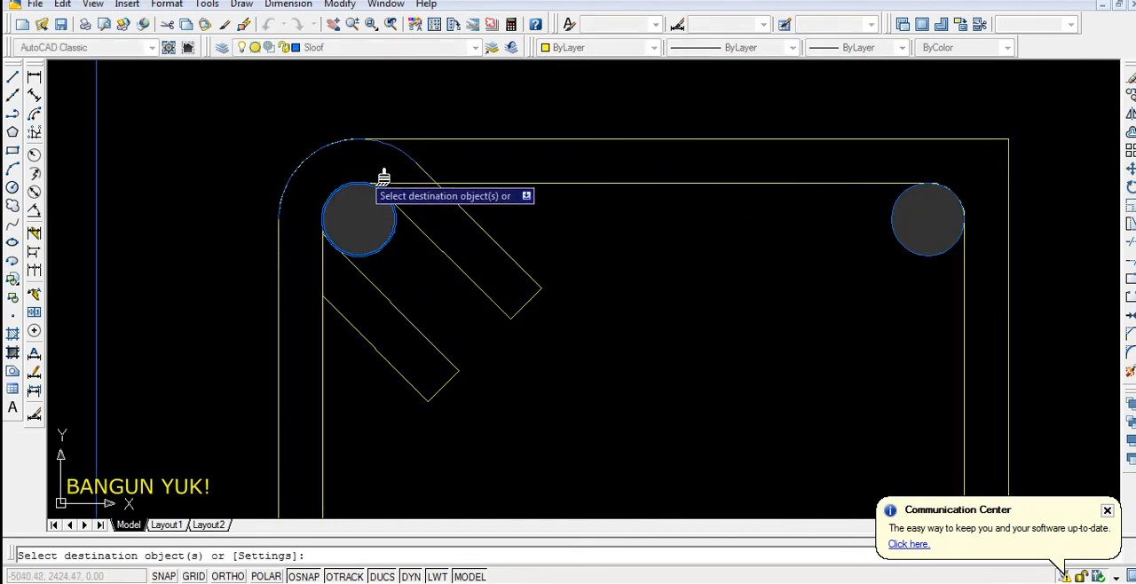
{"action": "scroll", "coordinate": [411, 155], "scroll_direction": "down", "scroll_amount": 4}
{"action": "key", "text": "Return"}
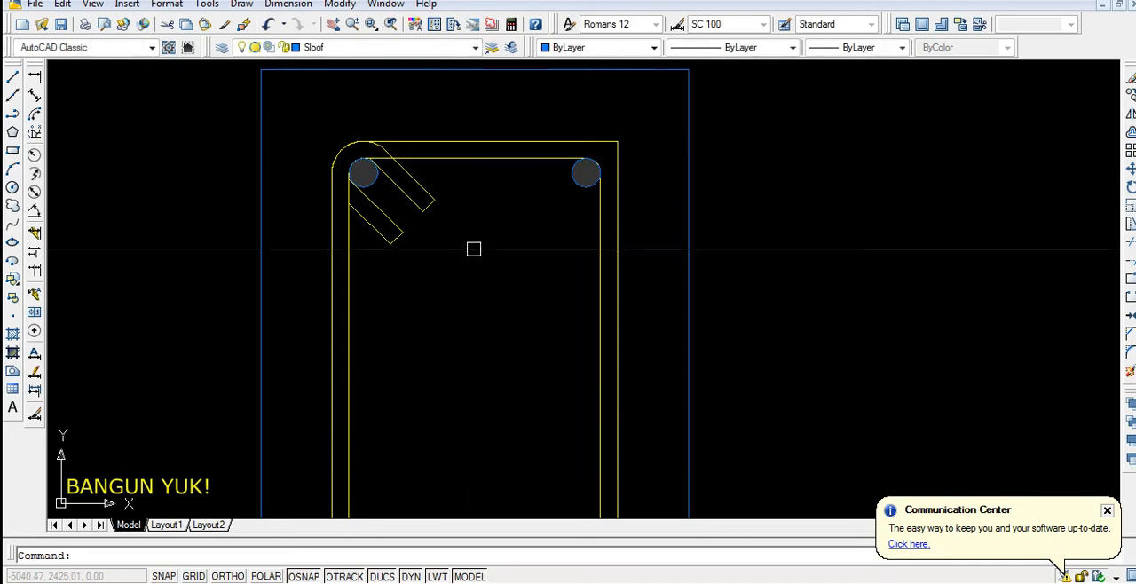
Fillet the outer stirrup outline's remaining three corners with the current fillet radius
{"action": "scroll", "coordinate": [485, 165], "scroll_direction": "up", "scroll_amount": 2}
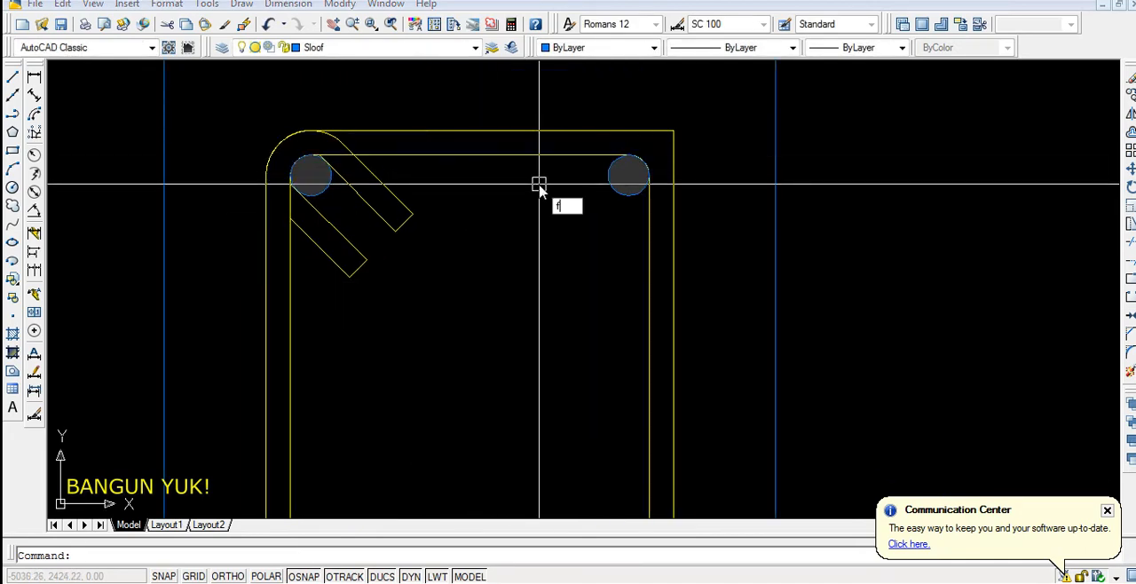
{"action": "type", "text": "f"}
{"action": "key", "text": "Return"}
{"action": "left_click", "coordinate": [585, 131]}
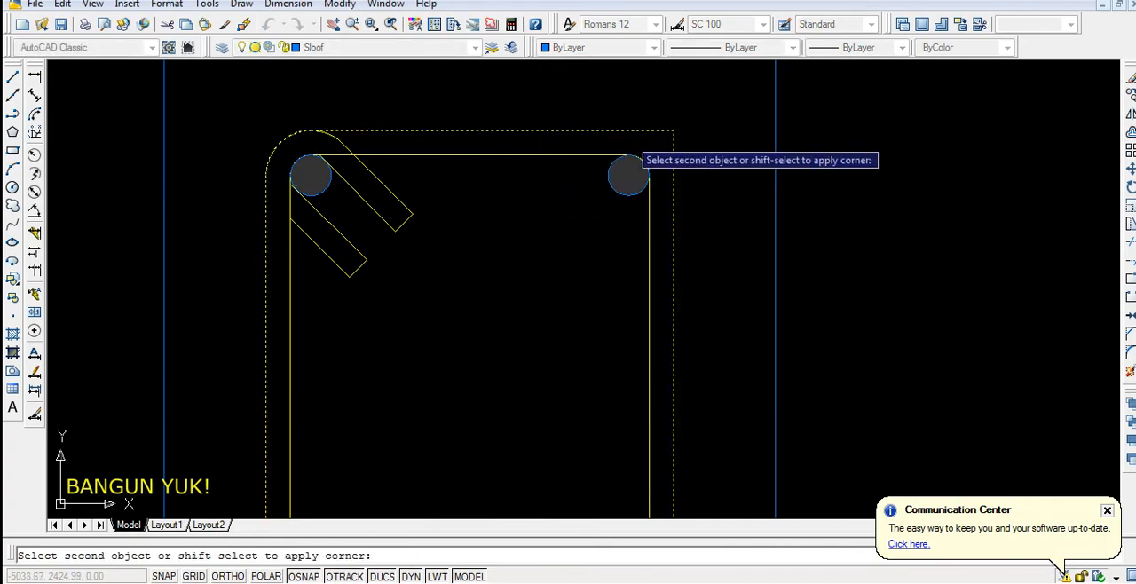
{"action": "left_click", "coordinate": [672, 175]}
{"action": "scroll", "coordinate": [573, 355], "scroll_direction": "down", "scroll_amount": 2}
{"action": "key", "text": "Return"}
{"action": "left_click", "coordinate": [628, 263]}
{"action": "left_click", "coordinate": [628, 263]}
{"action": "key", "text": "Return"}
{"action": "left_click", "coordinate": [362, 257]}
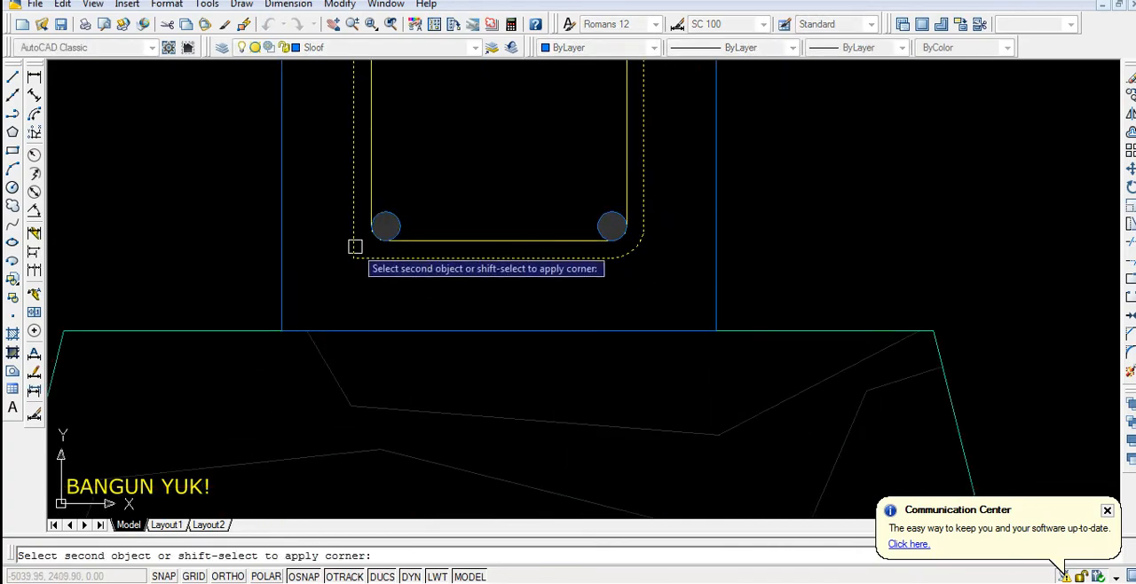
{"action": "left_click", "coordinate": [359, 233]}
Draw a vertical construction line through the bottom midpoint of the sloof plan's lower-left column
{"action": "scroll", "coordinate": [482, 269], "scroll_direction": "down", "scroll_amount": 10}
{"action": "scroll", "coordinate": [565, 274], "scroll_direction": "up", "scroll_amount": 3}
{"action": "scroll", "coordinate": [319, 182], "scroll_direction": "down", "scroll_amount": 5}
{"action": "left_click", "coordinate": [323, 197]}
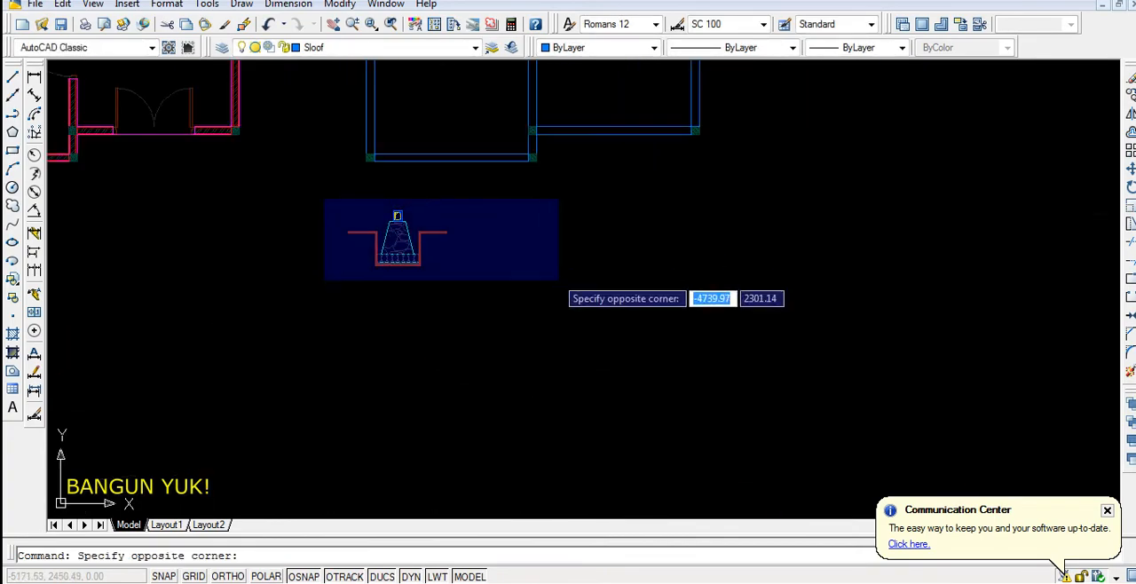
{"action": "left_click", "coordinate": [566, 311]}
{"action": "type", "text": "x"}
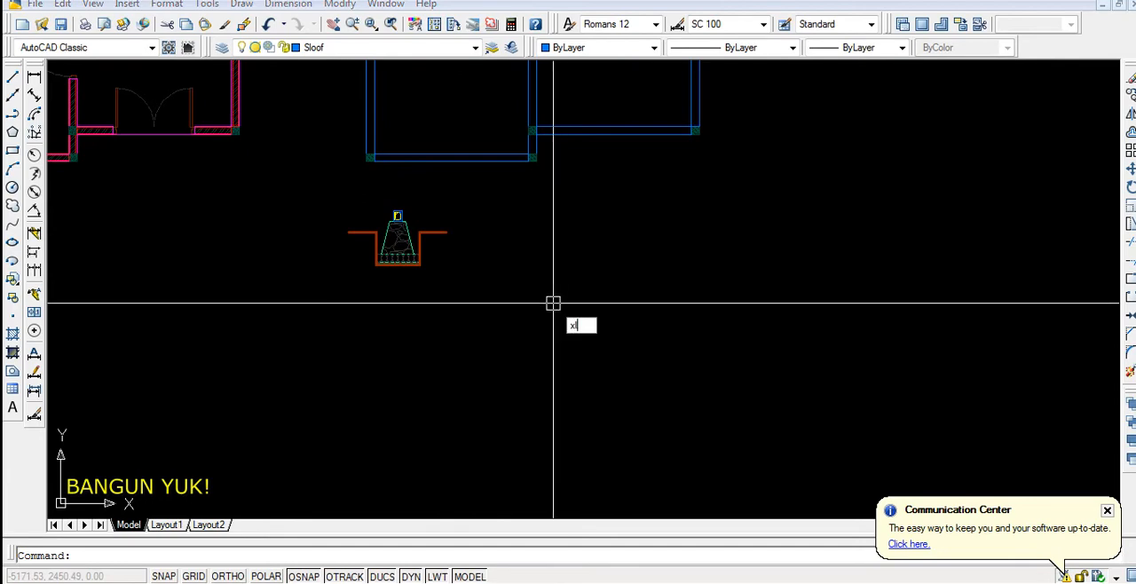
{"action": "key", "text": "Return"}
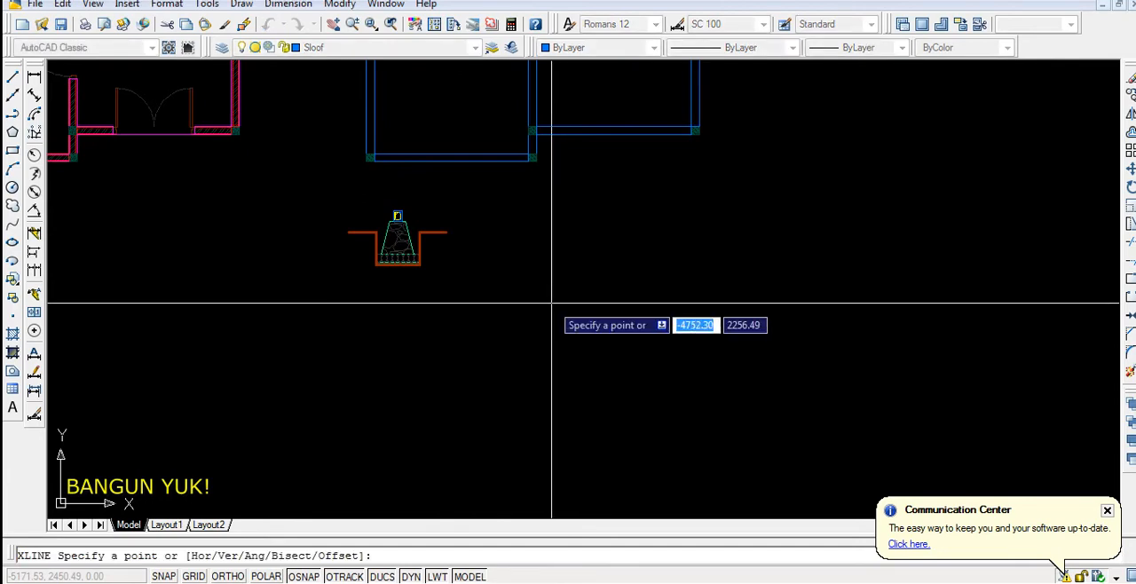
{"action": "left_click", "coordinate": [548, 303]}
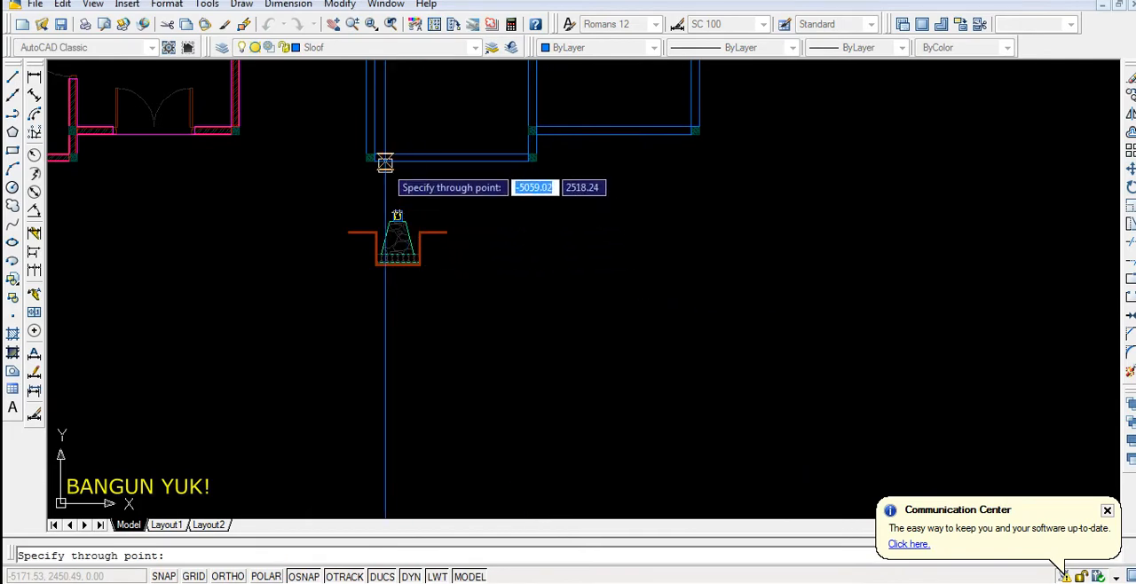
{"action": "scroll", "coordinate": [372, 159], "scroll_direction": "up", "scroll_amount": 4}
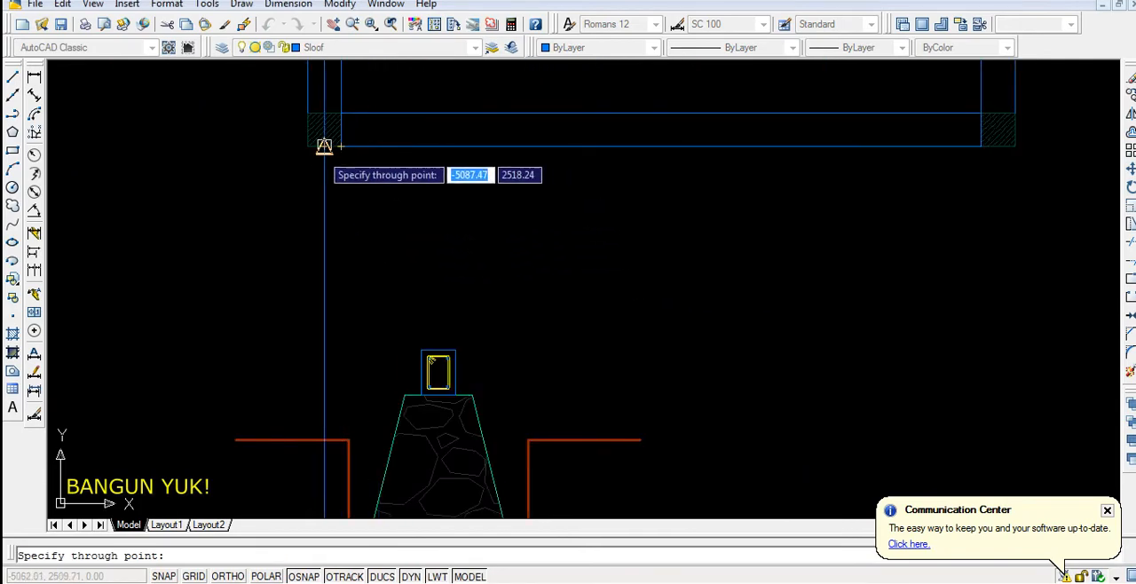
{"action": "left_click", "coordinate": [324, 146]}
{"action": "key", "text": "Return"}
Move the whole foundation cross-section from the sloof's top midpoint onto the vertical construction line below the plan
{"action": "scroll", "coordinate": [436, 178], "scroll_direction": "down", "scroll_amount": 4}
{"action": "left_click", "coordinate": [670, 349]}
{"action": "type", "text": "m"}
{"action": "key", "text": "Return"}
{"action": "scroll", "coordinate": [441, 249], "scroll_direction": "up", "scroll_amount": 5}
{"action": "left_click", "coordinate": [440, 263]}
{"action": "scroll", "coordinate": [438, 264], "scroll_direction": "down", "scroll_amount": 5}
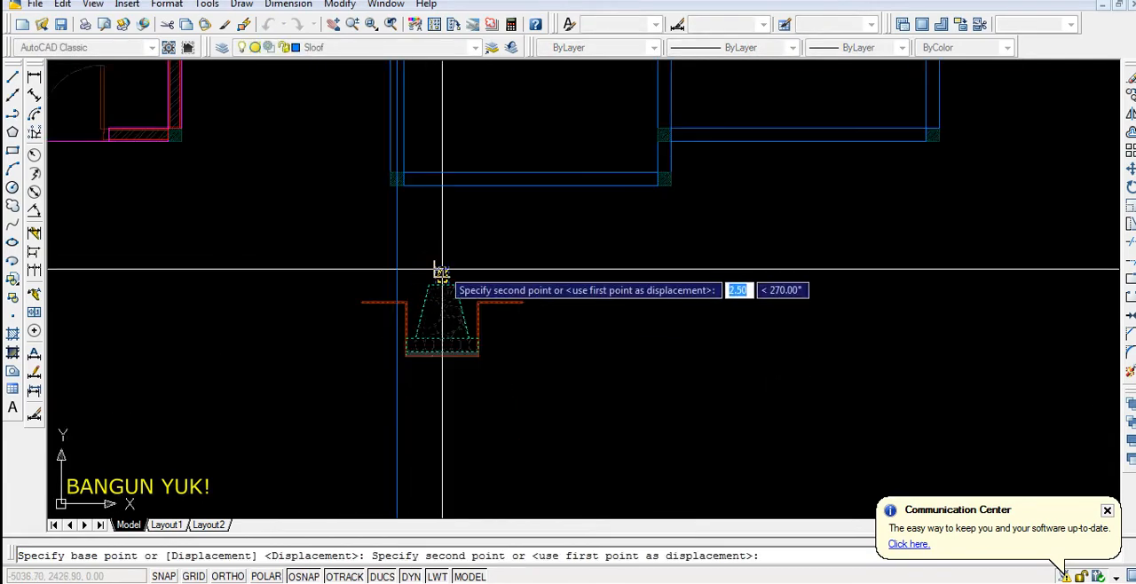
{"action": "left_click", "coordinate": [397, 246]}
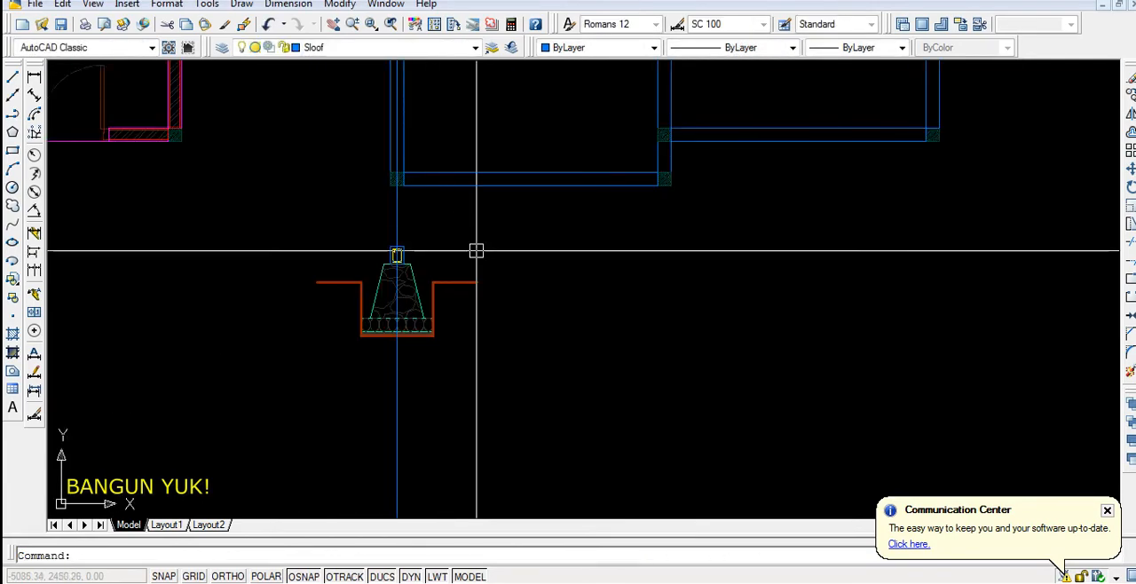
Erase the vertical construction line through the lower-left column
{"action": "left_click", "coordinate": [397, 218]}
{"action": "key", "text": "Delete"}
{"action": "scroll", "coordinate": [517, 364], "scroll_direction": "down", "scroll_amount": 2}
{"action": "scroll", "coordinate": [442, 266], "scroll_direction": "up", "scroll_amount": 8}
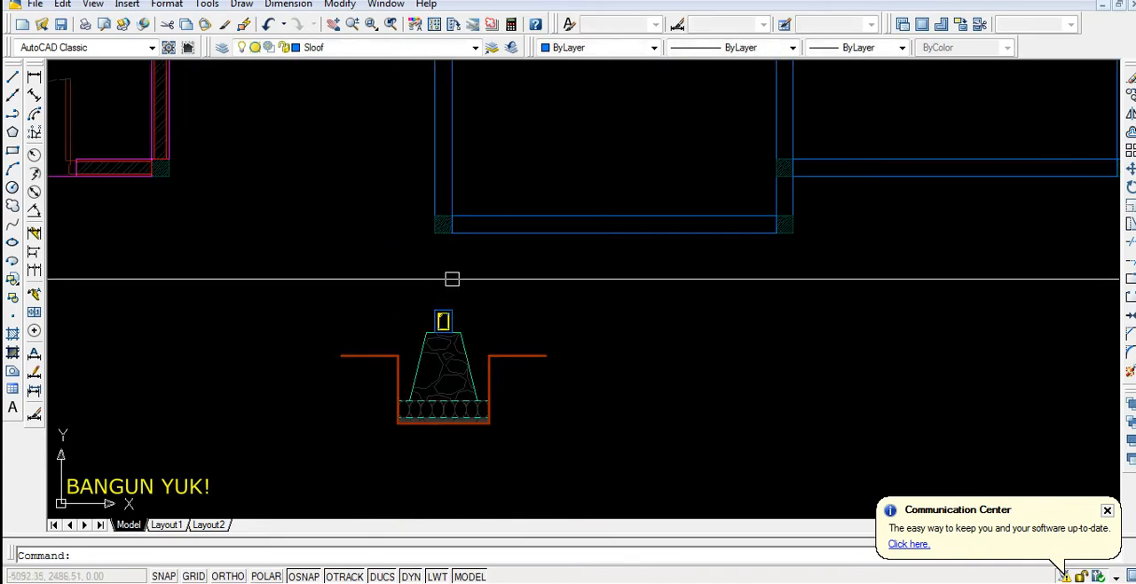
{"action": "scroll", "coordinate": [473, 315], "scroll_direction": "down", "scroll_amount": 4}
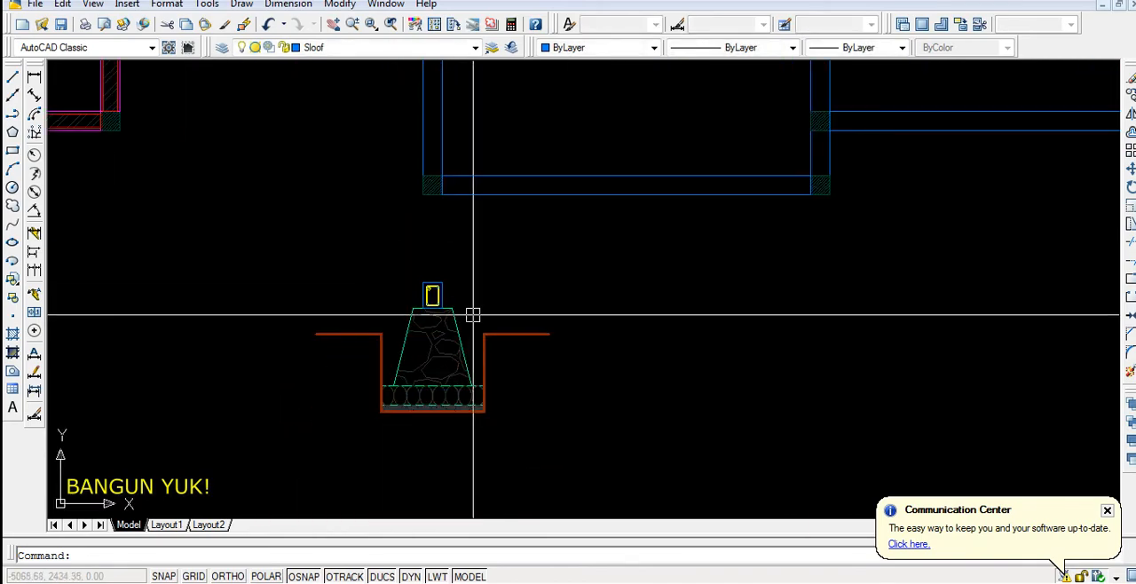
Make Pondasi the current layer and dimension the horizontal offset between the sloof's lower-right corner and the foundation's top-right corner
{"action": "left_click", "coordinate": [387, 51]}
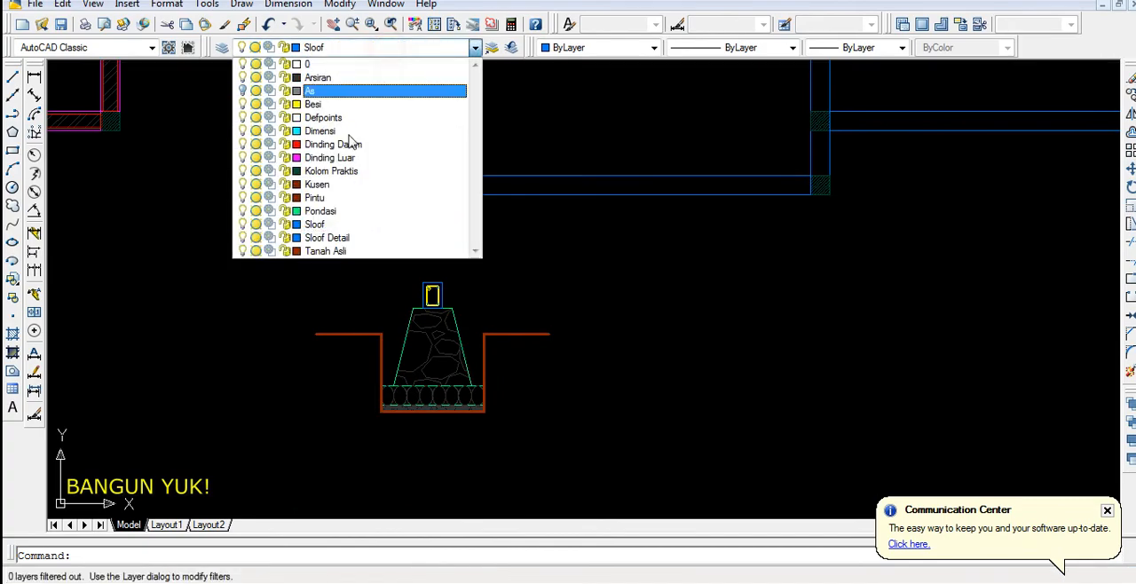
{"action": "left_click", "coordinate": [284, 207]}
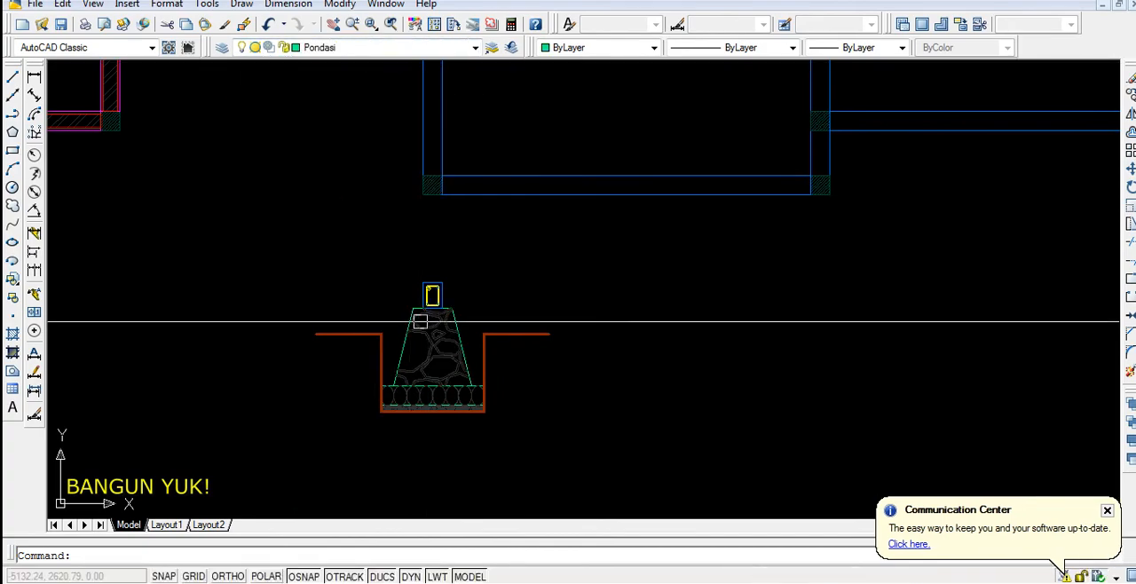
{"action": "scroll", "coordinate": [419, 341], "scroll_direction": "down", "scroll_amount": 3}
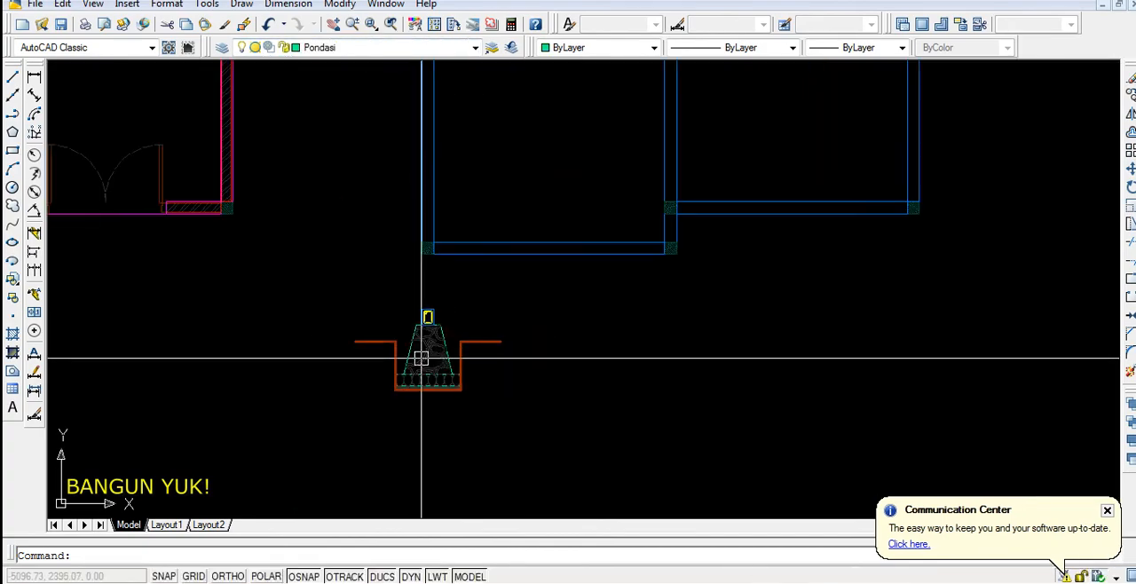
{"action": "left_click", "coordinate": [34, 78]}
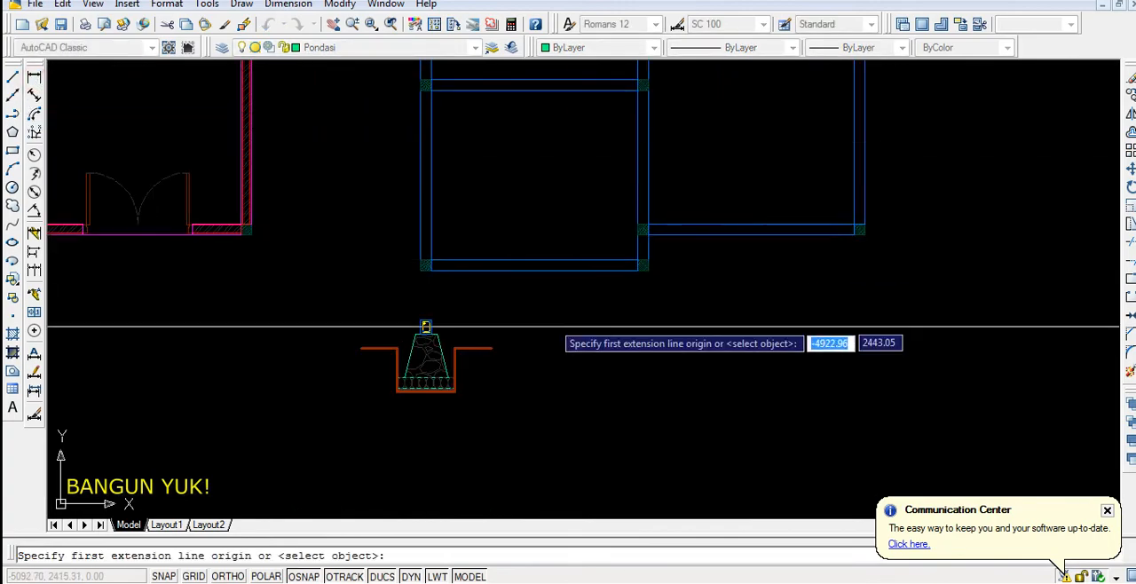
{"action": "scroll", "coordinate": [419, 343], "scroll_direction": "up", "scroll_amount": 4}
{"action": "left_click", "coordinate": [486, 300]}
{"action": "left_click", "coordinate": [518, 300]}
{"action": "left_click", "coordinate": [568, 161]}
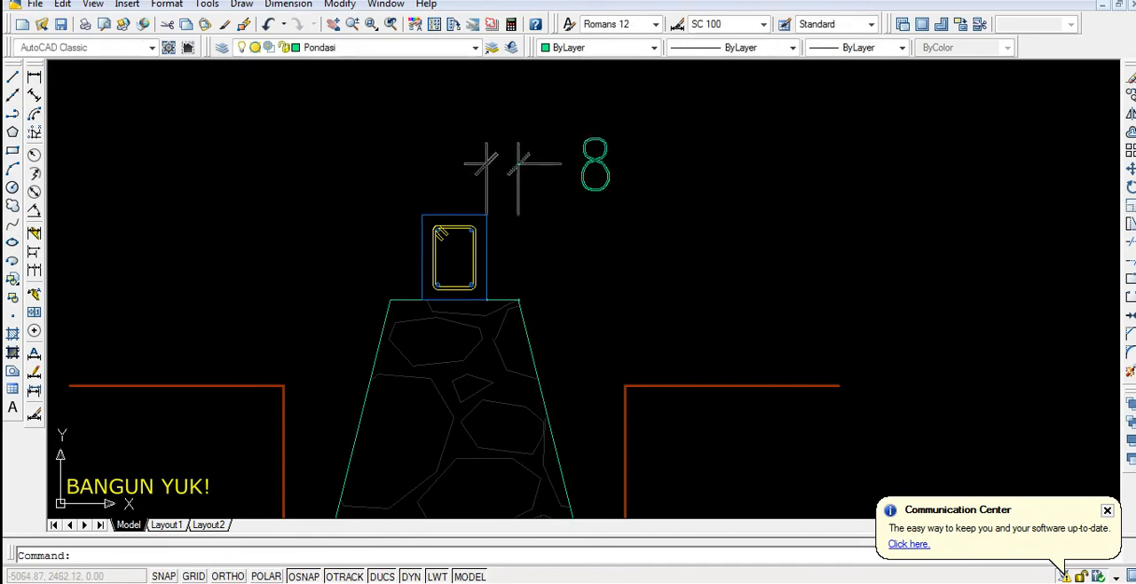
Dimension the horizontal offset between the foundation's top-right and bottom-right corners, placing the dimension below the cross-section
{"action": "scroll", "coordinate": [503, 237], "scroll_direction": "down", "scroll_amount": 2}
{"action": "left_click", "coordinate": [33, 78]}
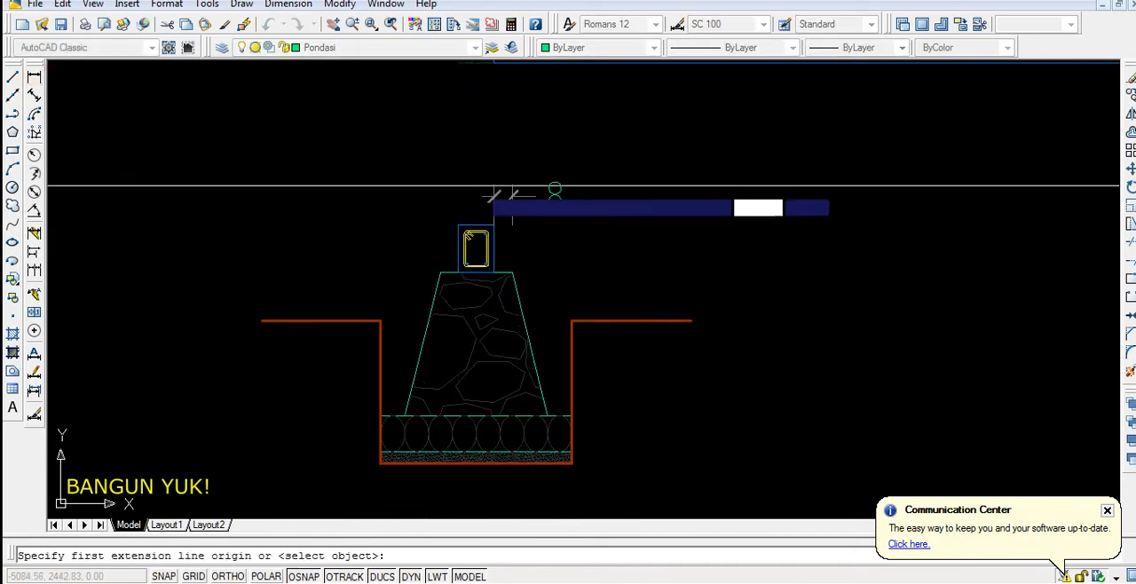
{"action": "scroll", "coordinate": [515, 299], "scroll_direction": "up", "scroll_amount": 2}
{"action": "left_click", "coordinate": [522, 291]}
{"action": "scroll", "coordinate": [532, 319], "scroll_direction": "down", "scroll_amount": 2}
{"action": "scroll", "coordinate": [562, 403], "scroll_direction": "up", "scroll_amount": 2}
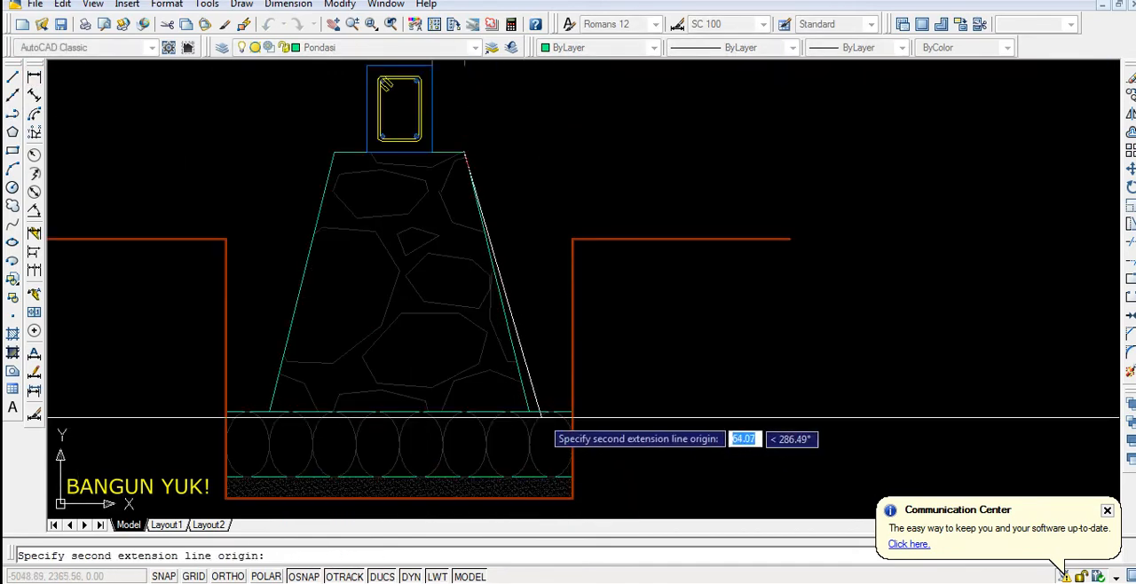
{"action": "left_click", "coordinate": [527, 408]}
{"action": "scroll", "coordinate": [527, 408], "scroll_direction": "down", "scroll_amount": 3}
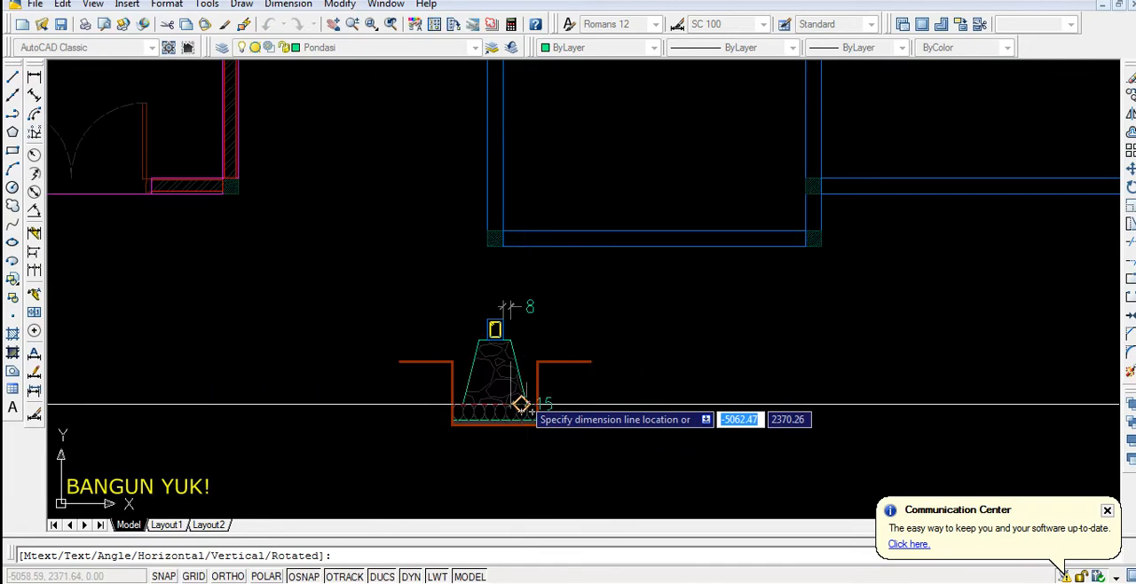
{"action": "left_click", "coordinate": [521, 453]}
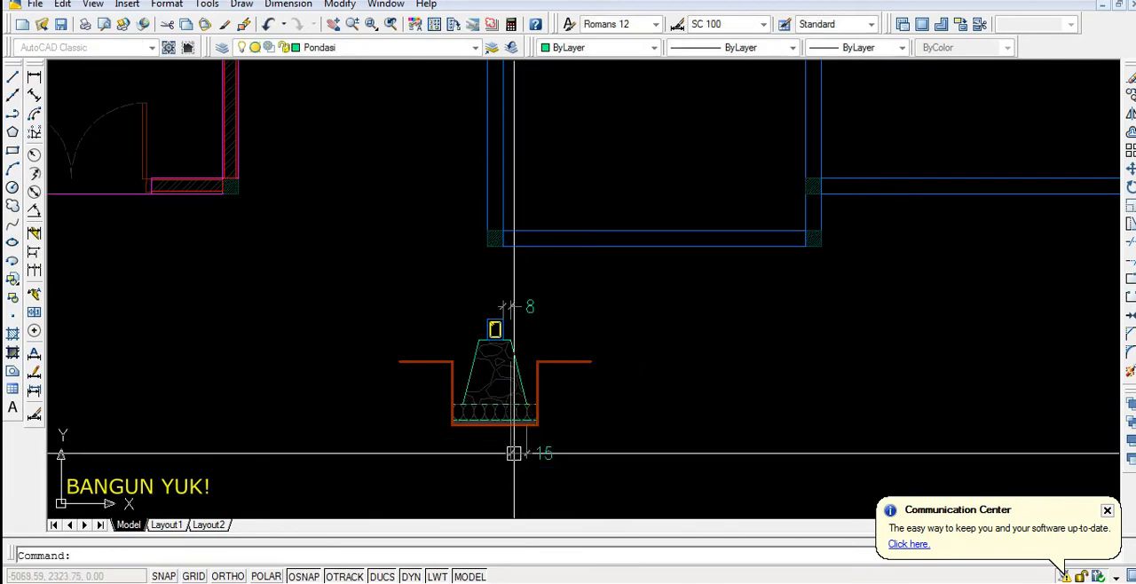
Dimension the horizontal gap between the foundation's bottom-right corner and the excavation's right wall, placing the dimension above the ground line
{"action": "left_click", "coordinate": [34, 78]}
{"action": "scroll", "coordinate": [532, 407], "scroll_direction": "up", "scroll_amount": 5}
{"action": "left_click", "coordinate": [469, 311]}
{"action": "left_click", "coordinate": [596, 311]}
{"action": "scroll", "coordinate": [600, 294], "scroll_direction": "down", "scroll_amount": 5}
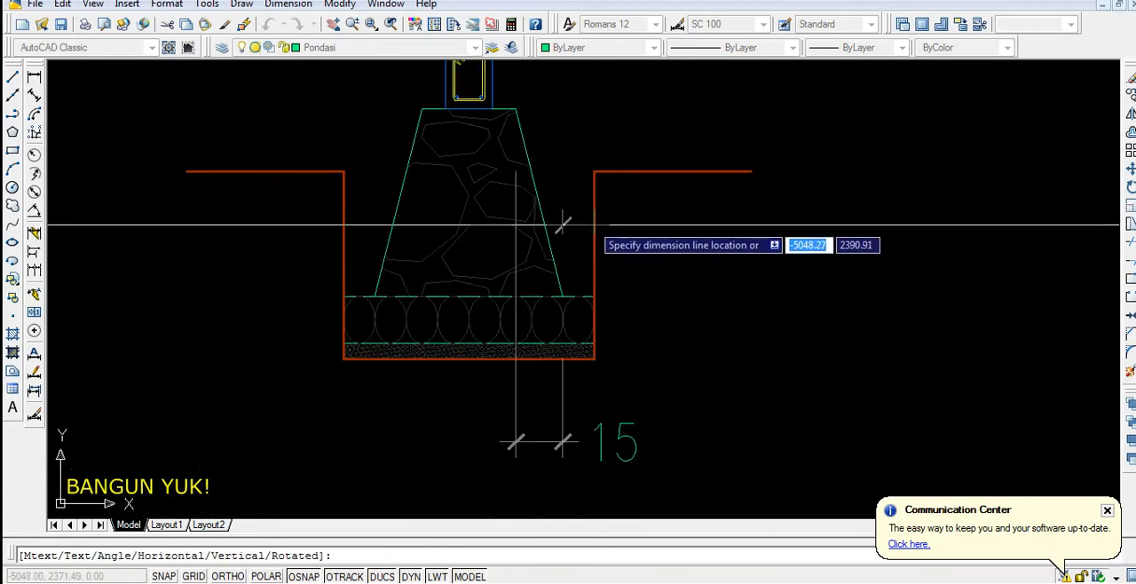
{"action": "left_click", "coordinate": [608, 132]}
{"action": "scroll", "coordinate": [592, 398], "scroll_direction": "down", "scroll_amount": 5}
{"action": "middle_click_drag", "start_coordinate": [605, 213], "coordinate": [511, 288]}
{"action": "scroll", "coordinate": [513, 144], "scroll_direction": "up", "scroll_amount": 2}
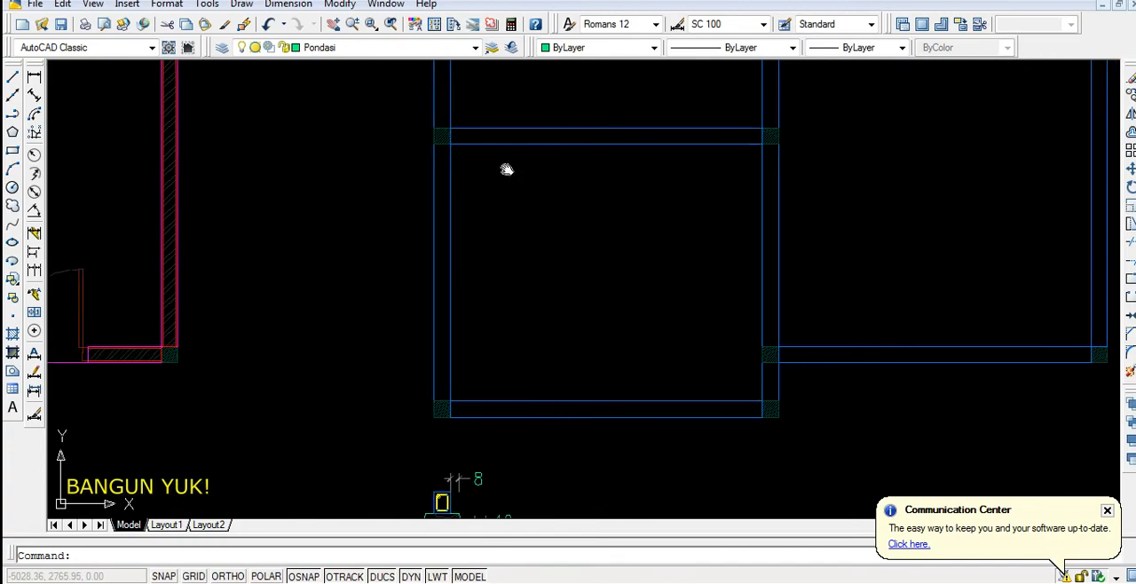
{"action": "middle_click_drag", "start_coordinate": [507, 169], "coordinate": [436, 175]}
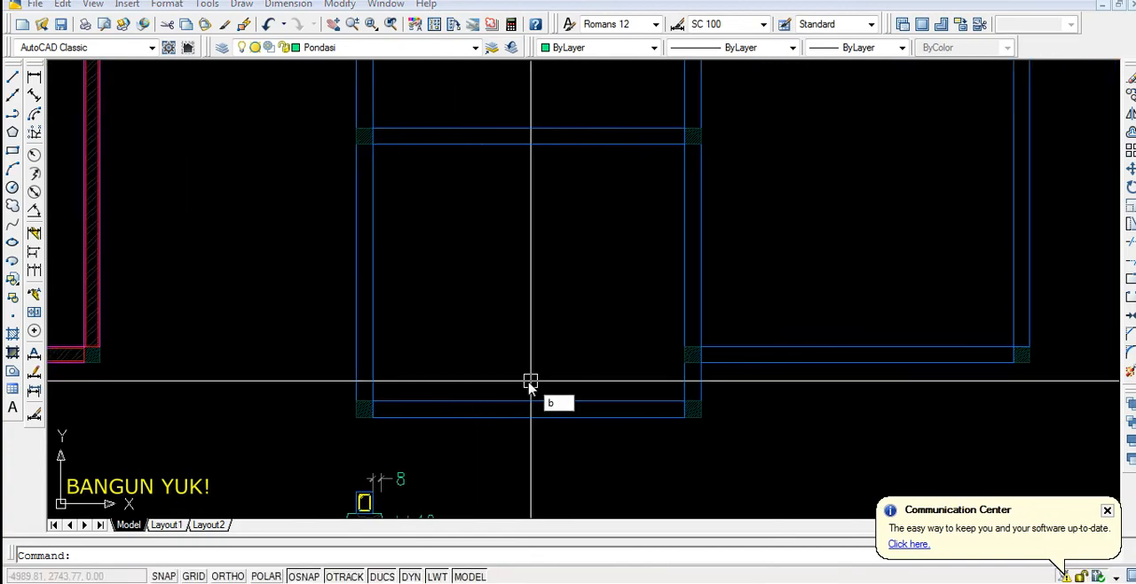
{"action": "key", "text": "Return"}
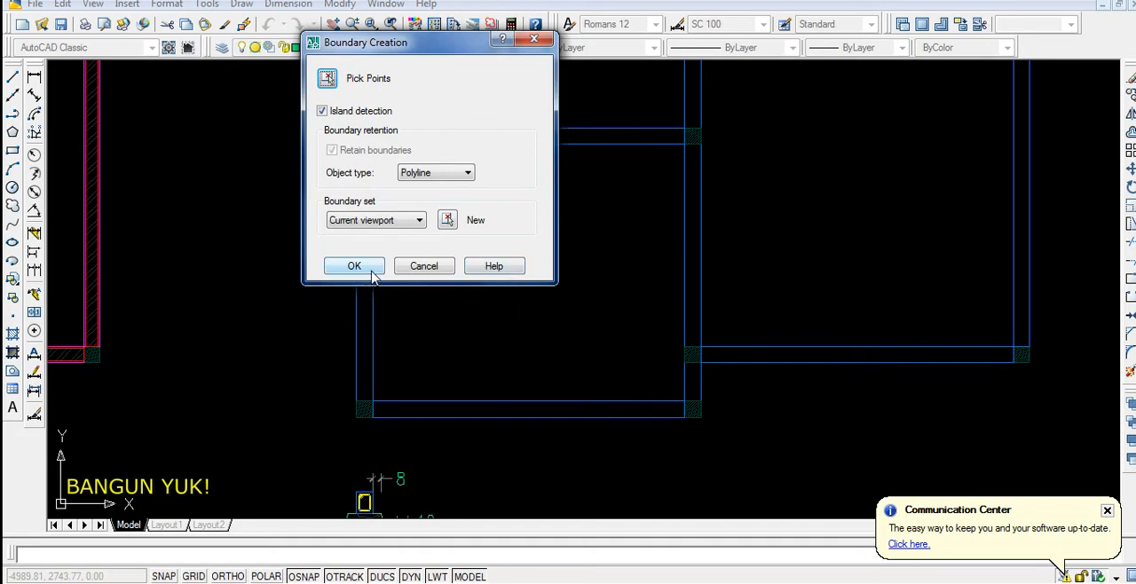
{"action": "key", "text": "Return"}
{"action": "left_click", "coordinate": [467, 319]}
{"action": "key", "text": "Return"}
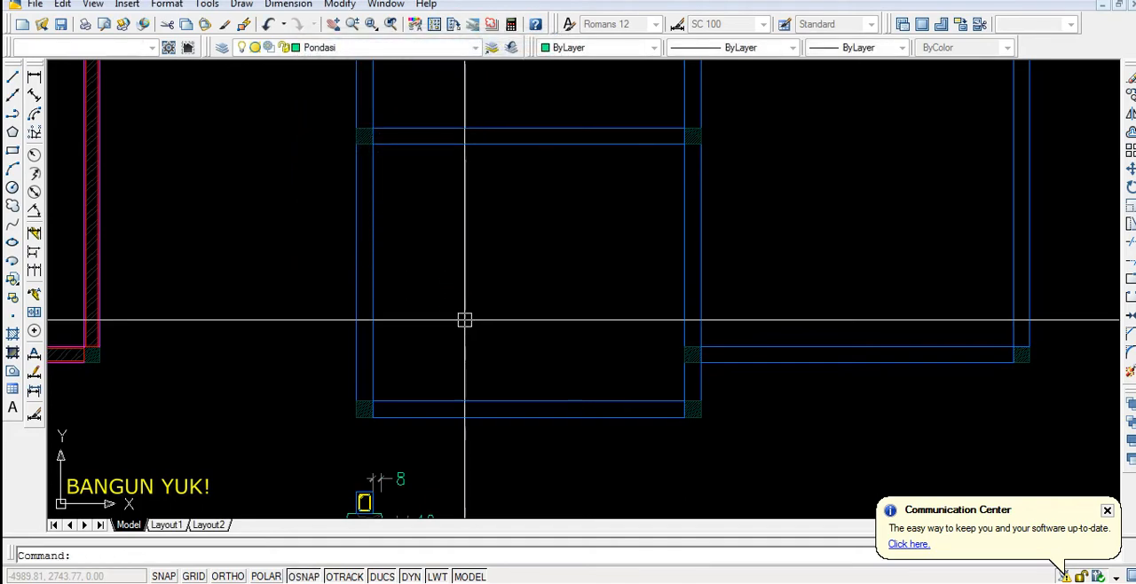
{"action": "left_click", "coordinate": [466, 282]}
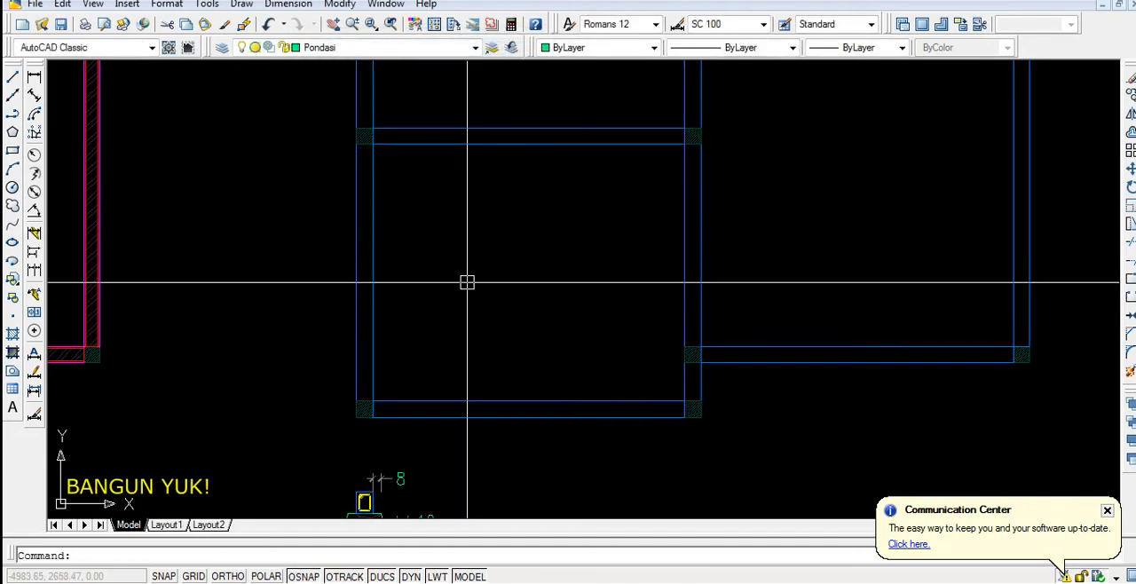
Create a boundary polyline along the inner outline of the sloof plan's lower-left room
{"action": "type", "text": "bo"}
{"action": "key", "text": "Return"}
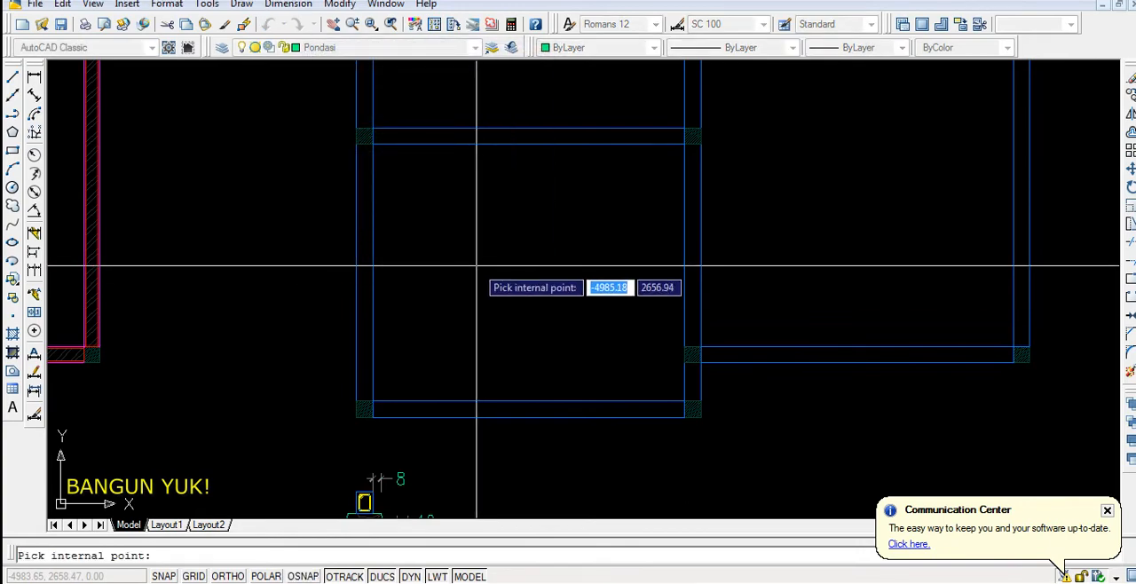
{"action": "scroll", "coordinate": [477, 265], "scroll_direction": "down", "scroll_amount": 4}
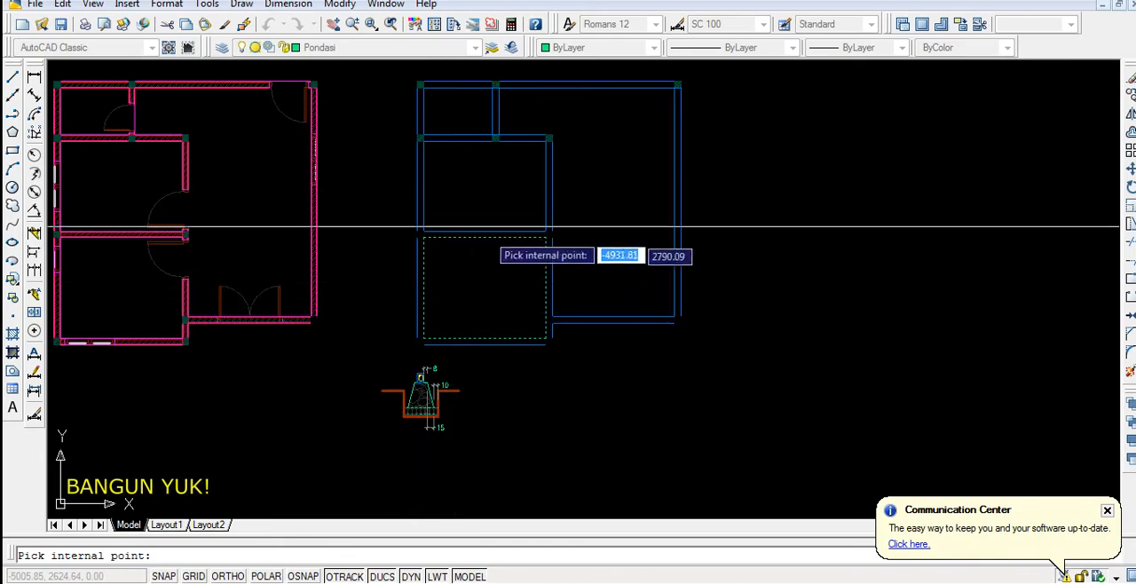
{"action": "left_click", "coordinate": [482, 205]}
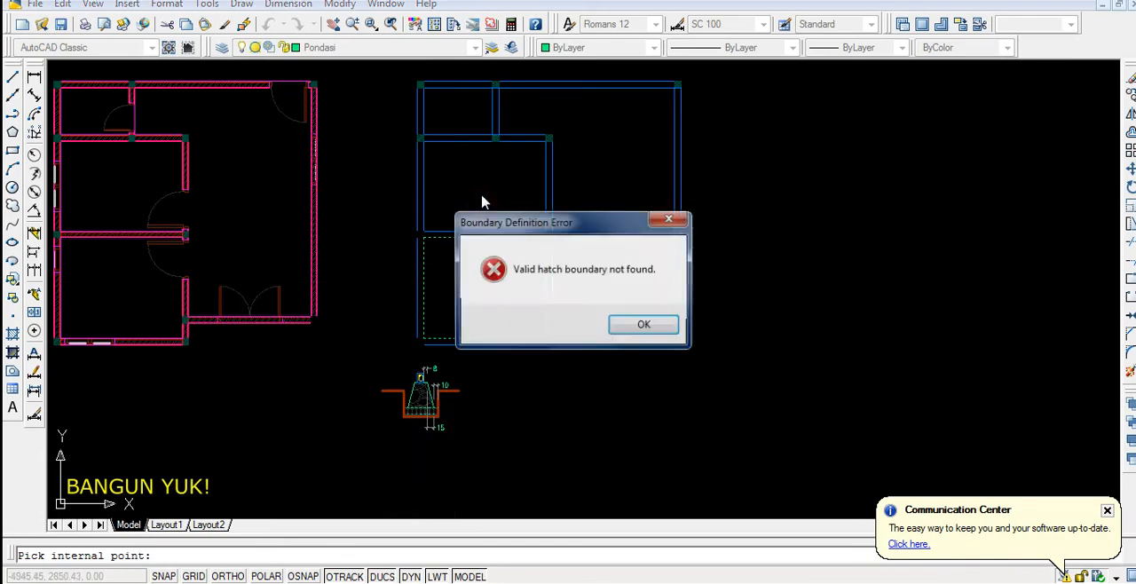
{"action": "left_click", "coordinate": [624, 324]}
{"action": "key", "text": "Return"}
{"action": "scroll", "coordinate": [482, 248], "scroll_direction": "up", "scroll_amount": 3}
{"action": "scroll", "coordinate": [482, 235], "scroll_direction": "down", "scroll_amount": 4}
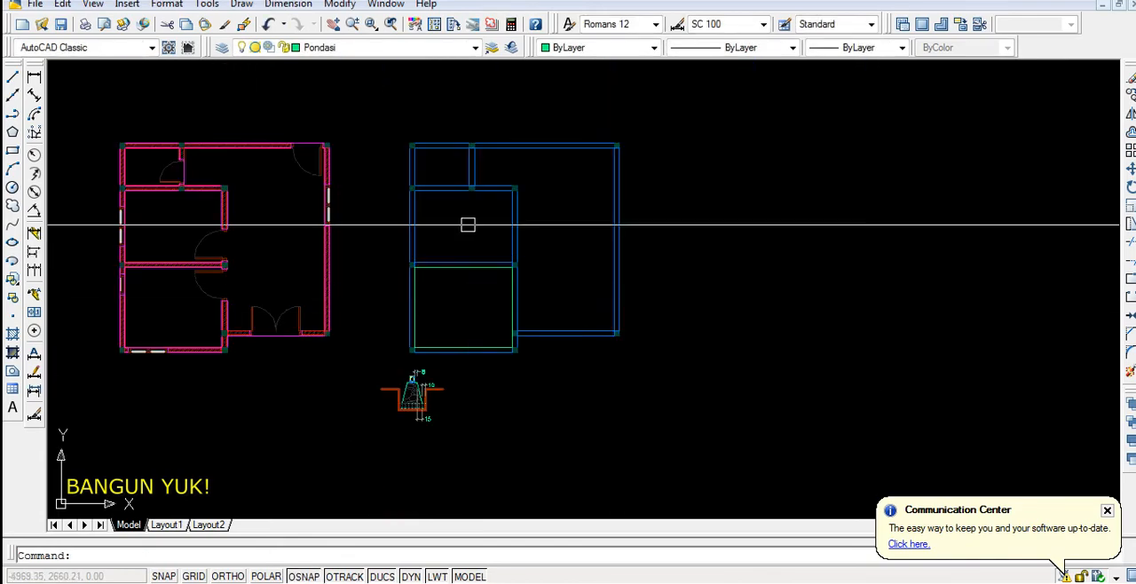
Create a boundary polyline along the inner outline of the sloof plan's middle-left room
{"action": "scroll", "coordinate": [465, 222], "scroll_direction": "up", "scroll_amount": 4}
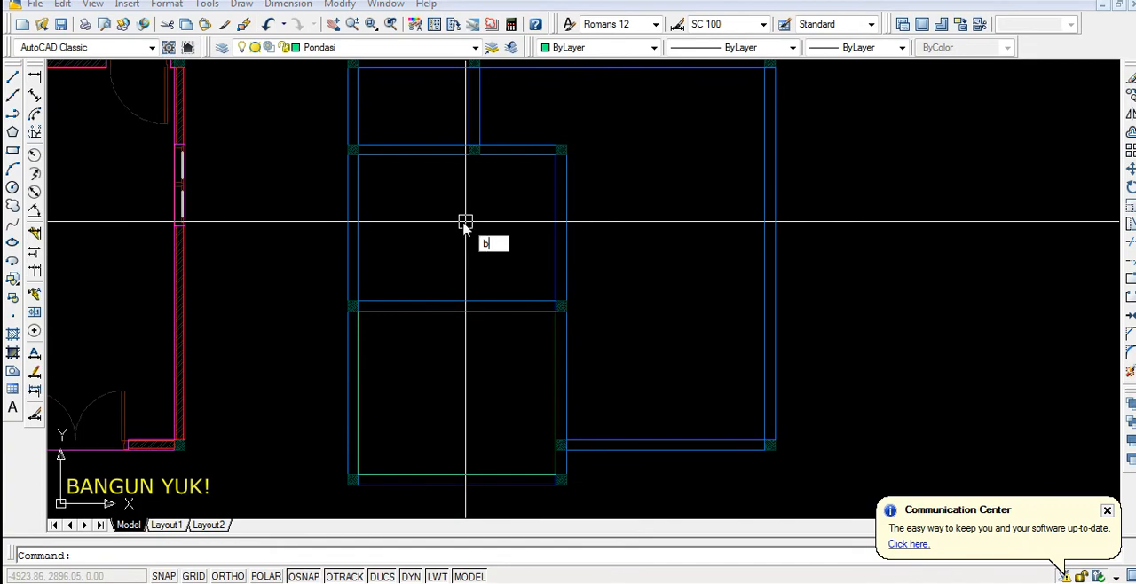
{"action": "key", "text": "Return"}
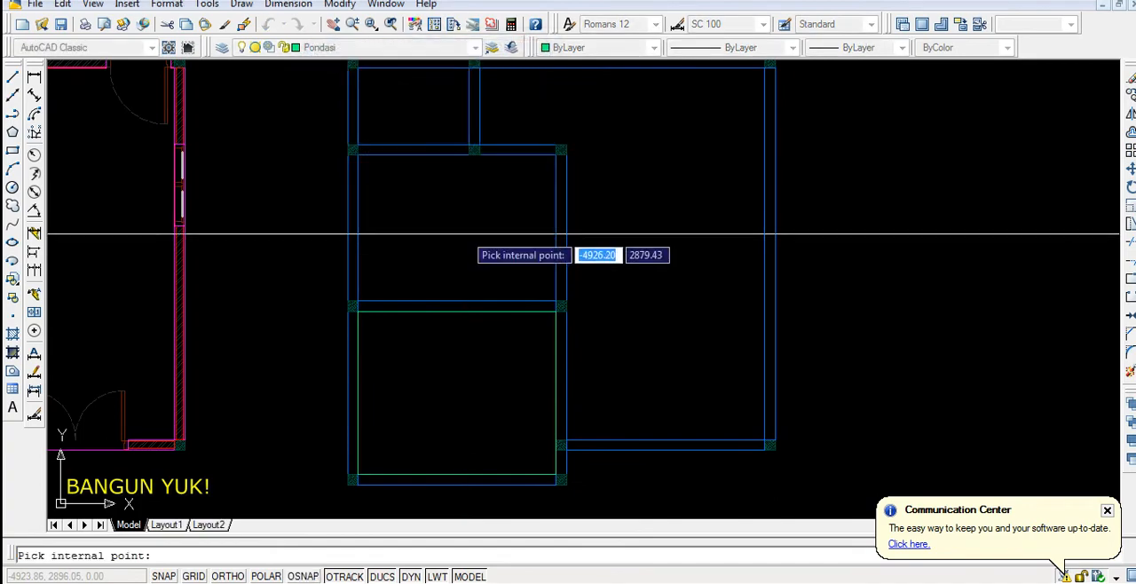
{"action": "left_click", "coordinate": [458, 255]}
{"action": "key", "text": "Return"}
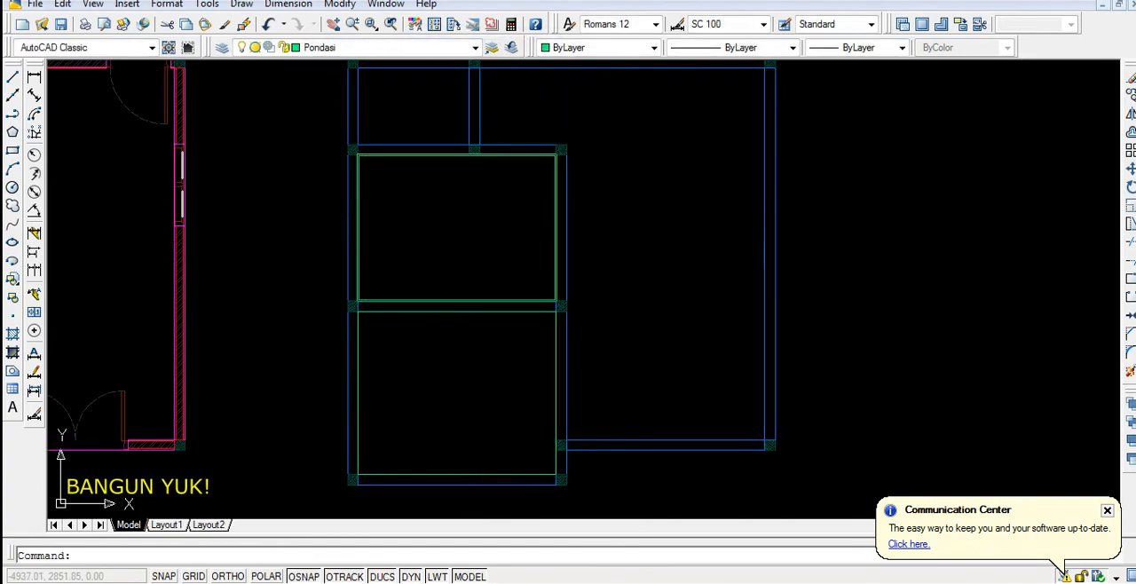
Create boundary polylines for the large L-shaped right room and the small upper-left room of the sloof plan
{"action": "key", "text": "Return"}
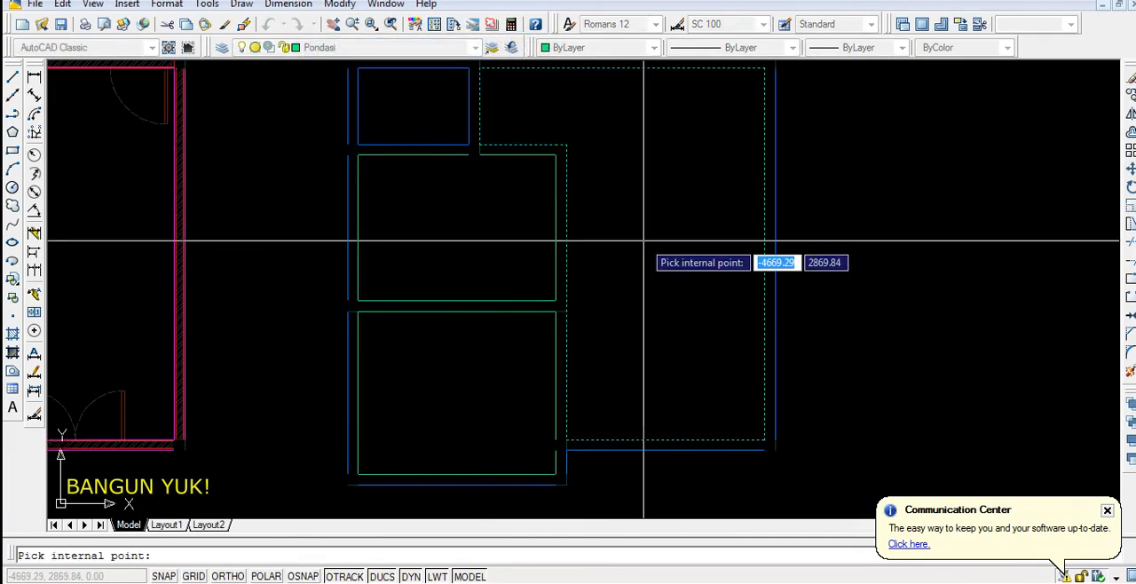
{"action": "key", "text": "Return"}
{"action": "key", "text": "Return"}
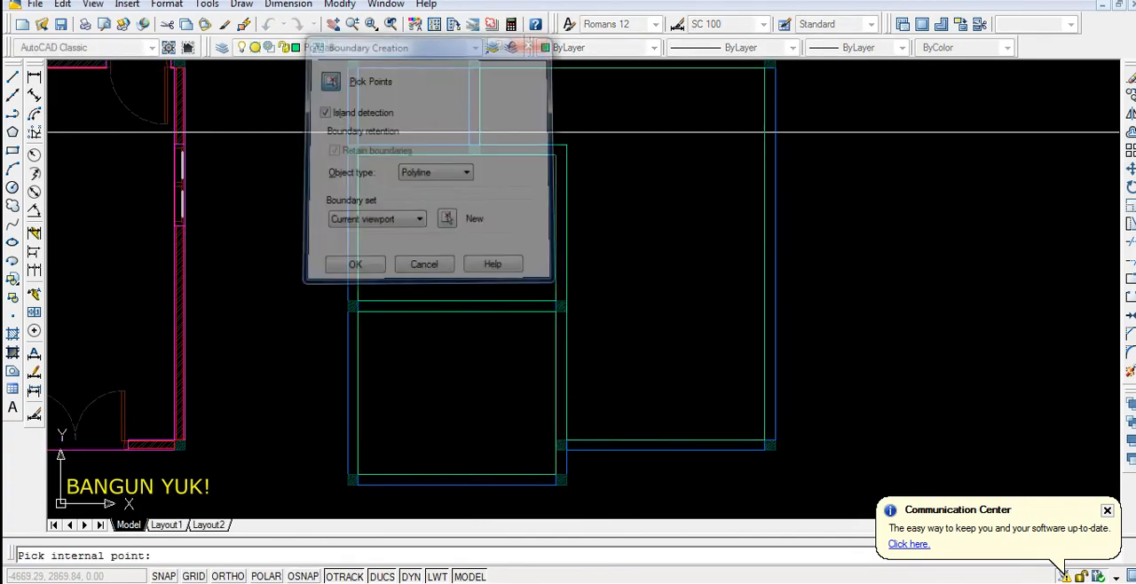
{"action": "left_click", "coordinate": [324, 84]}
{"action": "left_click", "coordinate": [424, 112]}
{"action": "key", "text": "Return"}
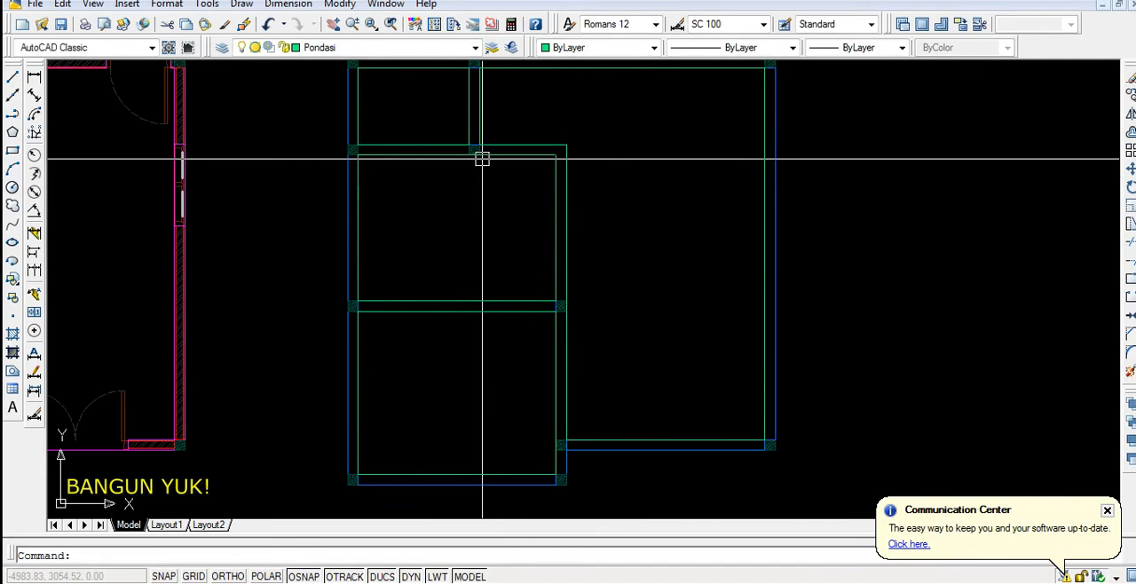
Start a polyline at the sloof plan's top-left outer corner and trace the top edge to the top-right corner
{"action": "scroll", "coordinate": [482, 309], "scroll_direction": "down", "scroll_amount": 3}
{"action": "scroll", "coordinate": [439, 179], "scroll_direction": "up", "scroll_amount": 3}
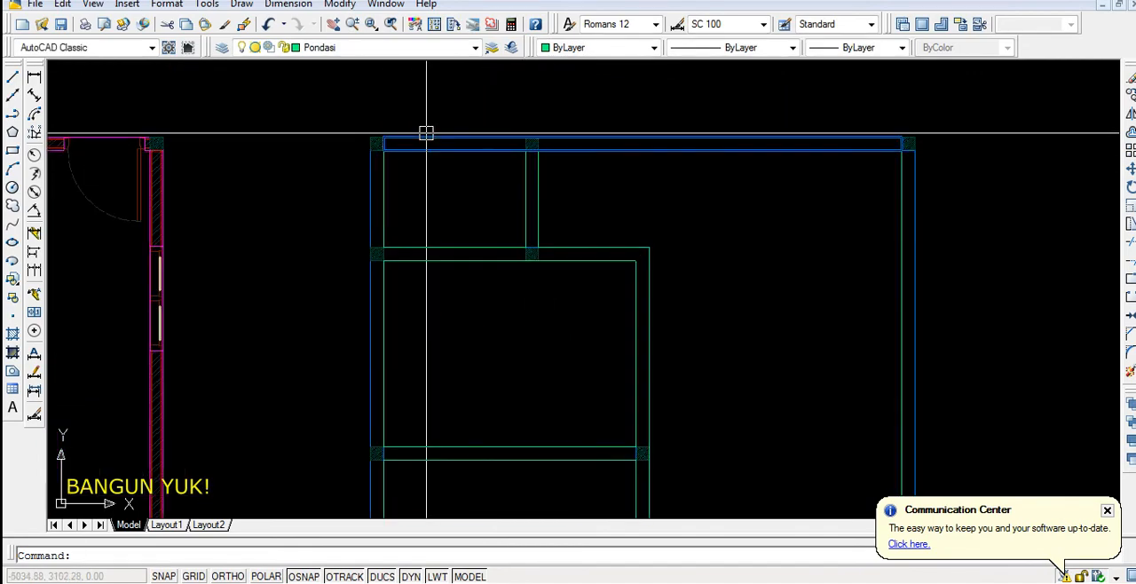
{"action": "scroll", "coordinate": [432, 131], "scroll_direction": "down", "scroll_amount": 2}
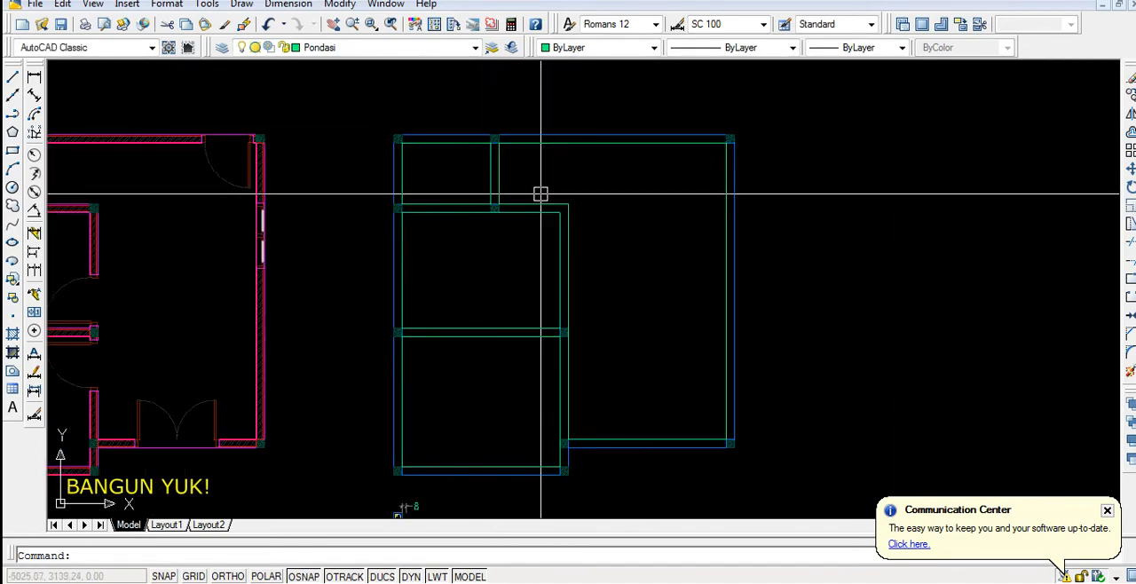
{"action": "type", "text": "pl"}
{"action": "key", "text": "Return"}
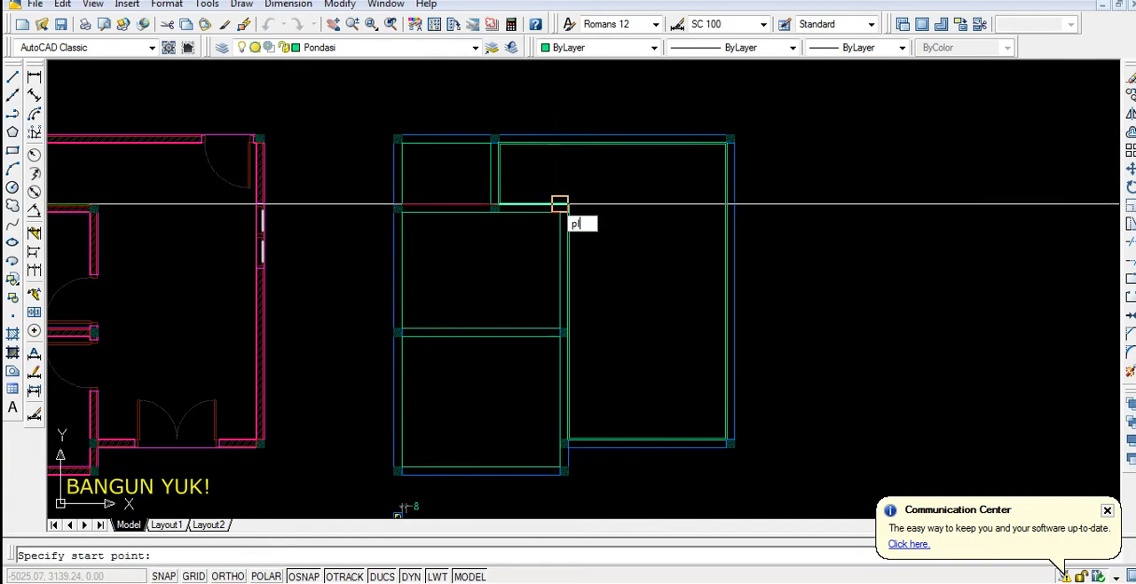
{"action": "scroll", "coordinate": [381, 133], "scroll_direction": "up", "scroll_amount": 5}
{"action": "left_click", "coordinate": [423, 143]}
{"action": "scroll", "coordinate": [424, 158], "scroll_direction": "down", "scroll_amount": 5}
{"action": "scroll", "coordinate": [812, 158], "scroll_direction": "up", "scroll_amount": 6}
{"action": "left_click", "coordinate": [777, 144]}
{"action": "scroll", "coordinate": [777, 177], "scroll_direction": "down", "scroll_amount": 6}
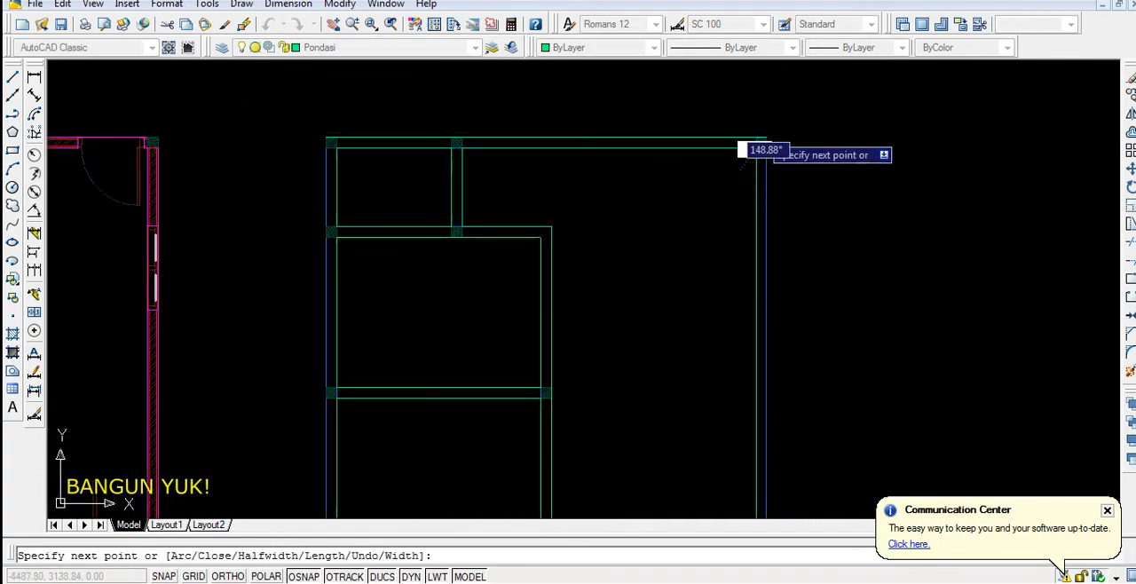
Continue the polyline down the right side and along the lower edge of the right room to the plan's recessed corner
{"action": "scroll", "coordinate": [777, 286], "scroll_direction": "up", "scroll_amount": 5}
{"action": "scroll", "coordinate": [777, 286], "scroll_direction": "up", "scroll_amount": 2}
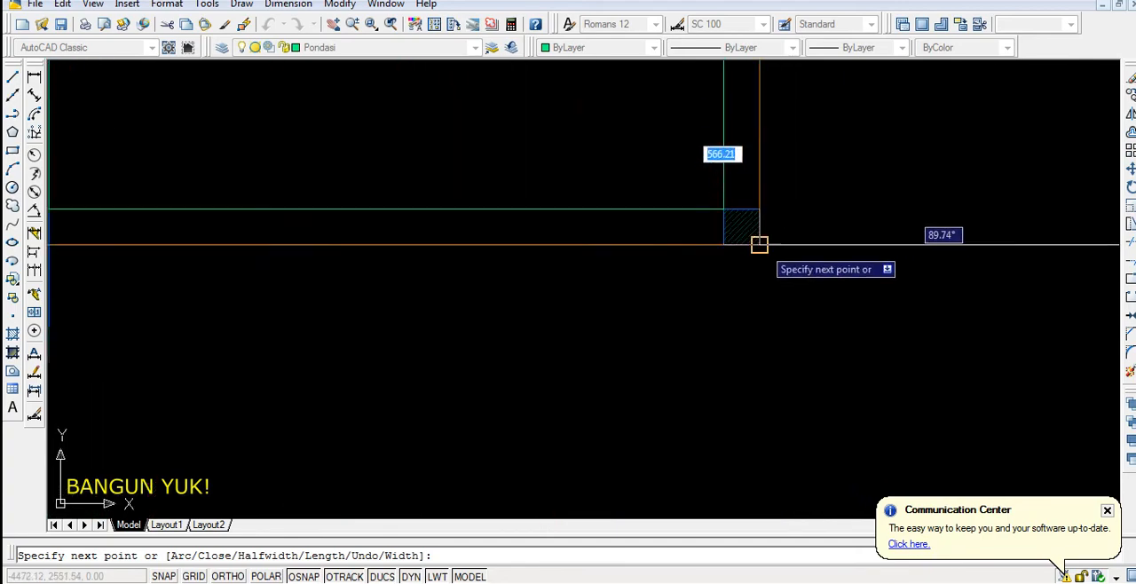
{"action": "left_click", "coordinate": [759, 242]}
{"action": "scroll", "coordinate": [709, 284], "scroll_direction": "down", "scroll_amount": 3}
{"action": "scroll", "coordinate": [488, 254], "scroll_direction": "up", "scroll_amount": 4}
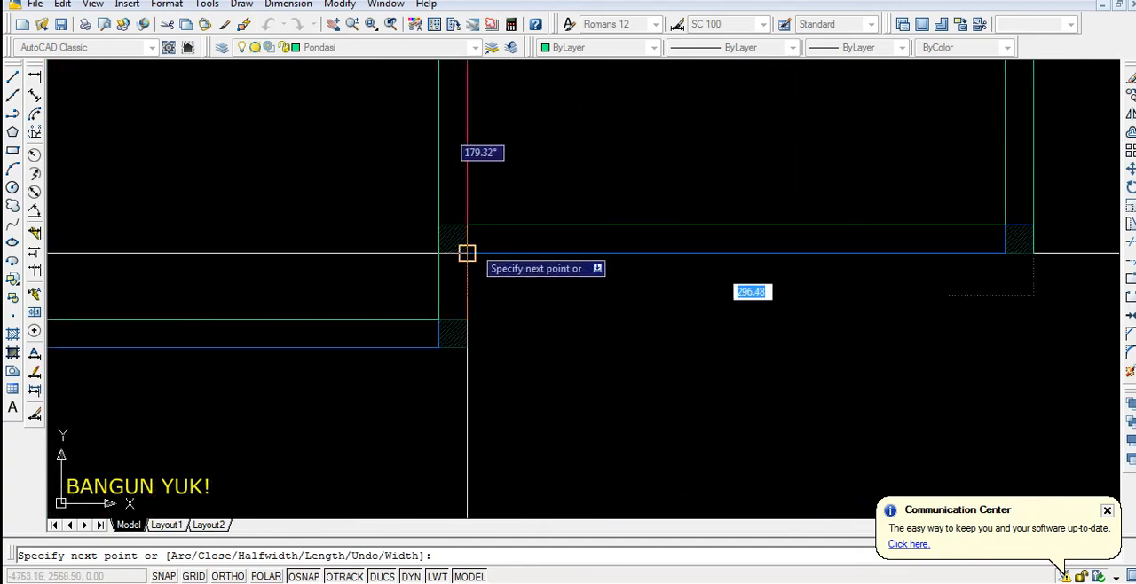
{"action": "left_click", "coordinate": [467, 253]}
{"action": "scroll", "coordinate": [467, 345], "scroll_direction": "down", "scroll_amount": 4}
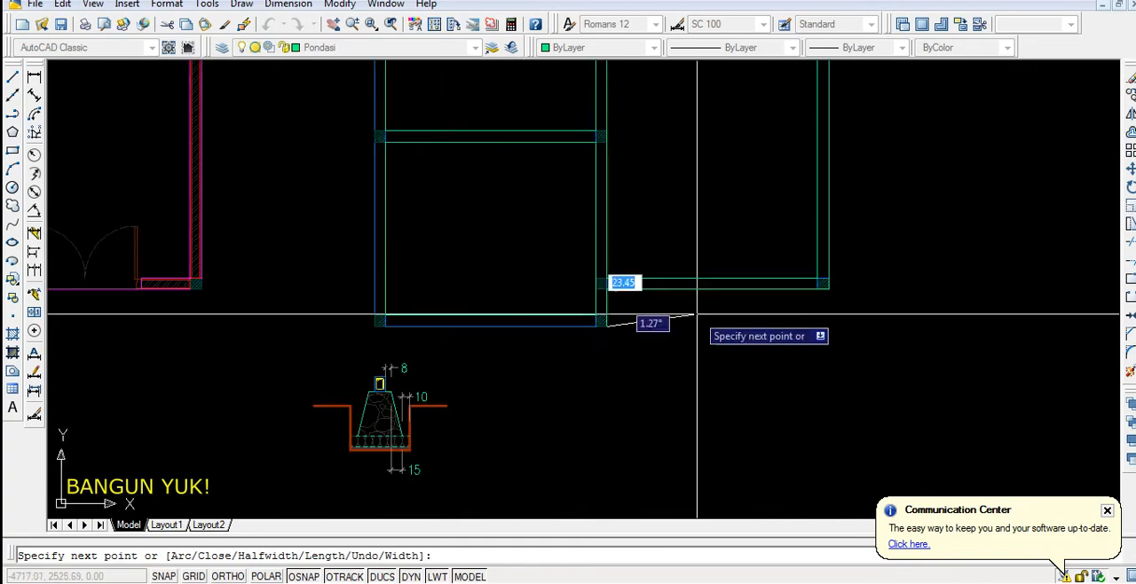
Continue the polyline along the bottom edge to the lower-left outer corner and close the plan's outer outline
{"action": "scroll", "coordinate": [392, 343], "scroll_direction": "up", "scroll_amount": 4}
{"action": "left_click", "coordinate": [320, 278]}
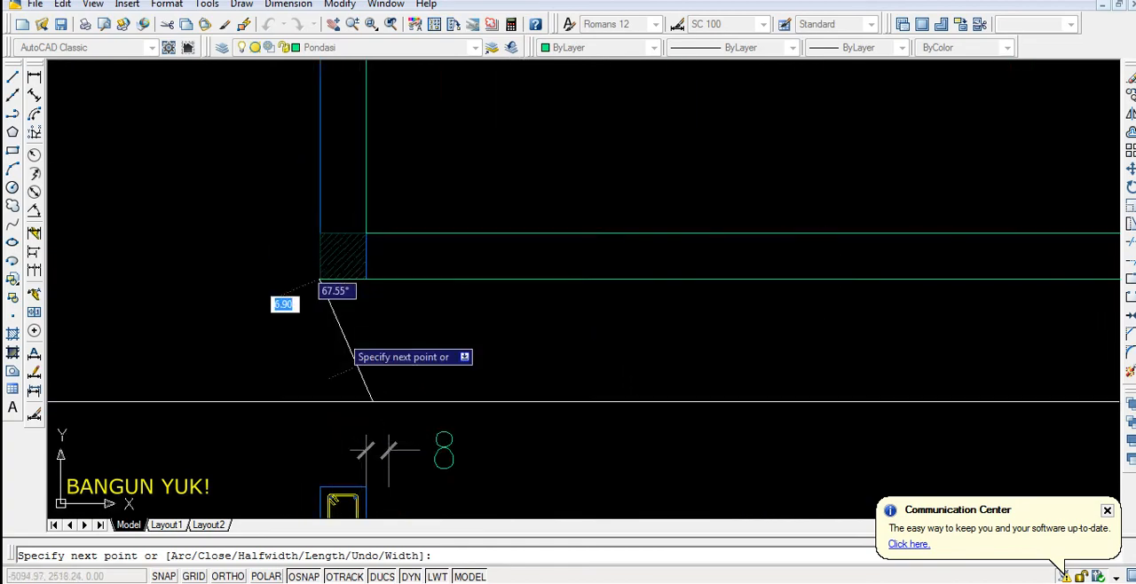
{"action": "scroll", "coordinate": [385, 435], "scroll_direction": "down", "scroll_amount": 4}
{"action": "scroll", "coordinate": [400, 106], "scroll_direction": "down", "scroll_amount": 2}
{"action": "scroll", "coordinate": [404, 133], "scroll_direction": "up", "scroll_amount": 3}
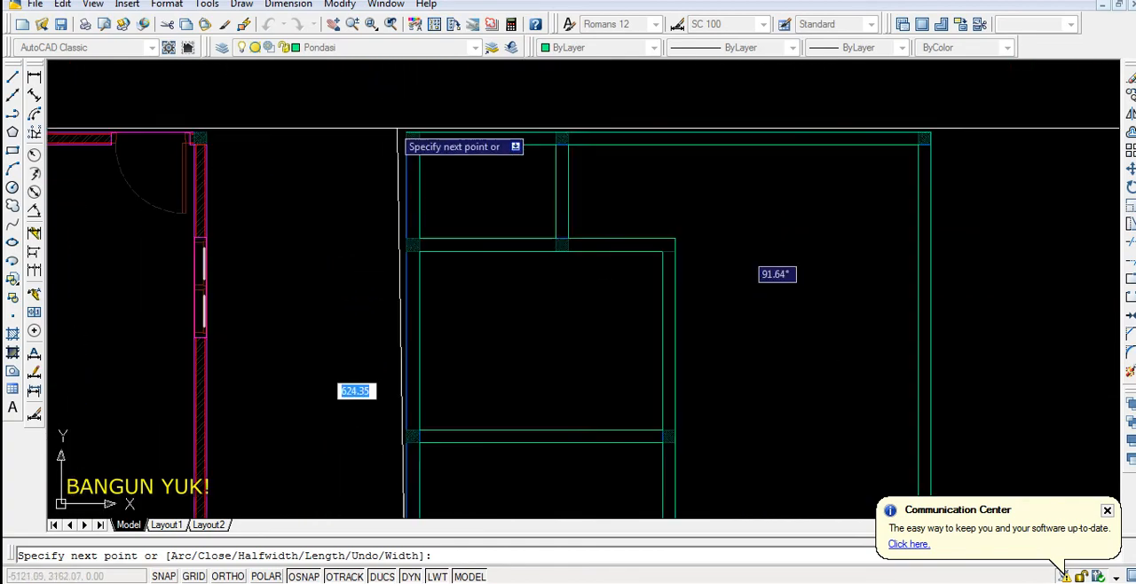
{"action": "key", "text": "Return"}
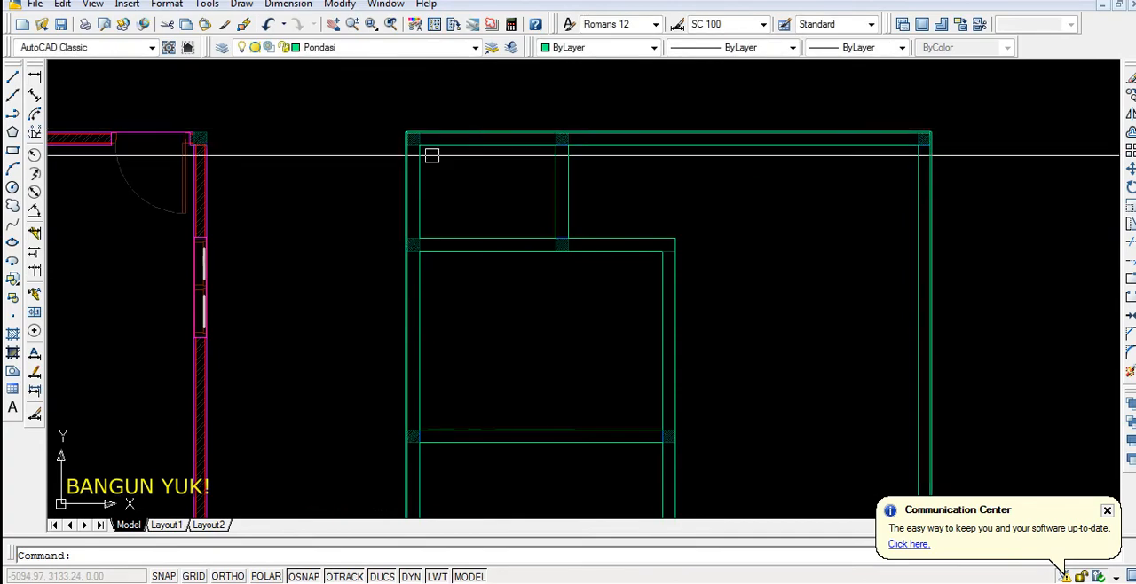
Offset the lower-left room's boundary polyline inward by 8 to mark the foundation's top edge
{"action": "scroll", "coordinate": [440, 230], "scroll_direction": "down", "scroll_amount": 3}
{"action": "scroll", "coordinate": [408, 417], "scroll_direction": "up", "scroll_amount": 7}
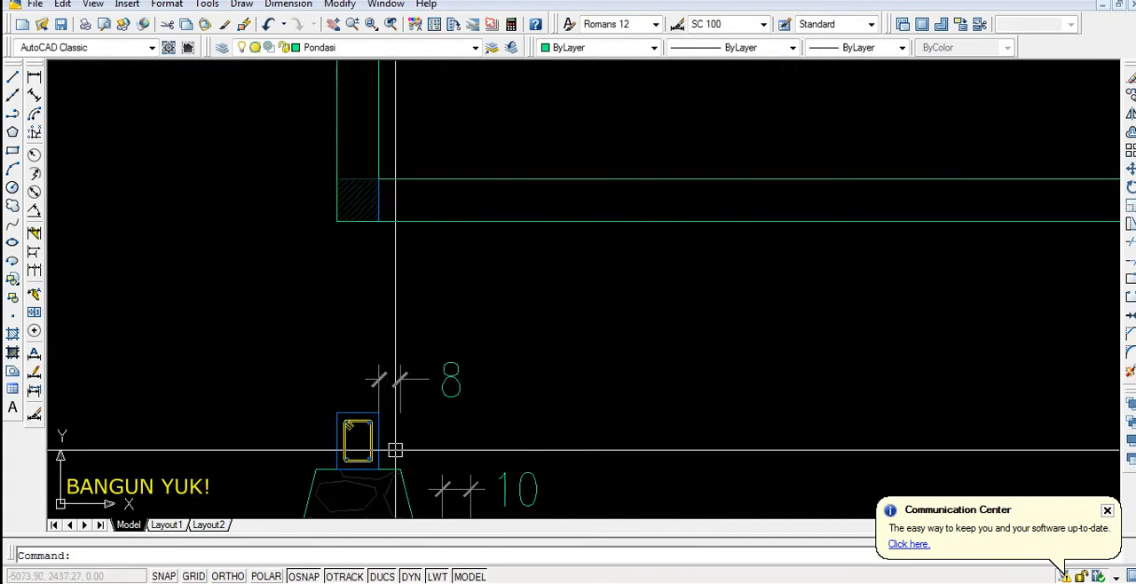
{"action": "scroll", "coordinate": [396, 457], "scroll_direction": "down", "scroll_amount": 4}
{"action": "scroll", "coordinate": [457, 300], "scroll_direction": "up", "scroll_amount": 3}
{"action": "scroll", "coordinate": [457, 301], "scroll_direction": "down", "scroll_amount": 2}
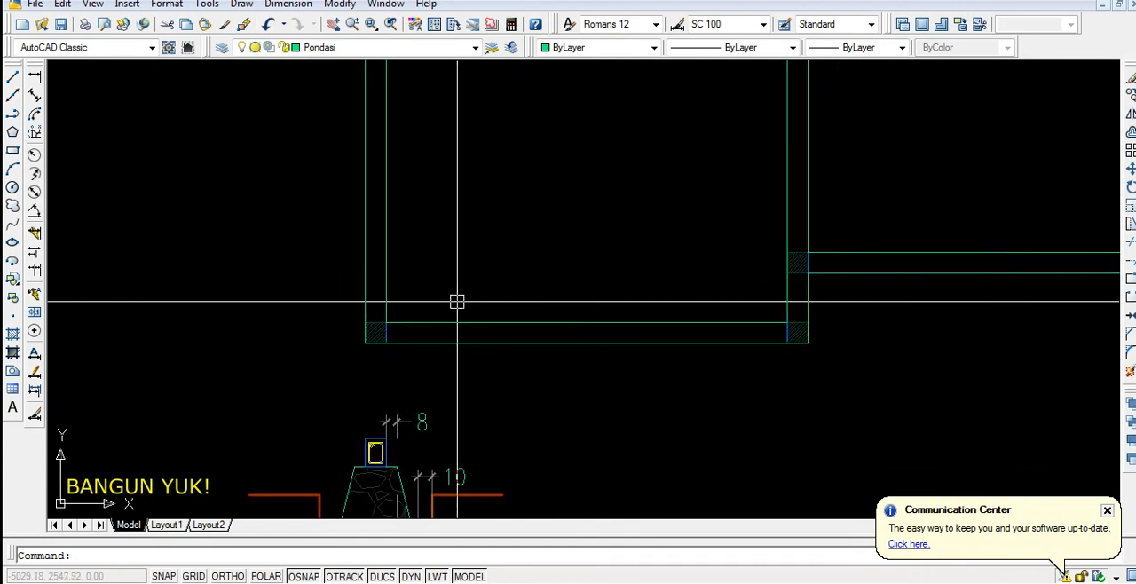
{"action": "key", "text": "Return"}
{"action": "key", "text": "Return"}
{"action": "left_click", "coordinate": [477, 319]}
{"action": "left_click", "coordinate": [495, 258]}
{"action": "scroll", "coordinate": [290, 379], "scroll_direction": "down", "scroll_amount": 2}
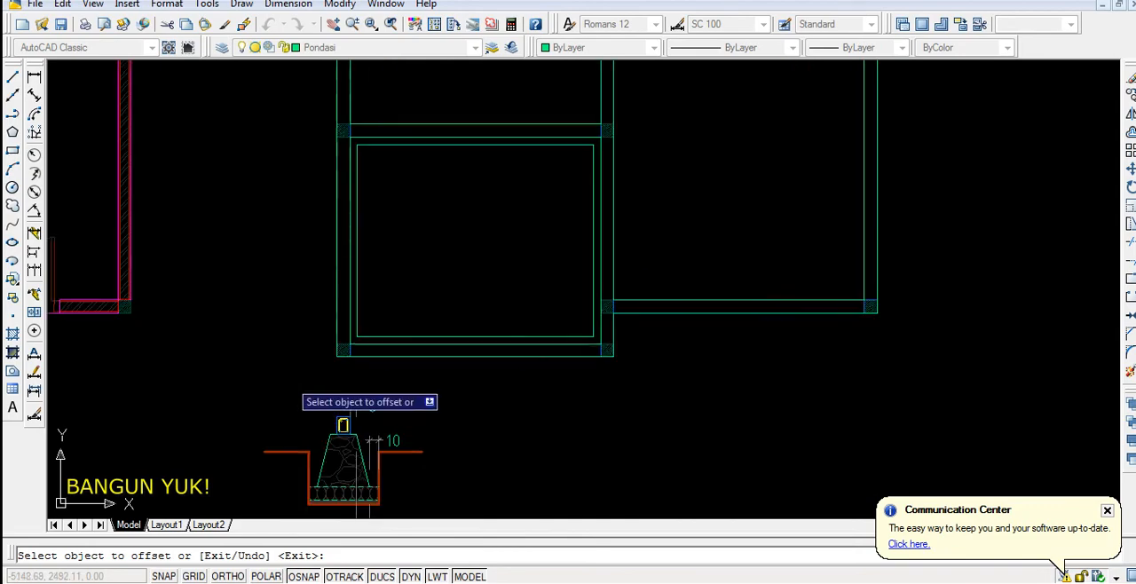
Offset the boundary polylines of the middle-left and upper-left rooms inward by the same distance
{"action": "middle_click_drag", "start_coordinate": [476, 214], "coordinate": [437, 390]}
{"action": "left_click", "coordinate": [462, 298]}
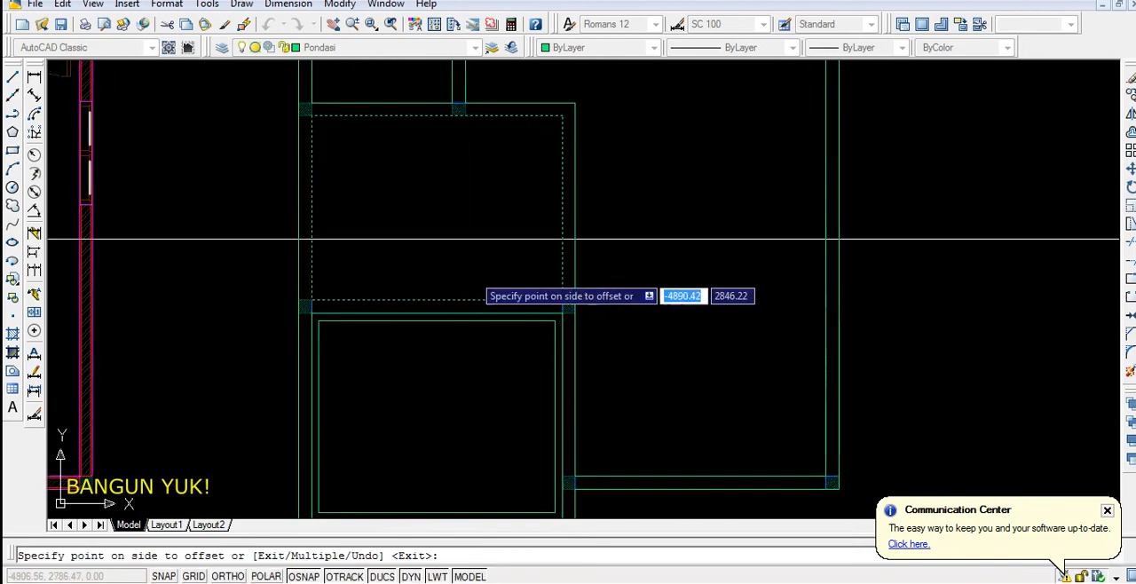
{"action": "left_click", "coordinate": [468, 237]}
{"action": "scroll", "coordinate": [429, 404], "scroll_direction": "down", "scroll_amount": 2}
{"action": "scroll", "coordinate": [416, 219], "scroll_direction": "up", "scroll_amount": 3}
{"action": "left_click", "coordinate": [421, 216]}
{"action": "left_click", "coordinate": [431, 178]}
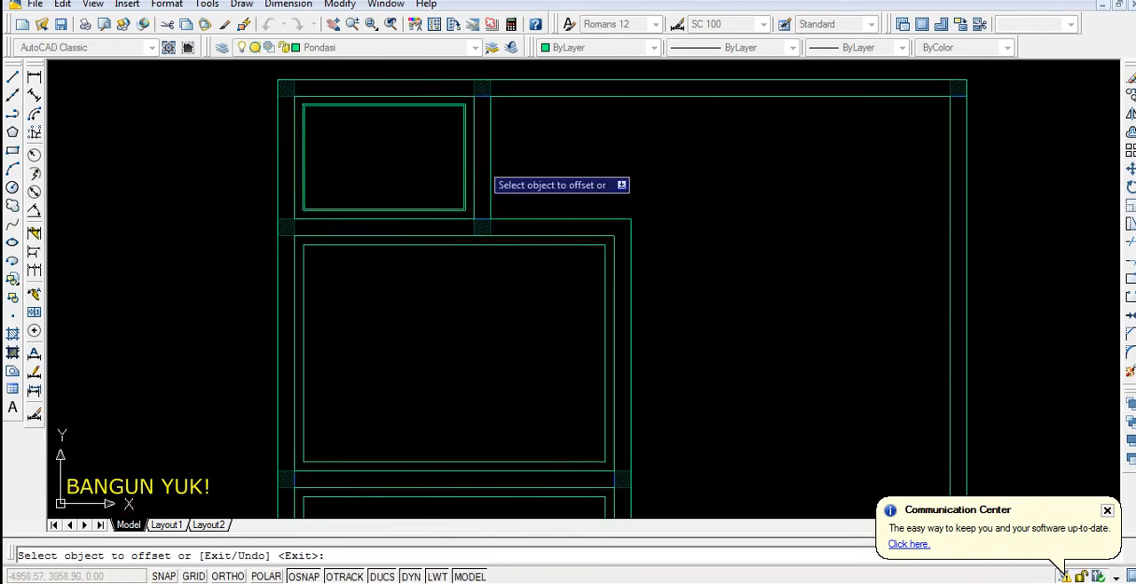
End the current offset and examine the foundation cross-section's horizontal dimensions below the plan
{"action": "scroll", "coordinate": [573, 177], "scroll_direction": "down", "scroll_amount": 3}
{"action": "scroll", "coordinate": [618, 388], "scroll_direction": "up", "scroll_amount": 4}
{"action": "scroll", "coordinate": [625, 426], "scroll_direction": "down", "scroll_amount": 4}
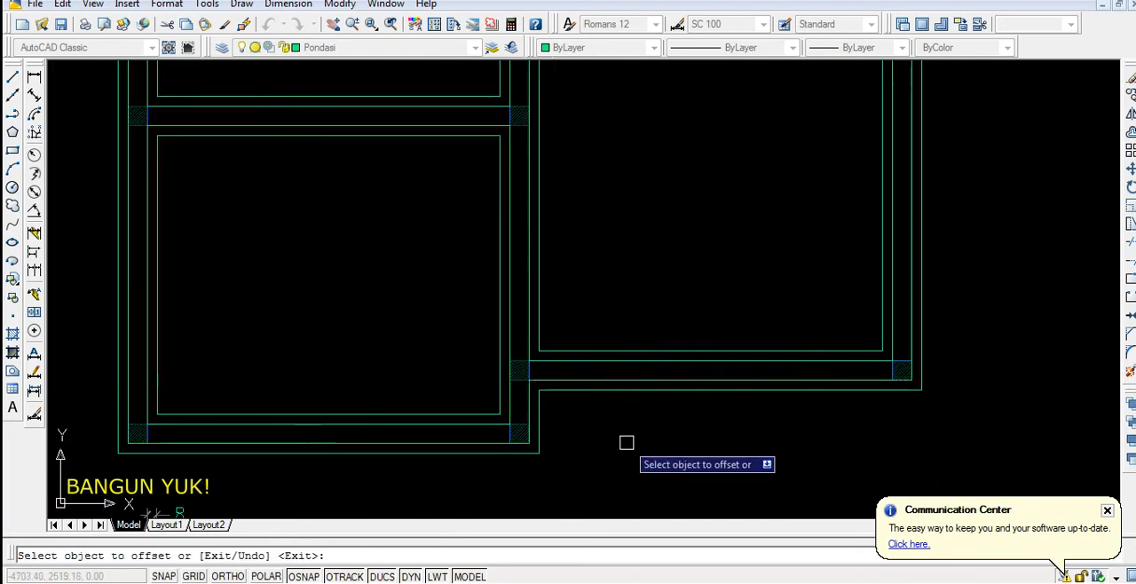
{"action": "scroll", "coordinate": [559, 393], "scroll_direction": "up", "scroll_amount": 2}
{"action": "scroll", "coordinate": [496, 362], "scroll_direction": "up", "scroll_amount": 4}
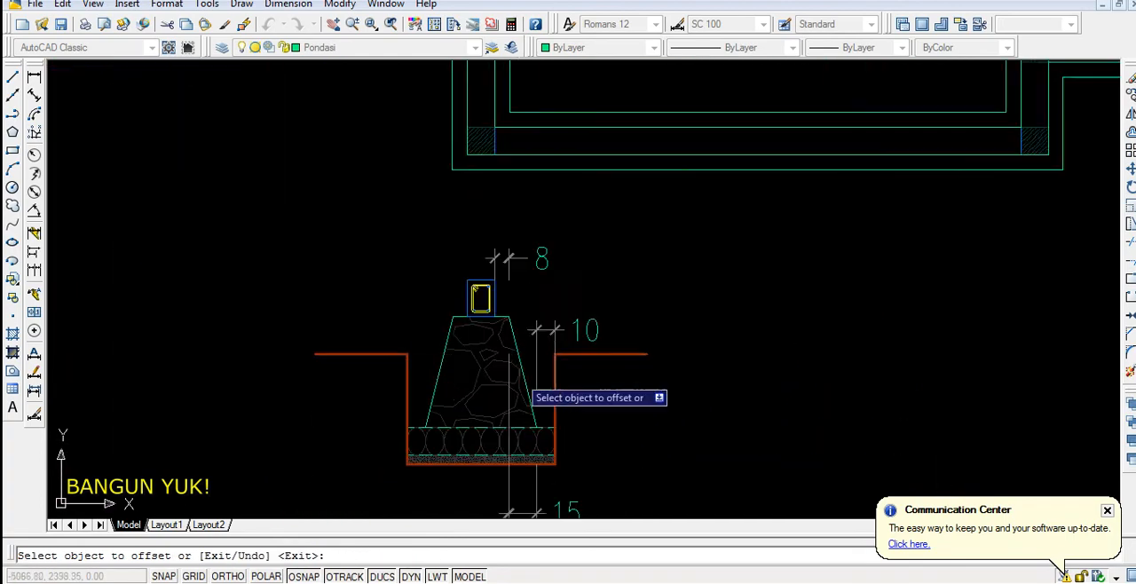
{"action": "key", "text": "Escape"}
{"action": "middle_click_drag", "start_coordinate": [592, 397], "coordinate": [532, 279]}
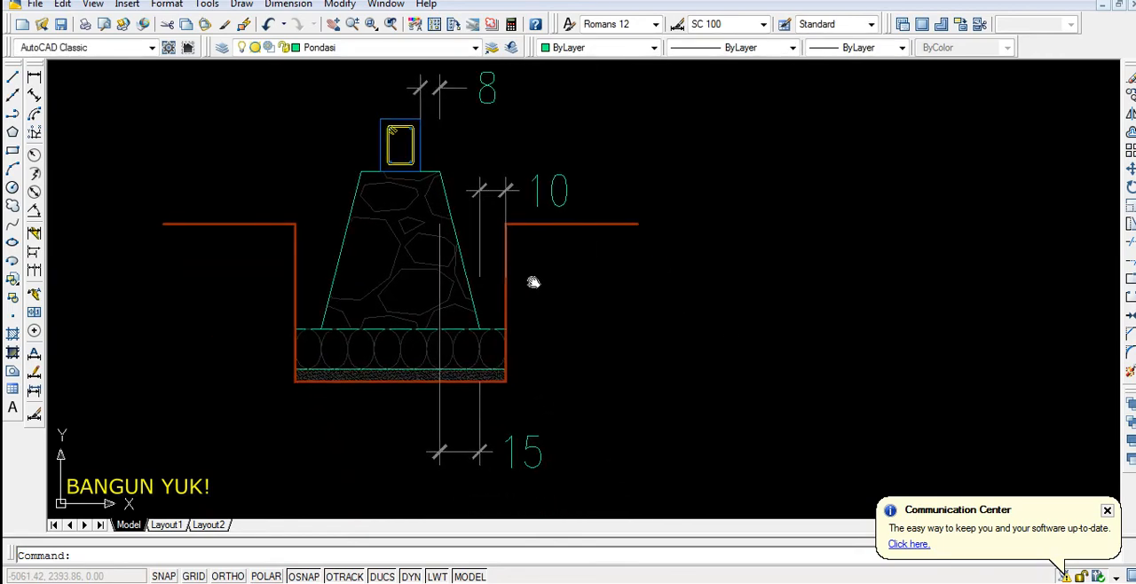
Offset the lower-left room's inner foundation line inward and the plan's outermost outline outward by 15 to mark the foundation's base edge
{"action": "scroll", "coordinate": [389, 513], "scroll_direction": "down", "scroll_amount": 3}
{"action": "scroll", "coordinate": [389, 512], "scroll_direction": "down", "scroll_amount": 3}
{"action": "scroll", "coordinate": [434, 373], "scroll_direction": "up", "scroll_amount": 2}
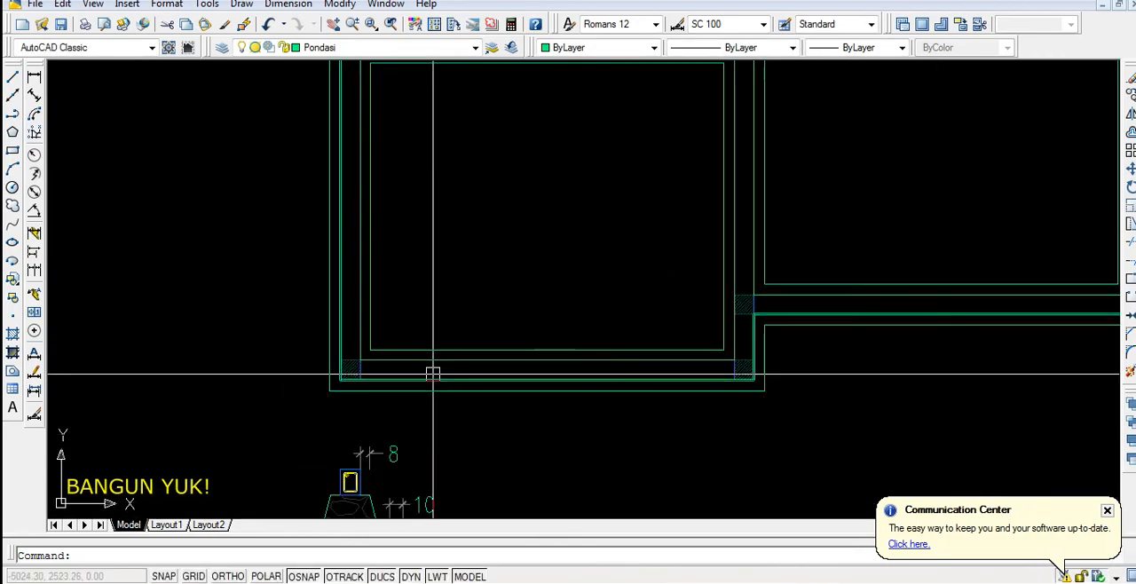
{"action": "key", "text": "Return"}
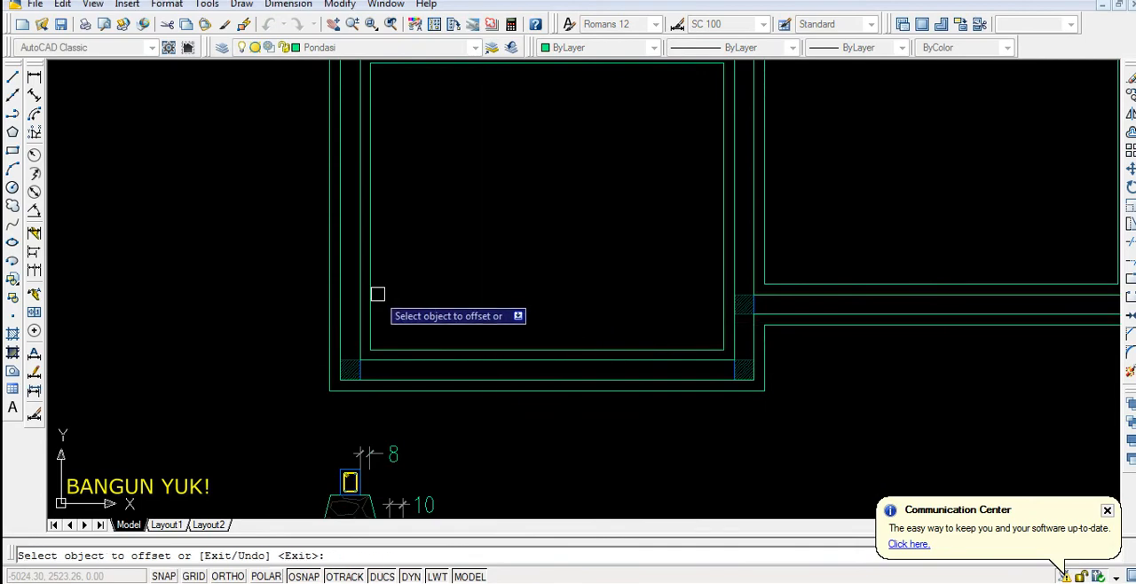
{"action": "left_click", "coordinate": [372, 291]}
{"action": "left_click", "coordinate": [474, 286]}
{"action": "left_click", "coordinate": [413, 389]}
{"action": "left_click", "coordinate": [374, 407]}
Offset the inner foundation lines of the middle-left, upper-left and right rooms inward by the same distance and end the offset
{"action": "scroll", "coordinate": [414, 236], "scroll_direction": "down", "scroll_amount": 3}
{"action": "scroll", "coordinate": [443, 266], "scroll_direction": "up", "scroll_amount": 4}
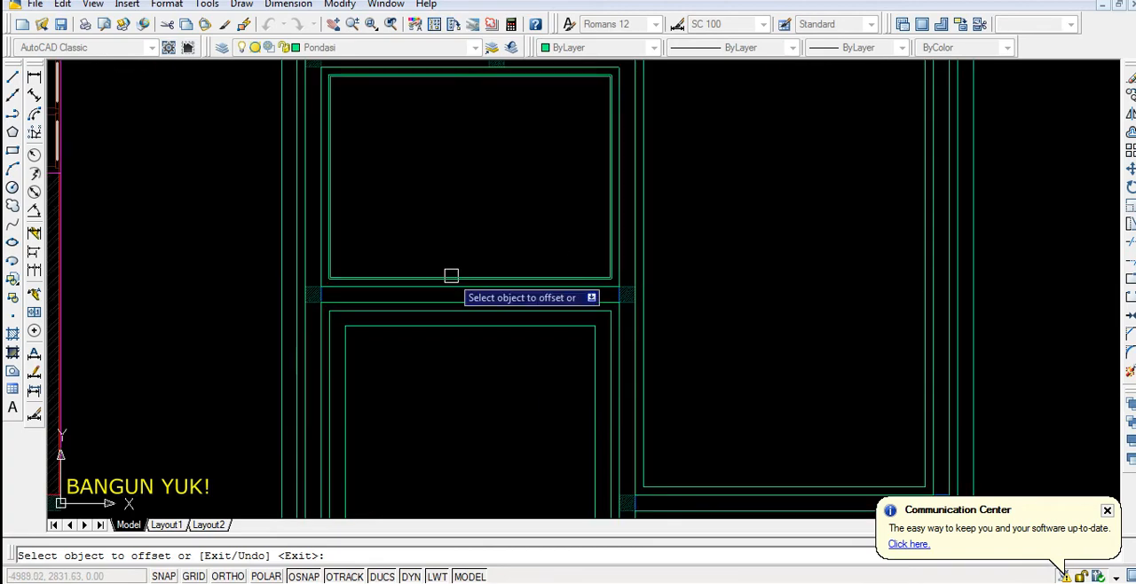
{"action": "scroll", "coordinate": [451, 275], "scroll_direction": "down", "scroll_amount": 3}
{"action": "scroll", "coordinate": [444, 253], "scroll_direction": "up", "scroll_amount": 5}
{"action": "scroll", "coordinate": [454, 268], "scroll_direction": "down", "scroll_amount": 3}
{"action": "scroll", "coordinate": [466, 232], "scroll_direction": "up", "scroll_amount": 4}
{"action": "left_click", "coordinate": [460, 233]}
{"action": "left_click", "coordinate": [577, 227]}
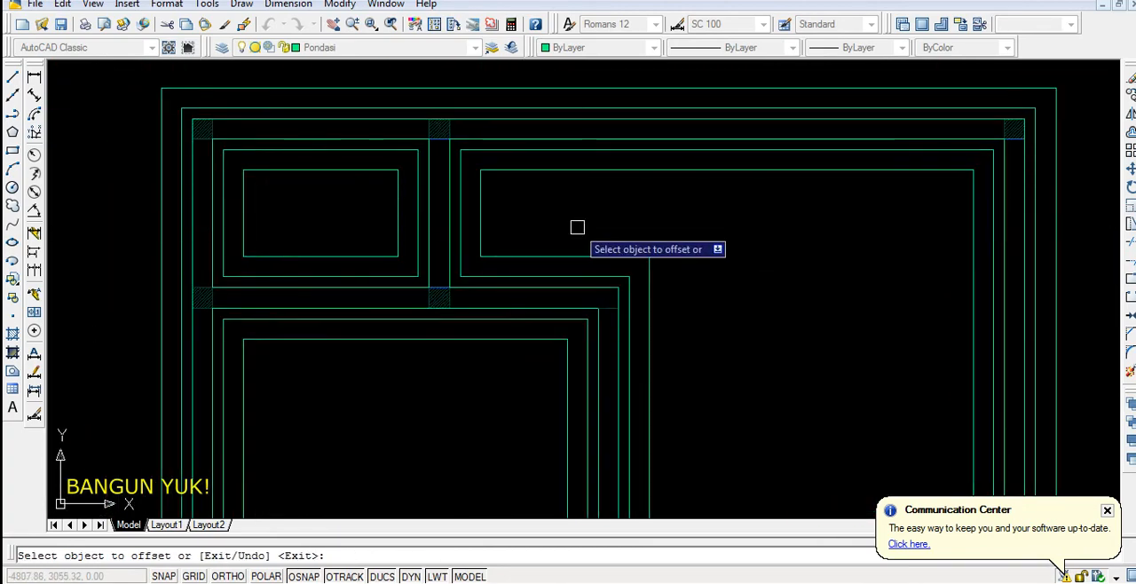
{"action": "scroll", "coordinate": [577, 227], "scroll_direction": "down", "scroll_amount": 2}
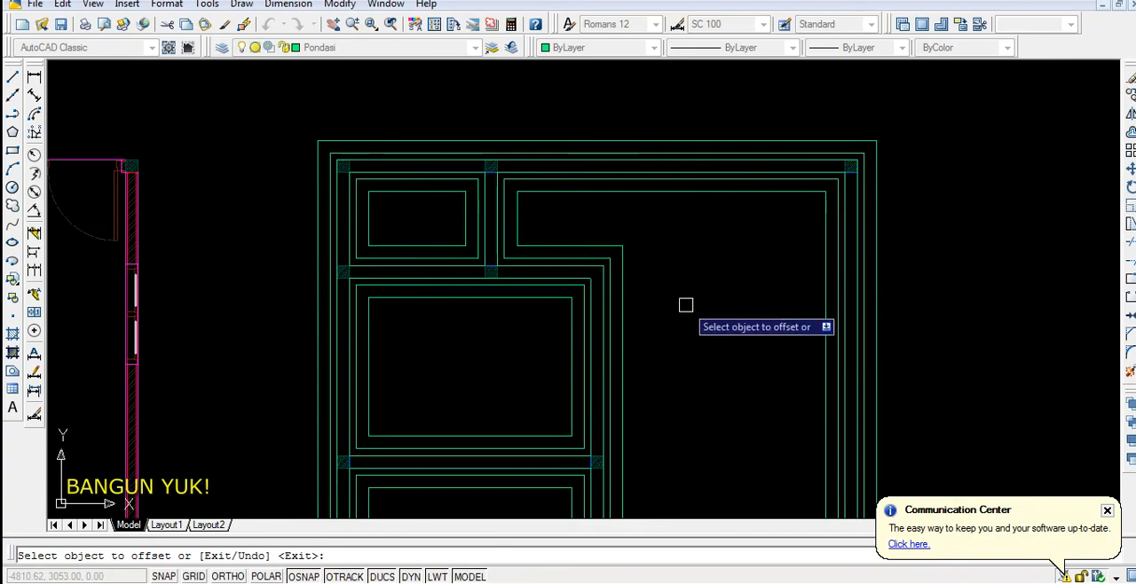
{"action": "key", "text": "Return"}
{"action": "scroll", "coordinate": [692, 335], "scroll_direction": "down", "scroll_amount": 4}
{"action": "scroll", "coordinate": [664, 337], "scroll_direction": "up", "scroll_amount": 2}
{"action": "middle_click_drag", "start_coordinate": [664, 337], "coordinate": [658, 278]}
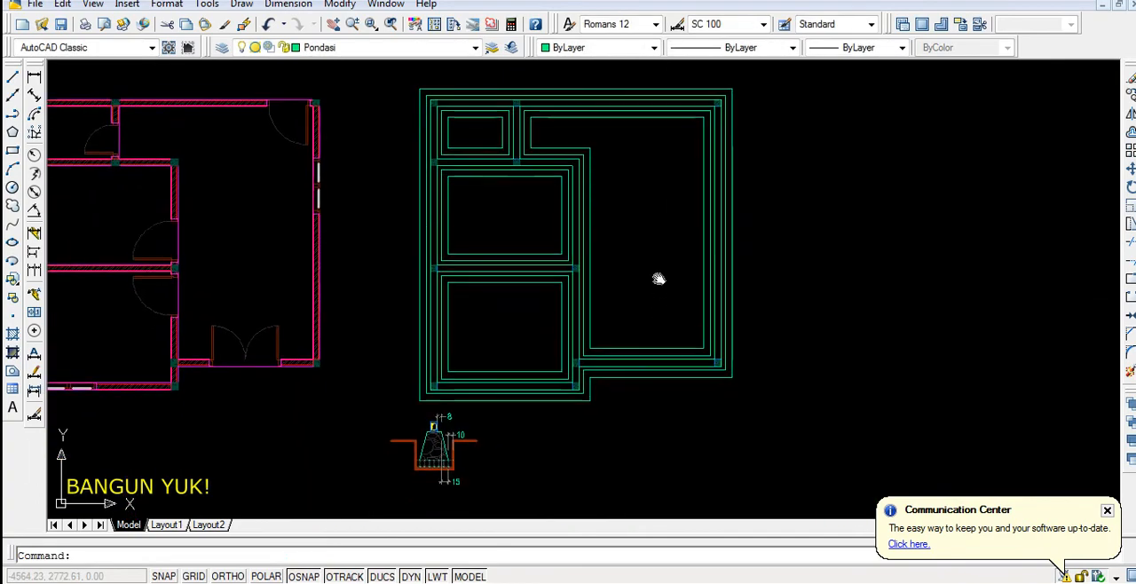
{"action": "scroll", "coordinate": [414, 92], "scroll_direction": "up", "scroll_amount": 8}
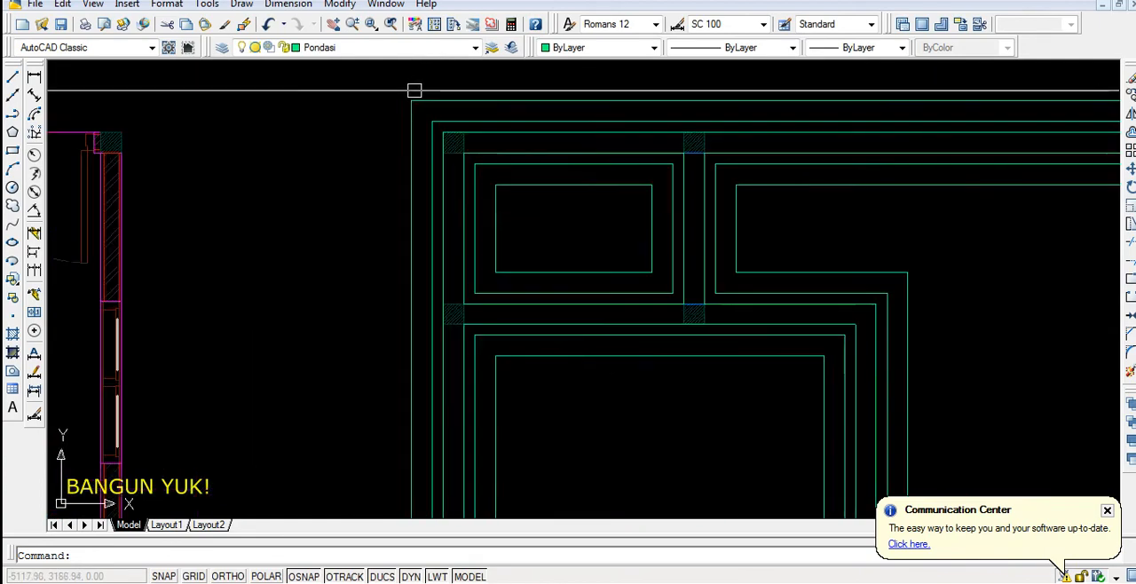
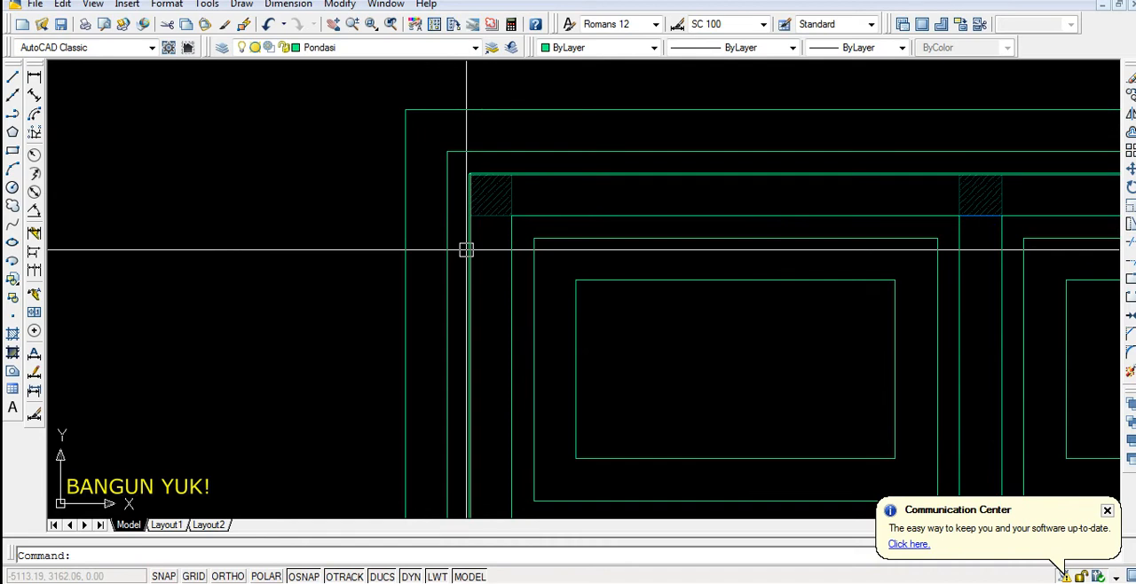
Delete the helper polyline traced along the sloof plan's outer edge
{"action": "double_click", "coordinate": [468, 251]}
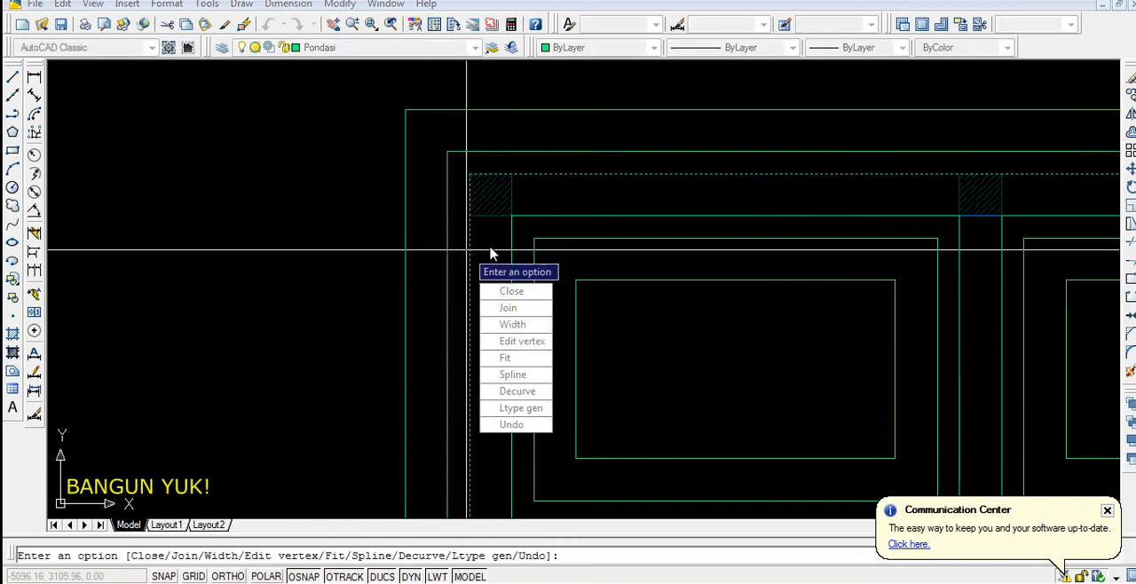
{"action": "key", "text": "Escape"}
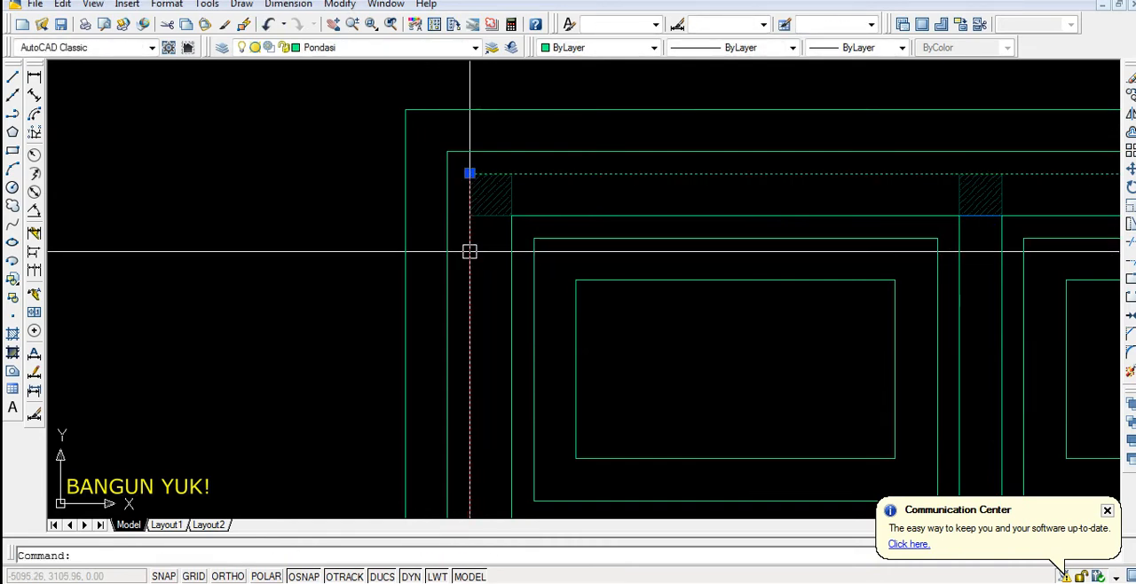
{"action": "key", "text": "Escape"}
{"action": "key", "text": "Delete"}
{"action": "scroll", "coordinate": [483, 248], "scroll_direction": "down", "scroll_amount": 6}
{"action": "scroll", "coordinate": [744, 222], "scroll_direction": "up", "scroll_amount": 3}
{"action": "scroll", "coordinate": [632, 258], "scroll_direction": "down", "scroll_amount": 3}
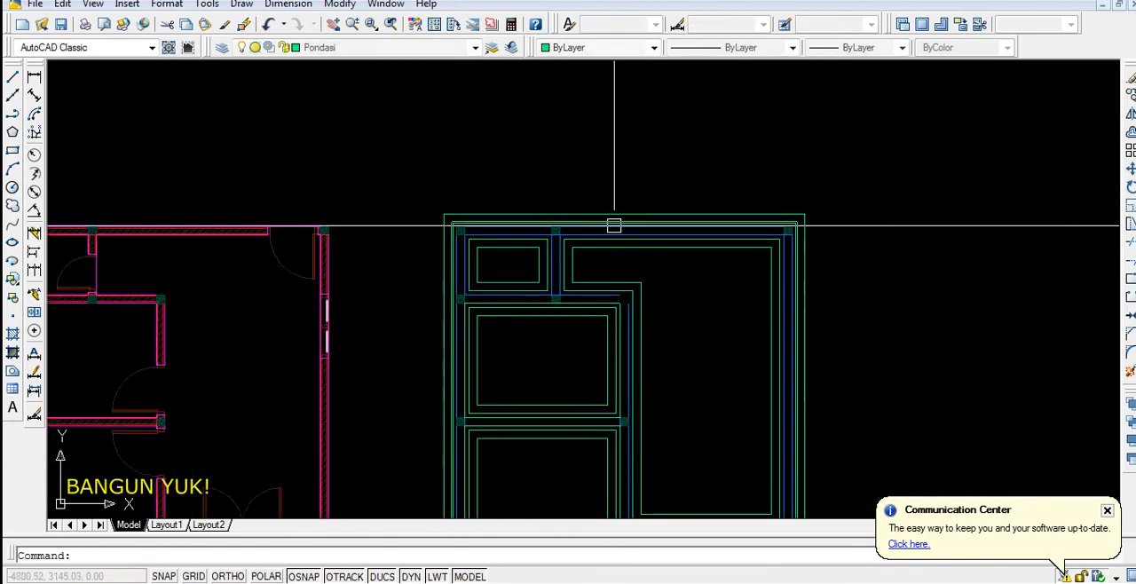
Delete the helper boundary polylines traced over the sloof edges of the inner rooms
{"action": "scroll", "coordinate": [593, 313], "scroll_direction": "up", "scroll_amount": 5}
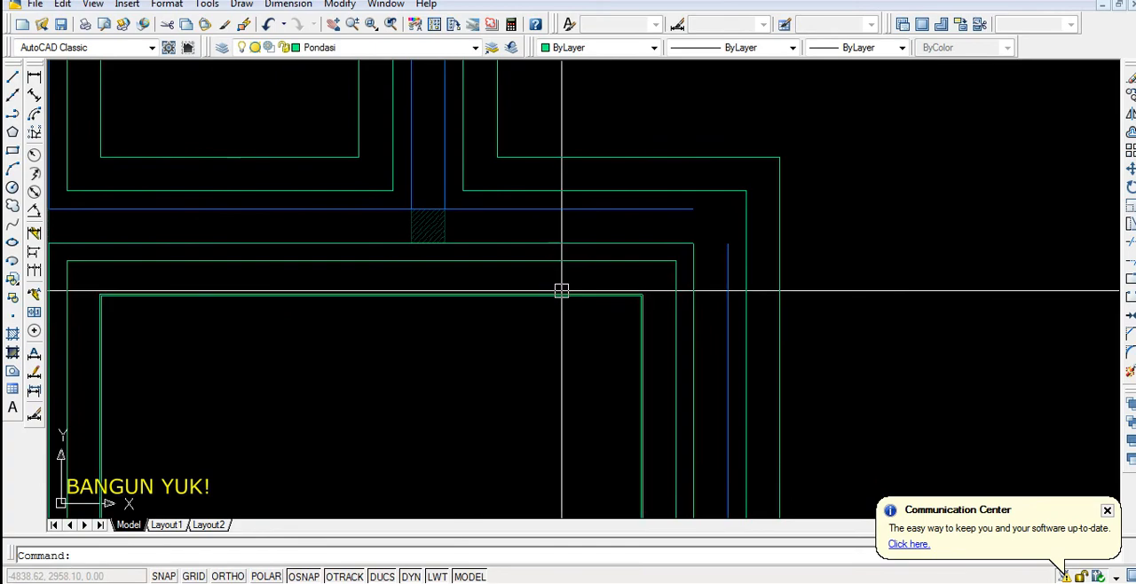
{"action": "scroll", "coordinate": [621, 286], "scroll_direction": "down", "scroll_amount": 2}
{"action": "scroll", "coordinate": [603, 251], "scroll_direction": "up", "scroll_amount": 3}
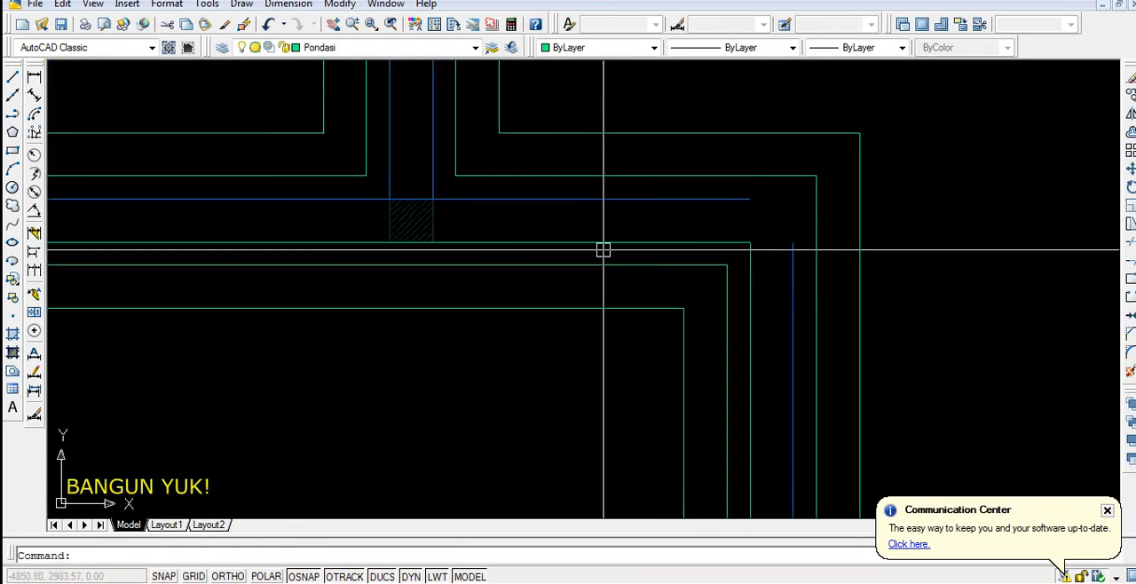
{"action": "scroll", "coordinate": [605, 246], "scroll_direction": "down", "scroll_amount": 5}
{"action": "scroll", "coordinate": [614, 375], "scroll_direction": "down", "scroll_amount": 2}
{"action": "scroll", "coordinate": [604, 375], "scroll_direction": "up", "scroll_amount": 6}
{"action": "scroll", "coordinate": [607, 355], "scroll_direction": "down", "scroll_amount": 5}
{"action": "scroll", "coordinate": [662, 408], "scroll_direction": "up", "scroll_amount": 6}
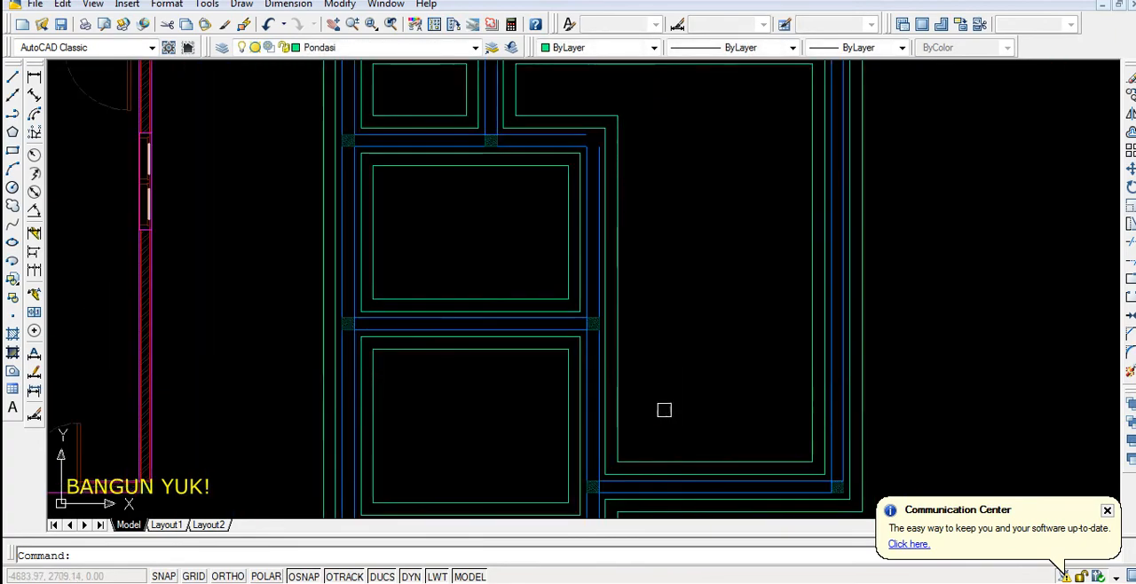
{"action": "scroll", "coordinate": [591, 441], "scroll_direction": "down", "scroll_amount": 5}
{"action": "scroll", "coordinate": [603, 354], "scroll_direction": "down", "scroll_amount": 3}
Copy the hatched column between the upper-left and right rooms to the open sloof corner at the middle-left room's upper-right
{"action": "scroll", "coordinate": [589, 157], "scroll_direction": "up", "scroll_amount": 4}
{"action": "scroll", "coordinate": [470, 174], "scroll_direction": "up", "scroll_amount": 2}
{"action": "scroll", "coordinate": [496, 147], "scroll_direction": "up", "scroll_amount": 2}
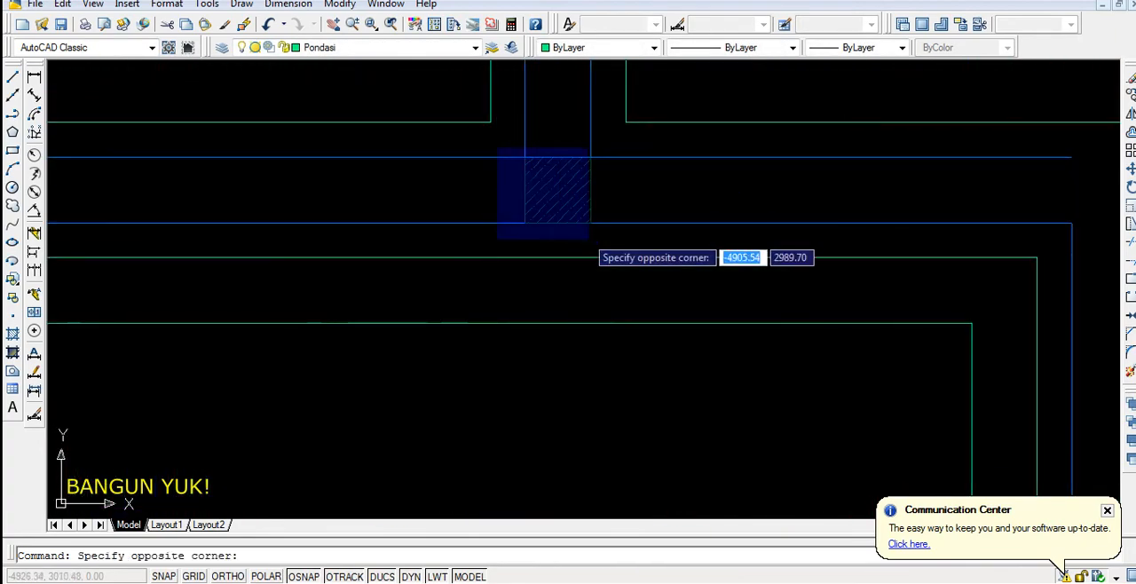
{"action": "left_click", "coordinate": [582, 231]}
{"action": "scroll", "coordinate": [527, 271], "scroll_direction": "down", "scroll_amount": 4}
{"action": "scroll", "coordinate": [566, 299], "scroll_direction": "up", "scroll_amount": 2}
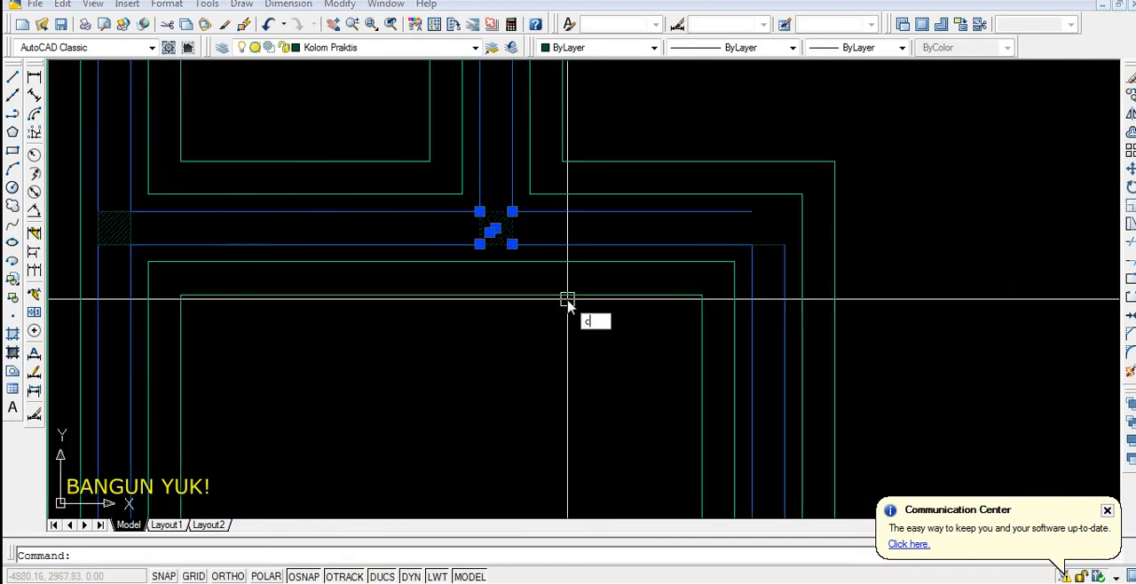
{"action": "type", "text": "co"}
{"action": "key", "text": "Return"}
{"action": "scroll", "coordinate": [497, 248], "scroll_direction": "up", "scroll_amount": 3}
{"action": "scroll", "coordinate": [444, 236], "scroll_direction": "down", "scroll_amount": 4}
{"action": "key", "text": "Return"}
{"action": "scroll", "coordinate": [639, 293], "scroll_direction": "down", "scroll_amount": 10}
{"action": "scroll", "coordinate": [613, 335], "scroll_direction": "up", "scroll_amount": 2}
{"action": "middle_click_drag", "start_coordinate": [613, 336], "coordinate": [551, 326]}
Draw a diagonal line joining the two outer foundation outlines at the plan's upper-left corner
{"action": "scroll", "coordinate": [421, 147], "scroll_direction": "up", "scroll_amount": 5}
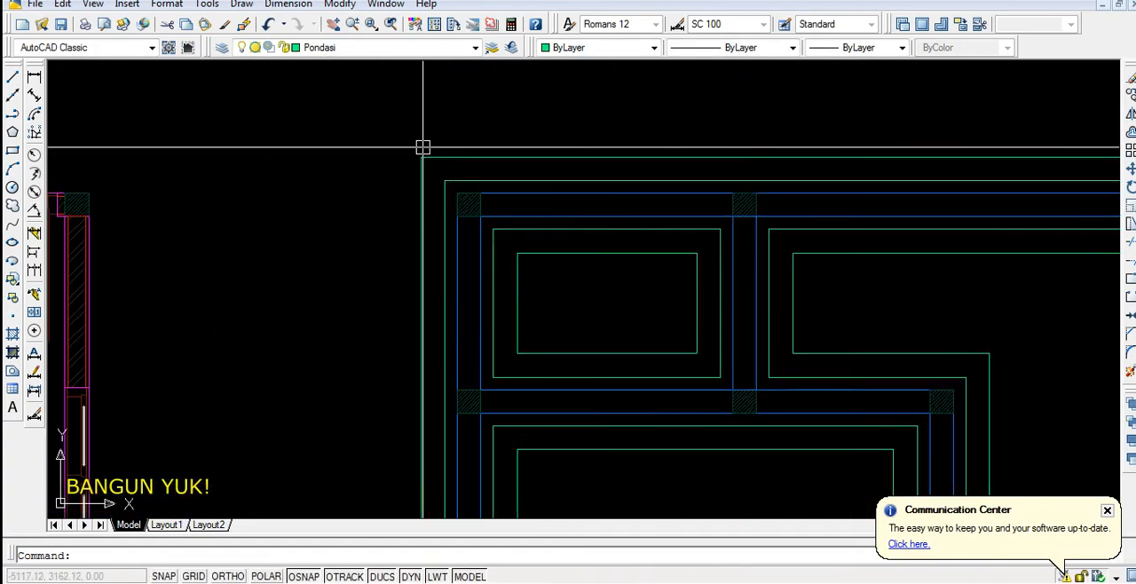
{"action": "key", "text": "Return"}
{"action": "scroll", "coordinate": [424, 155], "scroll_direction": "up", "scroll_amount": 3}
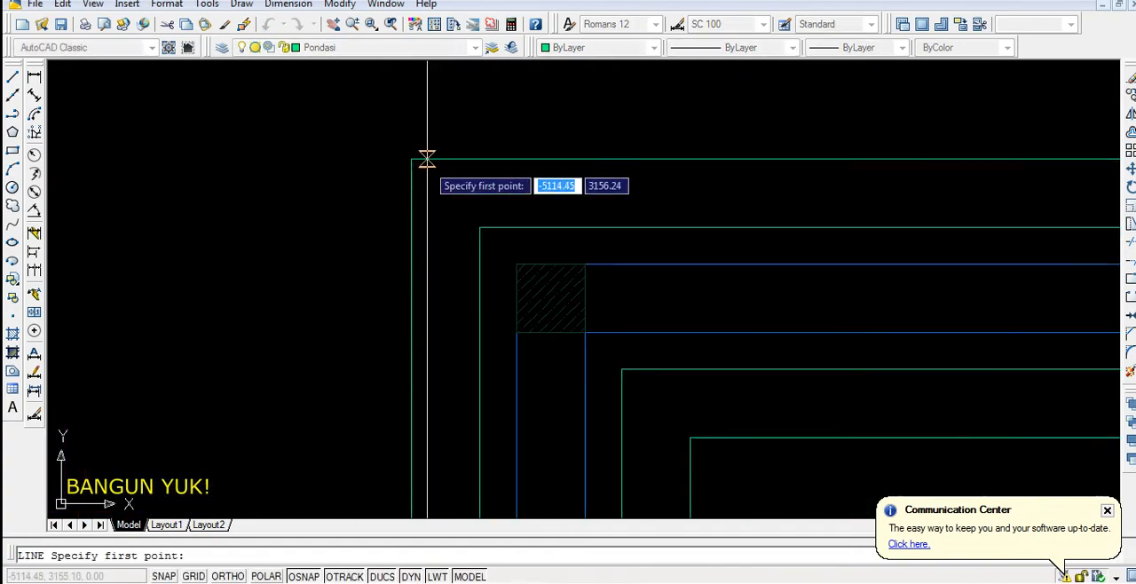
{"action": "left_click", "coordinate": [411, 160]}
{"action": "left_click", "coordinate": [480, 228]}
{"action": "key", "text": "Return"}
Draw diagonal lines joining the upper-left room's two foundation outlines at its upper-left and upper-right corners
{"action": "scroll", "coordinate": [462, 236], "scroll_direction": "down", "scroll_amount": 4}
{"action": "key", "text": "Return"}
{"action": "scroll", "coordinate": [546, 302], "scroll_direction": "up", "scroll_amount": 3}
{"action": "scroll", "coordinate": [547, 301], "scroll_direction": "up", "scroll_amount": 2}
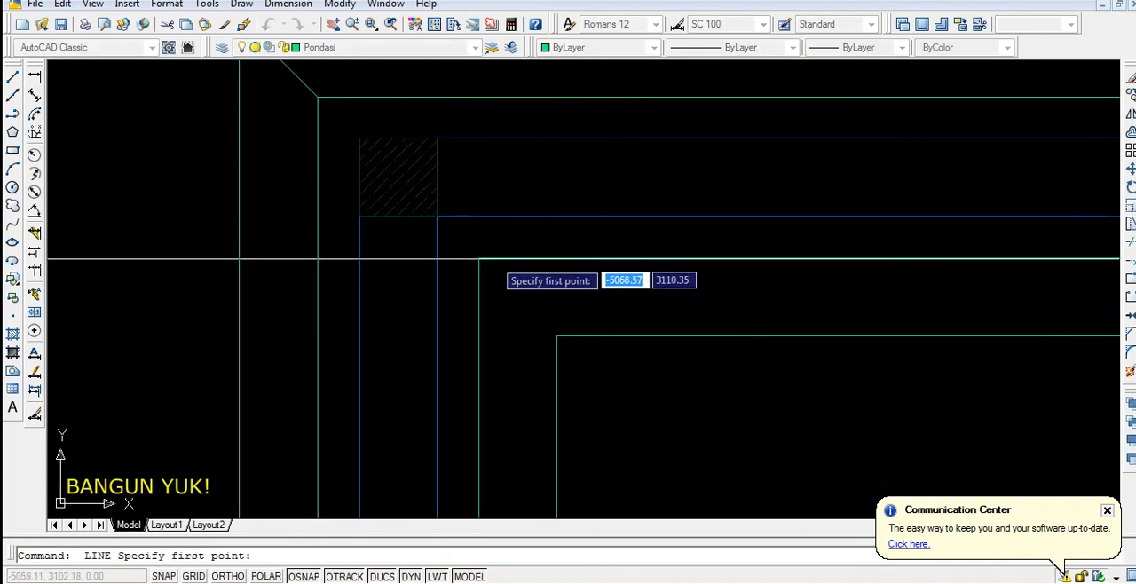
{"action": "left_click", "coordinate": [557, 335]}
{"action": "key", "text": "Return"}
{"action": "key", "text": "Return"}
{"action": "scroll", "coordinate": [496, 296], "scroll_direction": "down", "scroll_amount": 4}
{"action": "scroll", "coordinate": [612, 287], "scroll_direction": "up", "scroll_amount": 3}
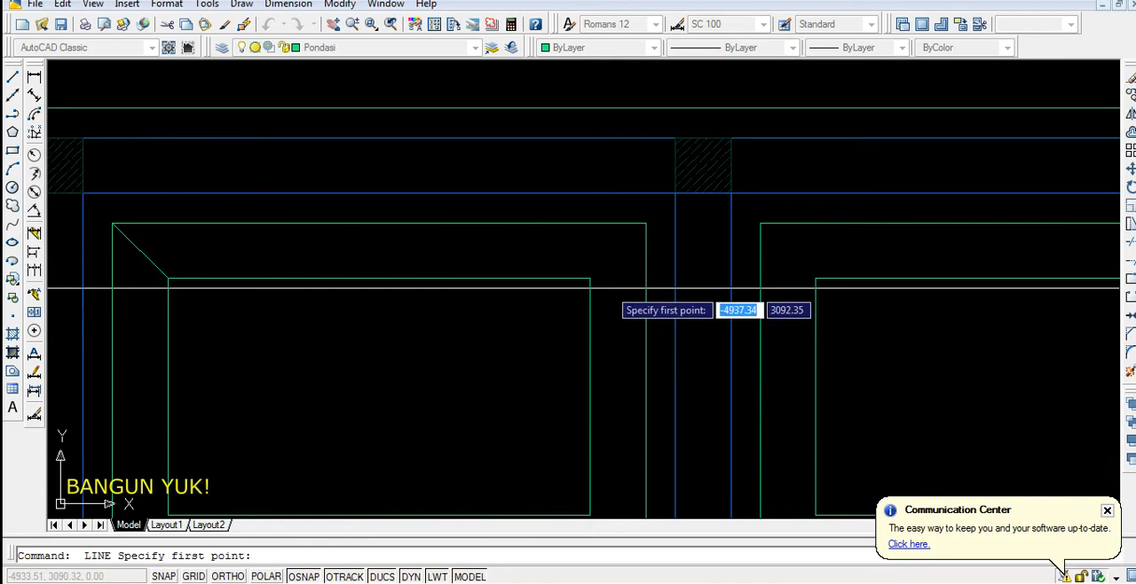
{"action": "left_click", "coordinate": [645, 223]}
{"action": "key", "text": "Return"}
Draw diagonal lines joining the upper-left room's two foundation outlines at its lower-left and lower-right corners
{"action": "scroll", "coordinate": [645, 223], "scroll_direction": "down", "scroll_amount": 4}
{"action": "key", "text": "Return"}
{"action": "scroll", "coordinate": [483, 309], "scroll_direction": "up", "scroll_amount": 3}
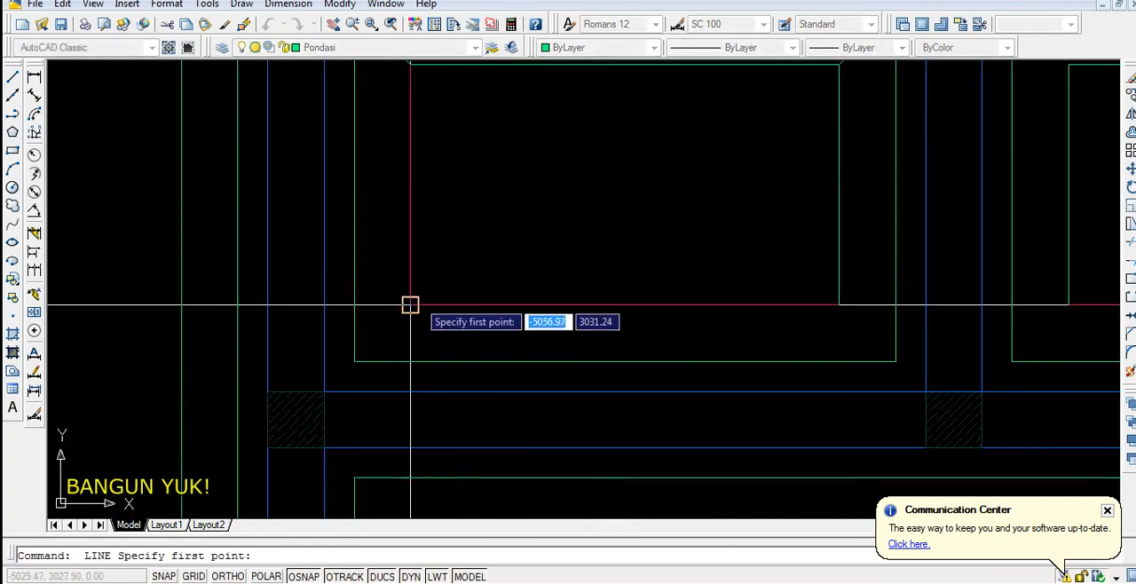
{"action": "left_click", "coordinate": [355, 362]}
{"action": "key", "text": "Return"}
{"action": "scroll", "coordinate": [536, 322], "scroll_direction": "down", "scroll_amount": 4}
{"action": "key", "text": "Return"}
{"action": "scroll", "coordinate": [488, 278], "scroll_direction": "up", "scroll_amount": 3}
{"action": "left_click", "coordinate": [464, 292]}
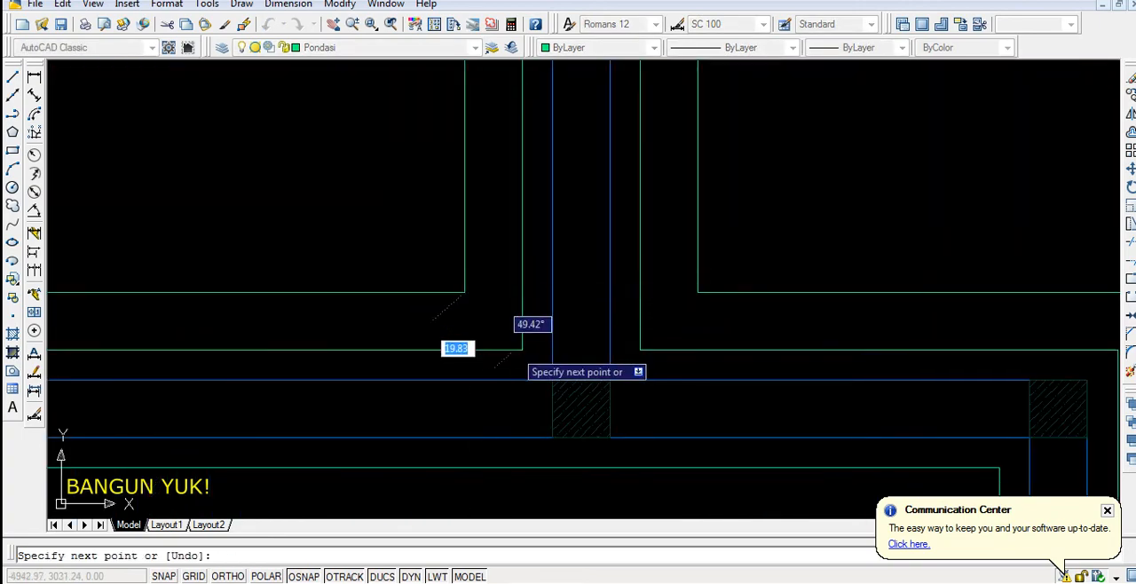
{"action": "key", "text": "Return"}
{"action": "key", "text": "Return"}
Draw diagonal lines between the large right room's foundation outlines at both left corners of its upper part
{"action": "left_click", "coordinate": [698, 292]}
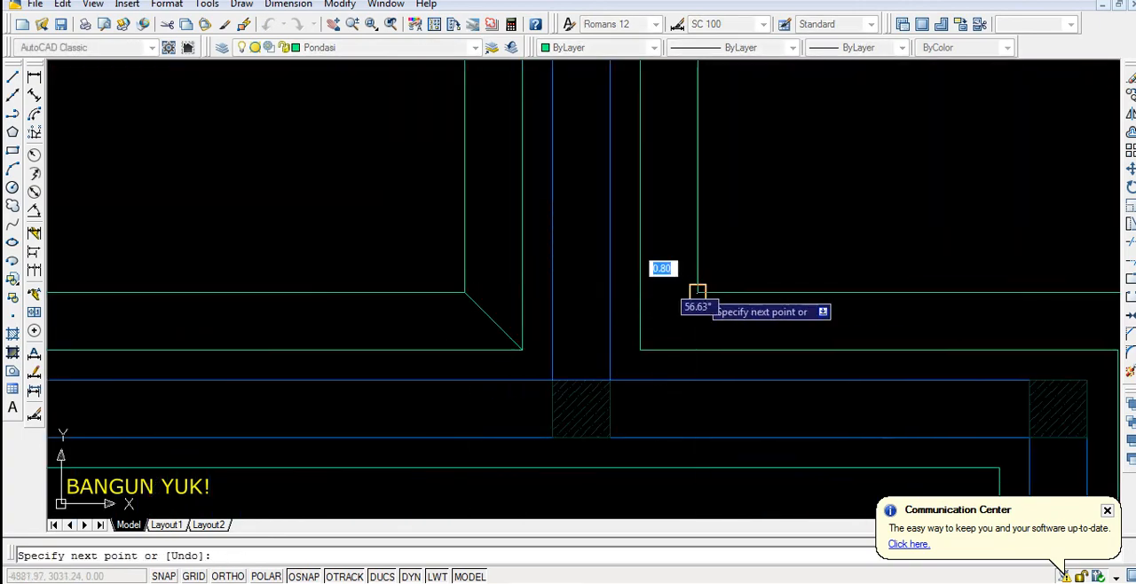
{"action": "left_click", "coordinate": [640, 348]}
{"action": "key", "text": "Return"}
{"action": "scroll", "coordinate": [469, 408], "scroll_direction": "down", "scroll_amount": 4}
{"action": "scroll", "coordinate": [519, 325], "scroll_direction": "up", "scroll_amount": 3}
{"action": "key", "text": "Return"}
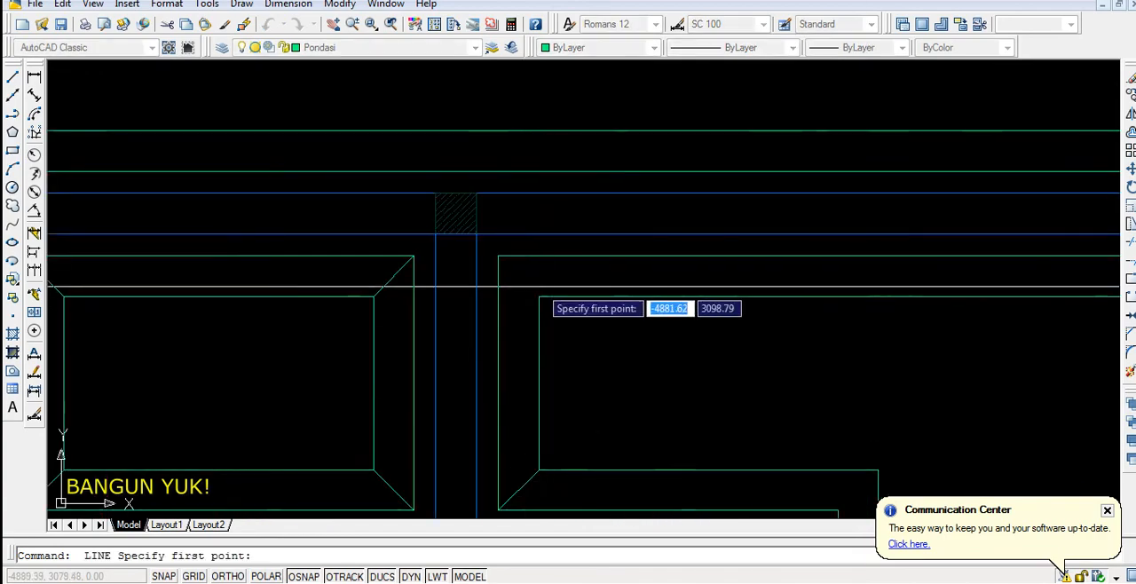
{"action": "left_click", "coordinate": [539, 296]}
{"action": "left_click", "coordinate": [498, 255]}
{"action": "key", "text": "Return"}
Draw diagonal corner lines at the large right room's upper-right corner and at the outer foundation outlines' upper-right corner
{"action": "scroll", "coordinate": [501, 266], "scroll_direction": "down", "scroll_amount": 7}
{"action": "key", "text": "Return"}
{"action": "scroll", "coordinate": [650, 280], "scroll_direction": "up", "scroll_amount": 8}
{"action": "left_click", "coordinate": [640, 257]}
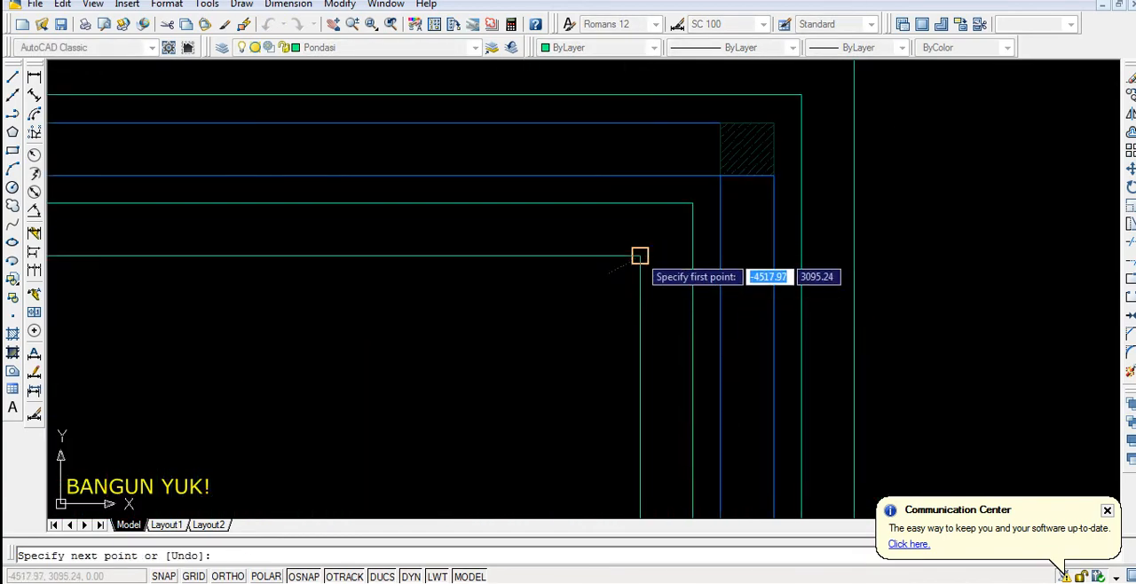
{"action": "left_click", "coordinate": [692, 203]}
{"action": "key", "text": "Return"}
{"action": "scroll", "coordinate": [675, 218], "scroll_direction": "down", "scroll_amount": 7}
{"action": "key", "text": "Return"}
{"action": "scroll", "coordinate": [688, 221], "scroll_direction": "up", "scroll_amount": 8}
{"action": "left_click", "coordinate": [801, 94]}
{"action": "left_click", "coordinate": [741, 155]}
{"action": "scroll", "coordinate": [723, 164], "scroll_direction": "down", "scroll_amount": 7}
{"action": "key", "text": "Return"}
Draw a diagonal line between the large right room's foundation outlines at its inward corner beside the copied column
{"action": "scroll", "coordinate": [612, 264], "scroll_direction": "up", "scroll_amount": 8}
{"action": "key", "text": "Return"}
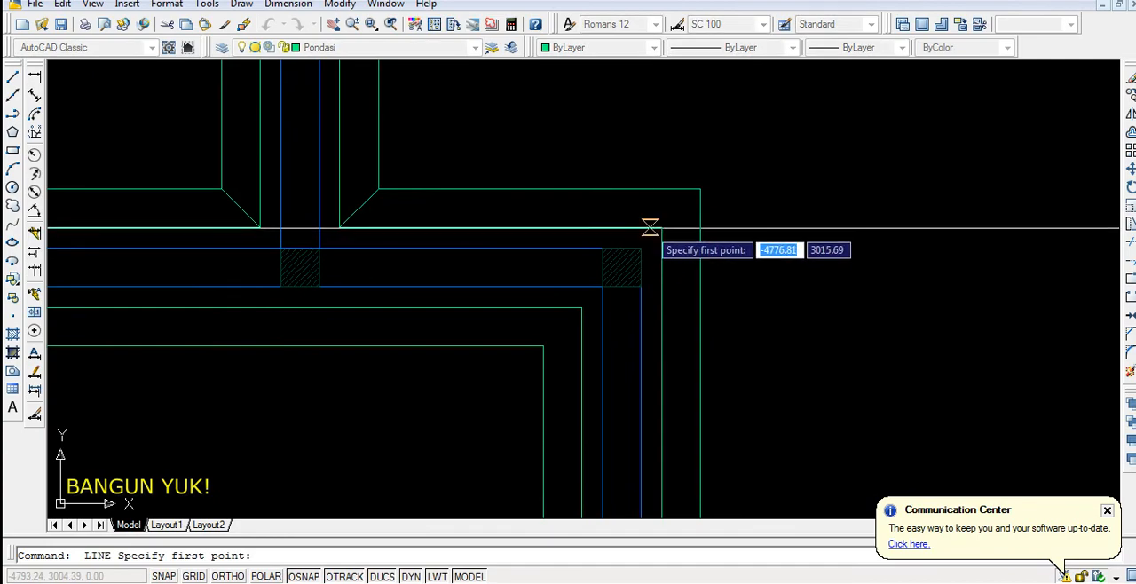
{"action": "left_click", "coordinate": [662, 228]}
{"action": "left_click", "coordinate": [700, 189]}
{"action": "key", "text": "Return"}
{"action": "key", "text": "Return"}
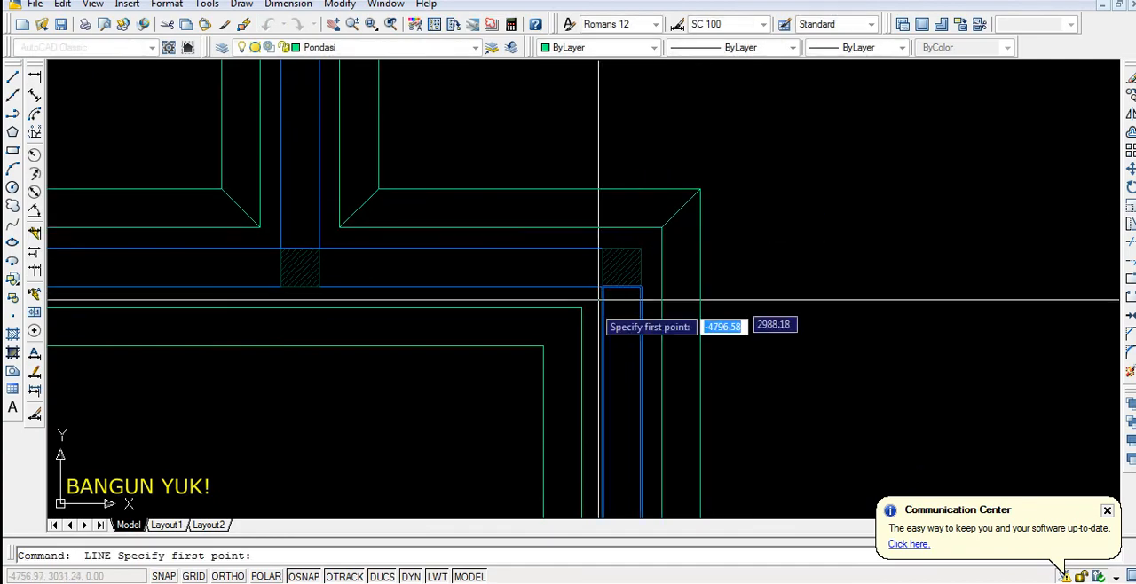
Draw a diagonal line joining the middle-left room's two foundation outlines at its upper-right corner
{"action": "left_click", "coordinate": [581, 308]}
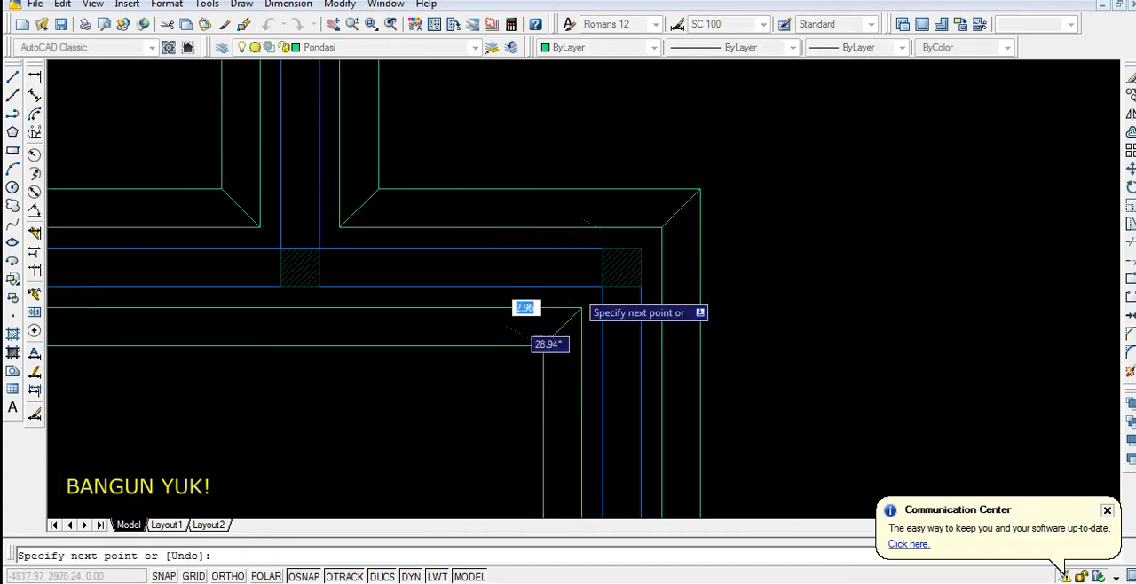
{"action": "scroll", "coordinate": [581, 310], "scroll_direction": "down", "scroll_amount": 7}
{"action": "key", "text": "Return"}
{"action": "scroll", "coordinate": [432, 258], "scroll_direction": "up", "scroll_amount": 8}
{"action": "key", "text": "Return"}
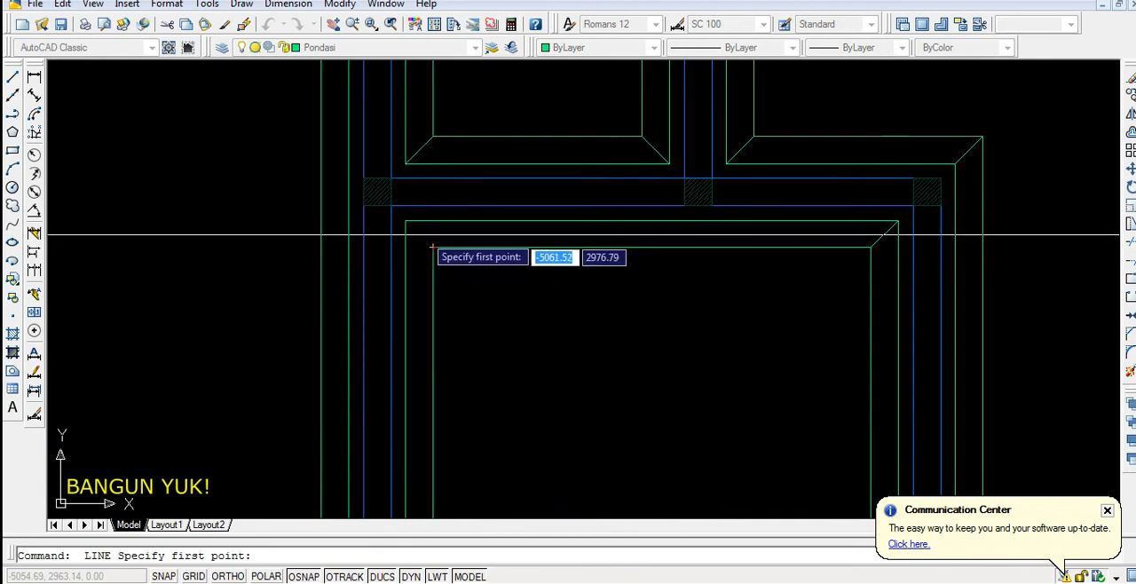
{"action": "key", "text": "Escape"}
{"action": "left_click", "coordinate": [423, 238]}
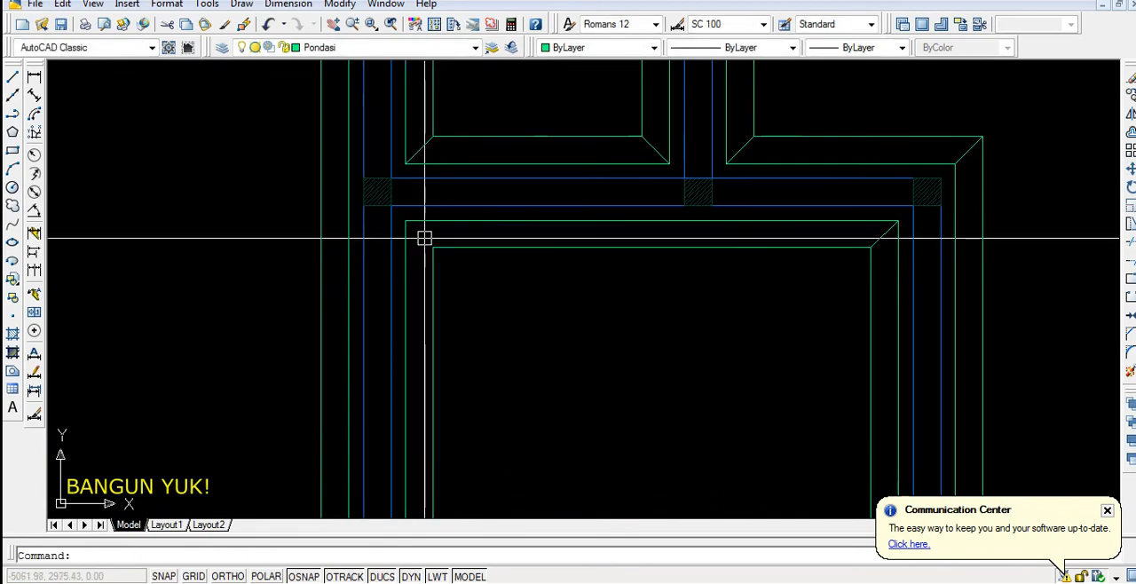
{"action": "type", "text": "p"}
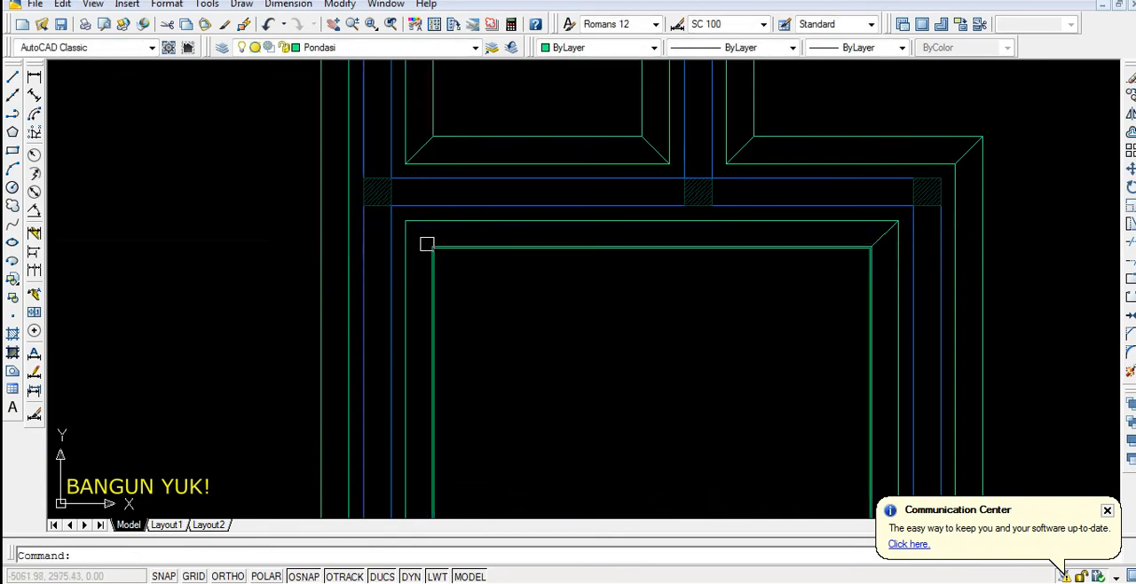
{"action": "key", "text": "Return"}
{"action": "scroll", "coordinate": [427, 246], "scroll_direction": "up", "scroll_amount": 2}
{"action": "left_click", "coordinate": [432, 245]}
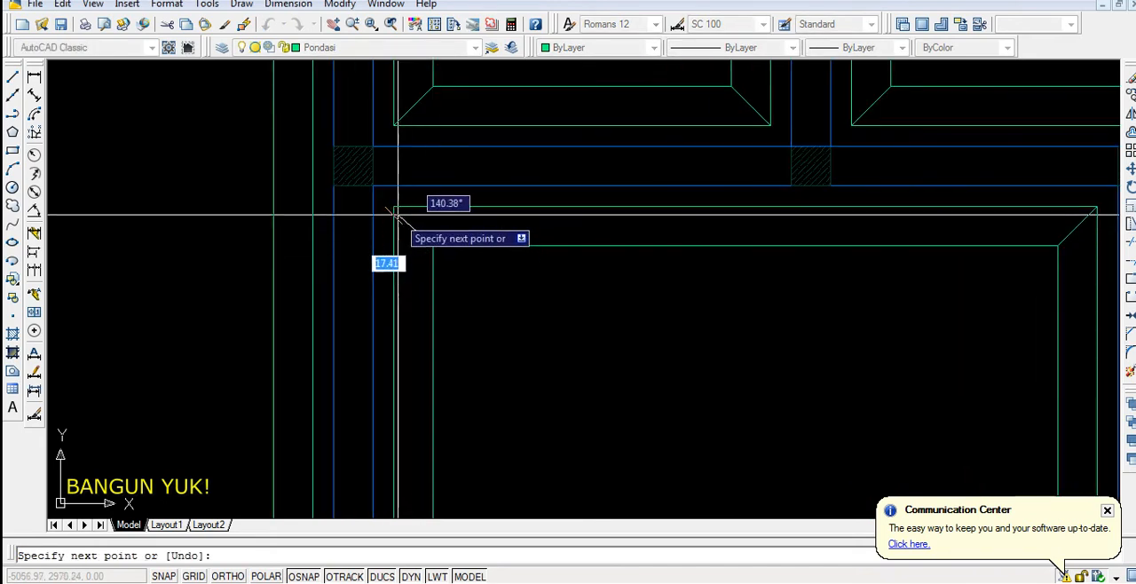
{"action": "key", "text": "Escape"}
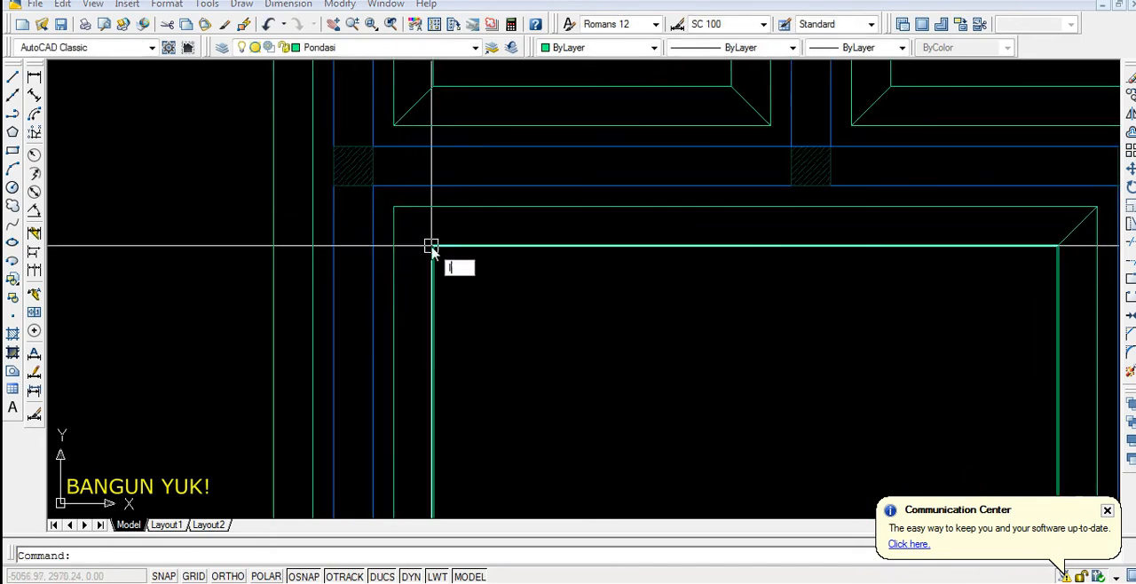
Draw a diagonal line joining the middle-left room's two foundation outlines at its upper-left corner
{"action": "key", "text": "Return"}
{"action": "left_click", "coordinate": [432, 246]}
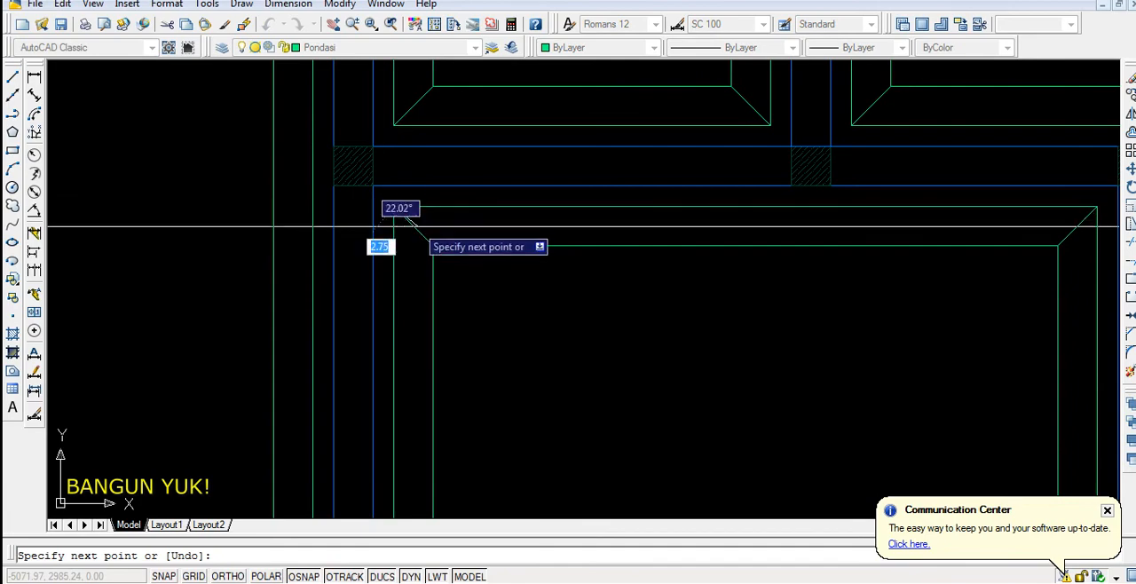
{"action": "key", "text": "Escape"}
Mirror the middle-left room's two upper corner diagonals about its horizontal midline with Ortho on, keeping the originals
{"action": "left_click", "coordinate": [417, 229]}
{"action": "scroll", "coordinate": [543, 248], "scroll_direction": "down", "scroll_amount": 3}
{"action": "scroll", "coordinate": [710, 242], "scroll_direction": "up", "scroll_amount": 1}
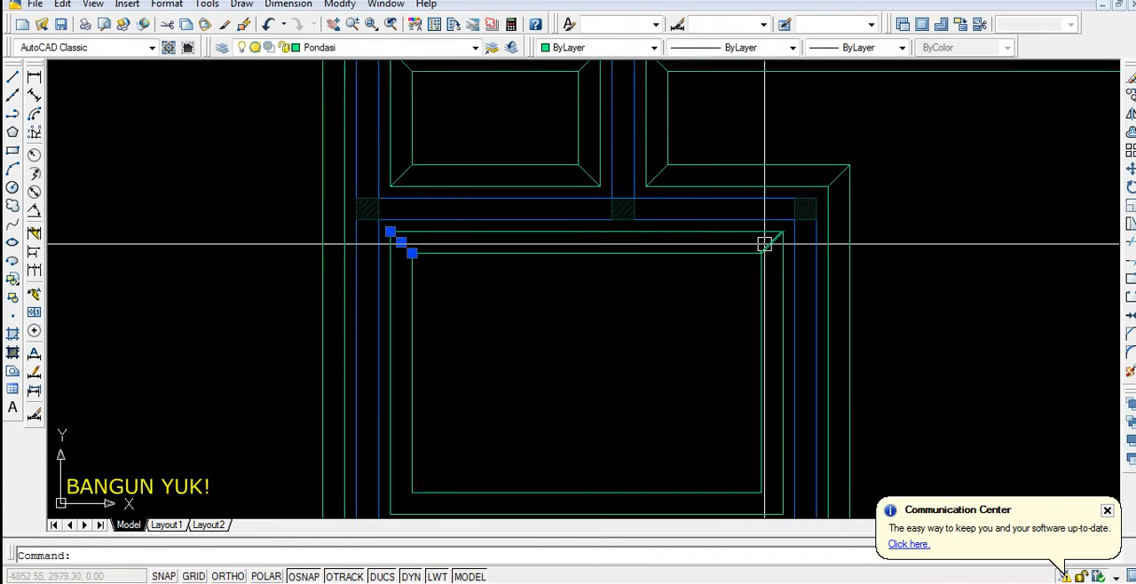
{"action": "type", "text": "mi"}
{"action": "key", "text": "Return"}
{"action": "scroll", "coordinate": [751, 259], "scroll_direction": "down", "scroll_amount": 4}
{"action": "left_click", "coordinate": [756, 307]}
{"action": "key", "text": "F8"}
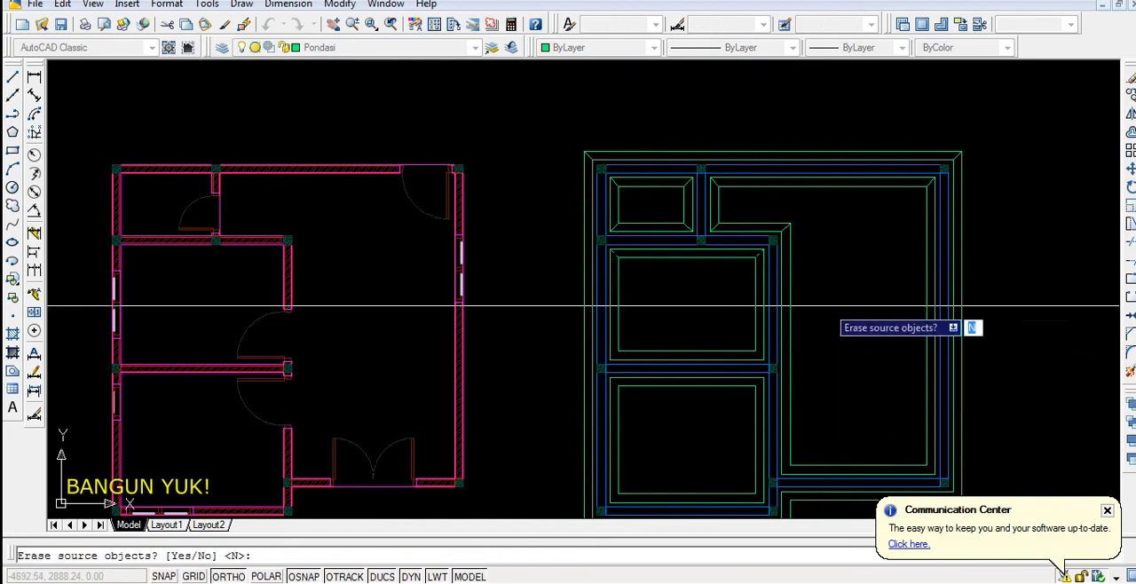
{"action": "left_click", "coordinate": [827, 309]}
{"action": "key", "text": "Return"}
Copy the middle-left room's two lower corner diagonals to the lower corners of the lower-left room
{"action": "scroll", "coordinate": [773, 361], "scroll_direction": "up", "scroll_amount": 3}
{"action": "left_click", "coordinate": [729, 351]}
{"action": "left_click", "coordinate": [299, 349]}
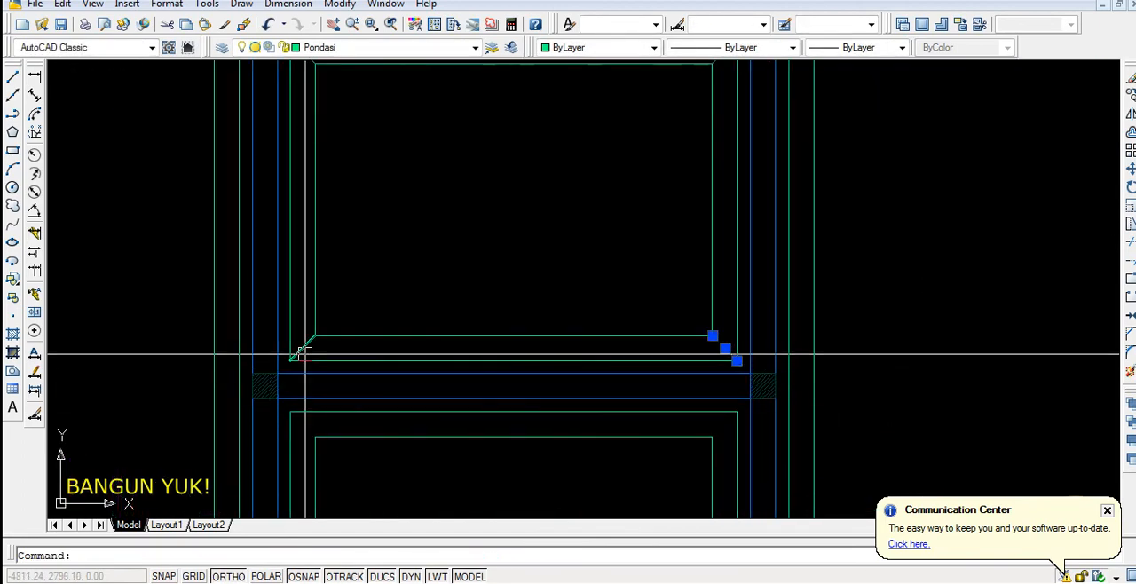
{"action": "scroll", "coordinate": [405, 296], "scroll_direction": "down", "scroll_amount": 4}
{"action": "type", "text": "co"}
{"action": "key", "text": "Return"}
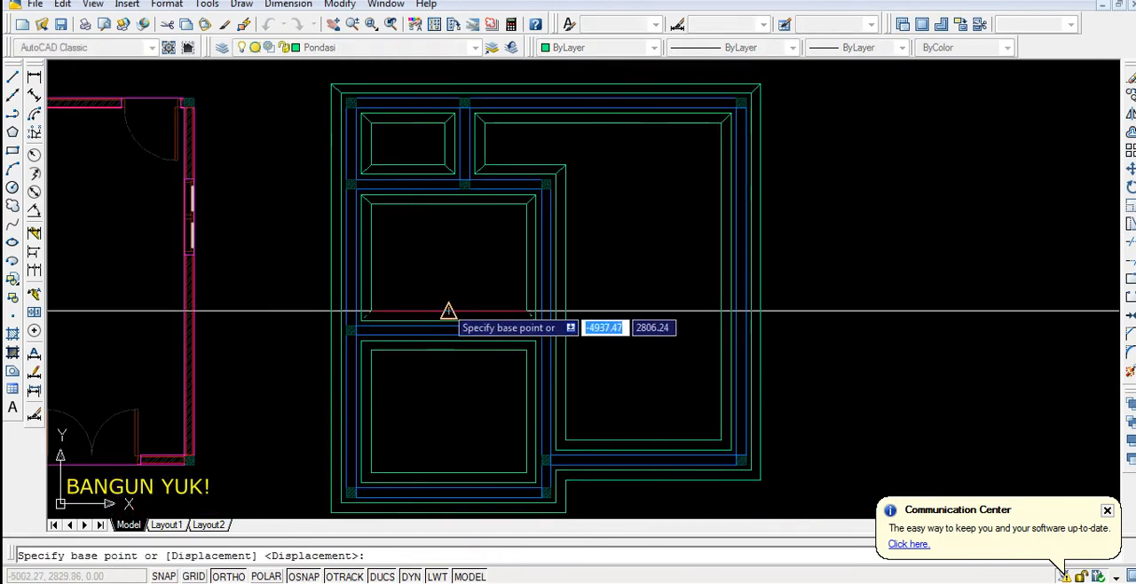
{"action": "left_click", "coordinate": [451, 312]}
{"action": "left_click", "coordinate": [449, 473]}
{"action": "key", "text": "Return"}
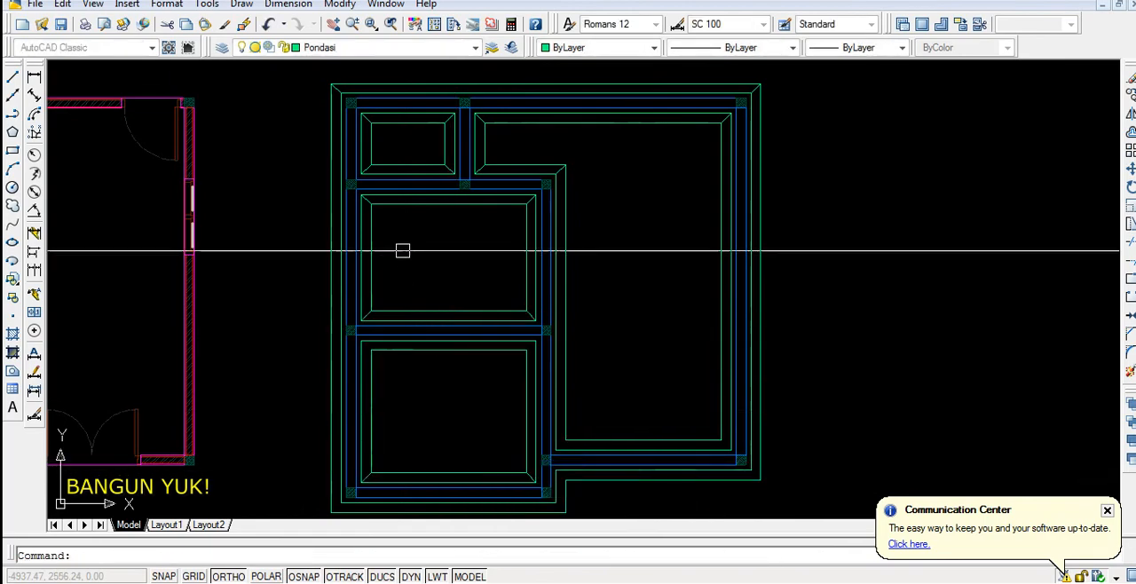
Mirror the lower-left room's two lower corner diagonals about its horizontal midline with Ortho on, keeping the originals
{"action": "scroll", "coordinate": [382, 201], "scroll_direction": "up", "scroll_amount": 6}
{"action": "scroll", "coordinate": [454, 209], "scroll_direction": "down", "scroll_amount": 5}
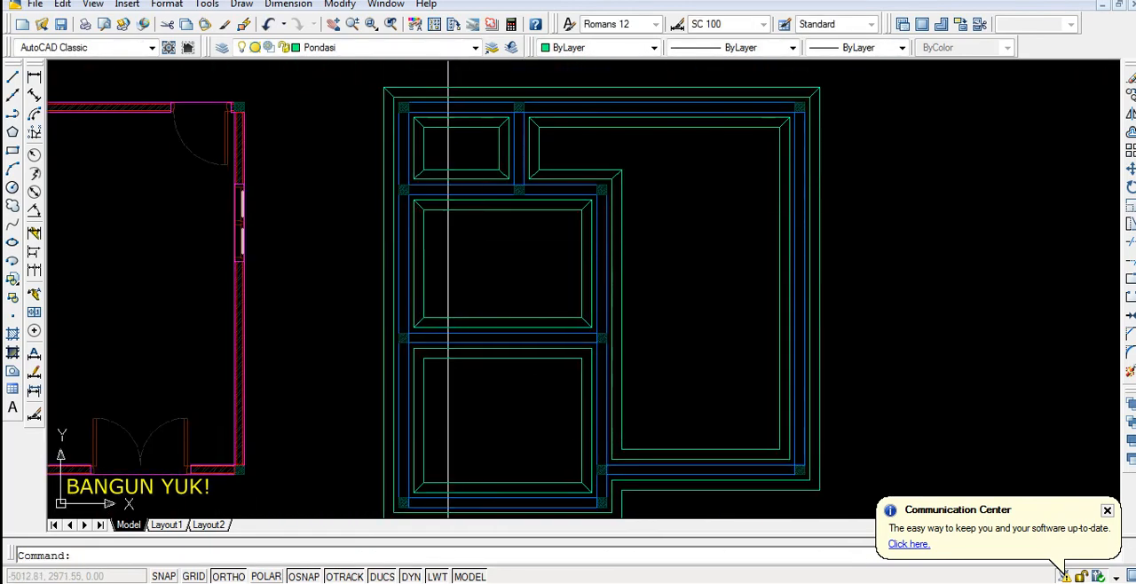
{"action": "scroll", "coordinate": [450, 442], "scroll_direction": "up", "scroll_amount": 3}
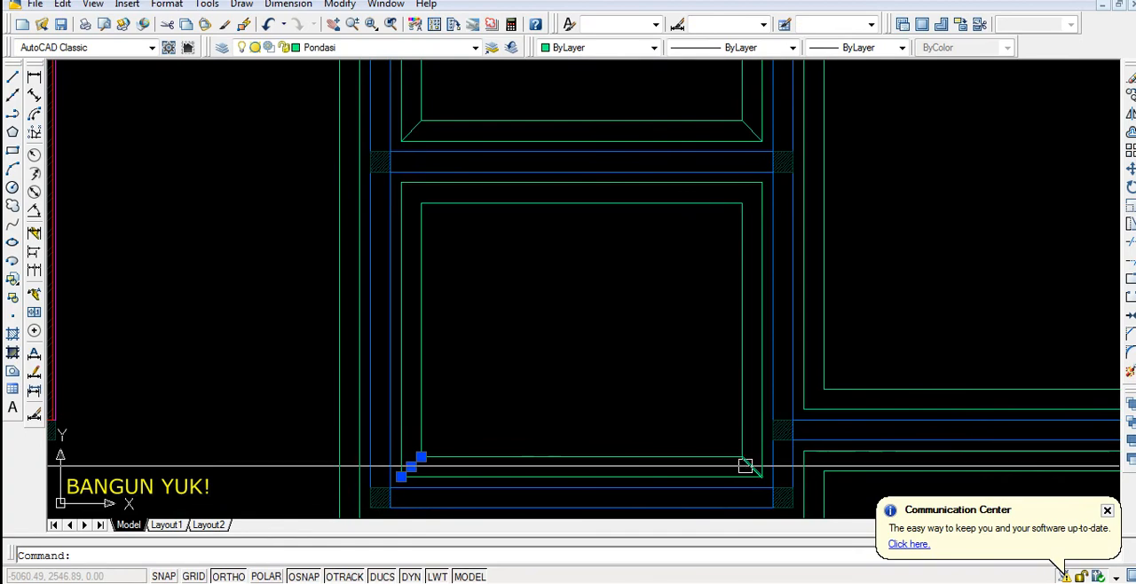
{"action": "type", "text": "mi"}
{"action": "key", "text": "Return"}
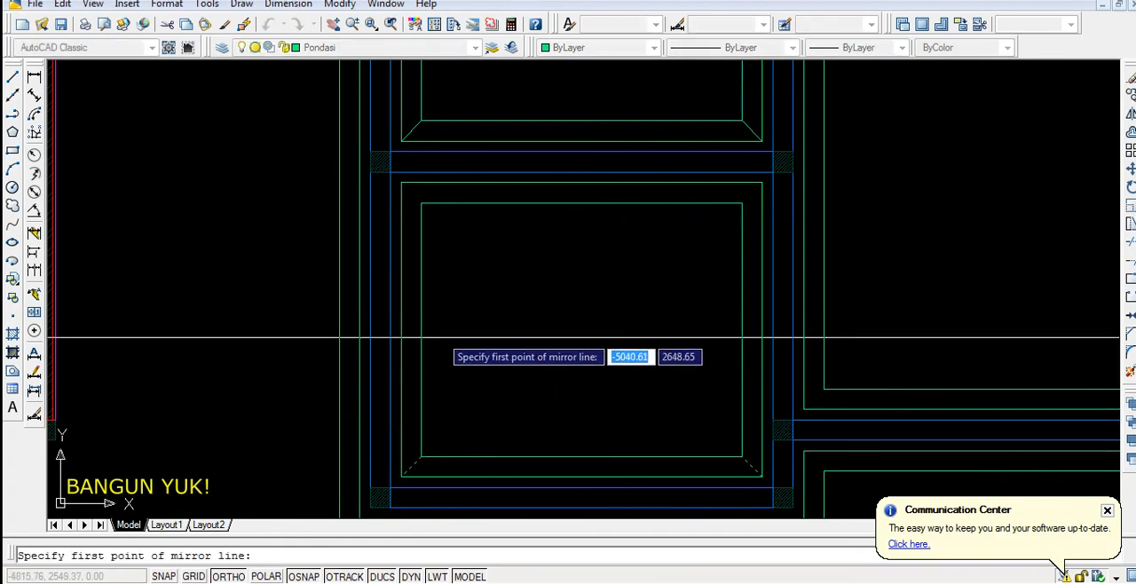
{"action": "left_click", "coordinate": [420, 332]}
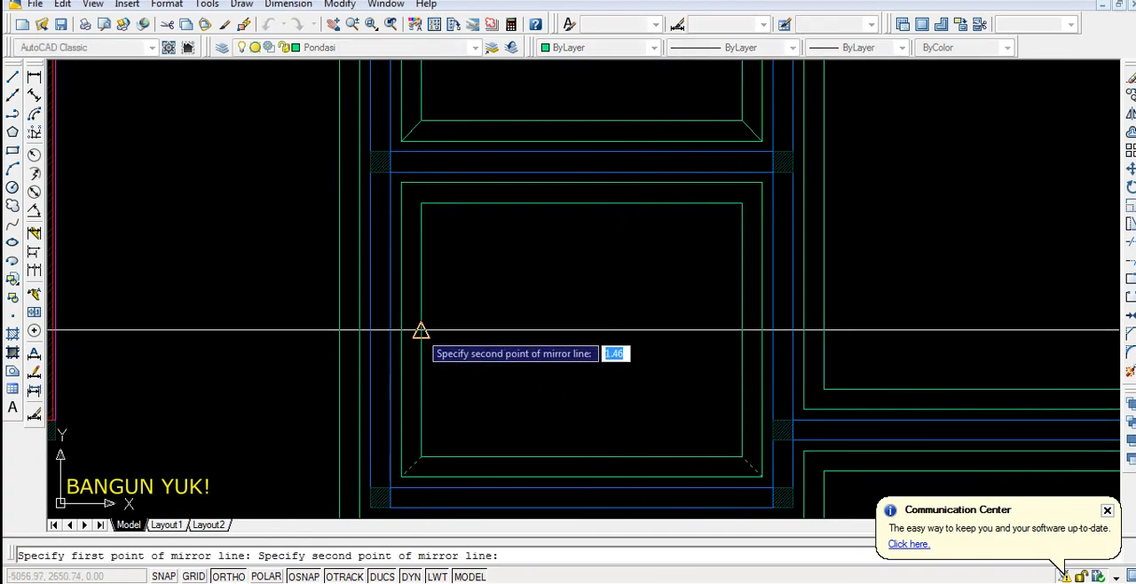
{"action": "left_click", "coordinate": [514, 337]}
{"action": "key", "text": "Return"}
Draw a diagonal line joining the two outer foundation outlines at the building's lower-left corner
{"action": "scroll", "coordinate": [575, 296], "scroll_direction": "down", "scroll_amount": 5}
{"action": "scroll", "coordinate": [525, 362], "scroll_direction": "up", "scroll_amount": 2}
{"action": "scroll", "coordinate": [522, 353], "scroll_direction": "up", "scroll_amount": 5}
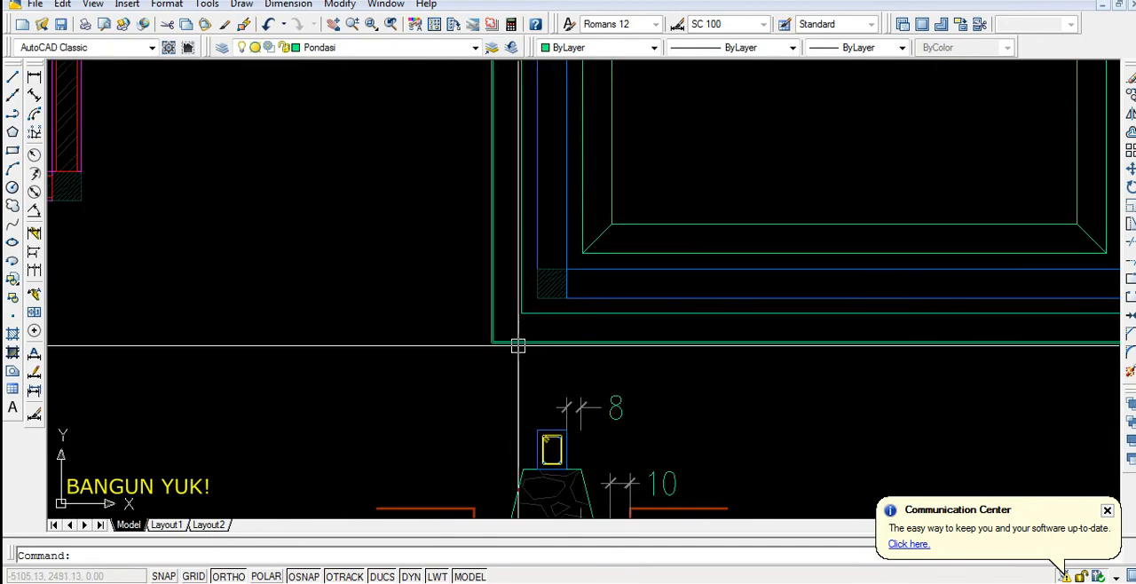
{"action": "type", "text": "l"}
{"action": "key", "text": "Return"}
{"action": "left_click", "coordinate": [520, 313]}
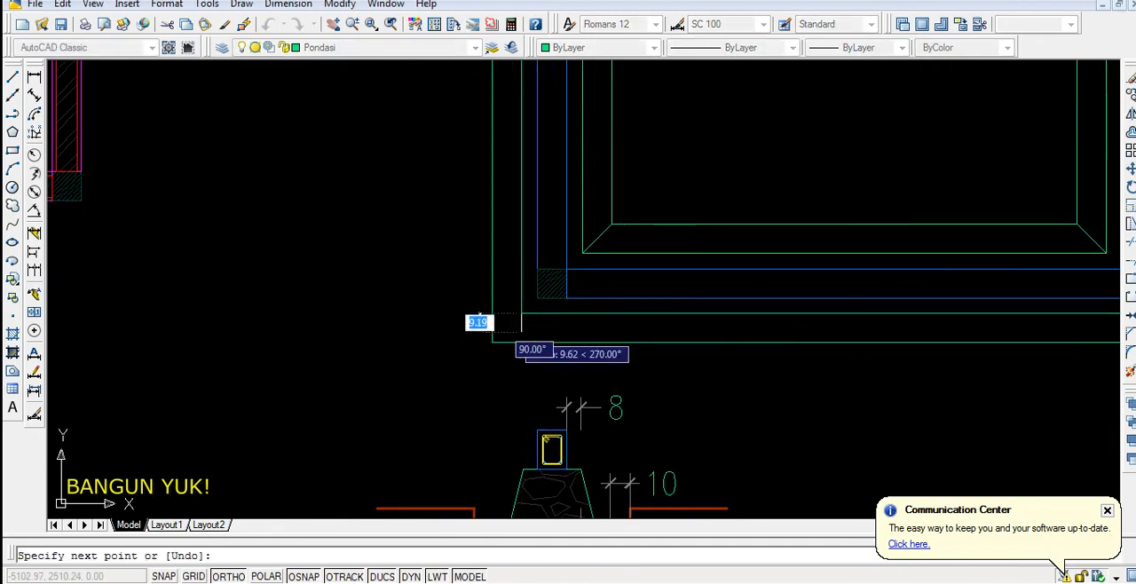
{"action": "left_click", "coordinate": [492, 342]}
{"action": "scroll", "coordinate": [436, 367], "scroll_direction": "down", "scroll_amount": 6}
{"action": "key", "text": "Return"}
Draw diagonal lines joining the two outer foundation outlines at both corners of the step in the building's lower edge
{"action": "scroll", "coordinate": [617, 347], "scroll_direction": "up", "scroll_amount": 8}
{"action": "key", "text": "Return"}
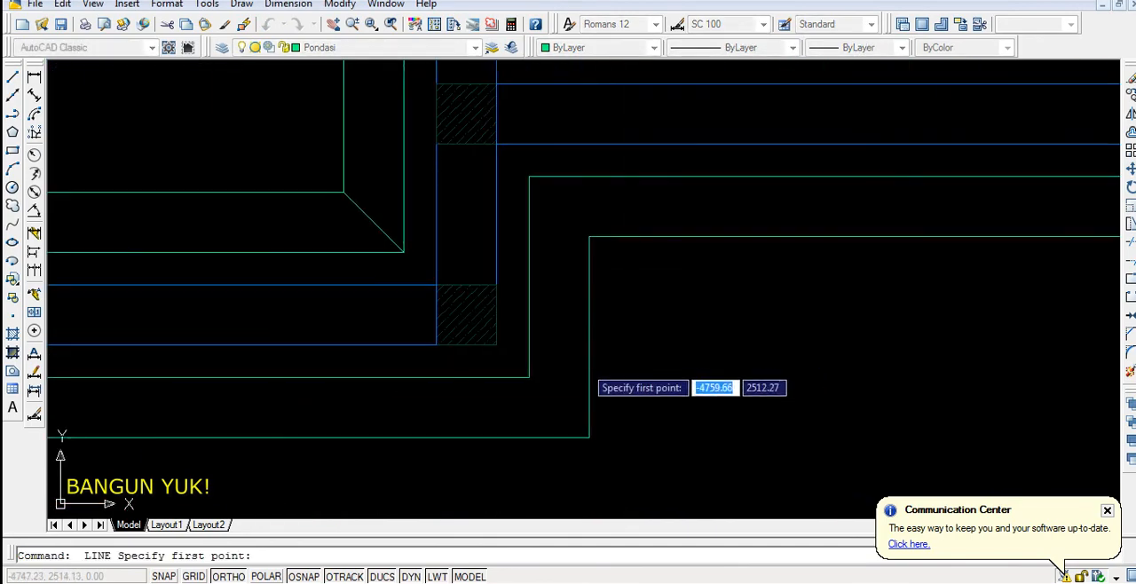
{"action": "left_click", "coordinate": [588, 435]}
{"action": "key", "text": "Return"}
{"action": "key", "text": "Return"}
{"action": "left_click", "coordinate": [529, 176]}
{"action": "scroll", "coordinate": [585, 231], "scroll_direction": "down", "scroll_amount": 6}
Draw diagonal lines at the building's outer lower-right corner and at the large right room's lower-right corner
{"action": "key", "text": "Return"}
{"action": "key", "text": "Return"}
{"action": "scroll", "coordinate": [856, 244], "scroll_direction": "up", "scroll_amount": 7}
{"action": "left_click", "coordinate": [857, 256]}
{"action": "left_click", "coordinate": [900, 299]}
{"action": "key", "text": "Return"}
{"action": "key", "text": "Return"}
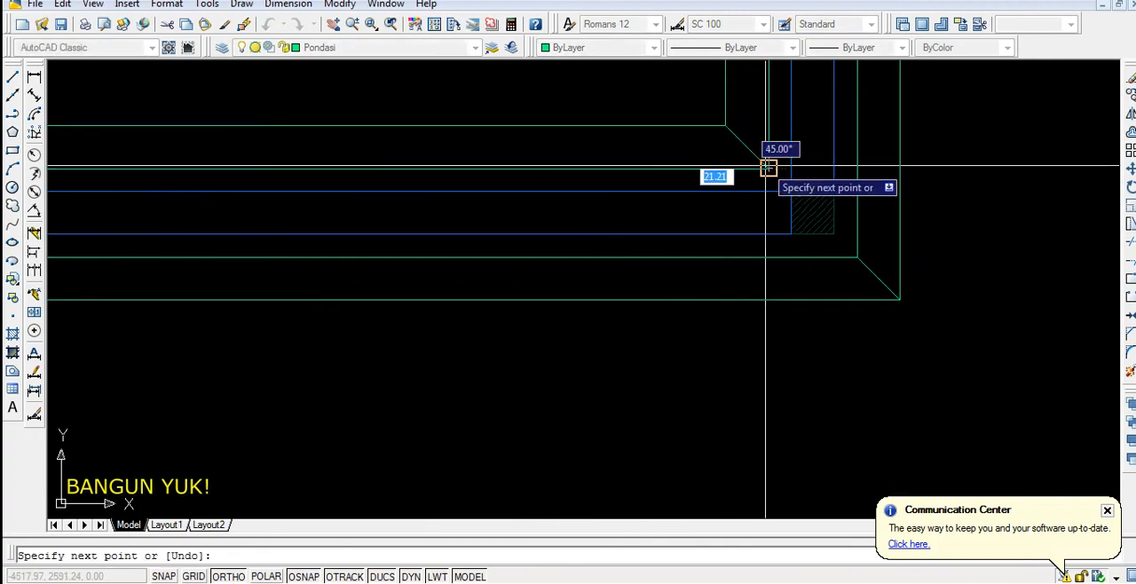
{"action": "left_click", "coordinate": [769, 169]}
{"action": "key", "text": "Return"}
Draw a diagonal line joining the large right room's two foundation outlines at its lower-left corner
{"action": "scroll", "coordinate": [733, 313], "scroll_direction": "down", "scroll_amount": 6}
{"action": "scroll", "coordinate": [548, 284], "scroll_direction": "up", "scroll_amount": 6}
{"action": "key", "text": "Return"}
{"action": "left_click", "coordinate": [569, 287]}
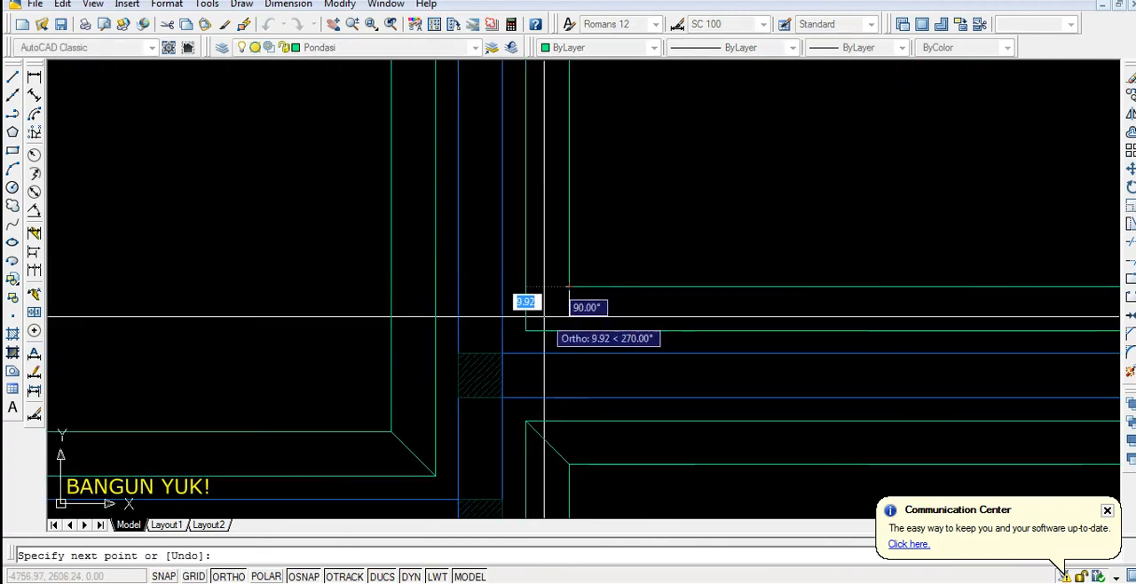
{"action": "left_click", "coordinate": [525, 331]}
{"action": "key", "text": "Return"}
Examine the trench width beside the stone base in the foundation section detail below the plan
{"action": "scroll", "coordinate": [549, 456], "scroll_direction": "down", "scroll_amount": 6}
{"action": "scroll", "coordinate": [574, 268], "scroll_direction": "up", "scroll_amount": 2}
{"action": "middle_click_drag", "start_coordinate": [609, 306], "coordinate": [658, 210]}
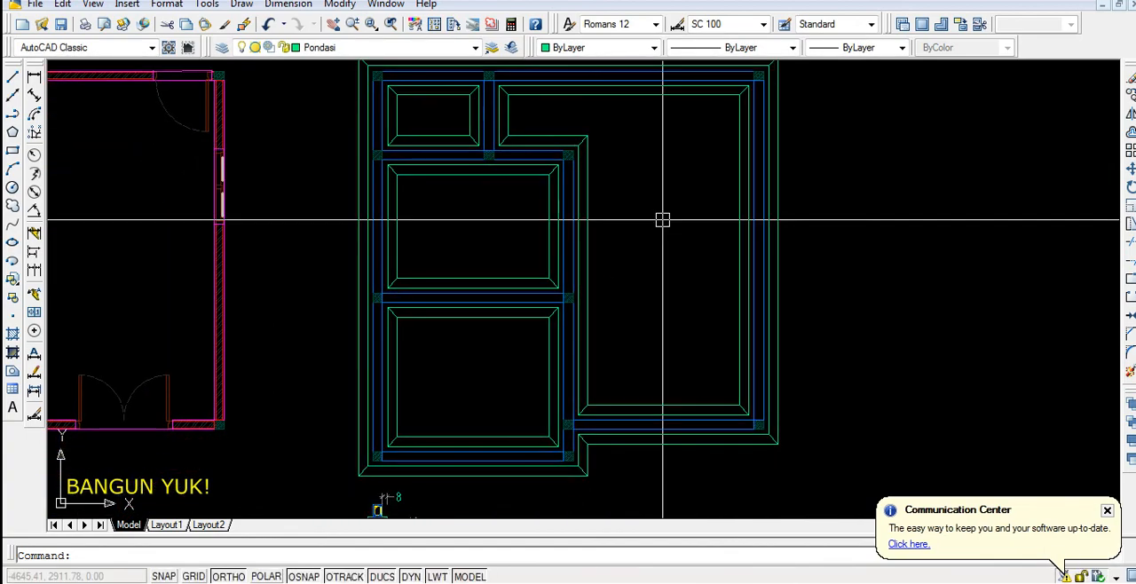
{"action": "scroll", "coordinate": [600, 296], "scroll_direction": "down", "scroll_amount": 5}
{"action": "scroll", "coordinate": [613, 291], "scroll_direction": "up", "scroll_amount": 10}
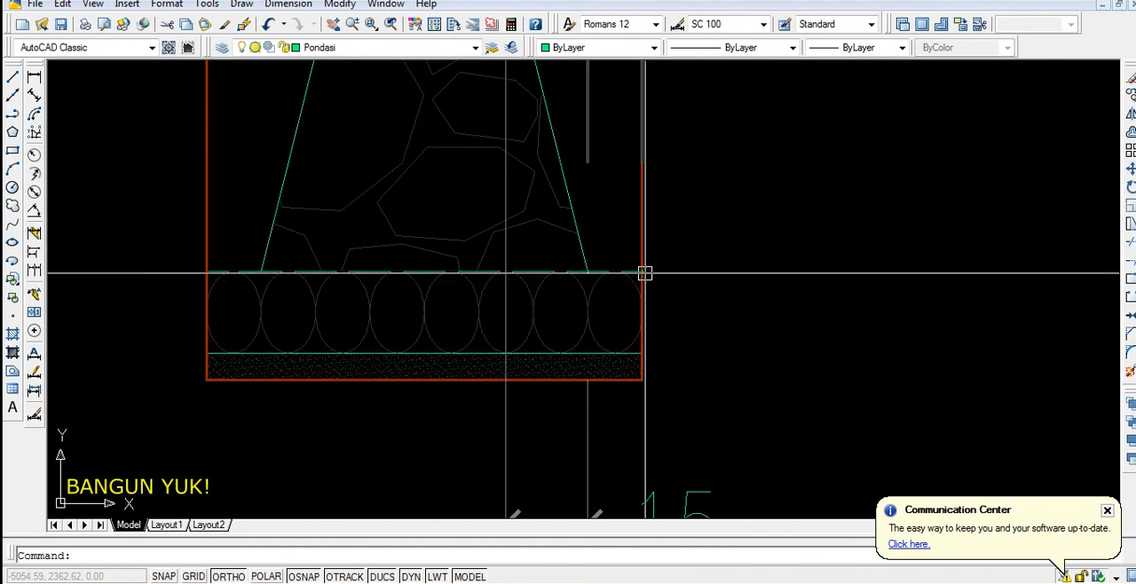
{"action": "scroll", "coordinate": [644, 273], "scroll_direction": "down", "scroll_amount": 5}
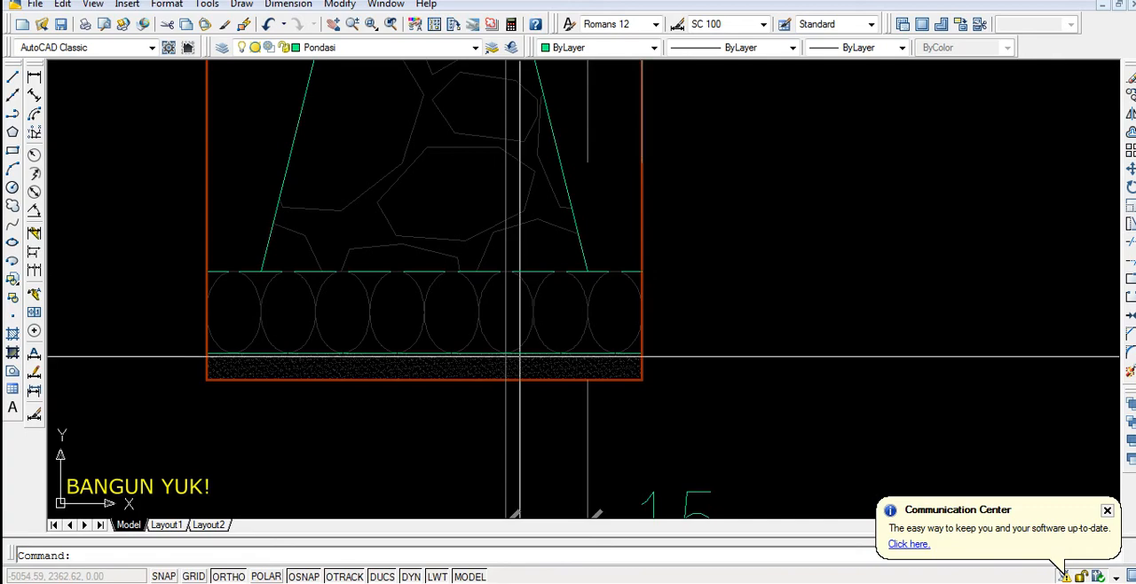
{"action": "scroll", "coordinate": [504, 343], "scroll_direction": "up", "scroll_amount": 2}
{"action": "scroll", "coordinate": [504, 342], "scroll_direction": "down", "scroll_amount": 3}
{"action": "scroll", "coordinate": [476, 444], "scroll_direction": "up", "scroll_amount": 3}
{"action": "scroll", "coordinate": [482, 363], "scroll_direction": "down", "scroll_amount": 3}
{"action": "scroll", "coordinate": [508, 338], "scroll_direction": "up", "scroll_amount": 2}
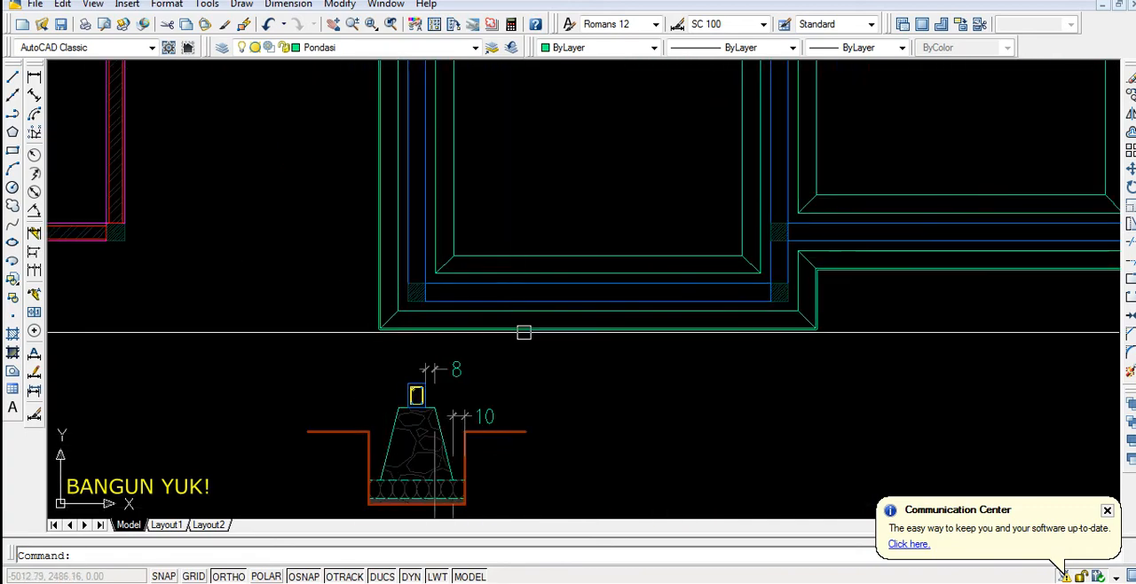
Offset the outermost foundation outline outward by 10 units
{"action": "type", "text": "o"}
{"action": "key", "text": "Return"}
{"action": "type", "text": "10"}
{"action": "key", "text": "Return"}
{"action": "left_click", "coordinate": [540, 329]}
{"action": "left_click", "coordinate": [551, 368]}
Offset the innermost foundation outlines of the lower-left room and the large right room inward by 10 units
{"action": "scroll", "coordinate": [515, 429], "scroll_direction": "down", "scroll_amount": 3}
{"action": "scroll", "coordinate": [550, 369], "scroll_direction": "up", "scroll_amount": 5}
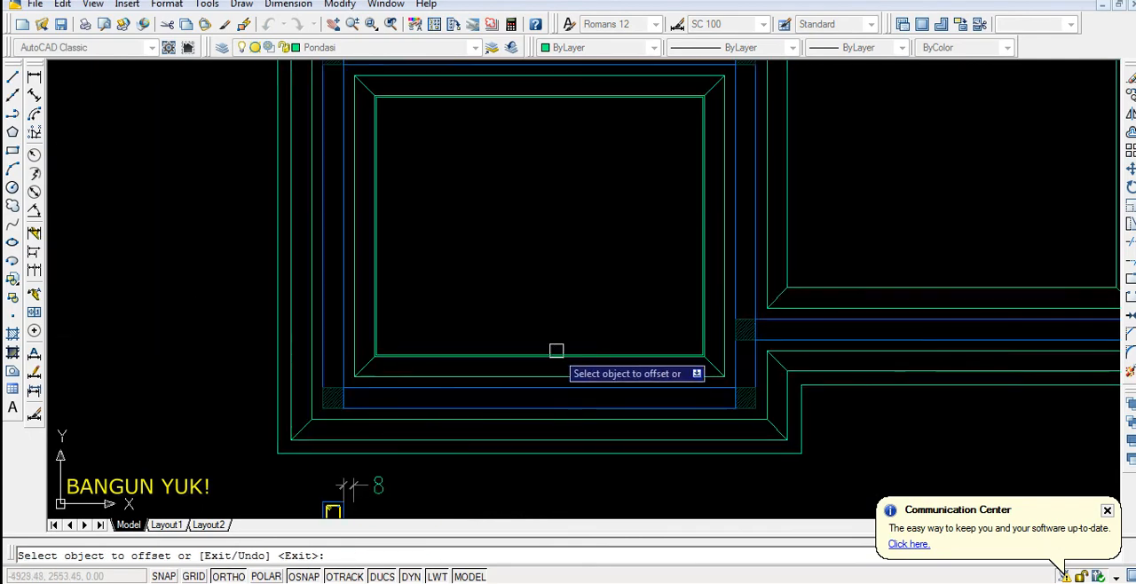
{"action": "scroll", "coordinate": [568, 333], "scroll_direction": "down", "scroll_amount": 5}
{"action": "scroll", "coordinate": [653, 348], "scroll_direction": "up", "scroll_amount": 3}
{"action": "left_click", "coordinate": [656, 364]}
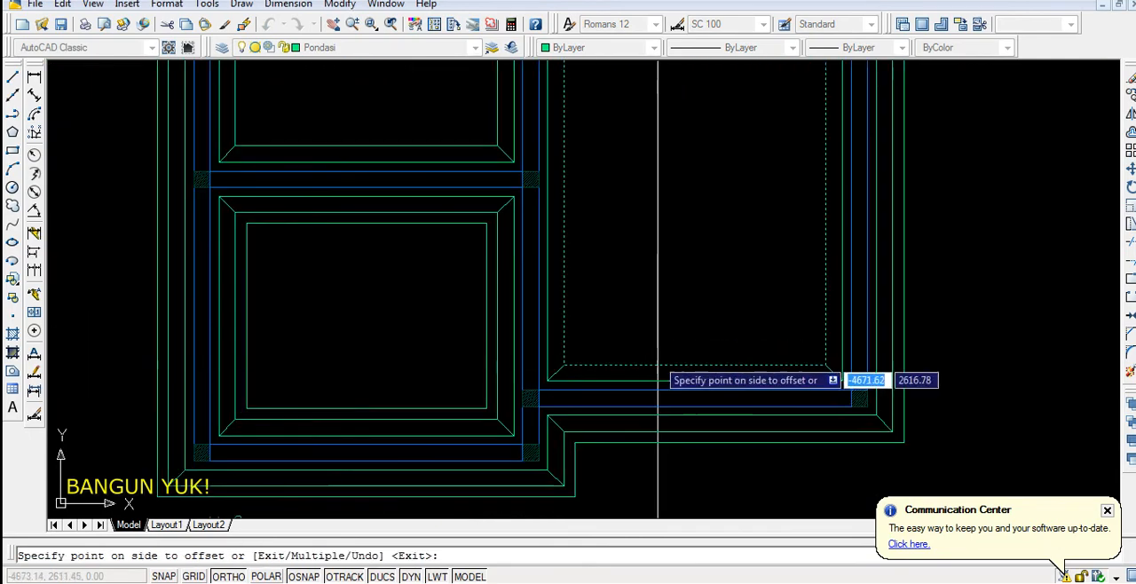
{"action": "left_click", "coordinate": [654, 338]}
Offset the innermost foundation outlines of the middle-left and upper-left rooms inward by 10 units
{"action": "scroll", "coordinate": [605, 404], "scroll_direction": "down", "scroll_amount": 4}
{"action": "scroll", "coordinate": [535, 294], "scroll_direction": "up", "scroll_amount": 3}
{"action": "left_click", "coordinate": [528, 315]}
{"action": "left_click", "coordinate": [528, 315]}
{"action": "scroll", "coordinate": [520, 406], "scroll_direction": "down", "scroll_amount": 3}
{"action": "scroll", "coordinate": [498, 268], "scroll_direction": "up", "scroll_amount": 4}
{"action": "scroll", "coordinate": [450, 294], "scroll_direction": "down", "scroll_amount": 2}
{"action": "scroll", "coordinate": [510, 285], "scroll_direction": "down", "scroll_amount": 3}
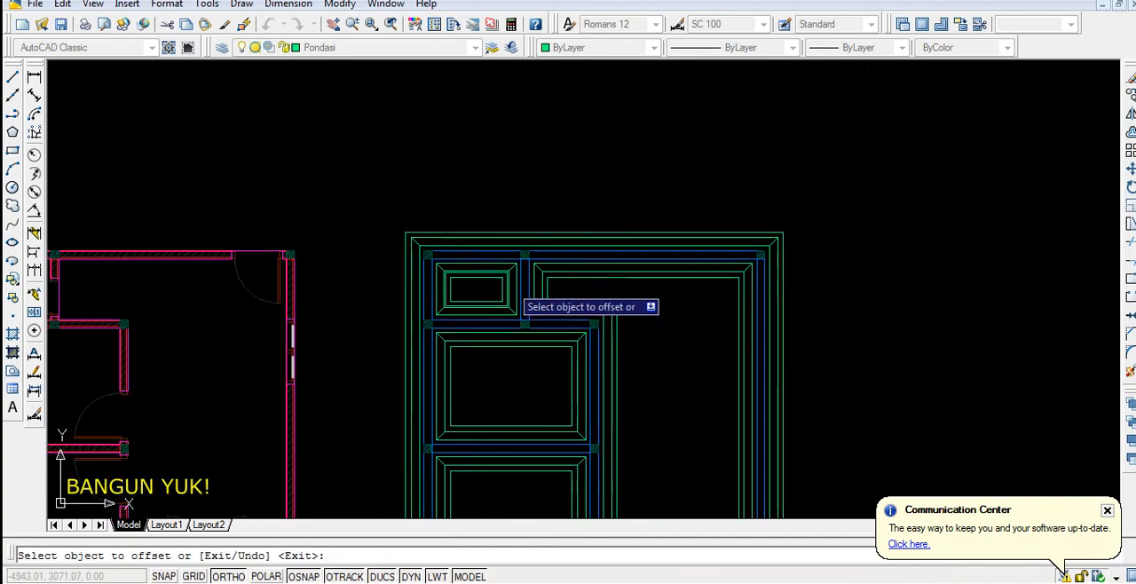
{"action": "key", "text": "Return"}
Move the foundation section detail and its dimensions straight down, away from the plan, with Ortho on
{"action": "scroll", "coordinate": [683, 238], "scroll_direction": "down", "scroll_amount": 3}
{"action": "scroll", "coordinate": [684, 238], "scroll_direction": "up", "scroll_amount": 5}
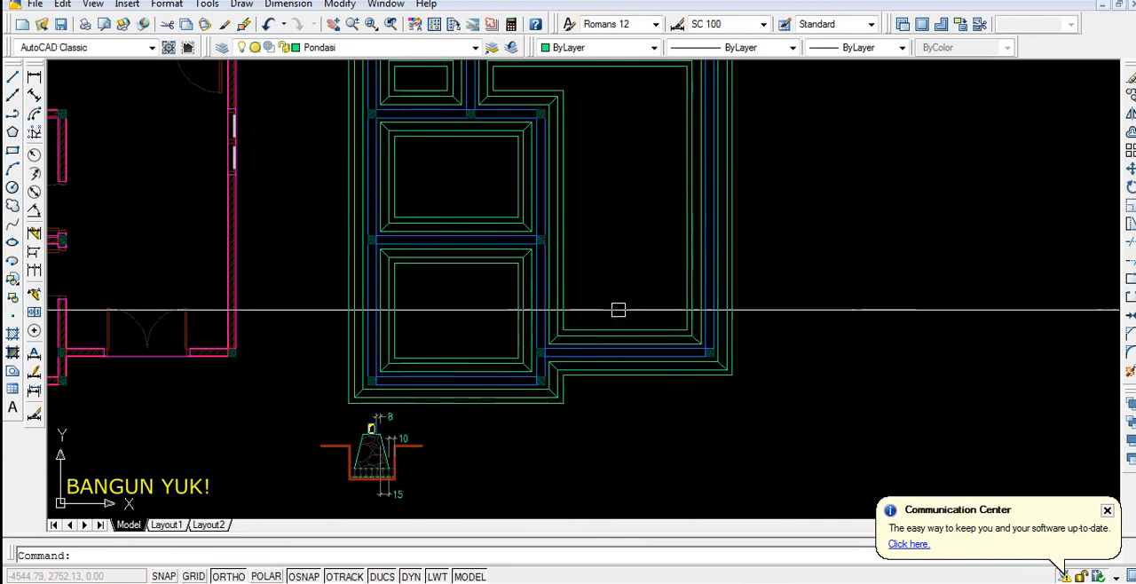
{"action": "middle_click_drag", "start_coordinate": [518, 467], "coordinate": [580, 385]}
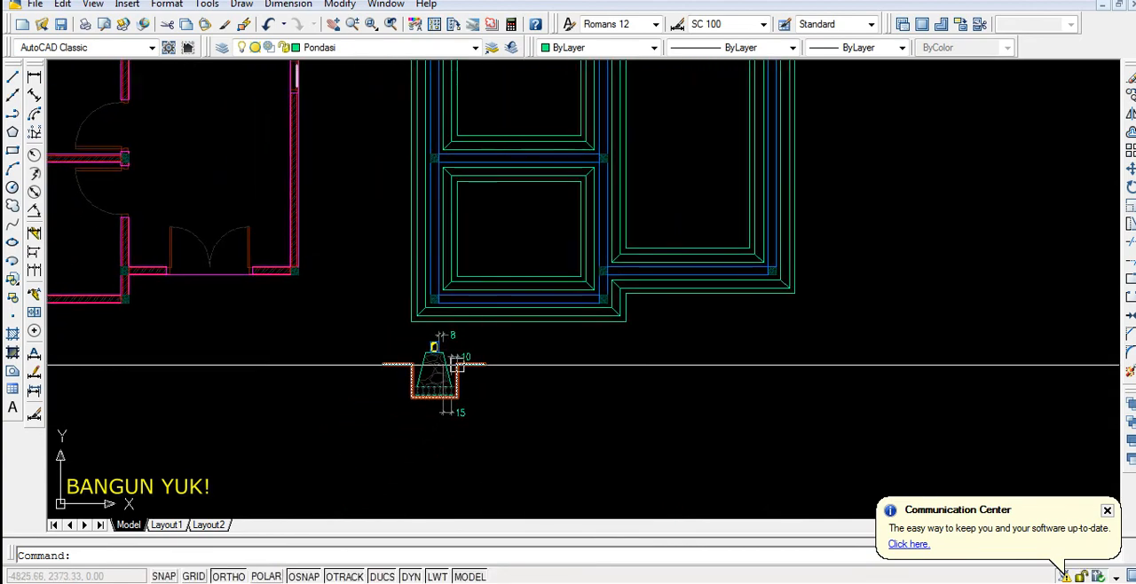
{"action": "left_click", "coordinate": [535, 457]}
{"action": "scroll", "coordinate": [575, 360], "scroll_direction": "down", "scroll_amount": 2}
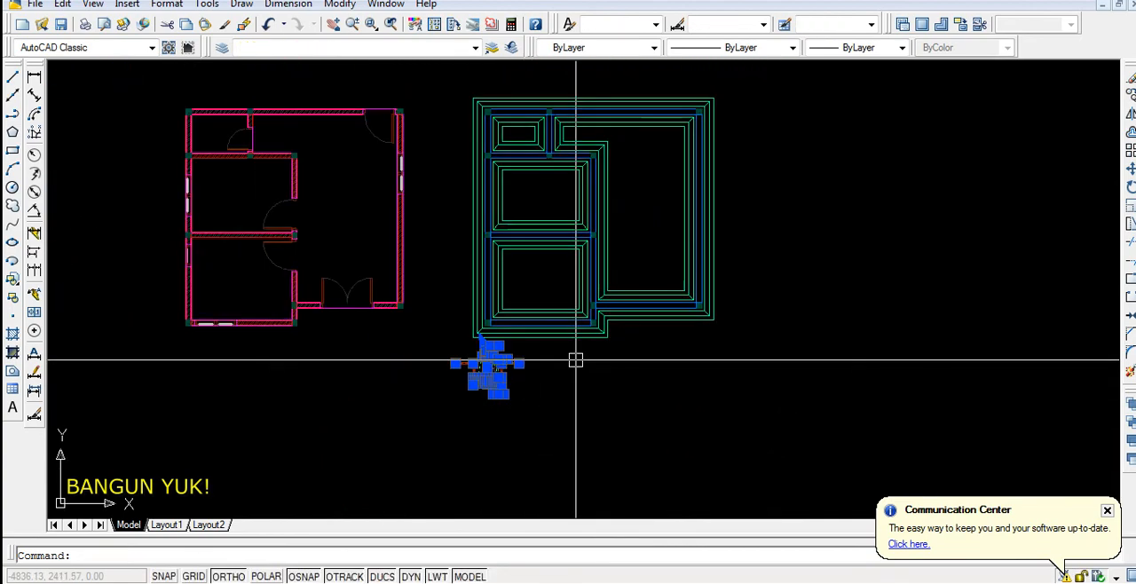
{"action": "type", "text": "m"}
{"action": "key", "text": "Return"}
{"action": "scroll", "coordinate": [575, 359], "scroll_direction": "up", "scroll_amount": 3}
{"action": "left_click", "coordinate": [575, 358]}
{"action": "scroll", "coordinate": [577, 382], "scroll_direction": "down", "scroll_amount": 4}
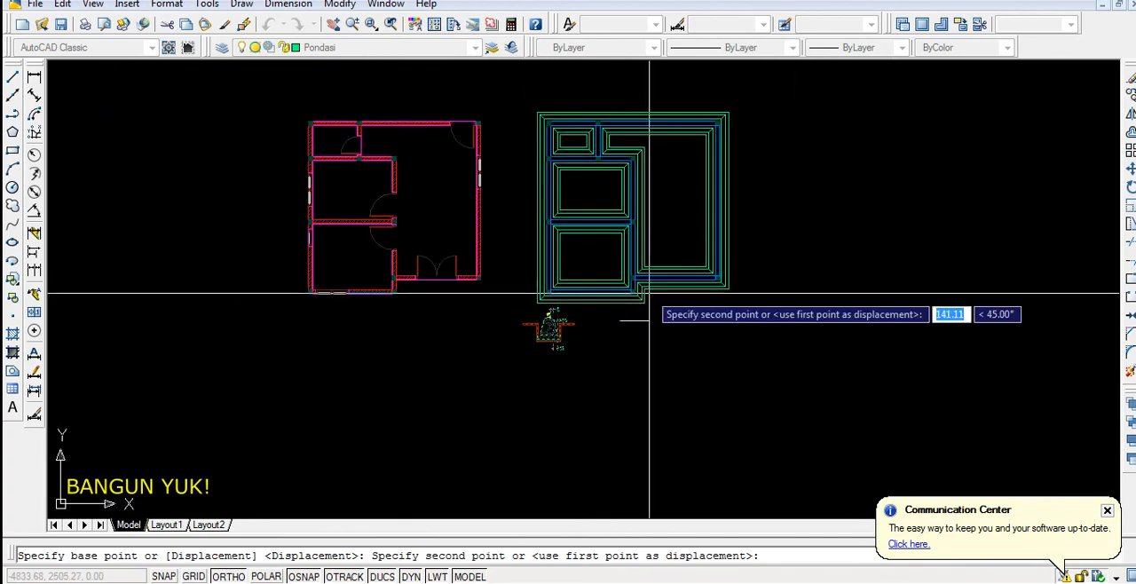
{"action": "scroll", "coordinate": [648, 373], "scroll_direction": "up", "scroll_amount": 2}
{"action": "left_click", "coordinate": [479, 385]}
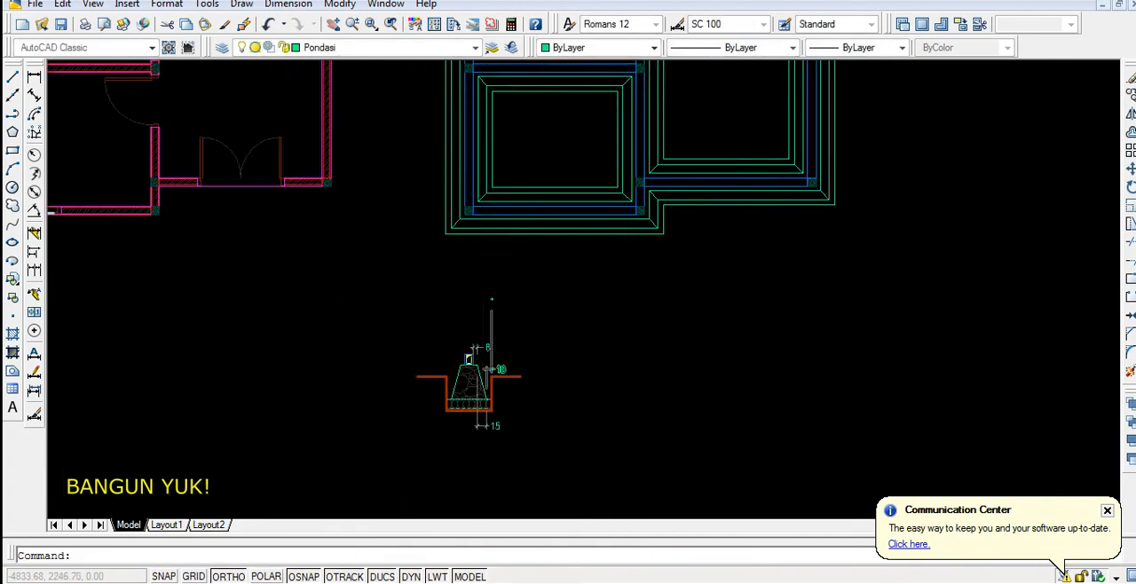
Examine the relocated section detail and compare it with the foundation outlines in the plan
{"action": "scroll", "coordinate": [479, 385], "scroll_direction": "up", "scroll_amount": 4}
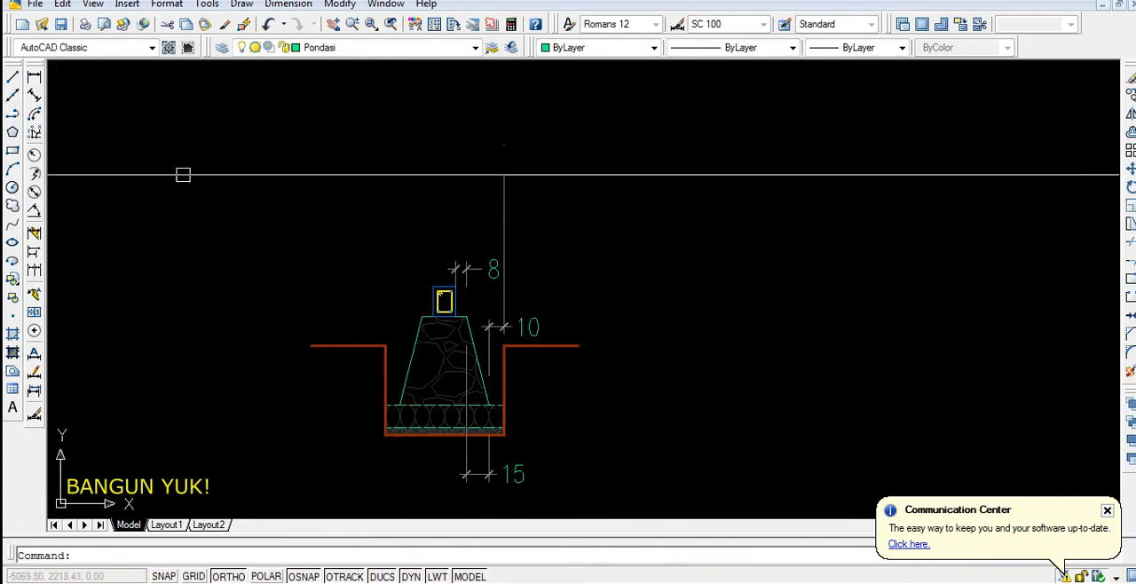
{"action": "scroll", "coordinate": [279, 424], "scroll_direction": "down", "scroll_amount": 8}
{"action": "scroll", "coordinate": [357, 205], "scroll_direction": "up", "scroll_amount": 2}
{"action": "mouse_move", "coordinate": [373, 177]}
{"action": "middle_mouse_down"}
{"action": "mouse_move", "coordinate": [393, 236]}
{"action": "mouse_move", "coordinate": [444, 264]}
{"action": "mouse_move", "coordinate": [509, 237]}
{"action": "middle_mouse_up"}
{"action": "scroll", "coordinate": [509, 246], "scroll_direction": "up", "scroll_amount": 2}
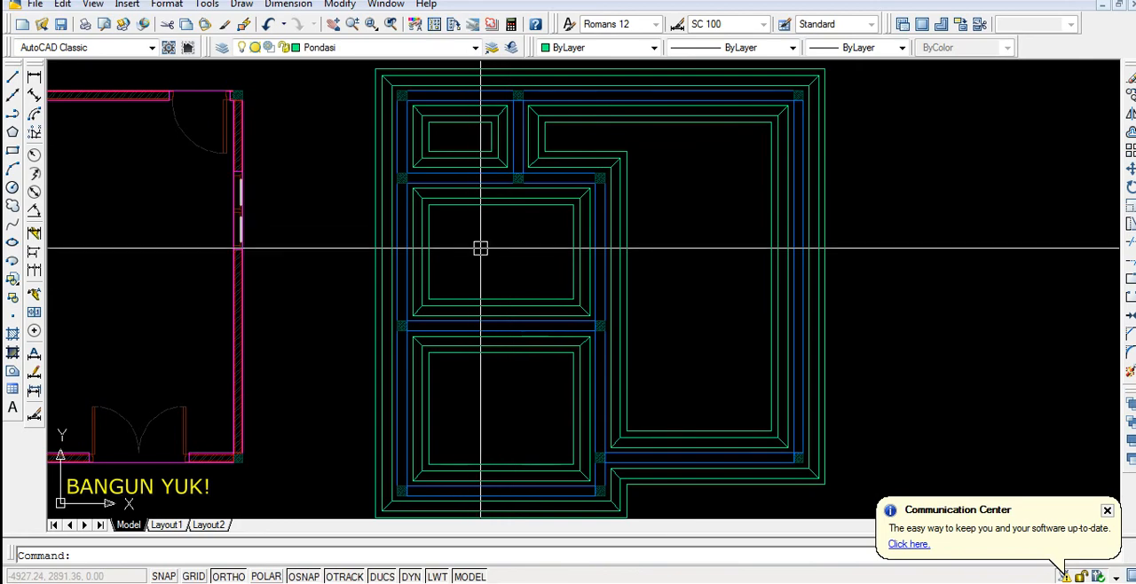
{"action": "scroll", "coordinate": [480, 249], "scroll_direction": "down", "scroll_amount": 2}
{"action": "scroll", "coordinate": [482, 251], "scroll_direction": "up", "scroll_amount": 1}
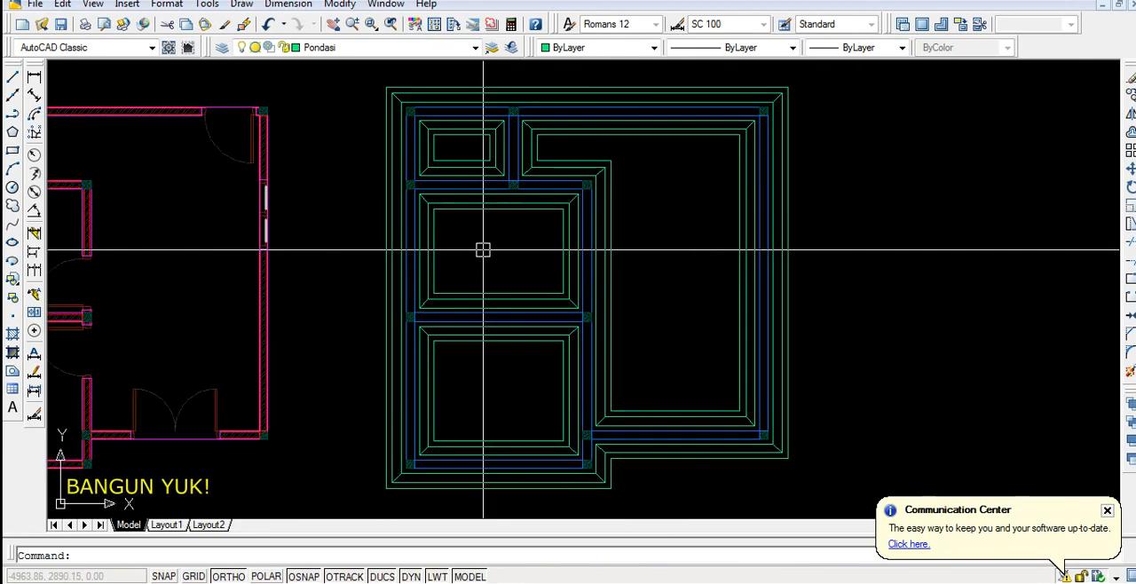